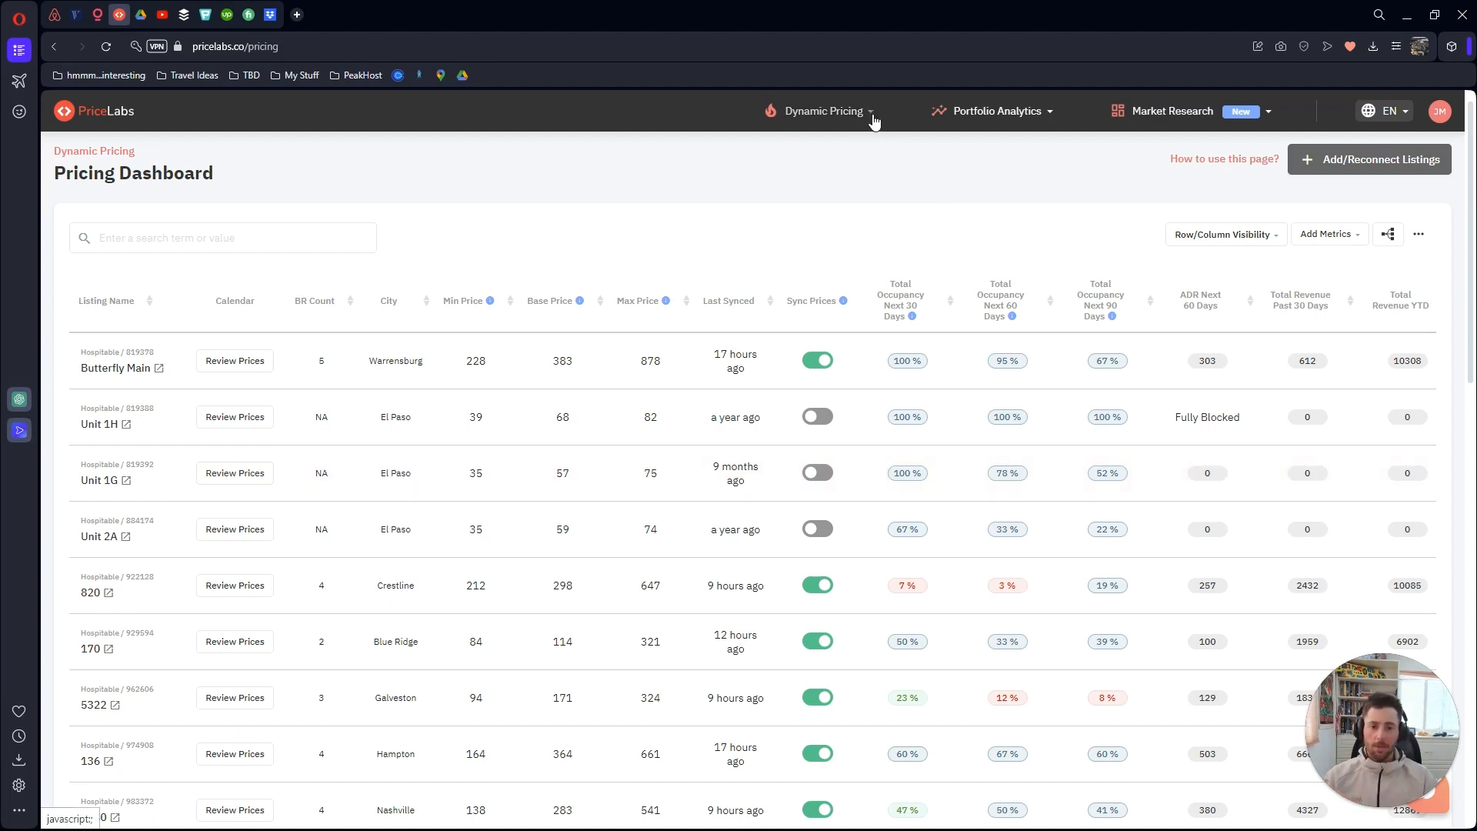
# View the account-level Customizations page, and return to the Pricing Dashboard
pyautogui.click(871, 114)
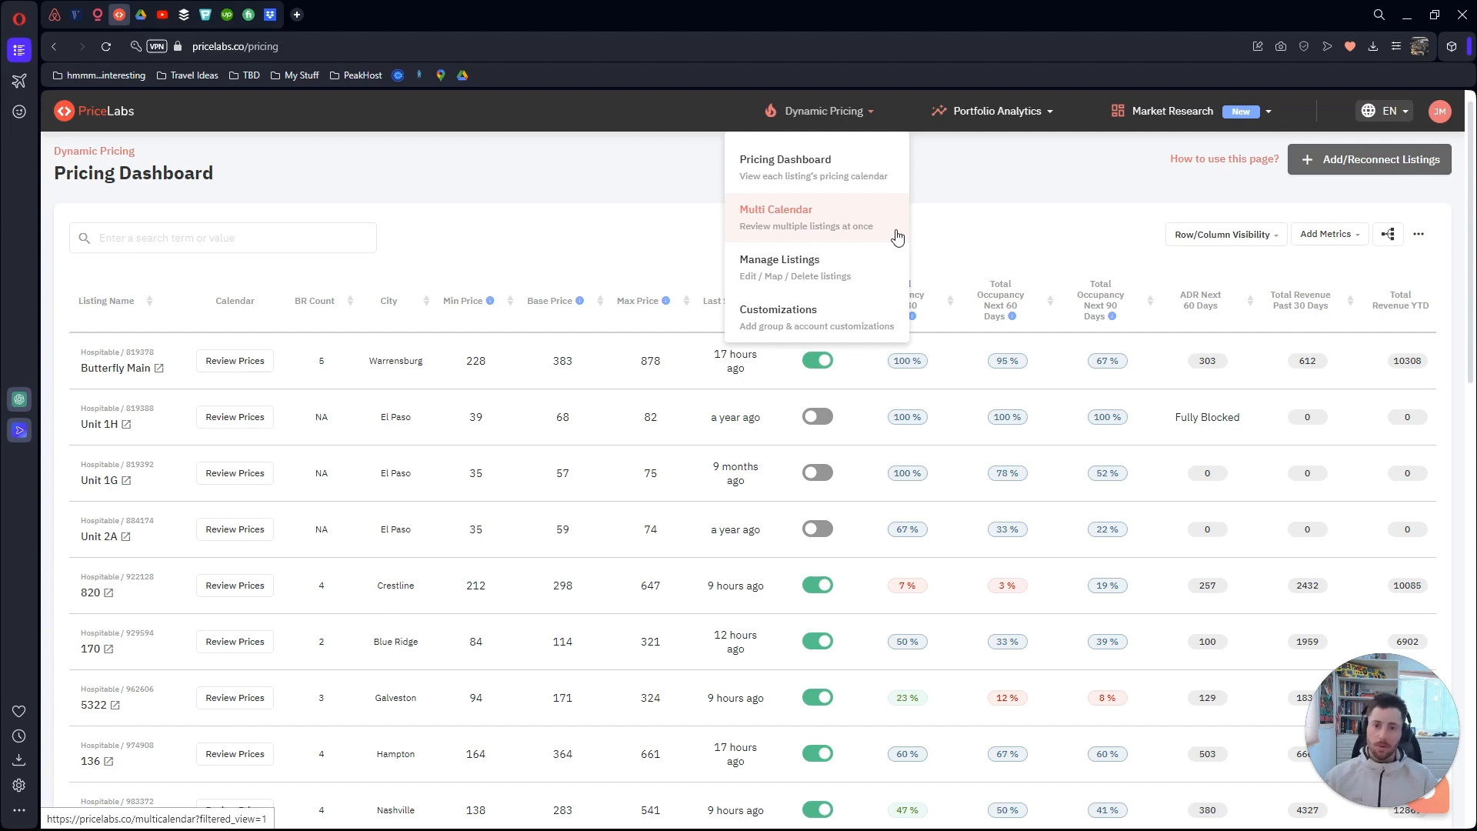
pyautogui.click(893, 325)
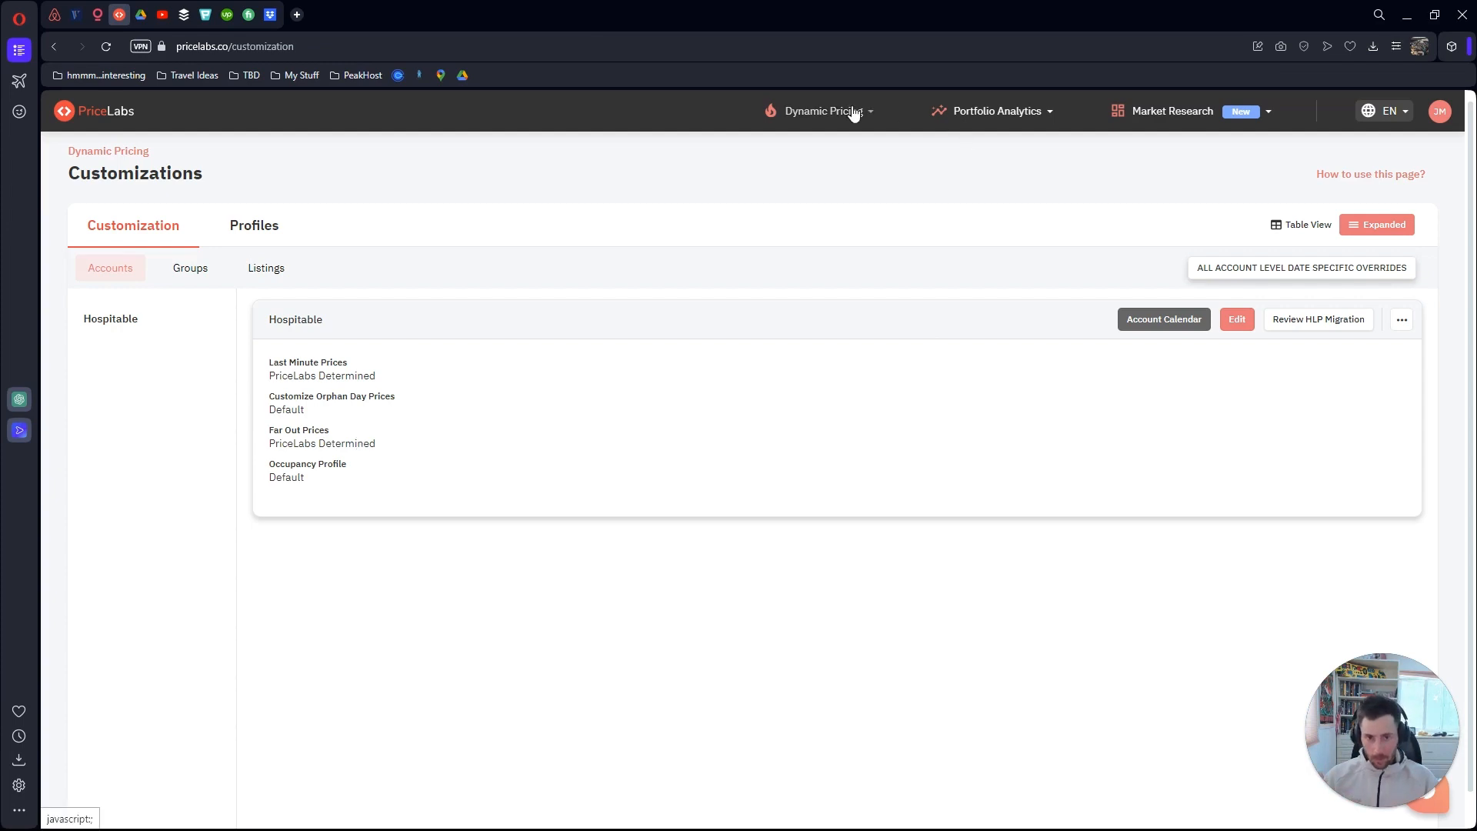
pyautogui.moveTo(846, 112)
pyautogui.click(842, 188)
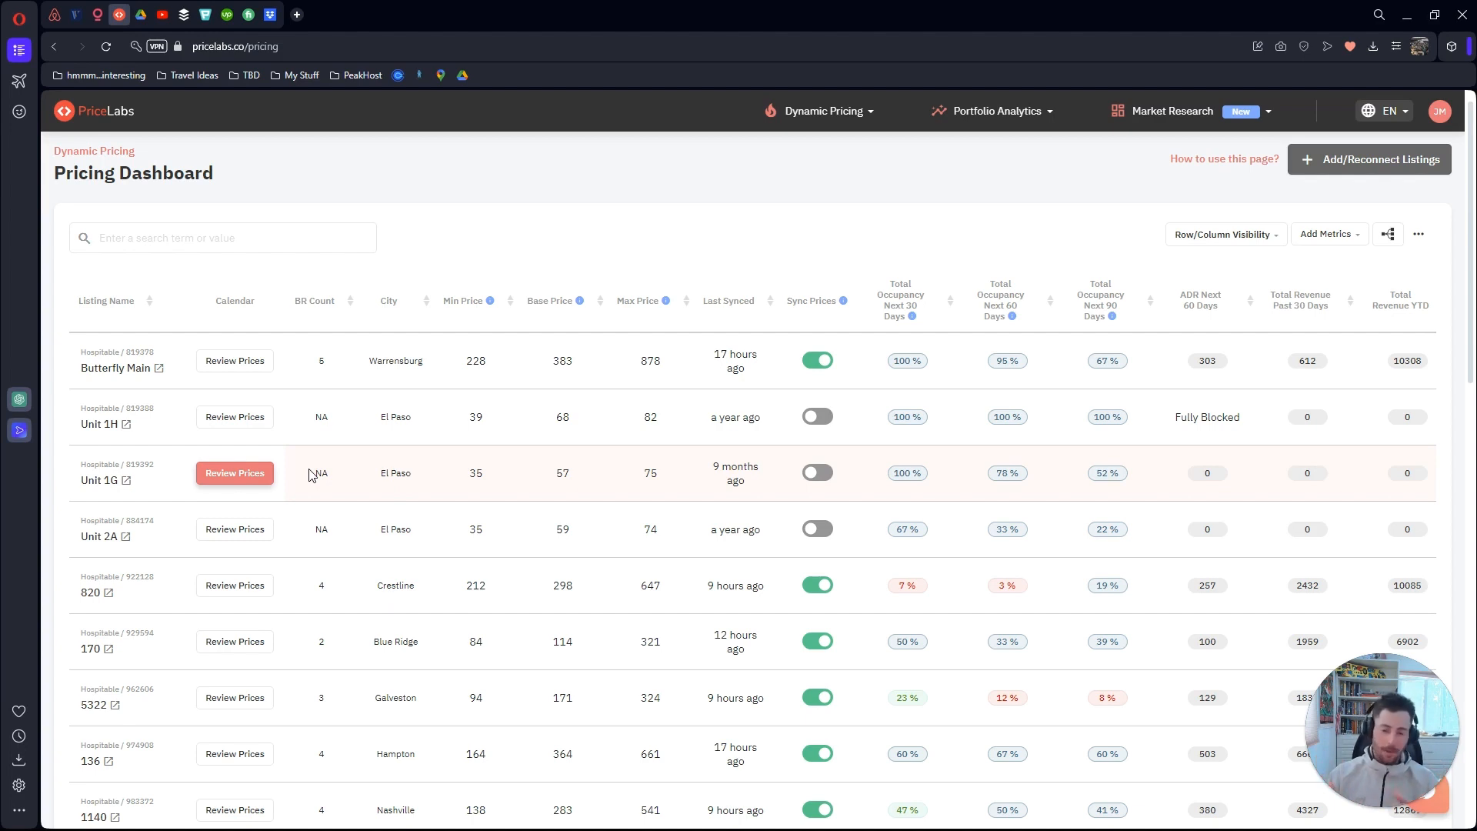
pyautogui.click(866, 113)
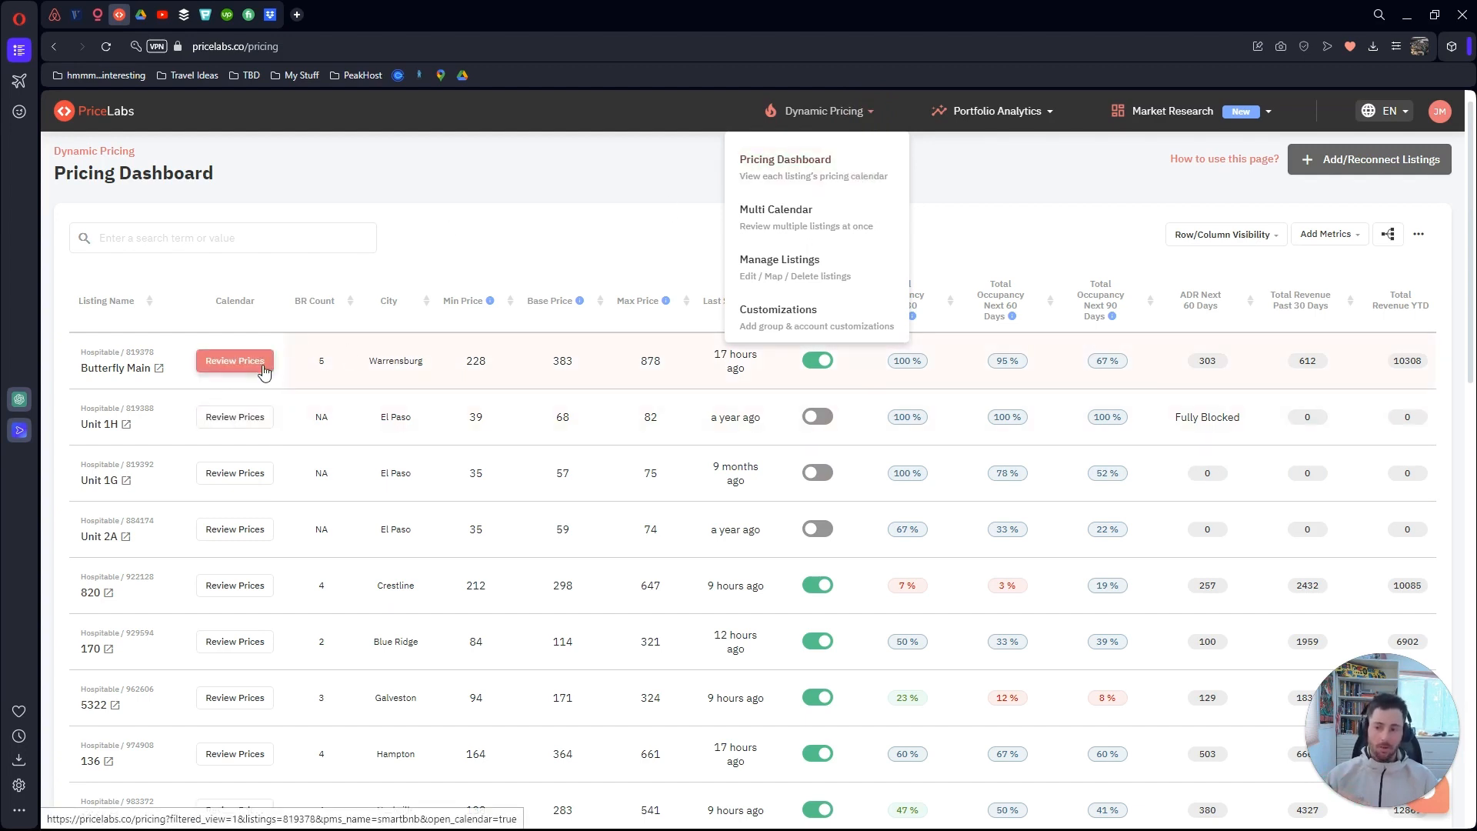
pyautogui.click(624, 224)
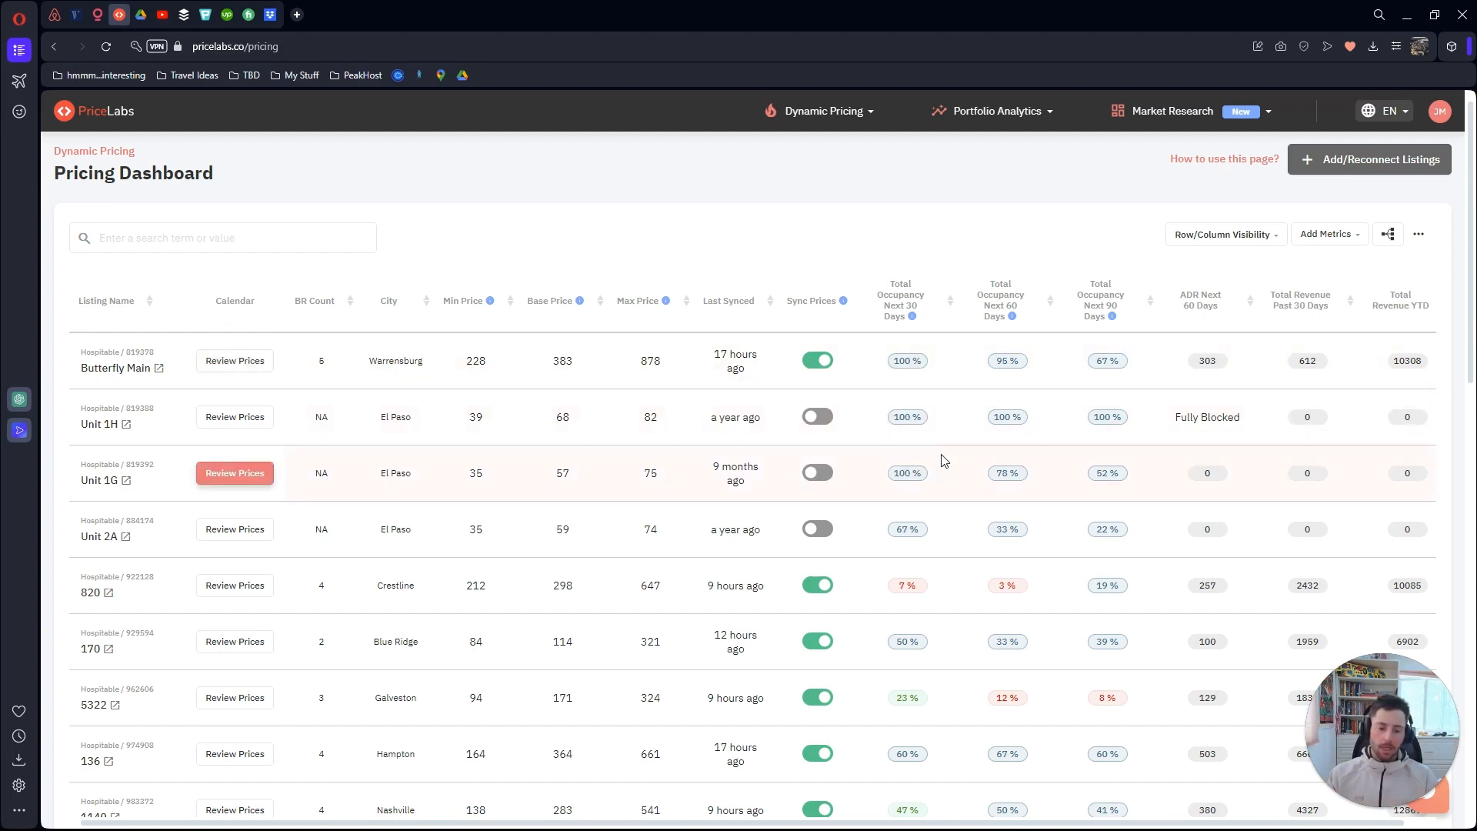
# Review the selected dashboard metrics and the metric types available for the third metric, and close the metric selection without changes
pyautogui.moveTo(906, 706)
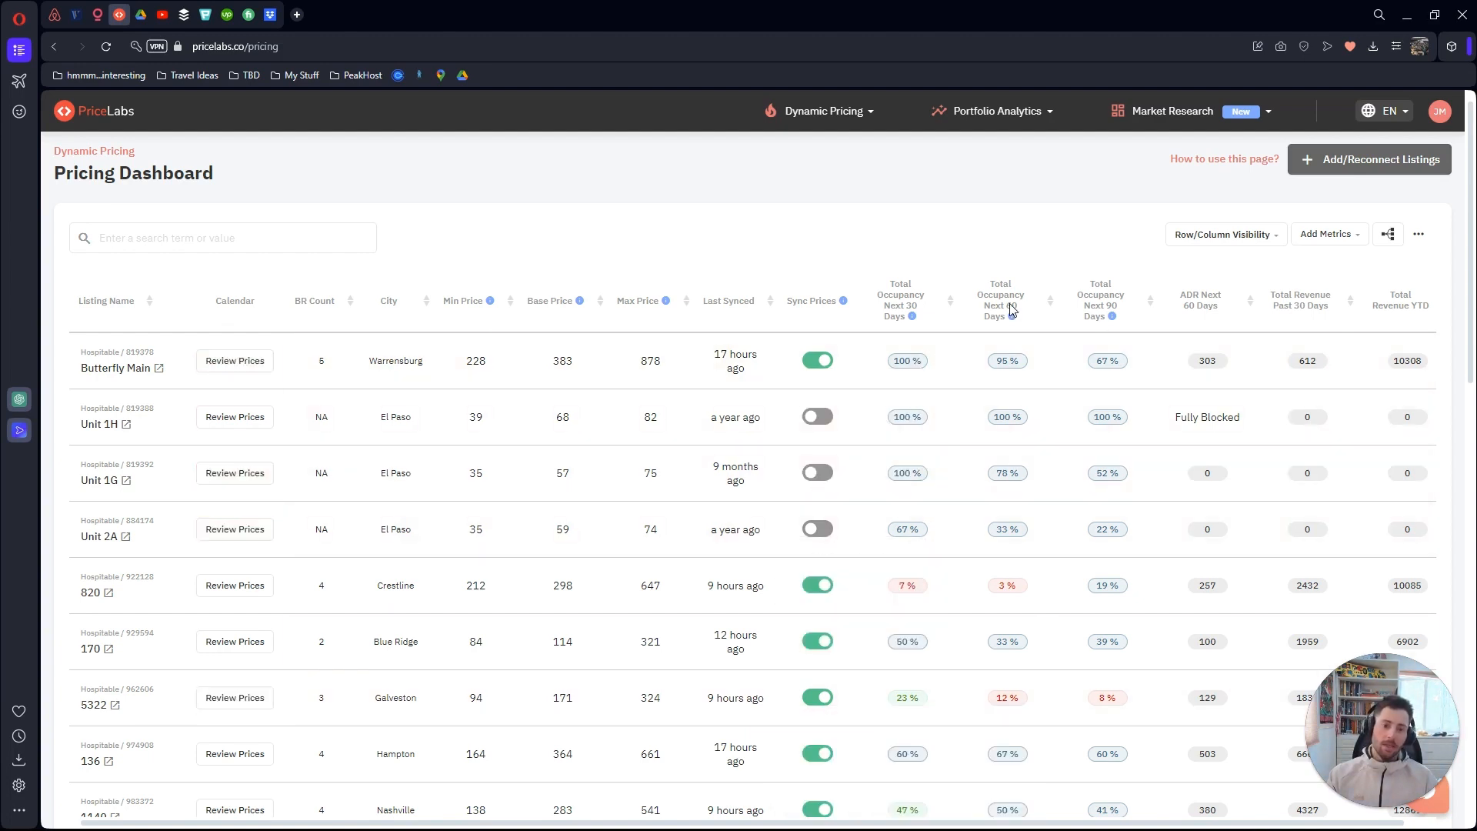
pyautogui.click(1356, 245)
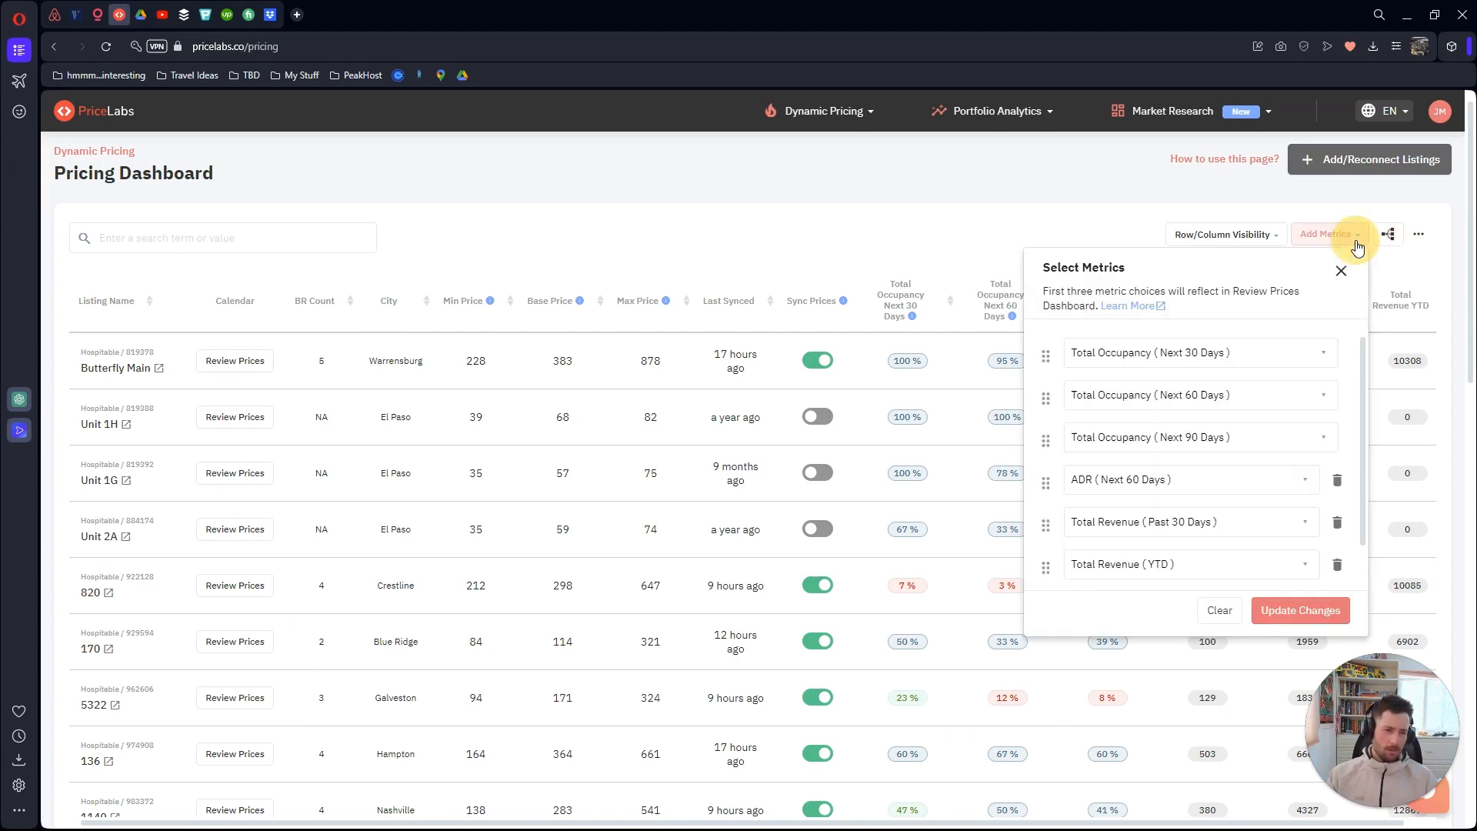
pyautogui.scroll(-1, 1283, 392)
pyautogui.scroll(-1, 1231, 450)
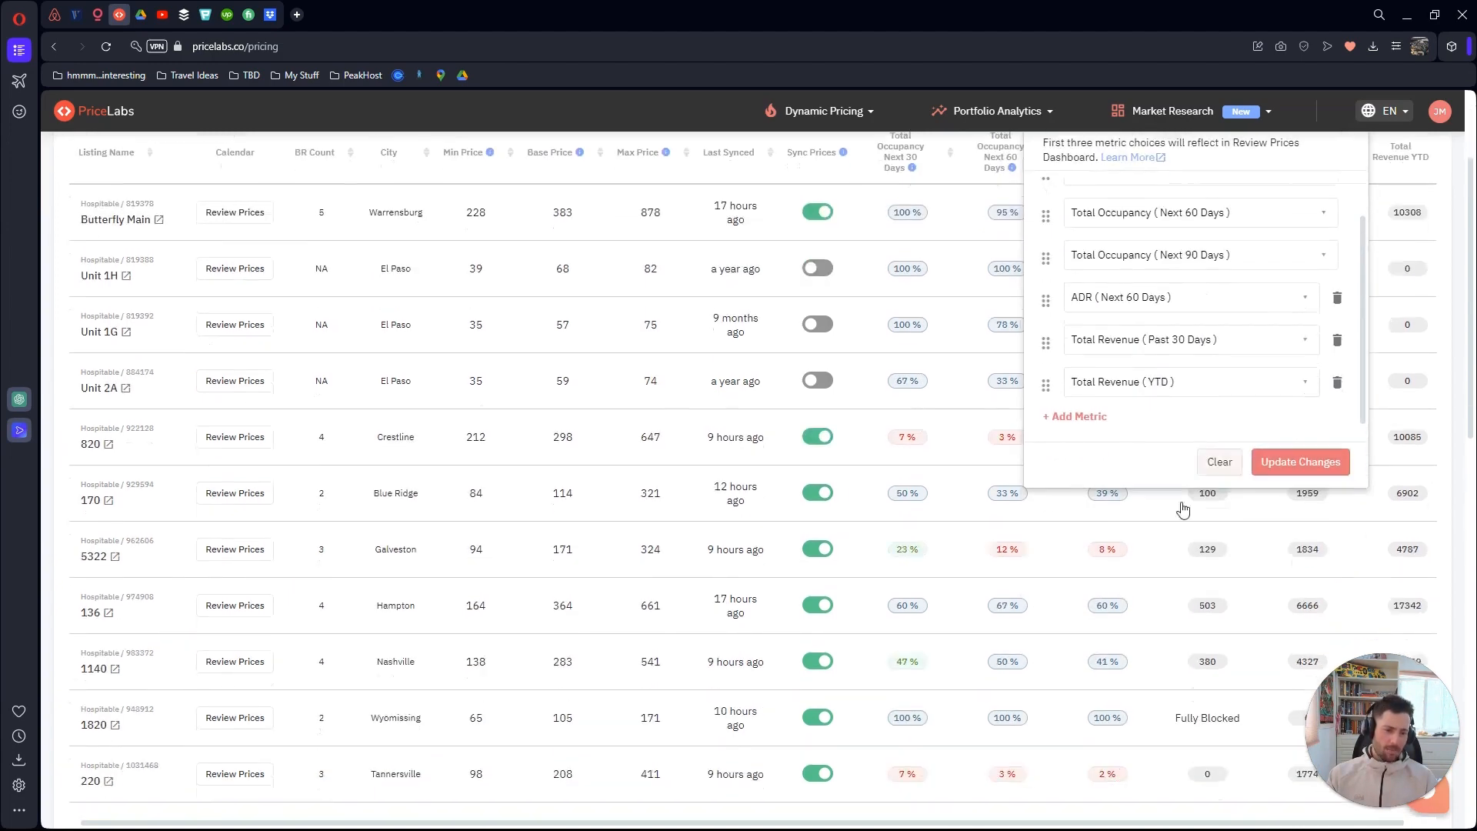
pyautogui.scroll(1, 1154, 454)
pyautogui.scroll(1, 1000, 461)
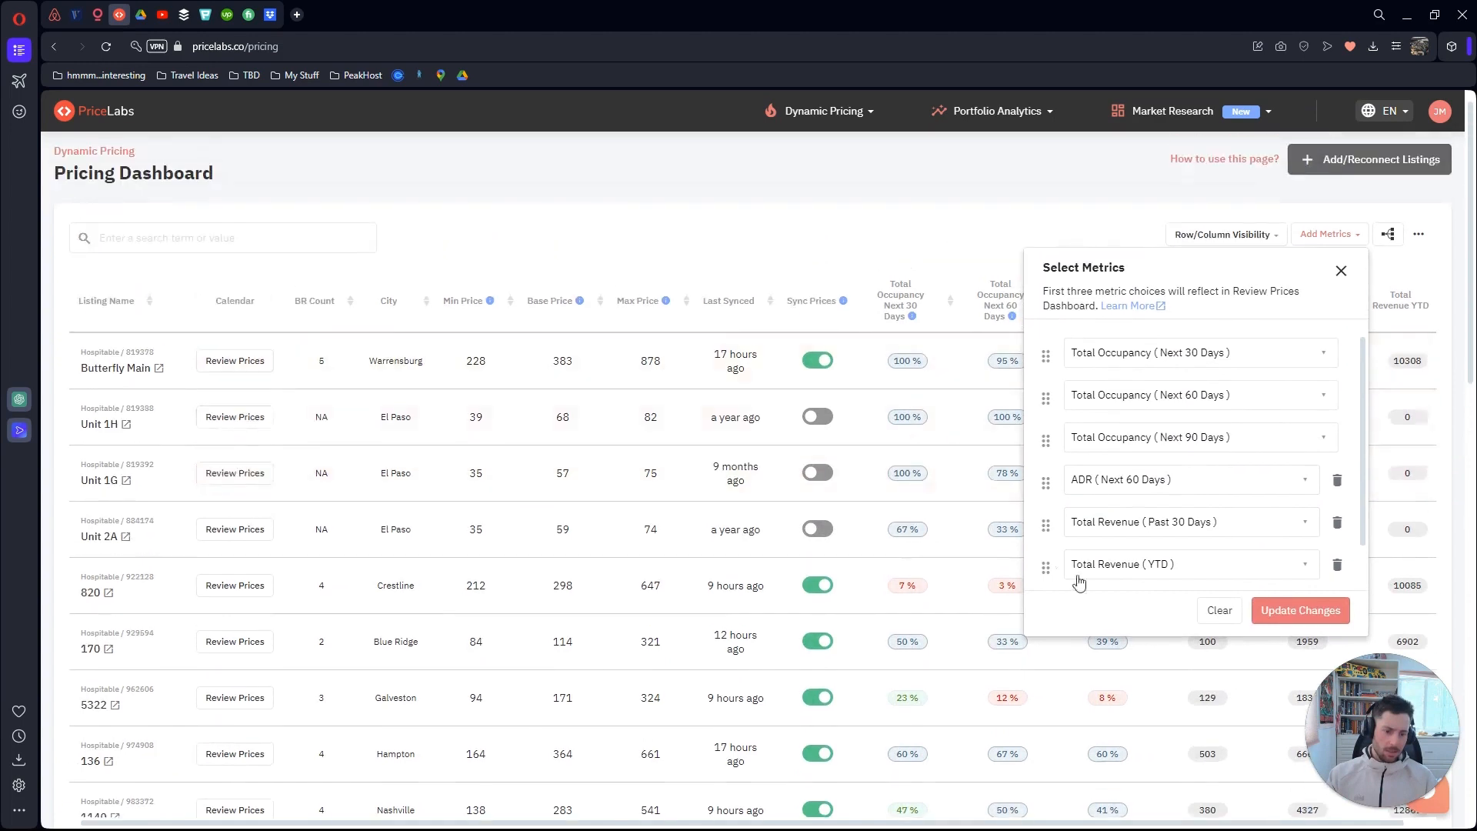
pyautogui.scroll(-1, 1092, 554)
pyautogui.click(1325, 401)
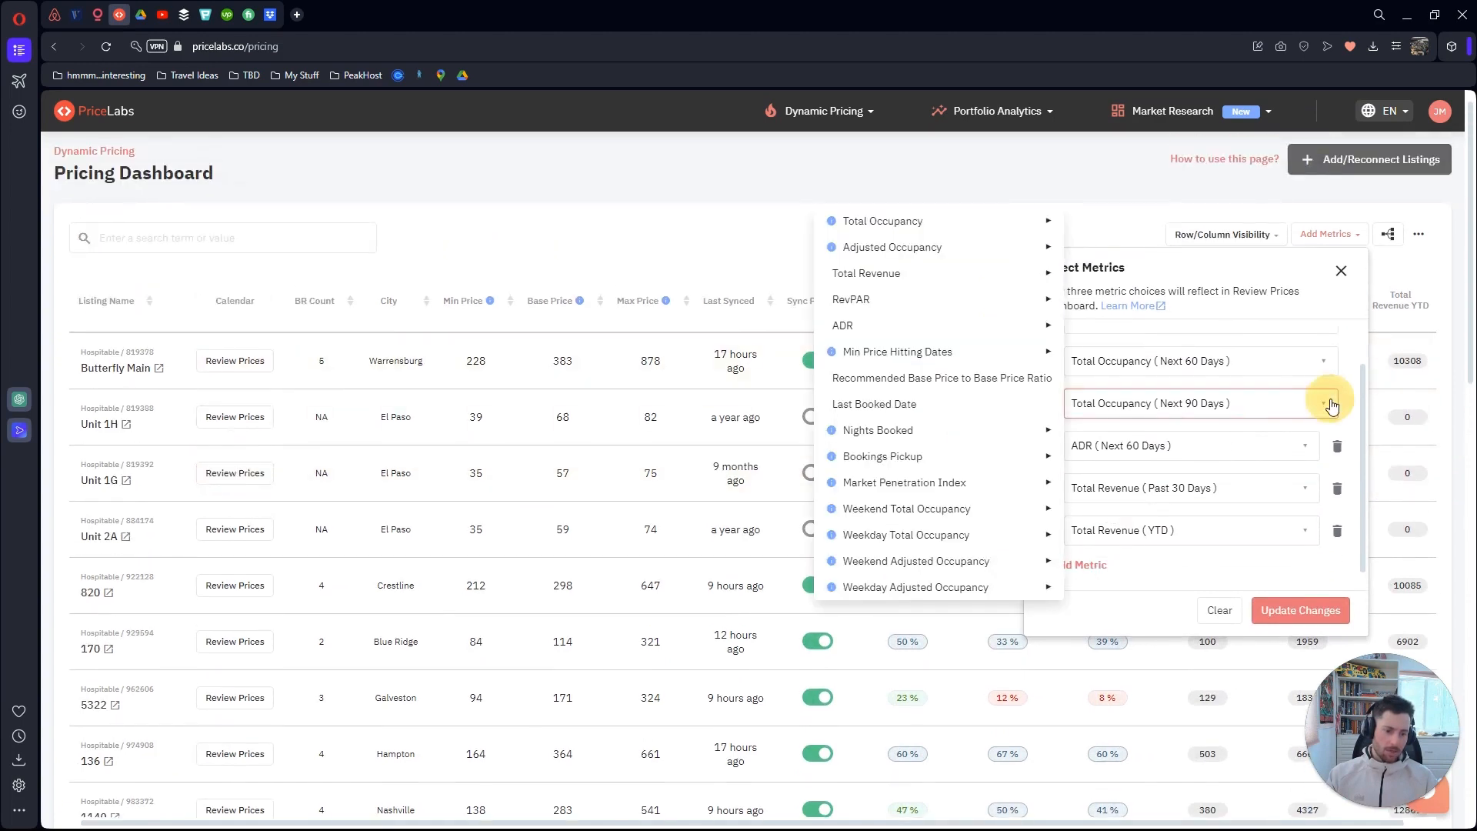
pyautogui.moveTo(1041, 222)
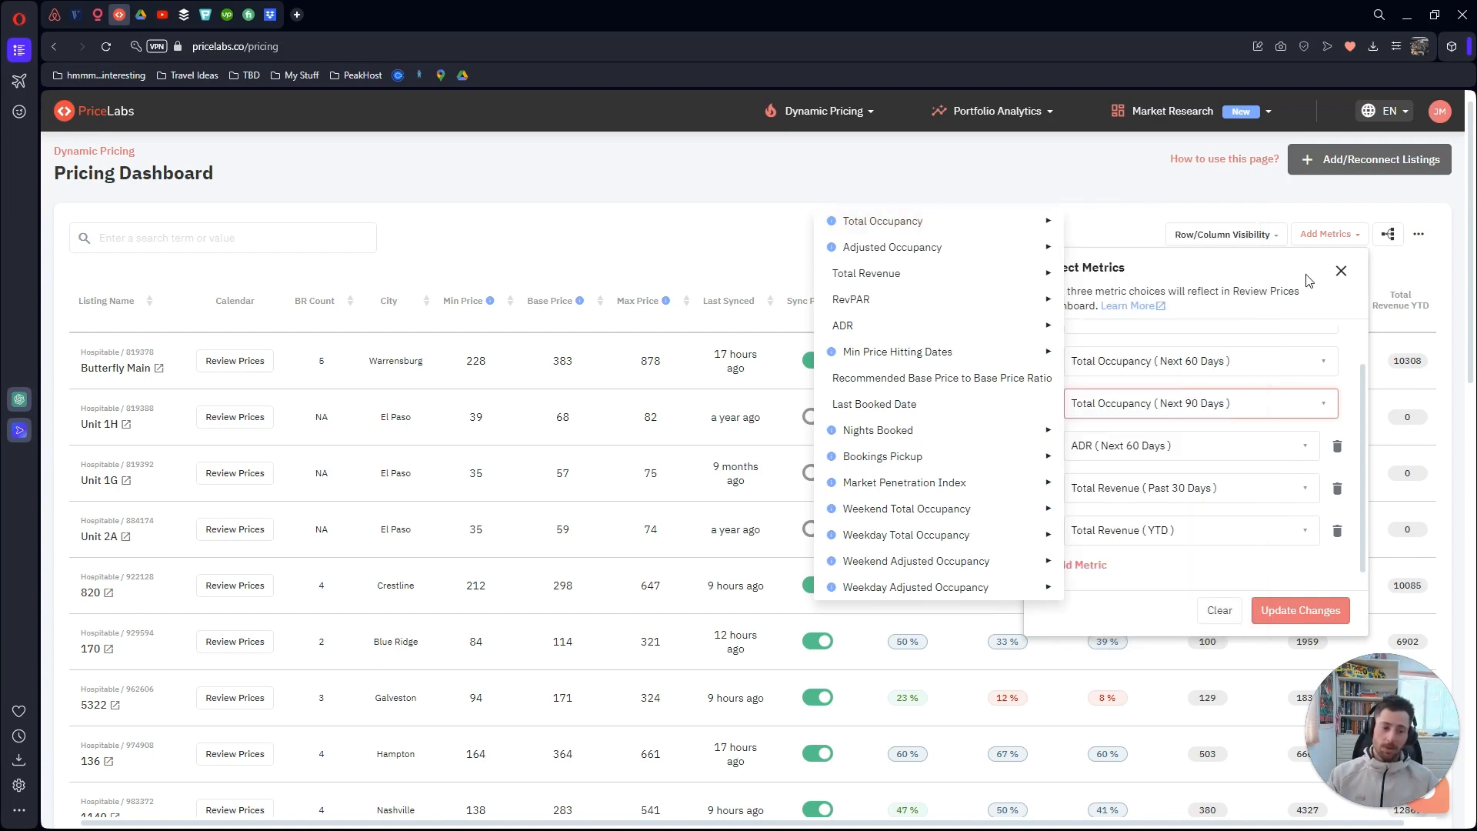
pyautogui.click(1340, 274)
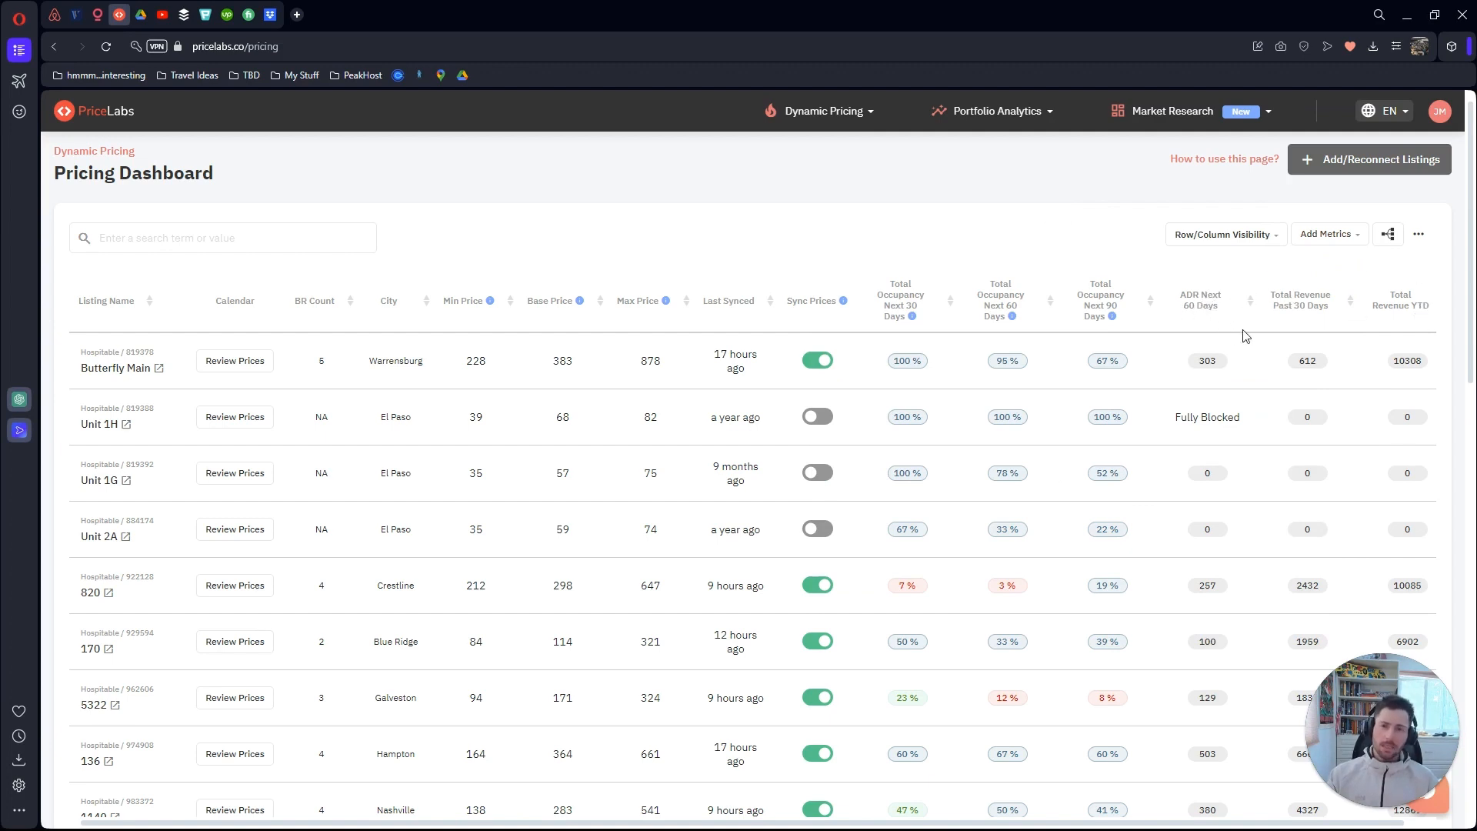
# Compare Butterfly Main's ADR and revenue, and listing 5322's past-30-day revenue, with the same time last year
pyautogui.moveTo(1221, 373)
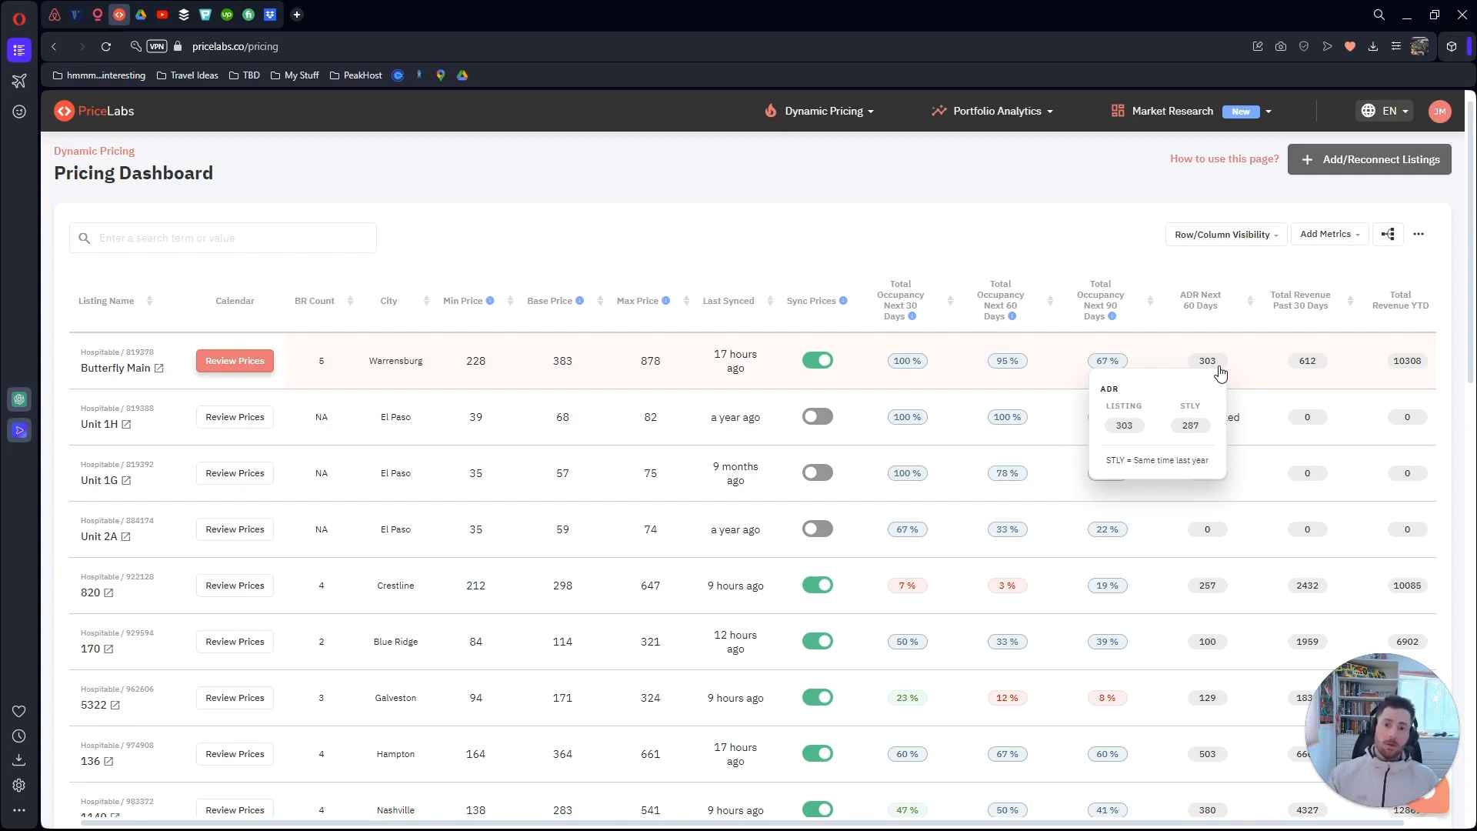
pyautogui.moveTo(1324, 363)
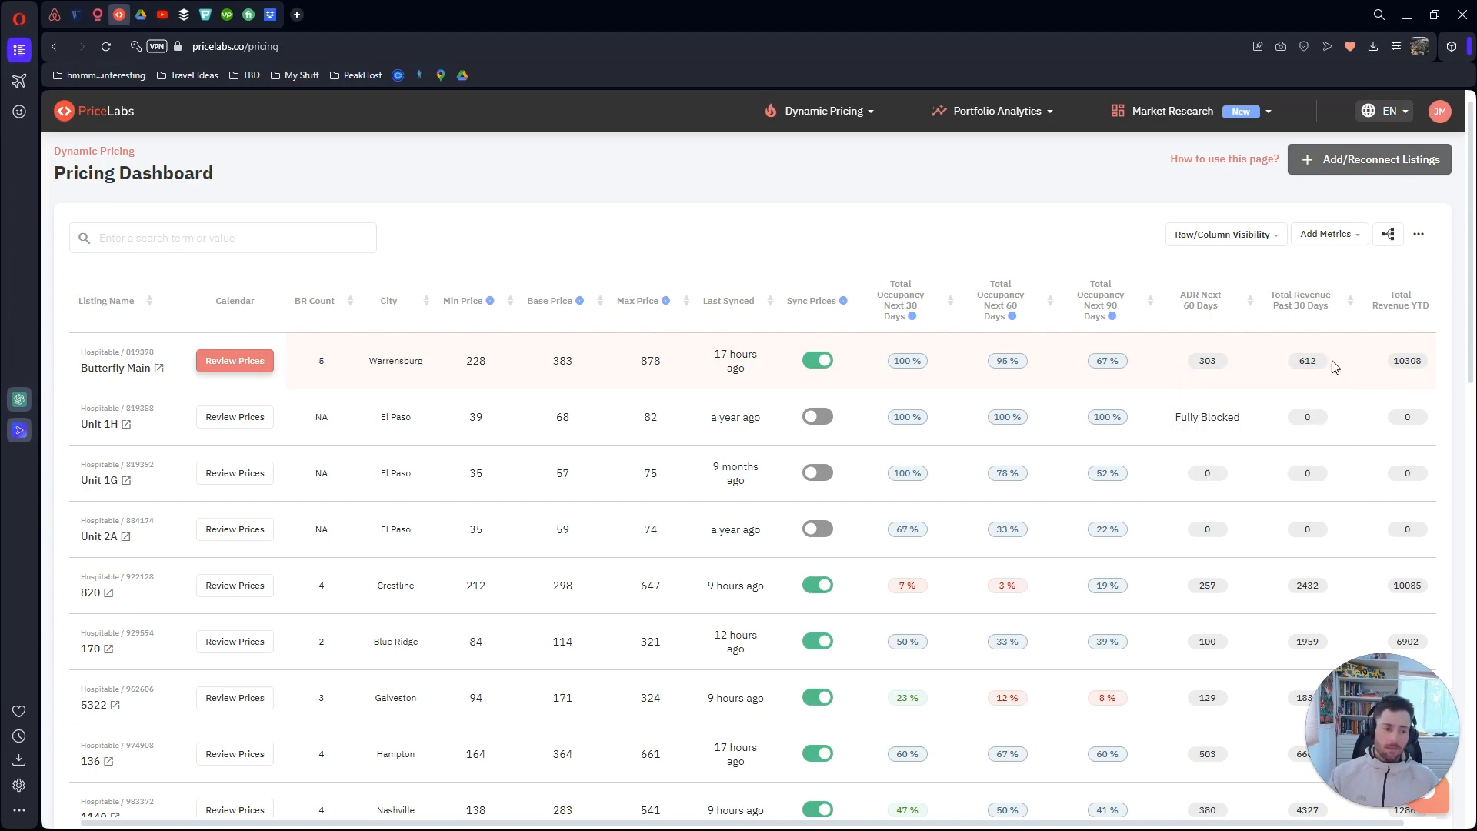
pyautogui.moveTo(1413, 363)
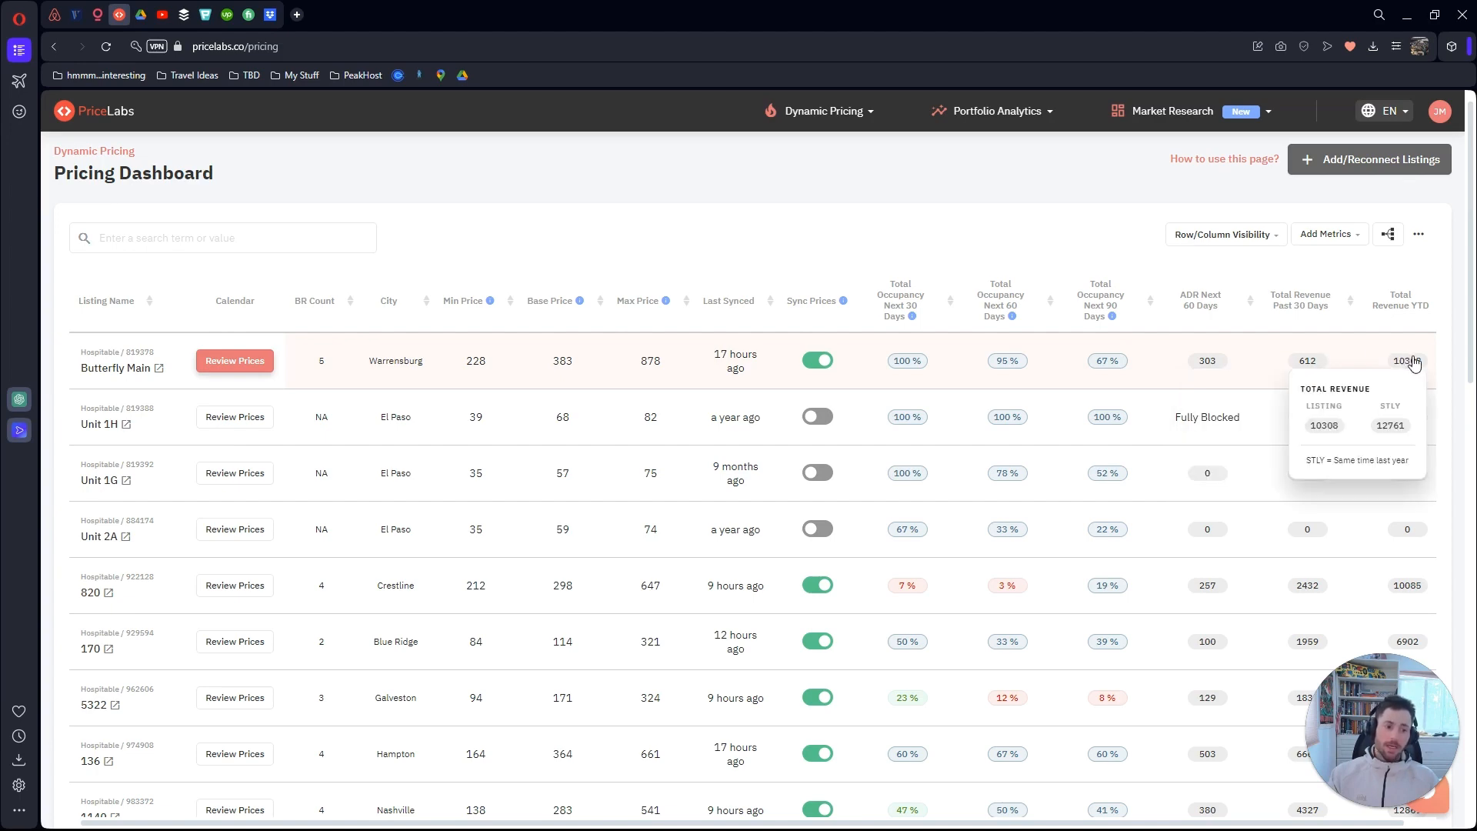
pyautogui.scroll(-2, 1414, 363)
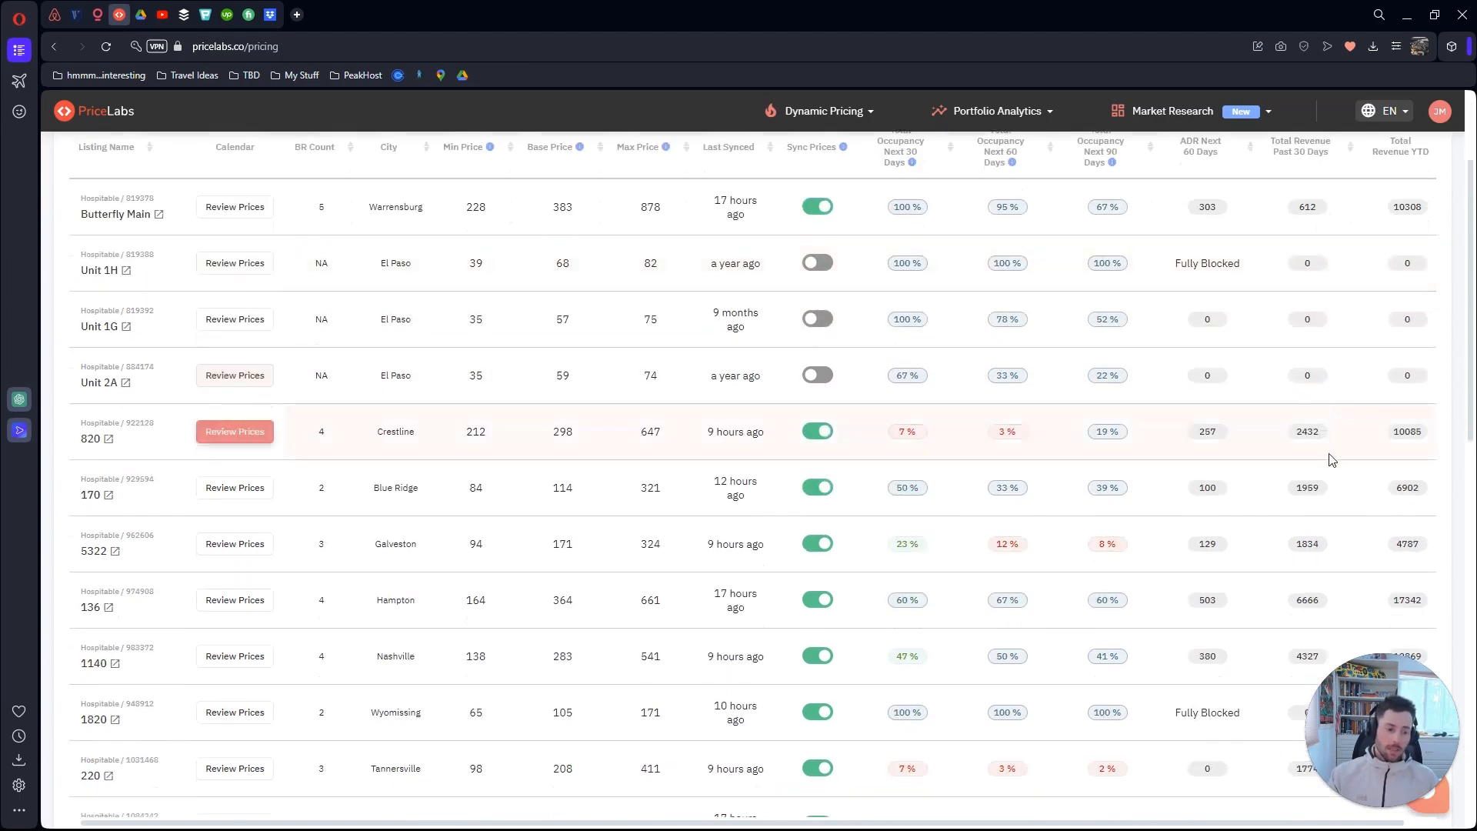
pyautogui.moveTo(1310, 549)
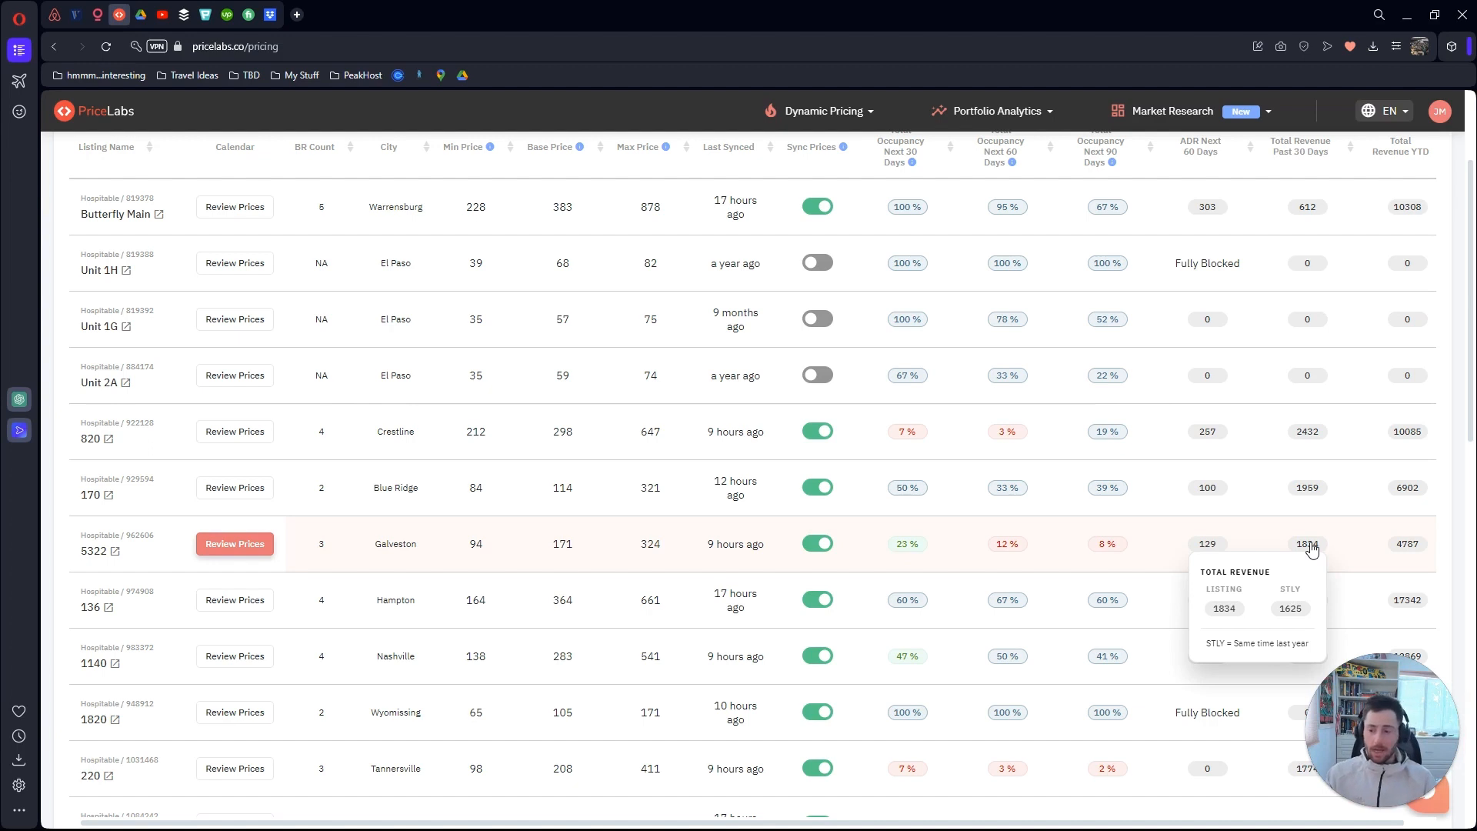
# Open the price review for listing 136 in Hampton and browse its calendar through August 2024 and back to April
pyautogui.scroll(-2, 560, 487)
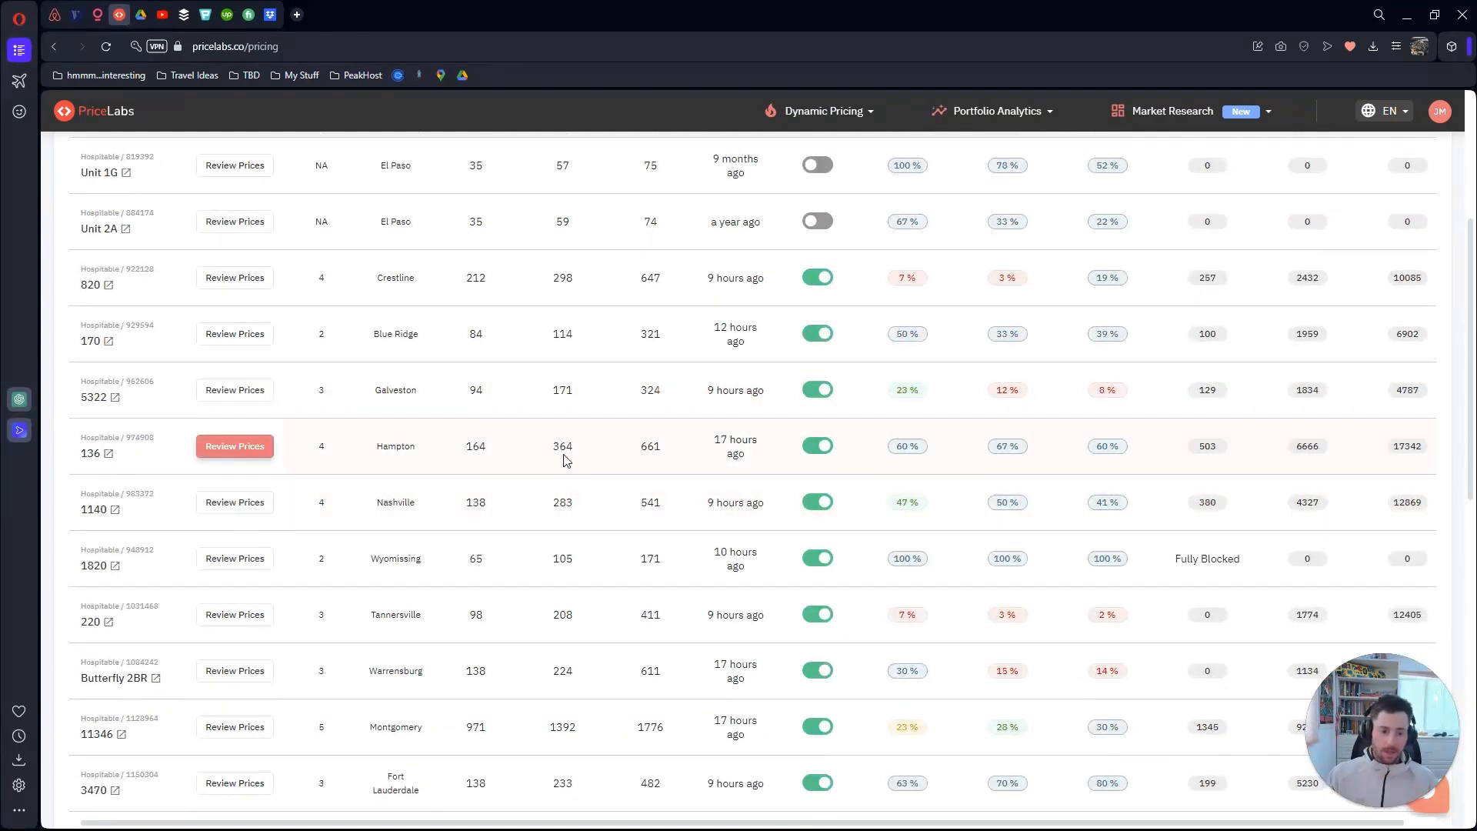
pyautogui.click(231, 451)
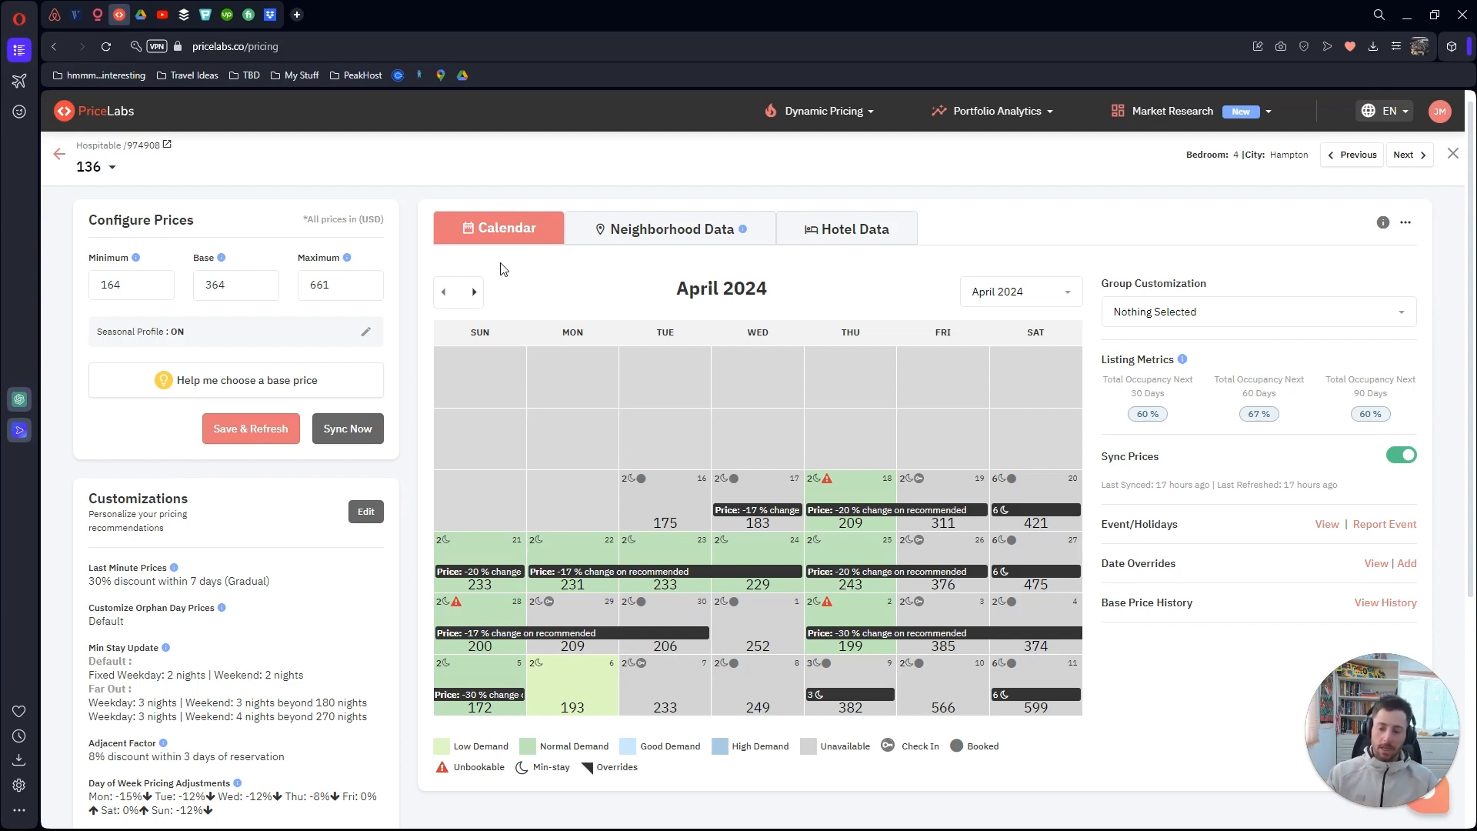
pyautogui.click(476, 294)
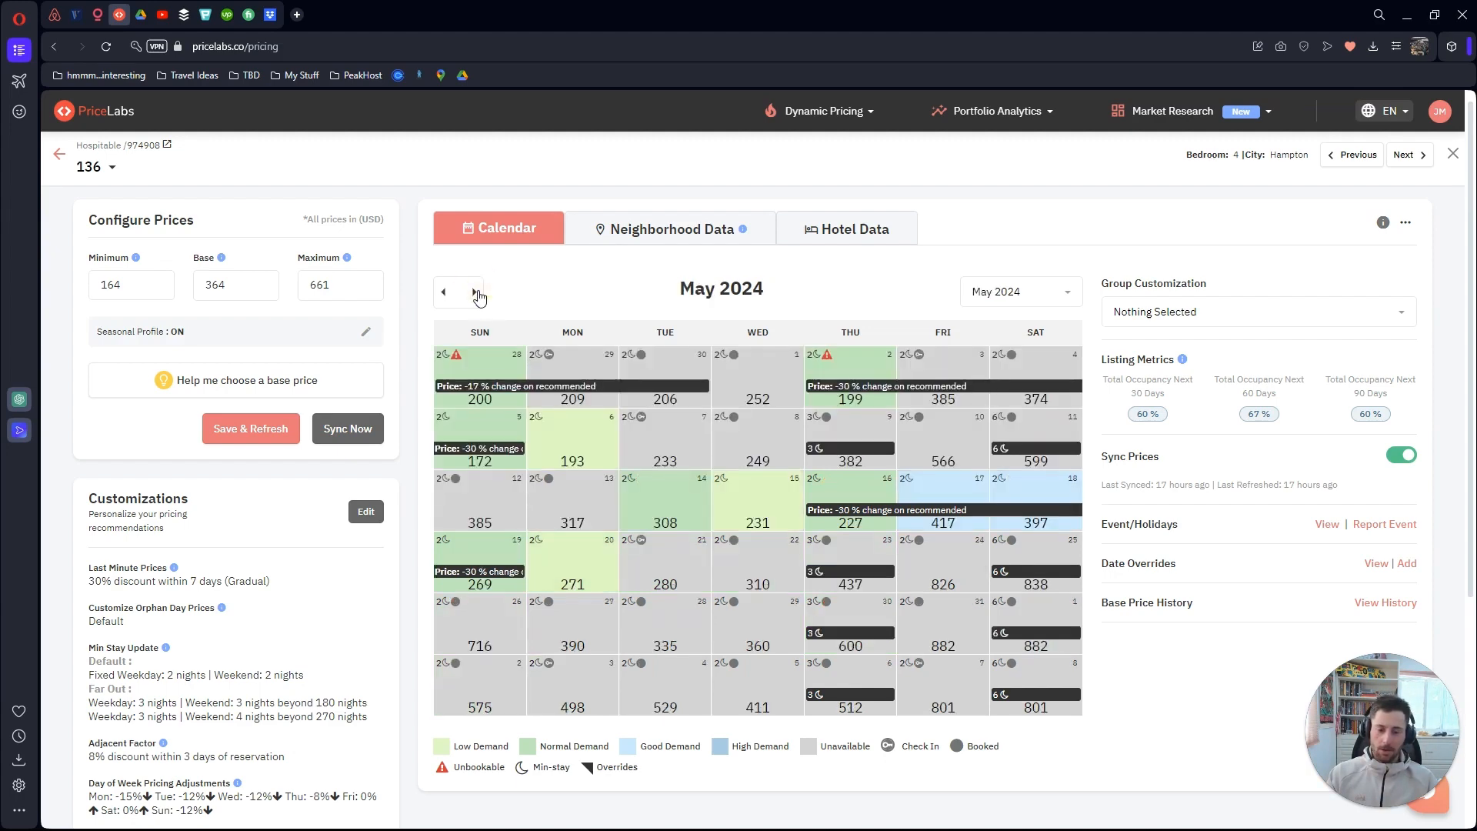
pyautogui.click(476, 294)
pyautogui.click(476, 294)
pyautogui.click(476, 294)
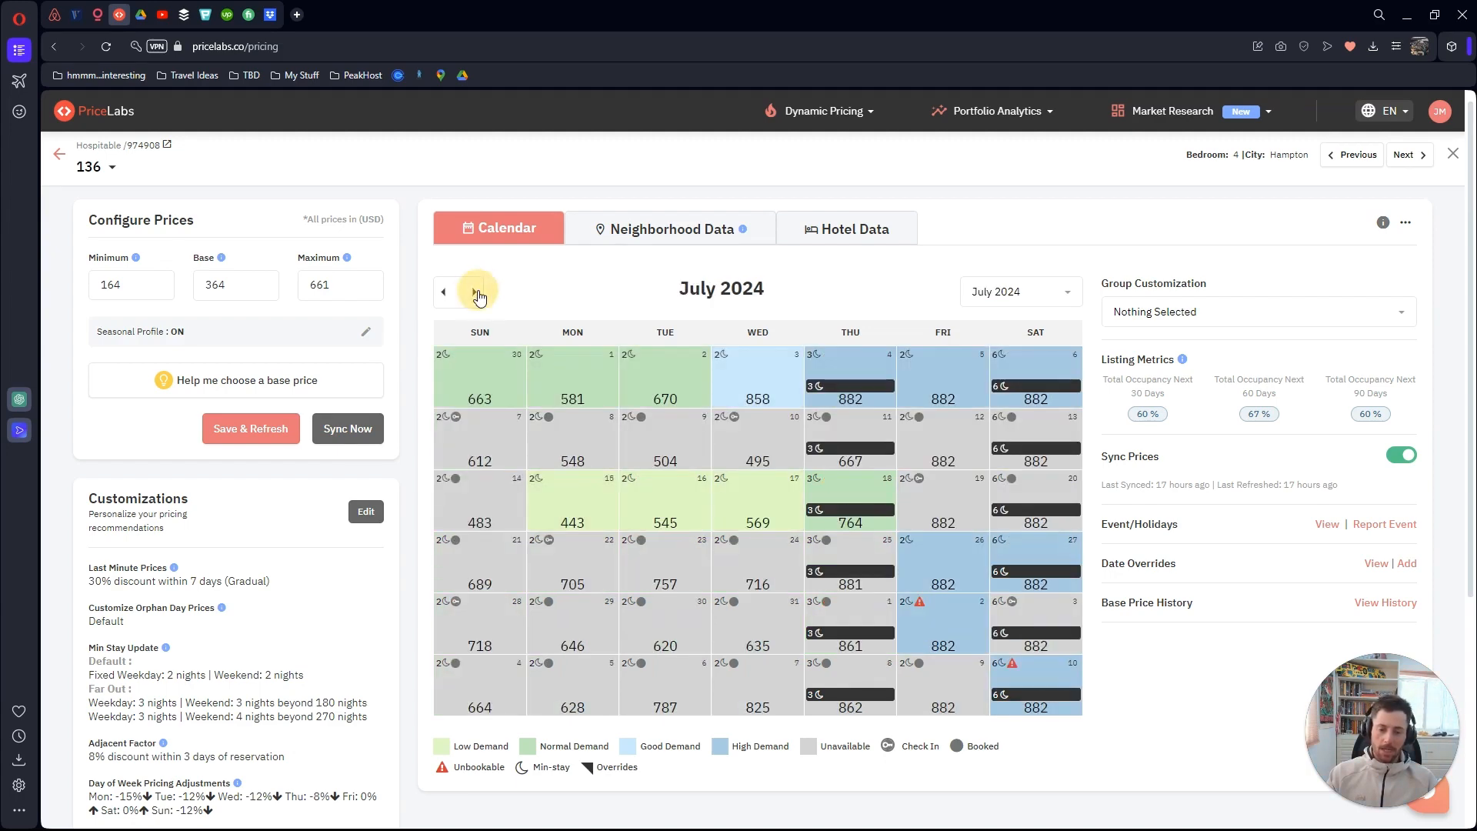
pyautogui.click(477, 294)
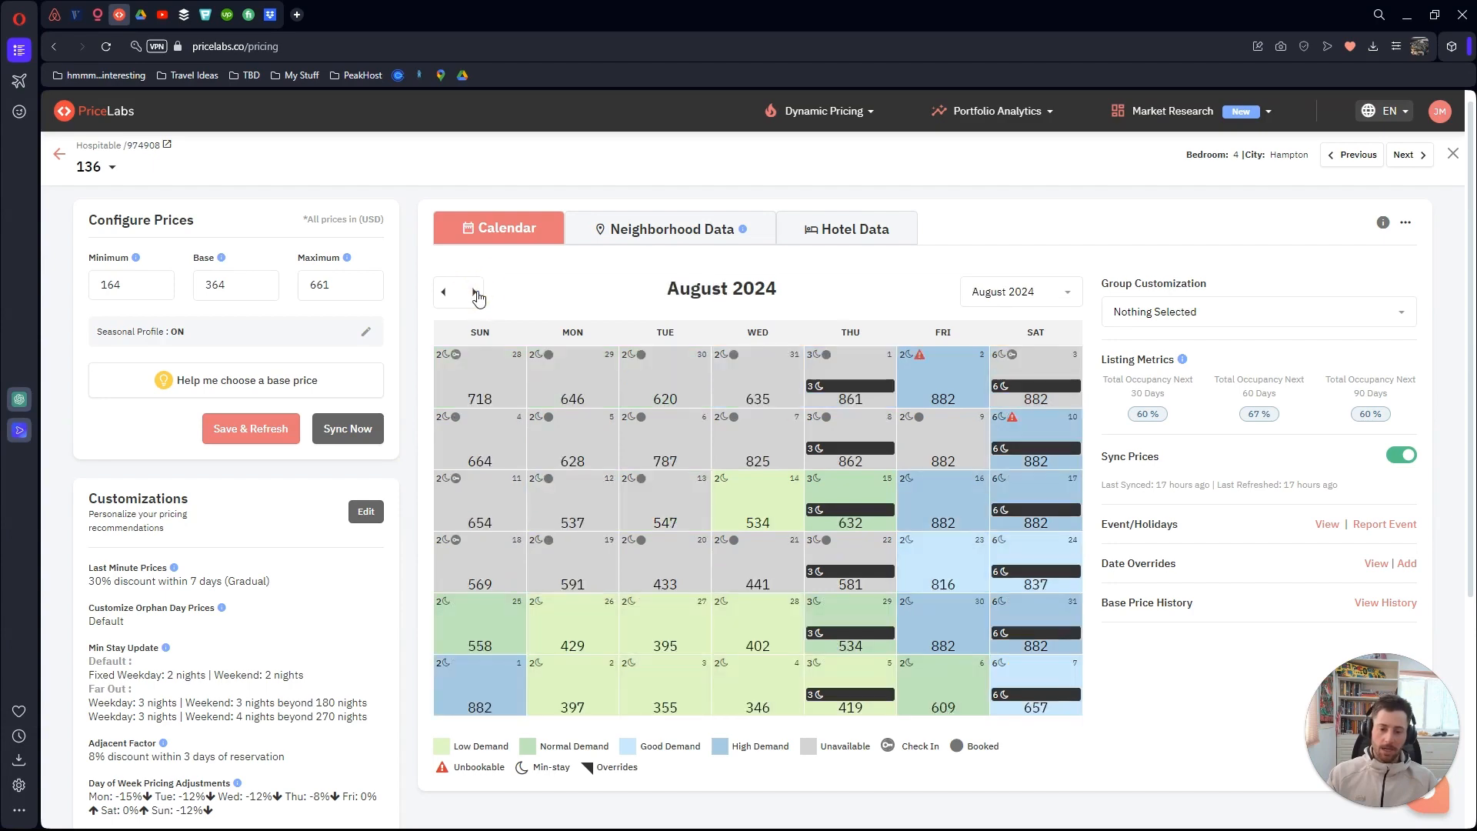
pyautogui.click(446, 294)
pyautogui.click(446, 294)
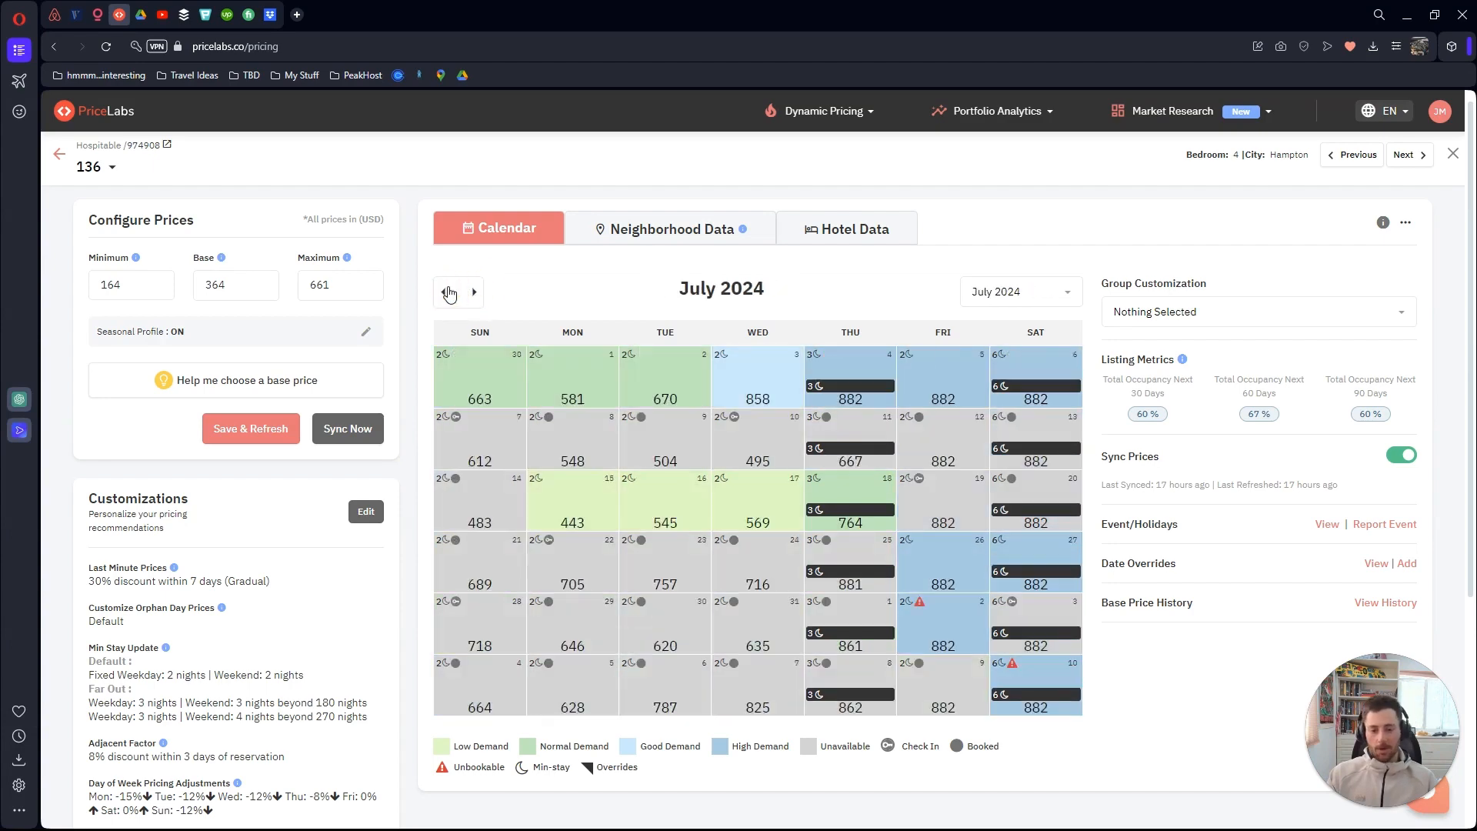
pyautogui.click(448, 293)
pyautogui.click(447, 294)
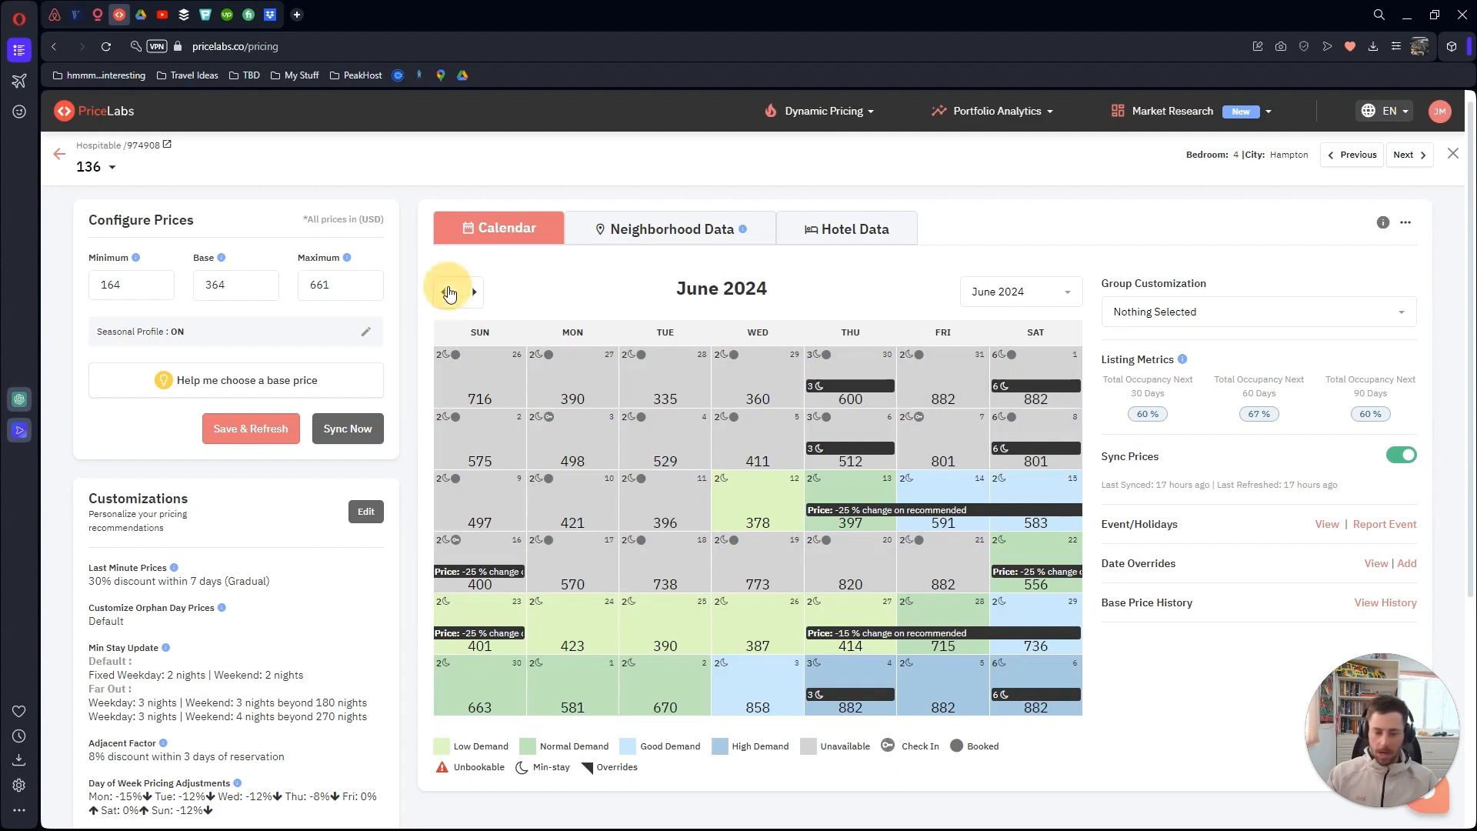
pyautogui.click(448, 294)
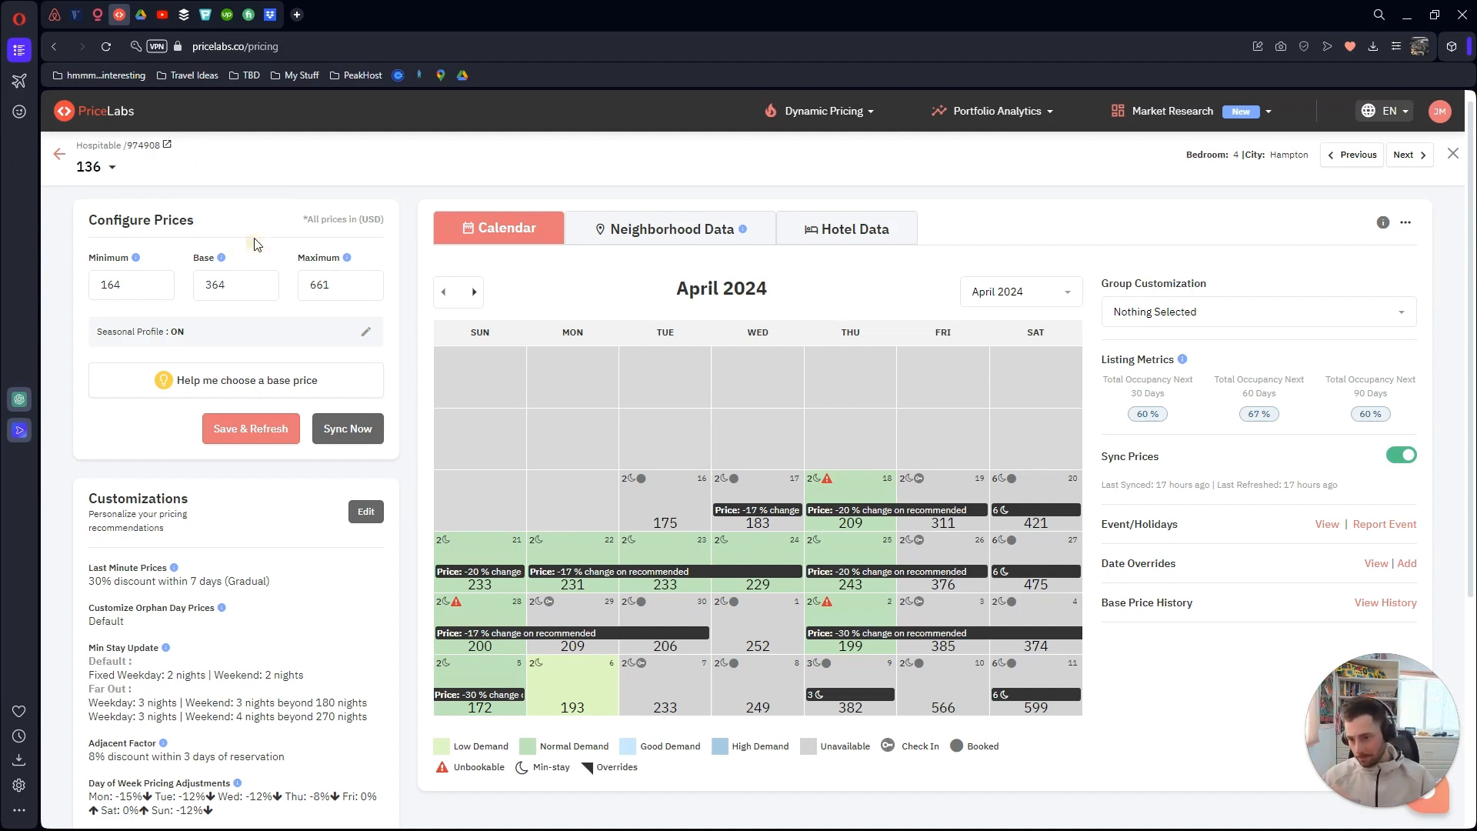
# Examine the Configure Prices settings of listing 136, focusing on the minimum price
pyautogui.moveTo(180, 220); pyautogui.dragTo(269, 227)
pyautogui.click(415, 308)
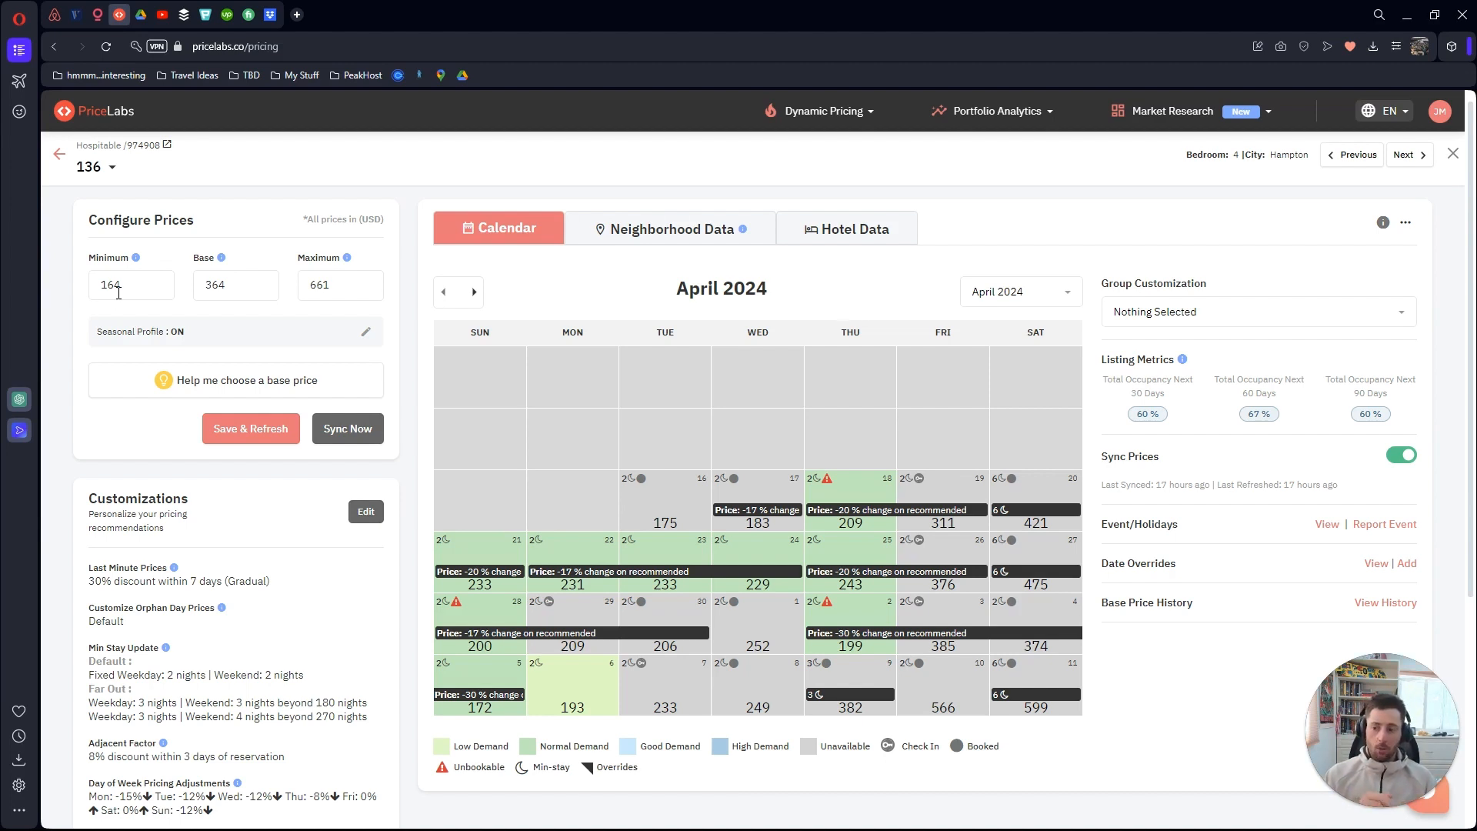
pyautogui.click(140, 293)
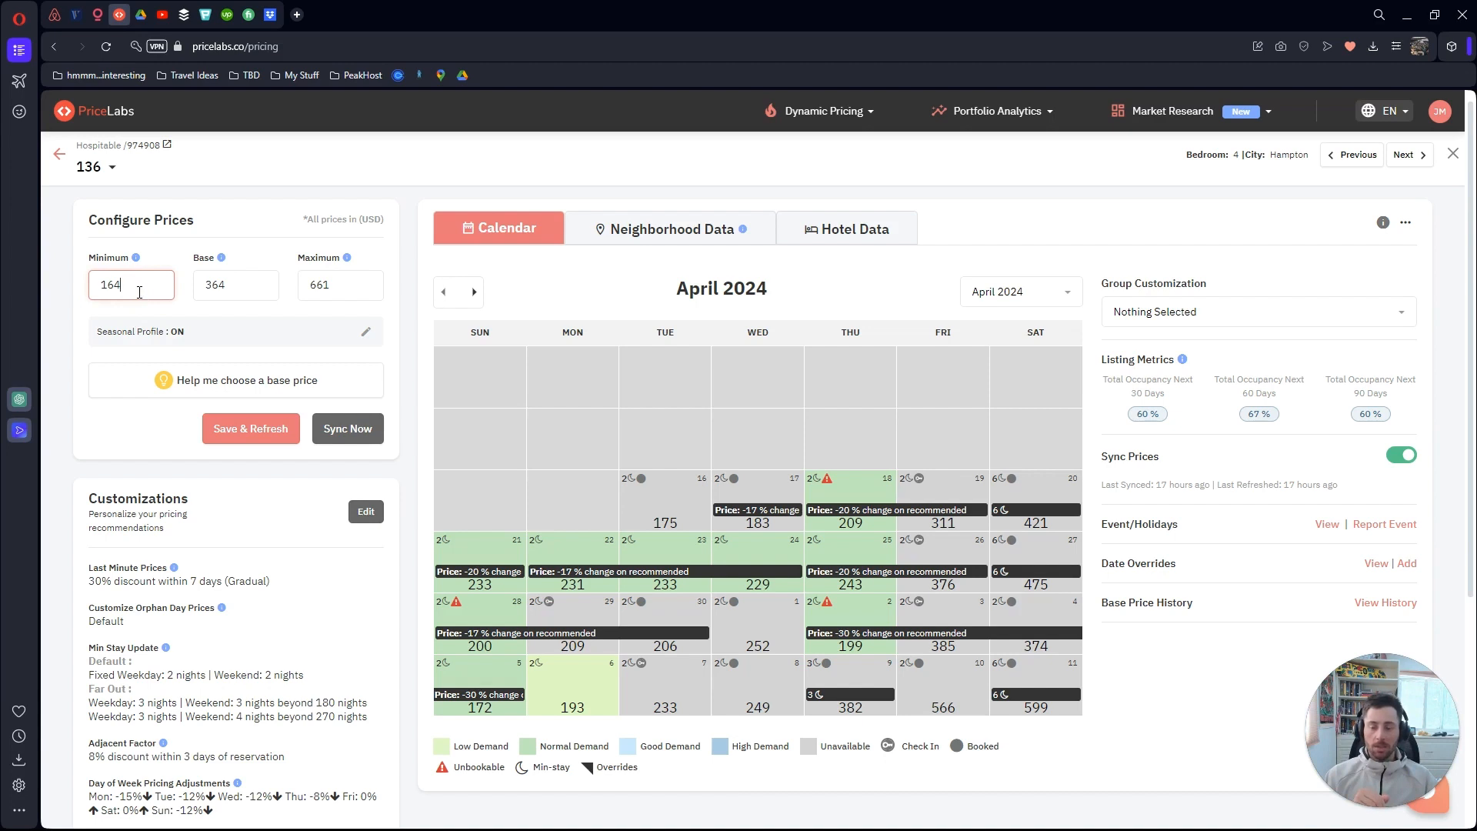
# Check listing 136's nightly prices month by month from May to August 2024, and return to April
pyautogui.click(473, 294)
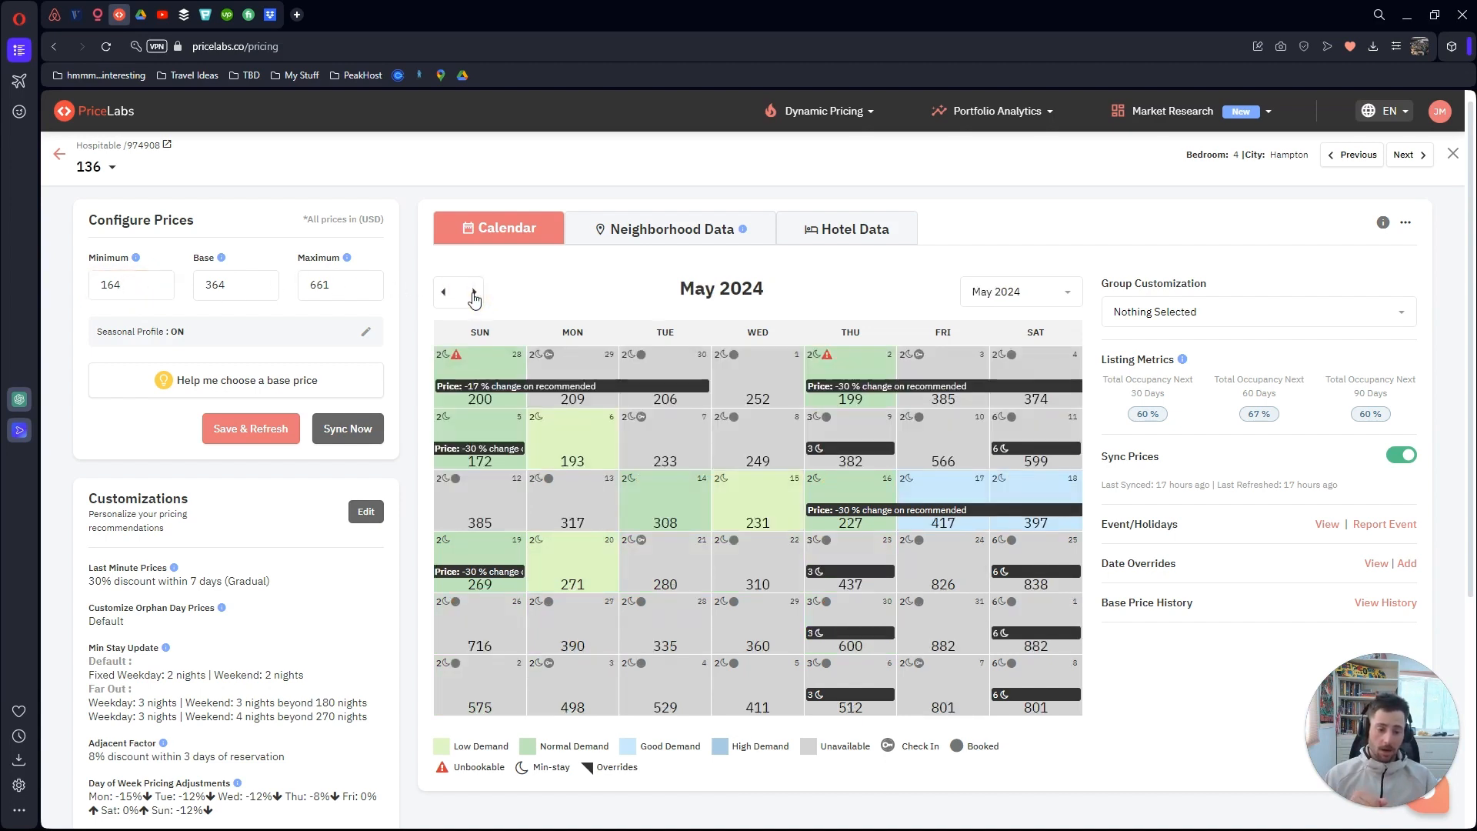
pyautogui.click(473, 294)
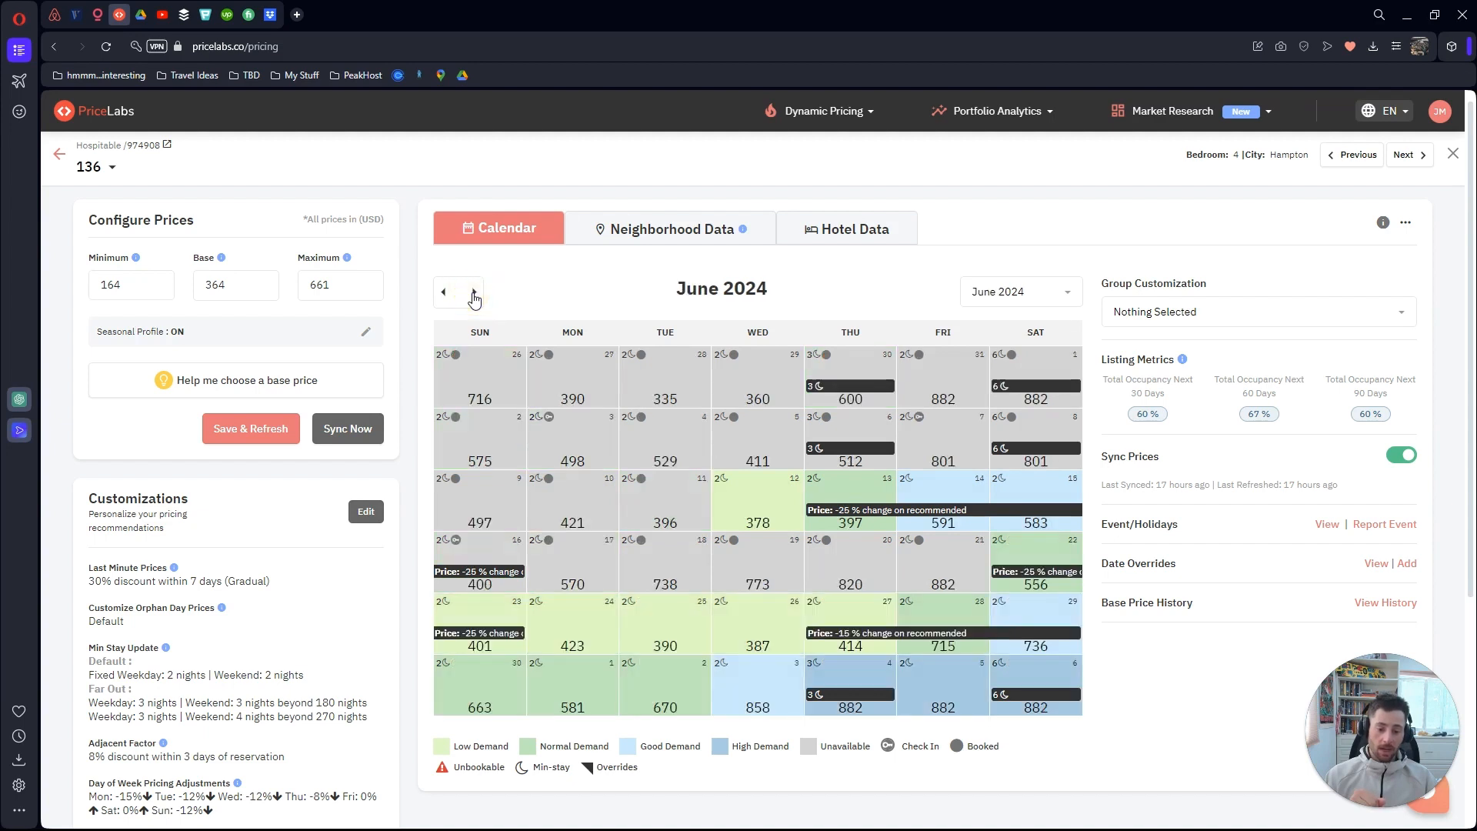
pyautogui.click(473, 294)
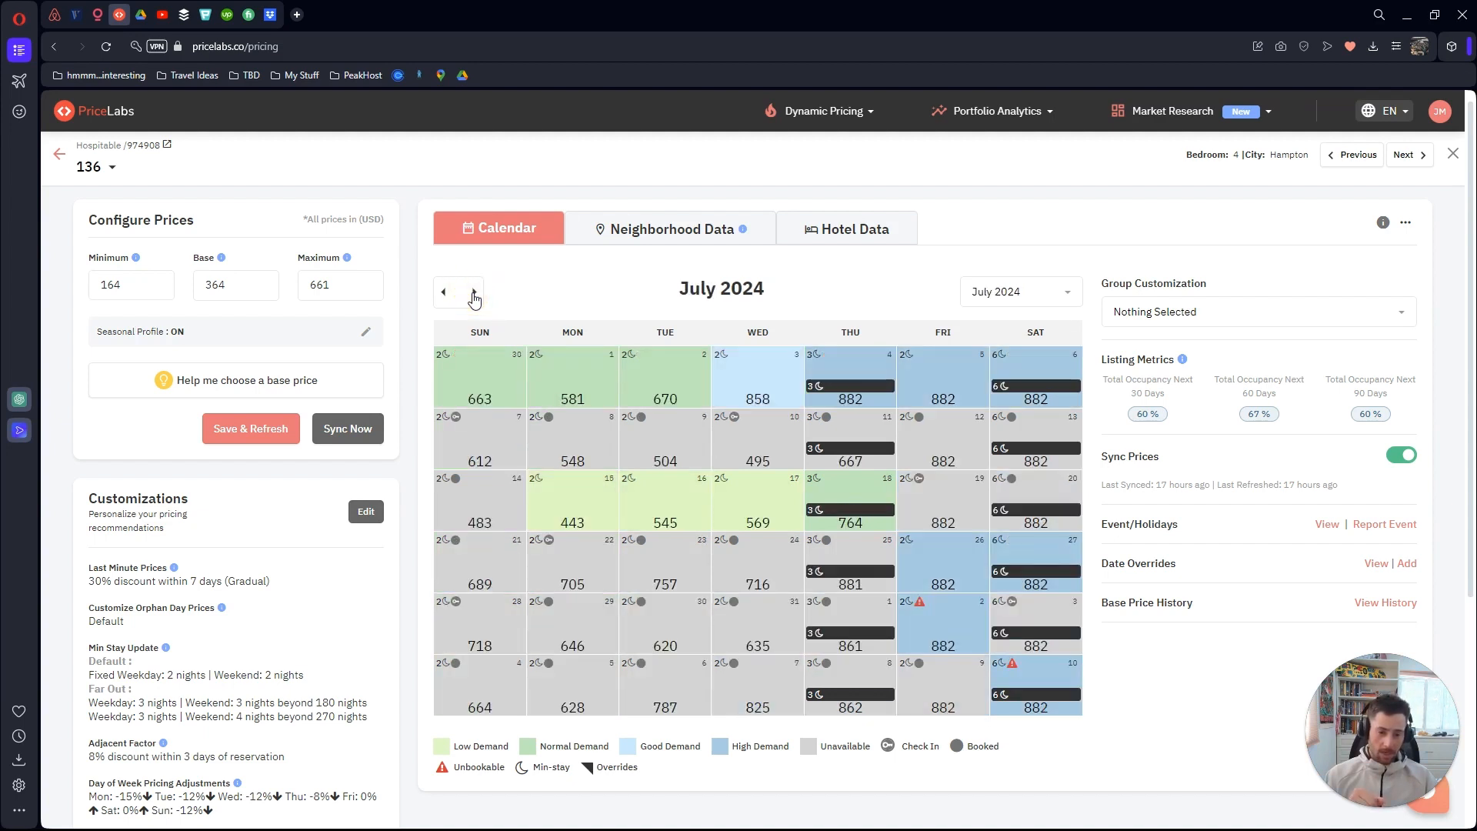
pyautogui.click(473, 294)
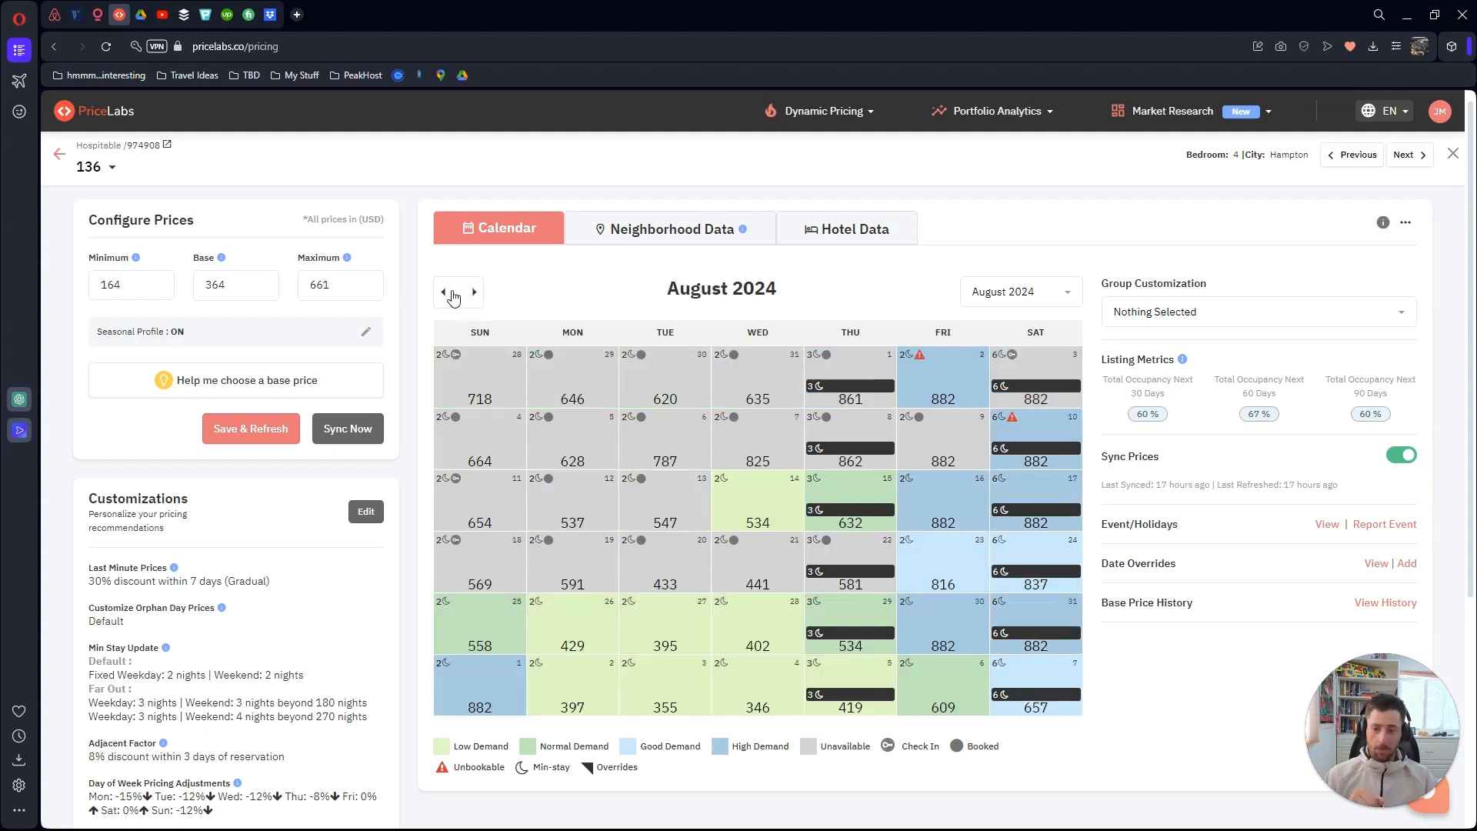
pyautogui.click(453, 295)
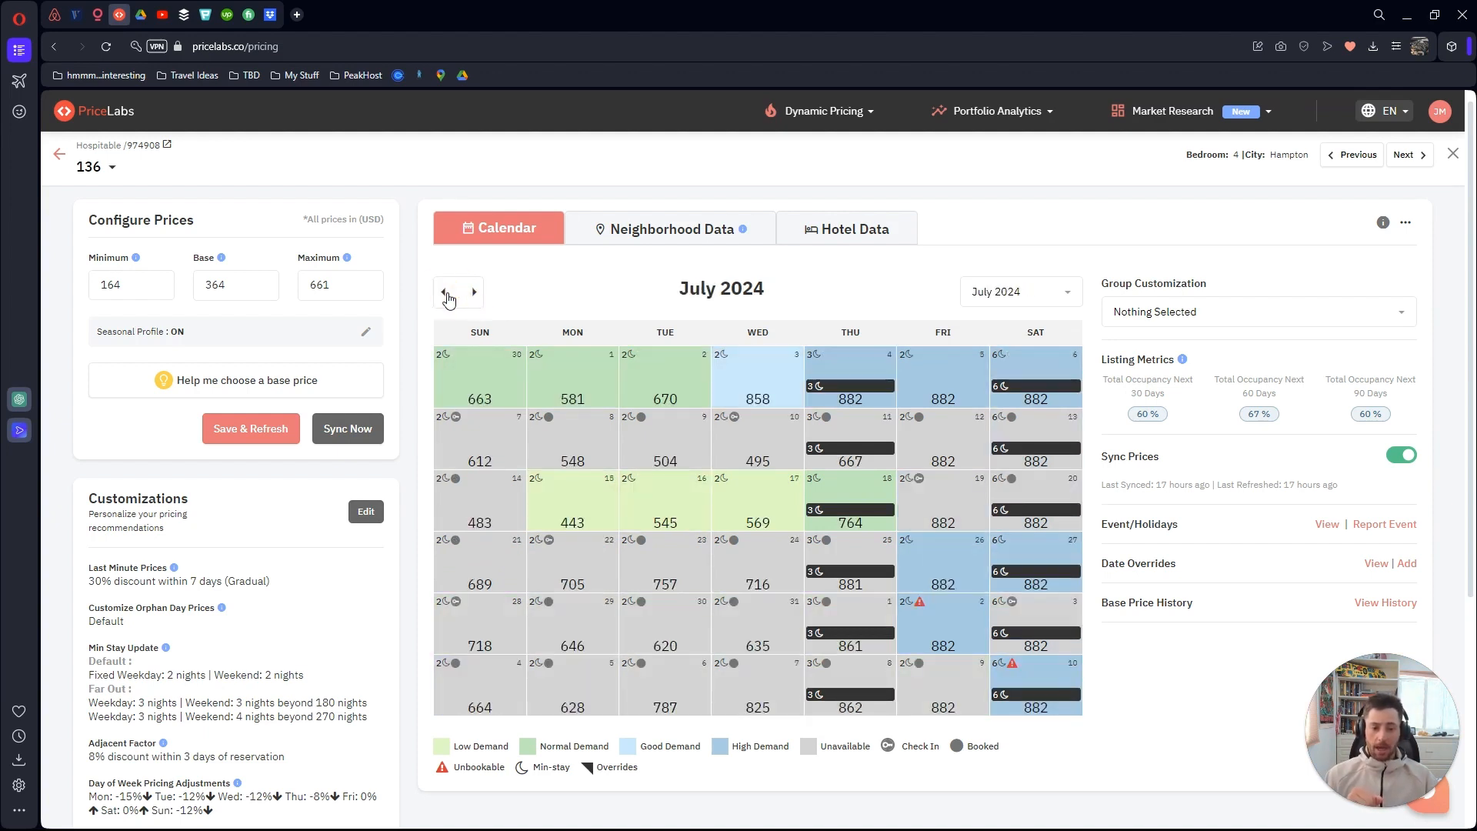
pyautogui.click(447, 296)
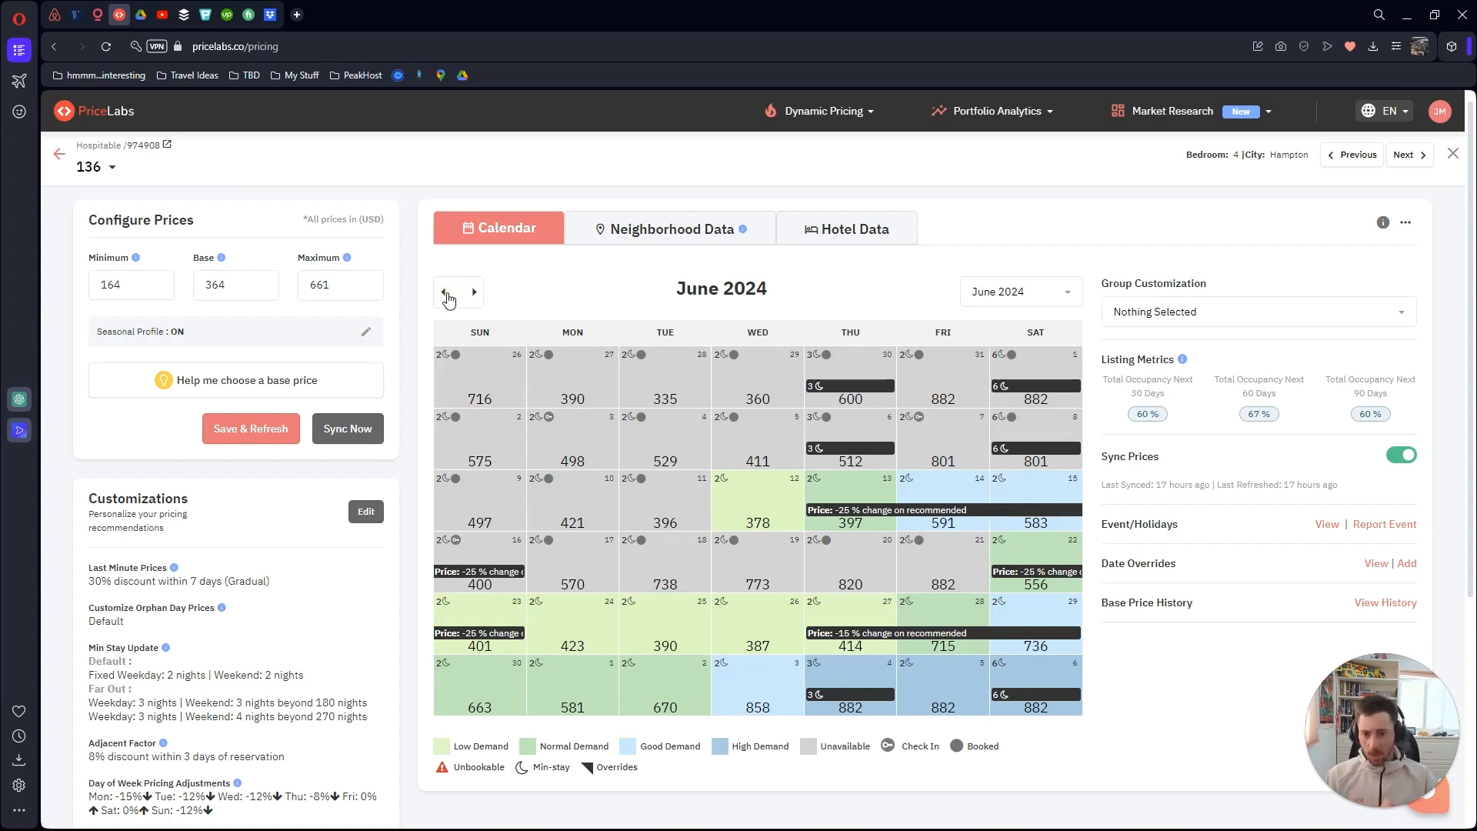
pyautogui.click(447, 295)
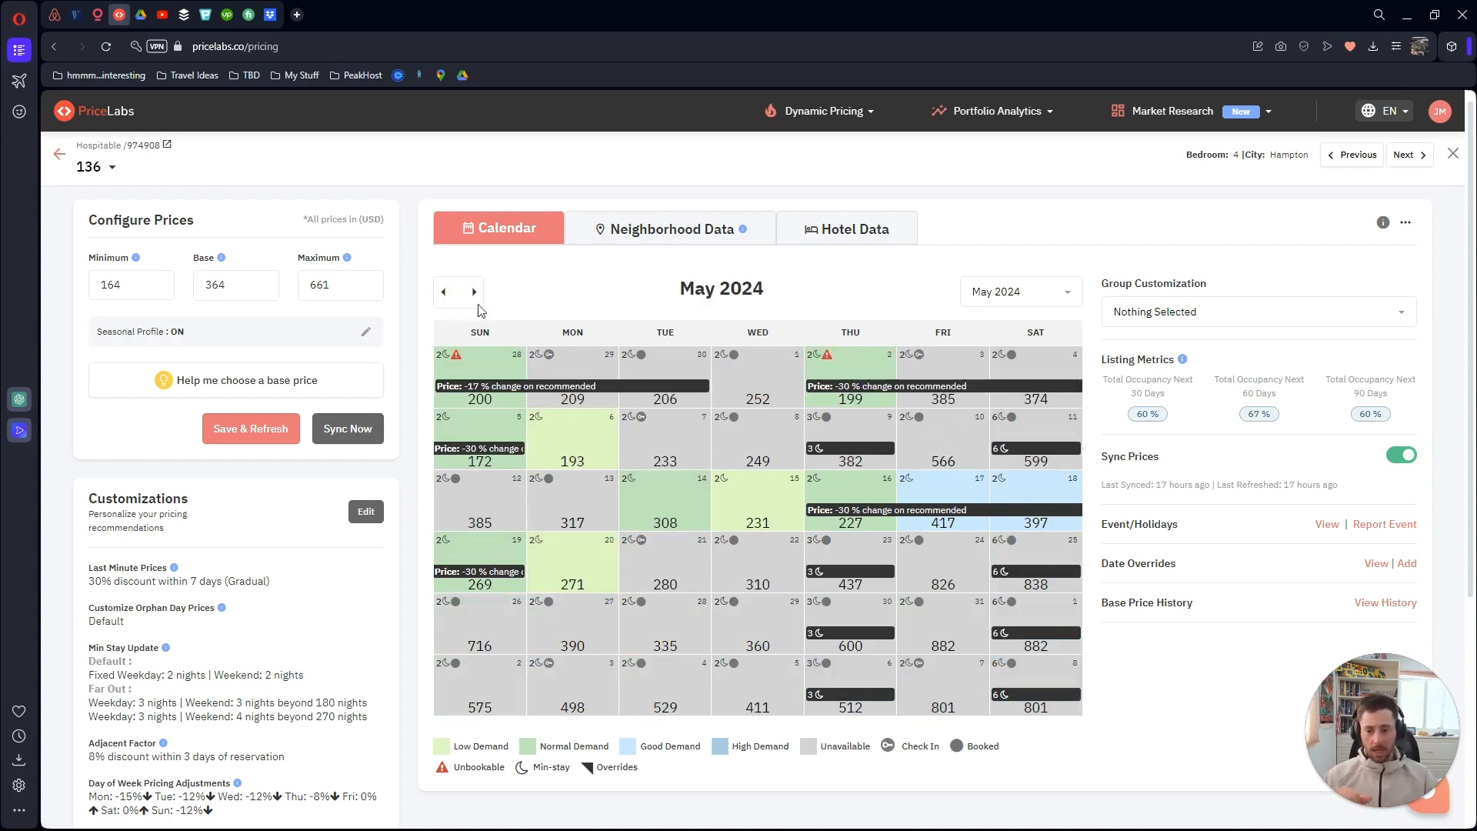
pyautogui.click(446, 293)
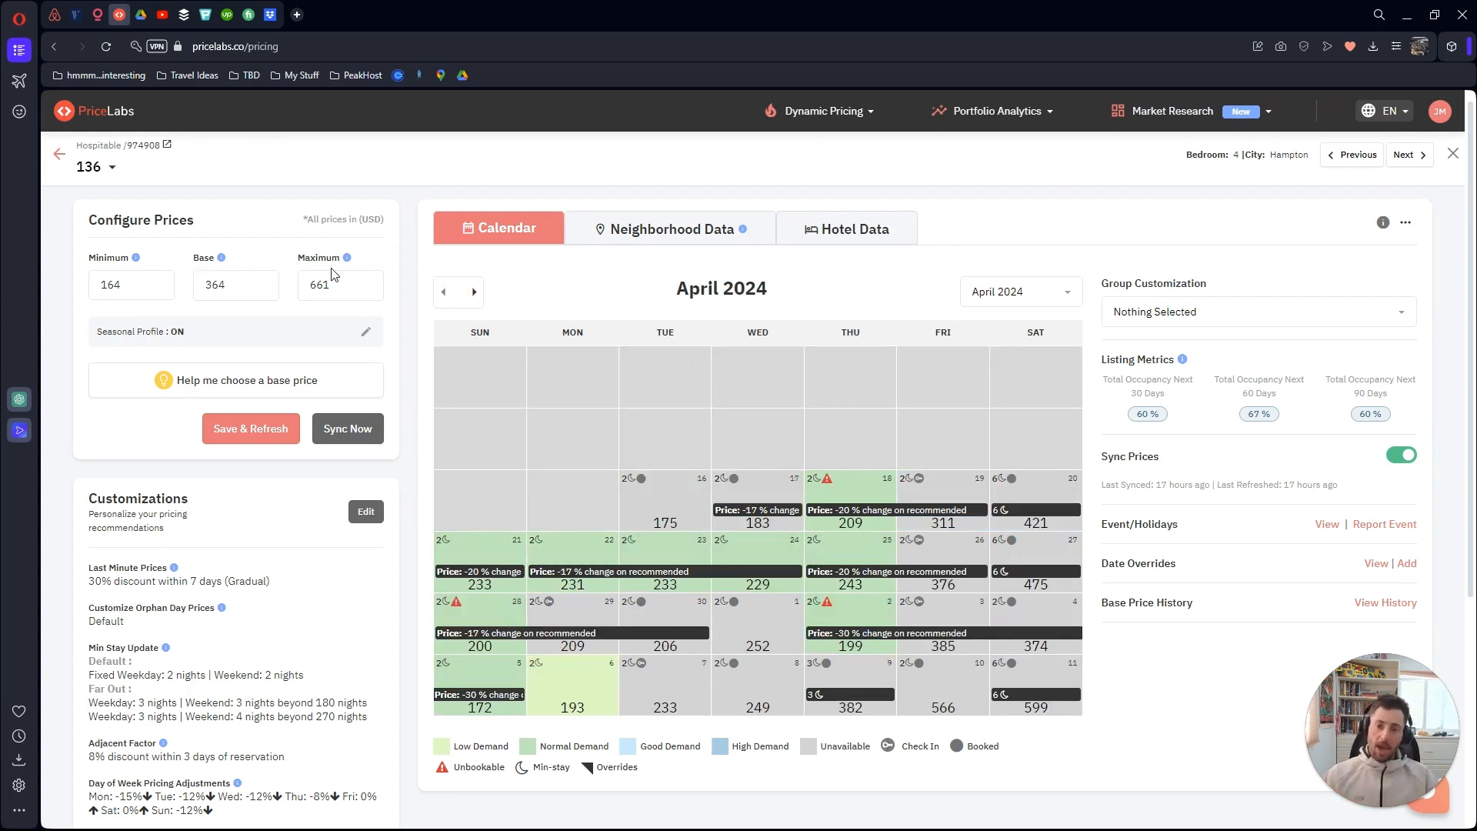
# Examine the maximum, minimum and base prices configured for listing 136
pyautogui.click(363, 292)
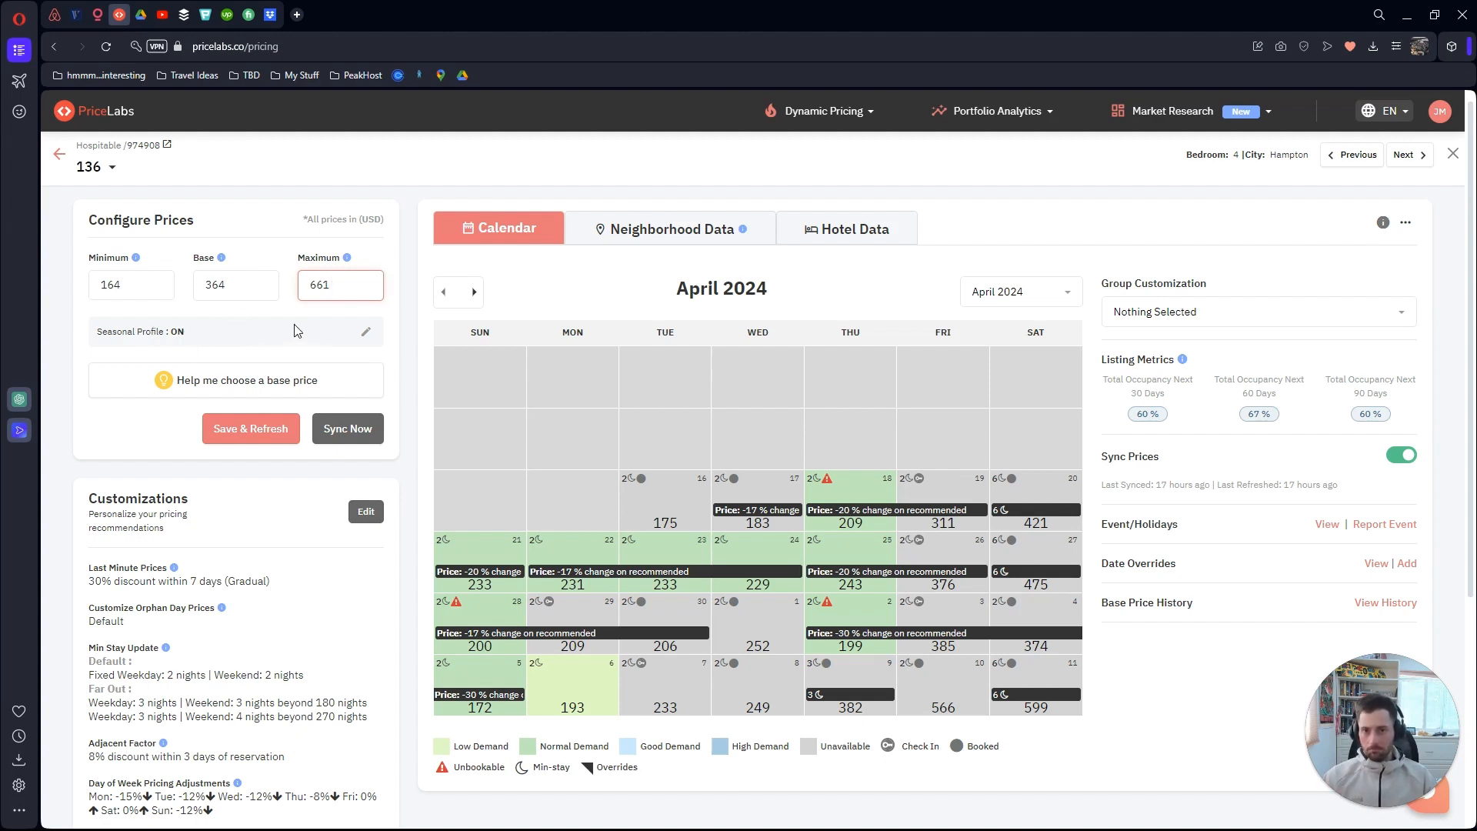
pyautogui.click(395, 234)
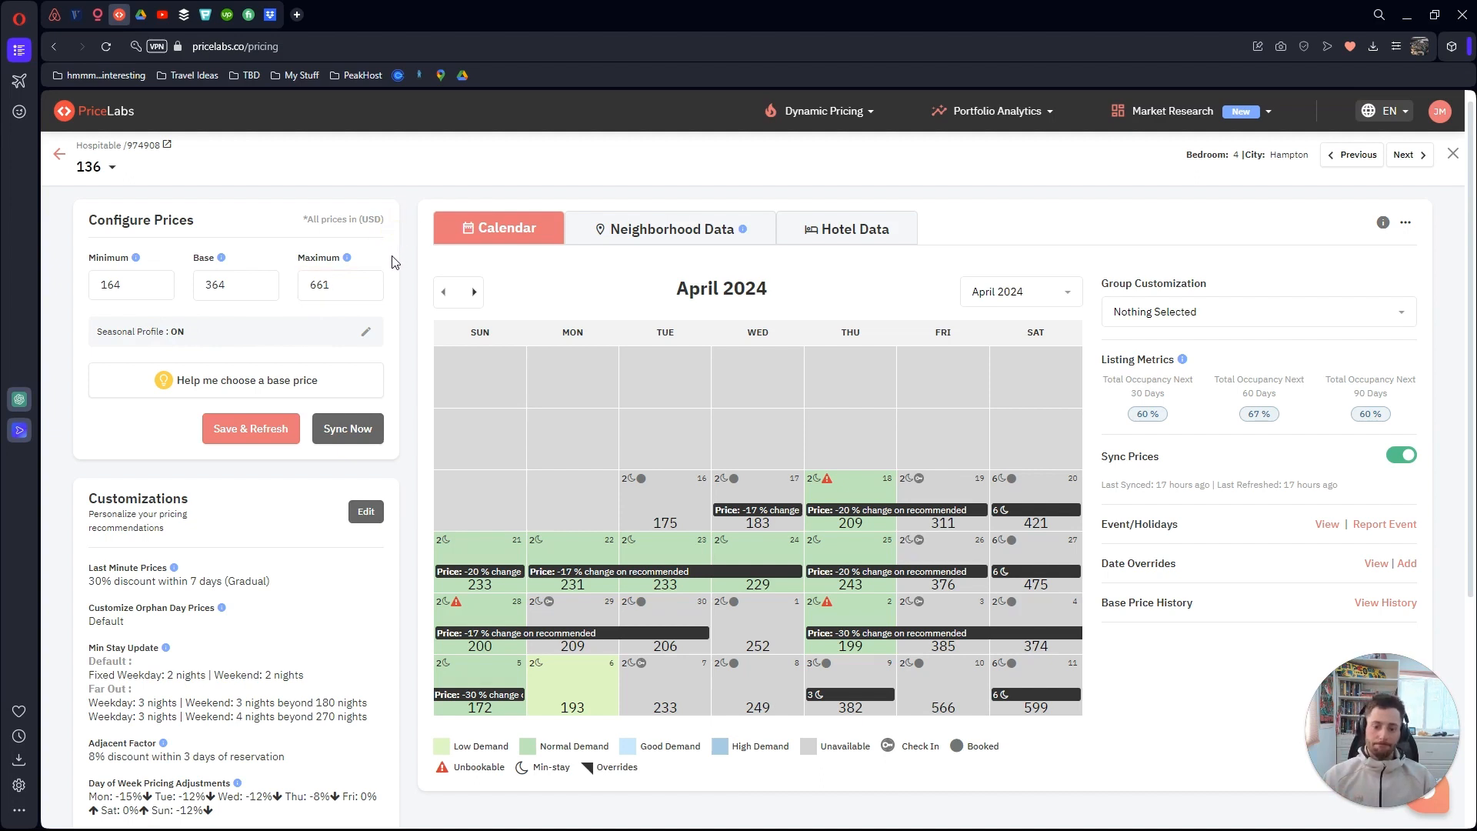
pyautogui.click(351, 283)
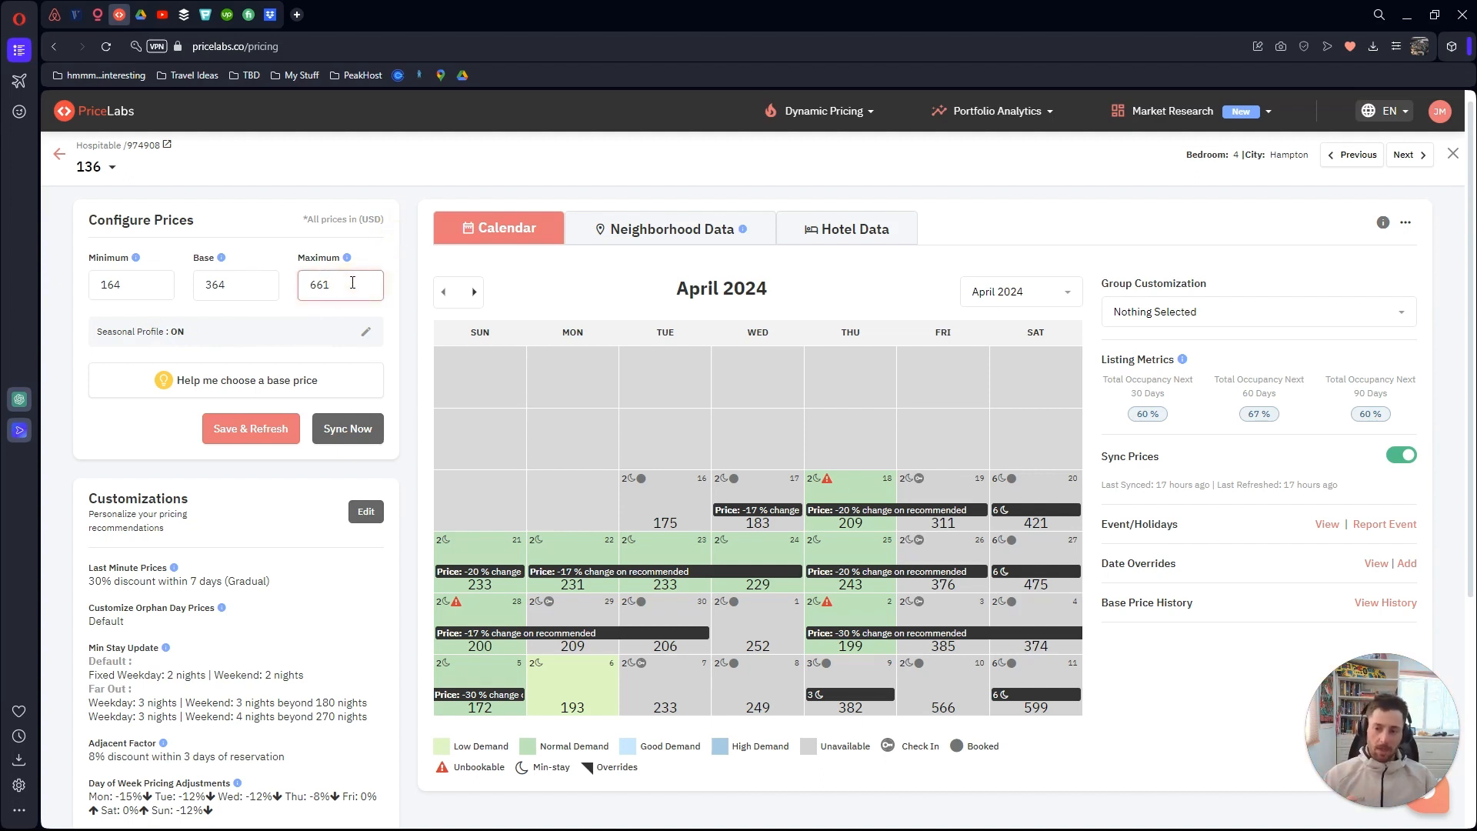
pyautogui.moveTo(122, 287); pyautogui.dragTo(100, 288)
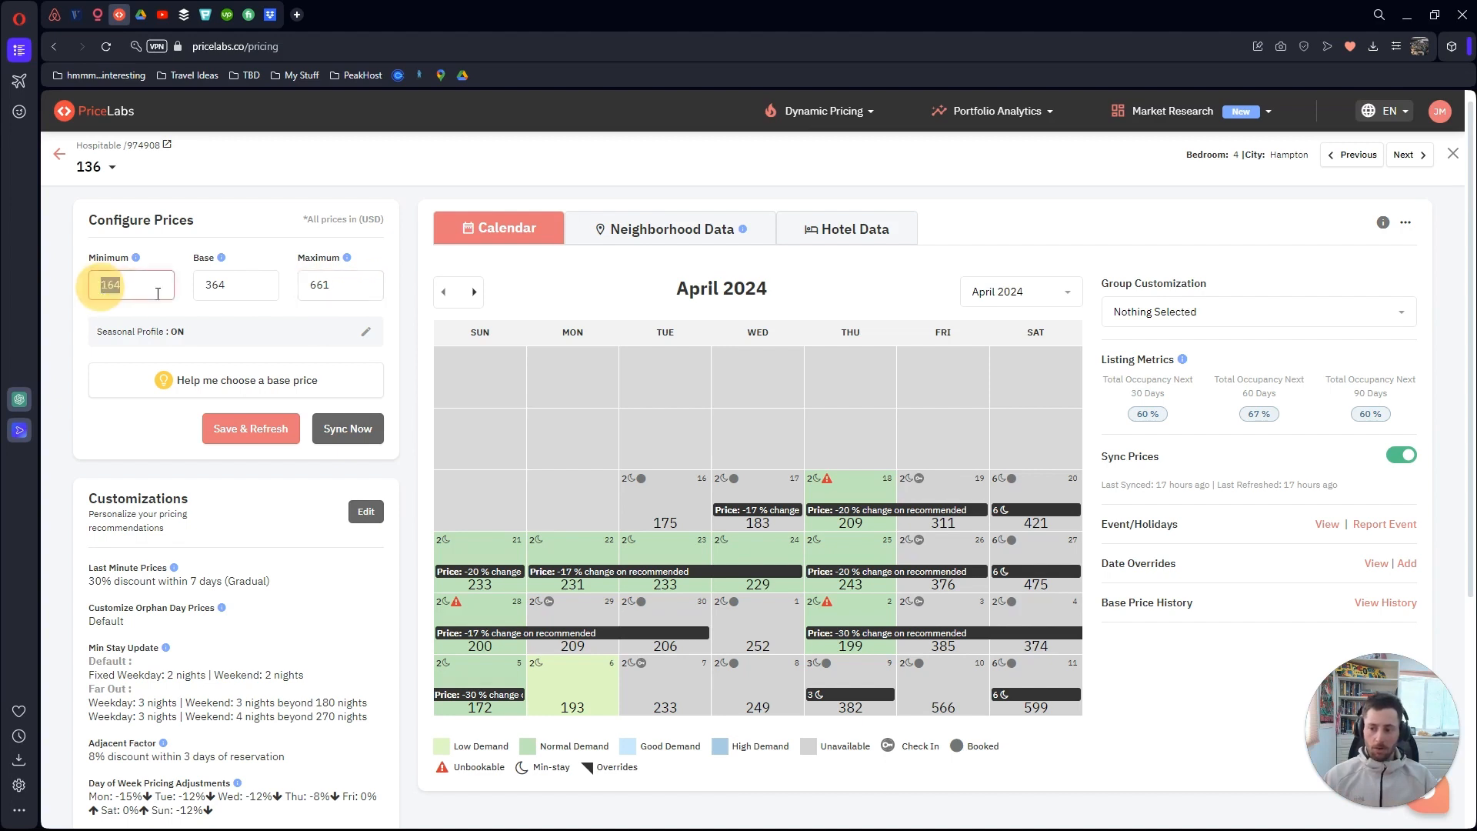
pyautogui.click(220, 291)
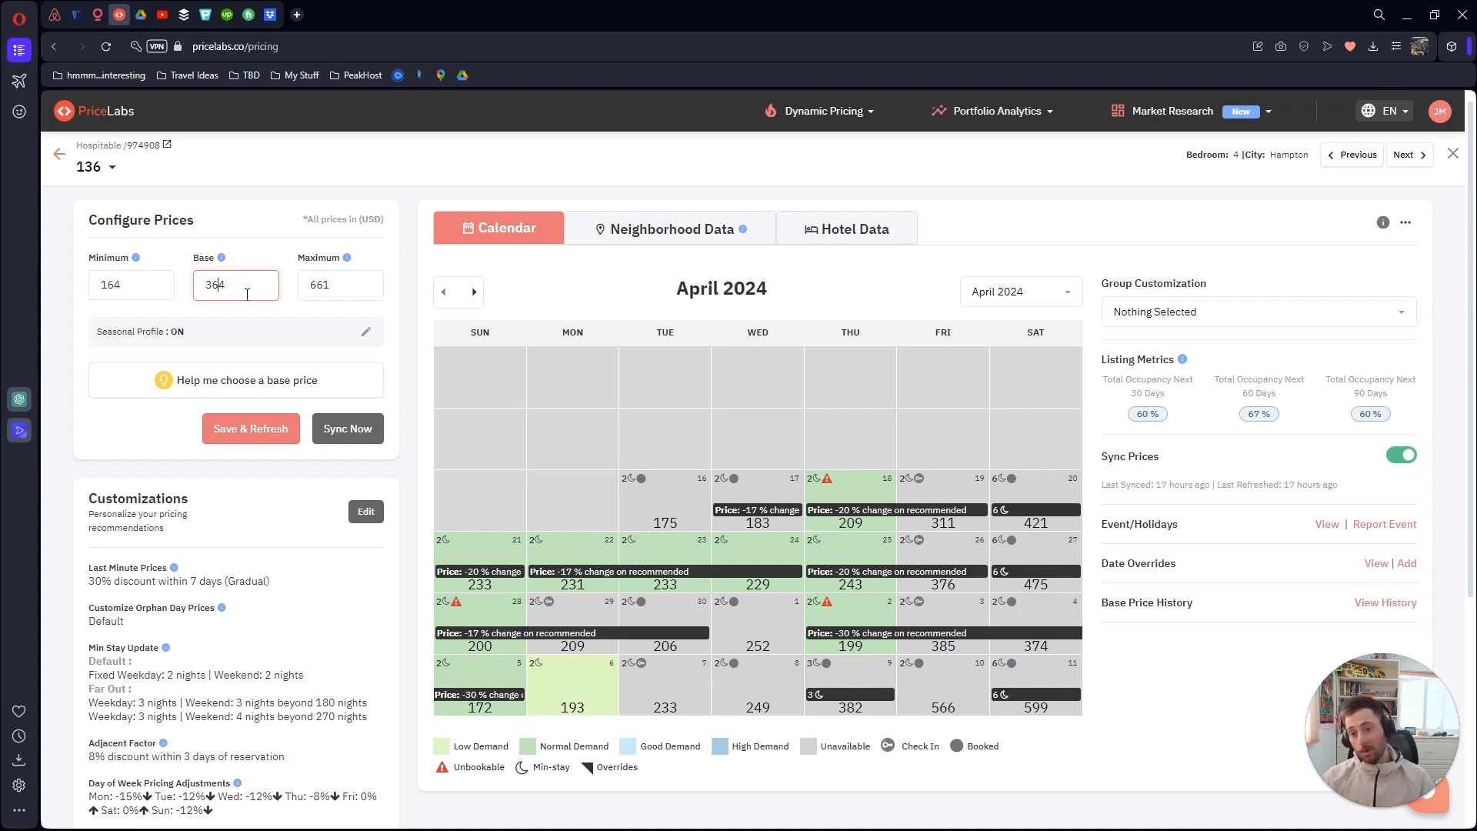
pyautogui.click(247, 294)
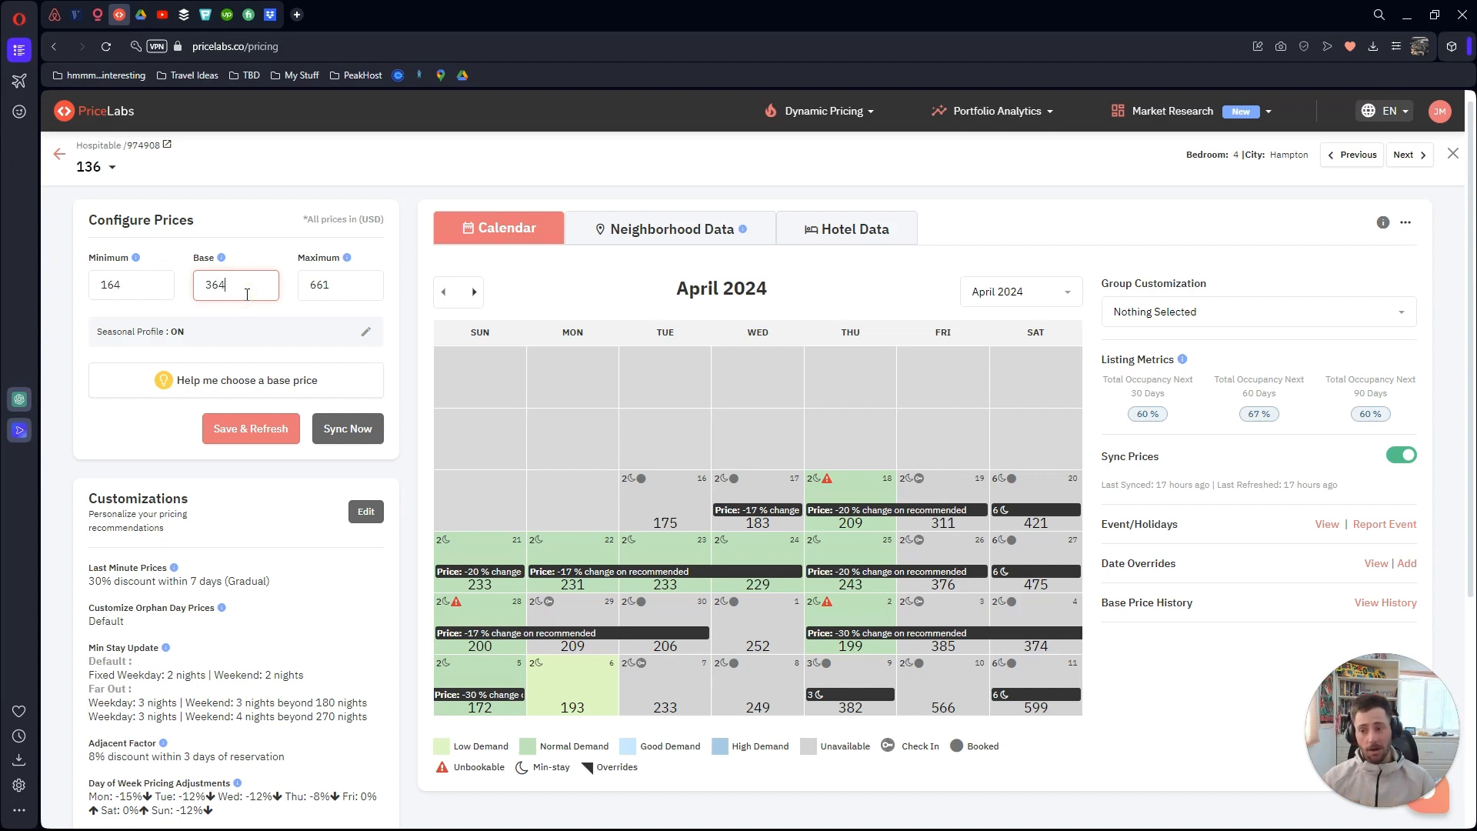
pyautogui.click(250, 260)
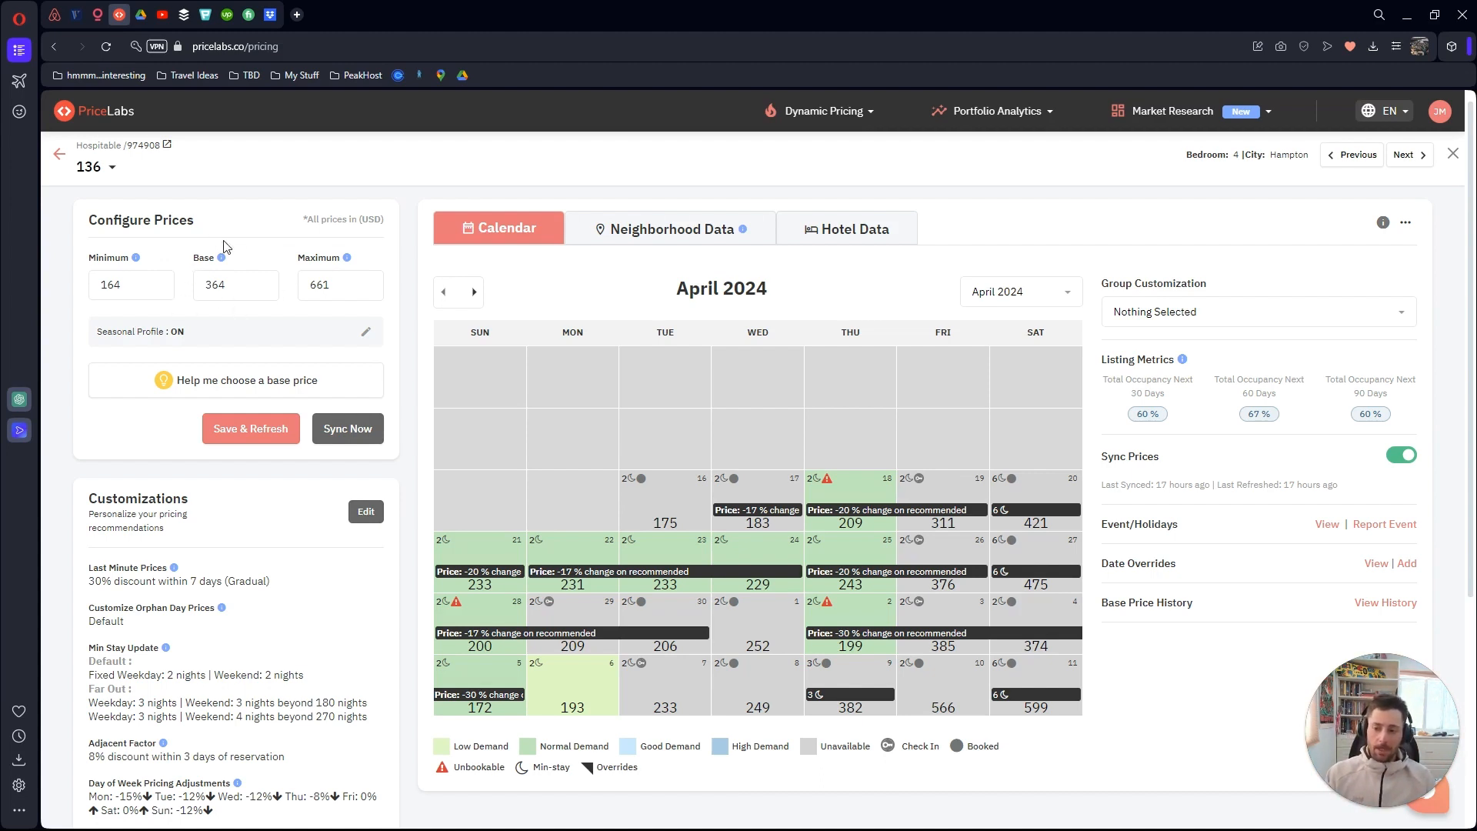
# Open the base price helper, exclude 3BR listings, and compare the market-based price for the Upscale and Economy segments, including Economy's monthly prices
pyautogui.click(228, 384)
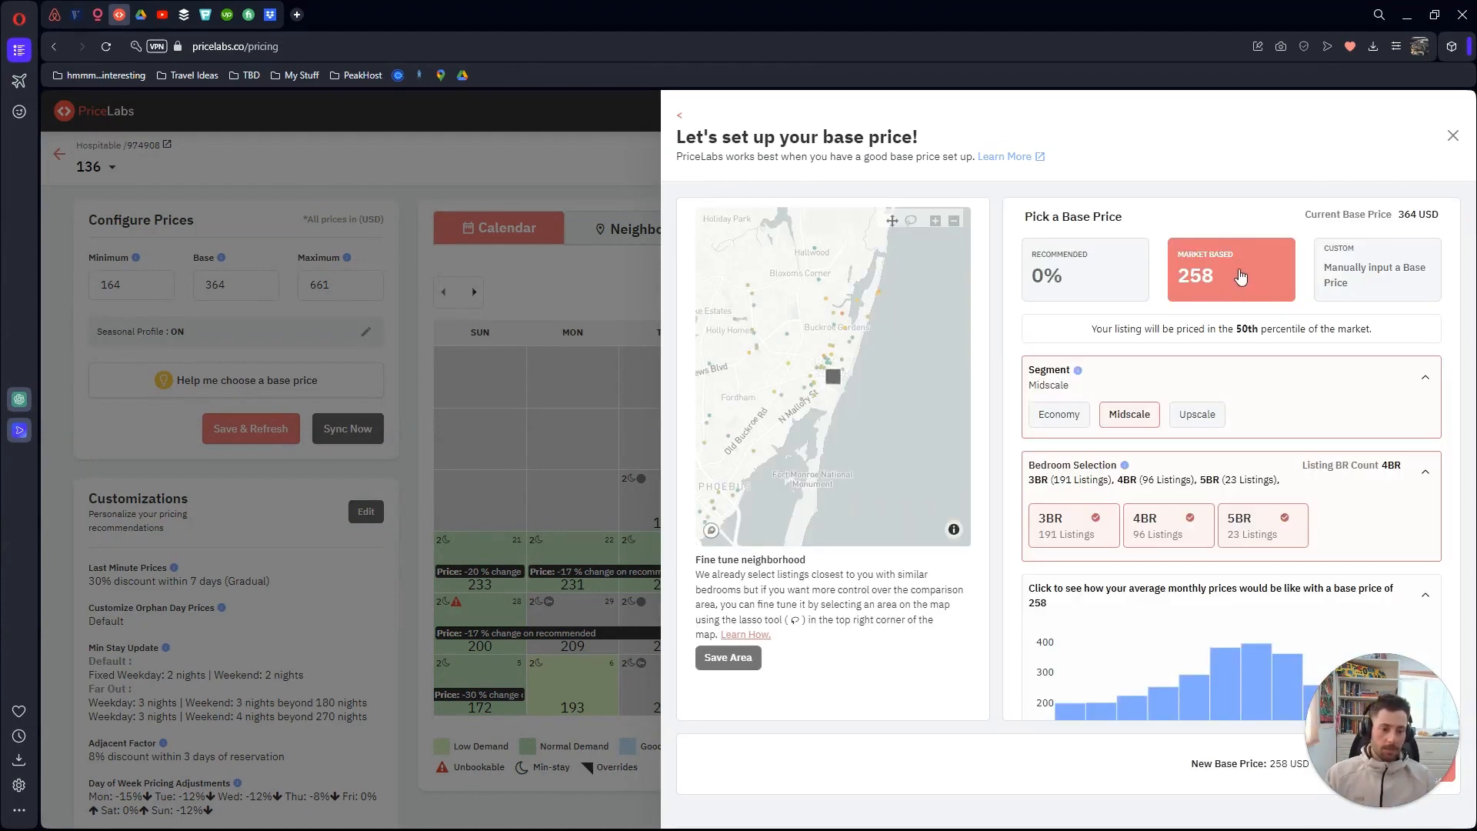
pyautogui.click(1087, 529)
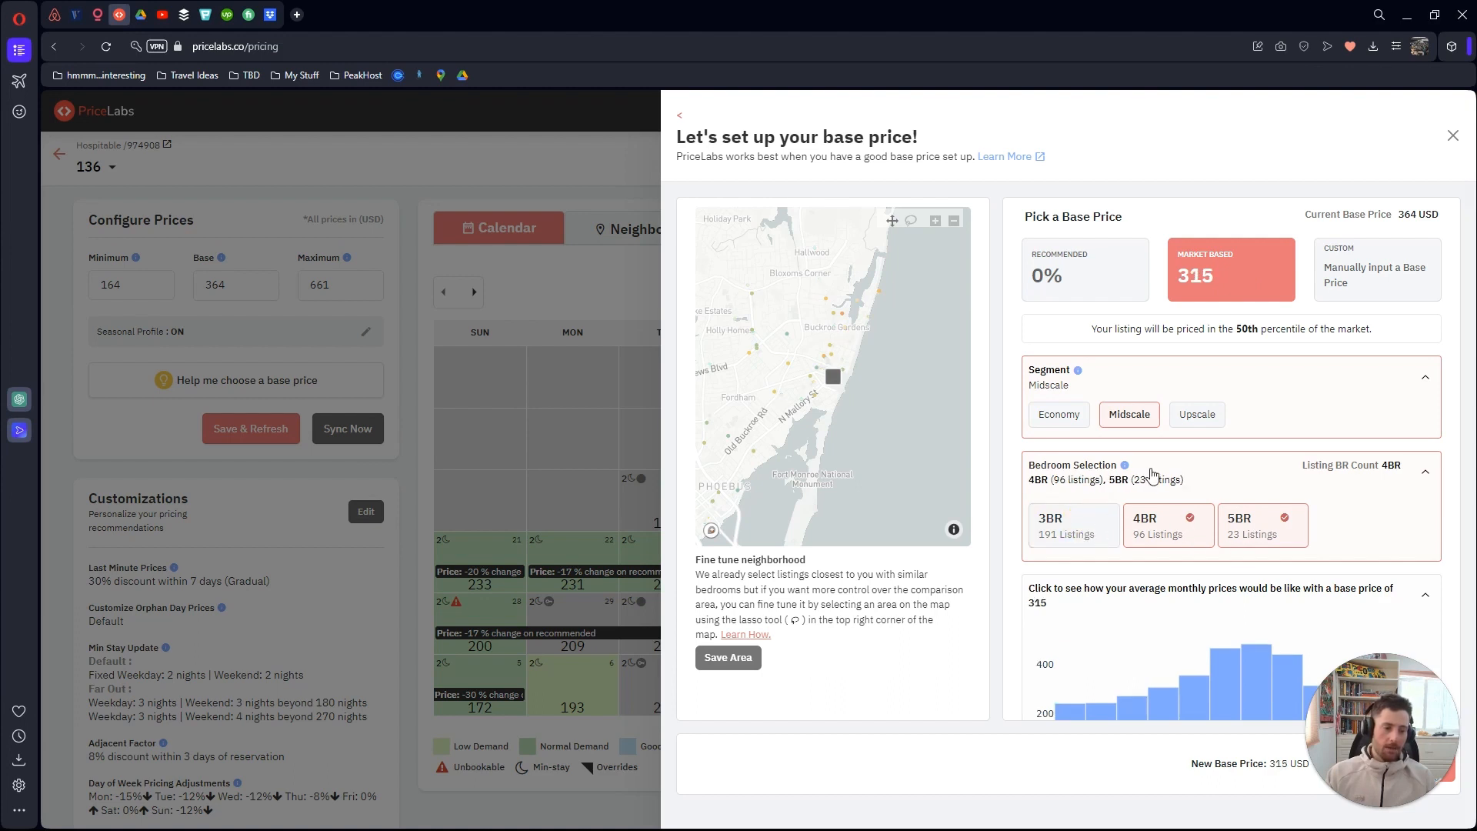
pyautogui.click(1191, 415)
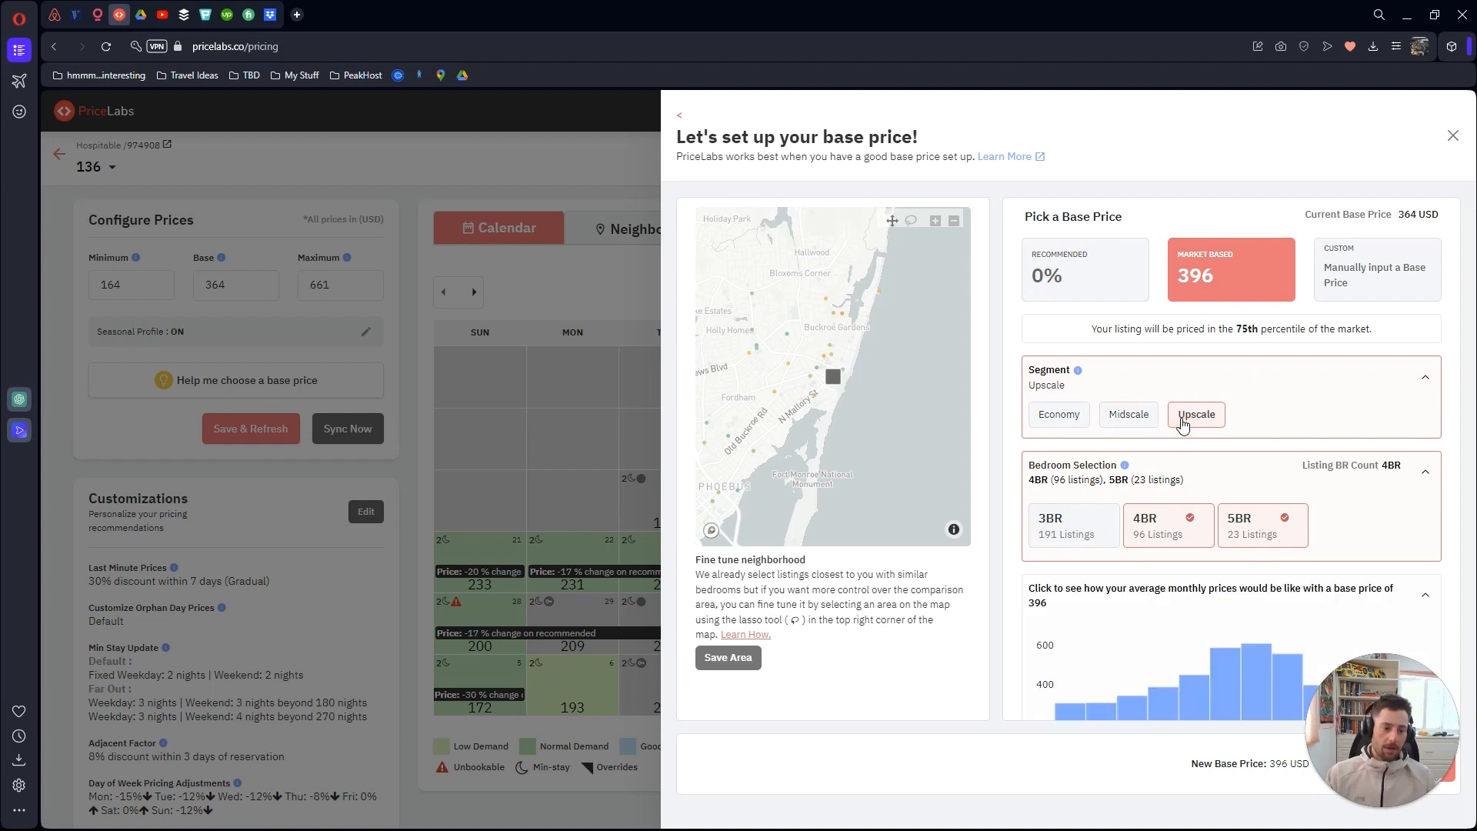
pyautogui.click(1072, 419)
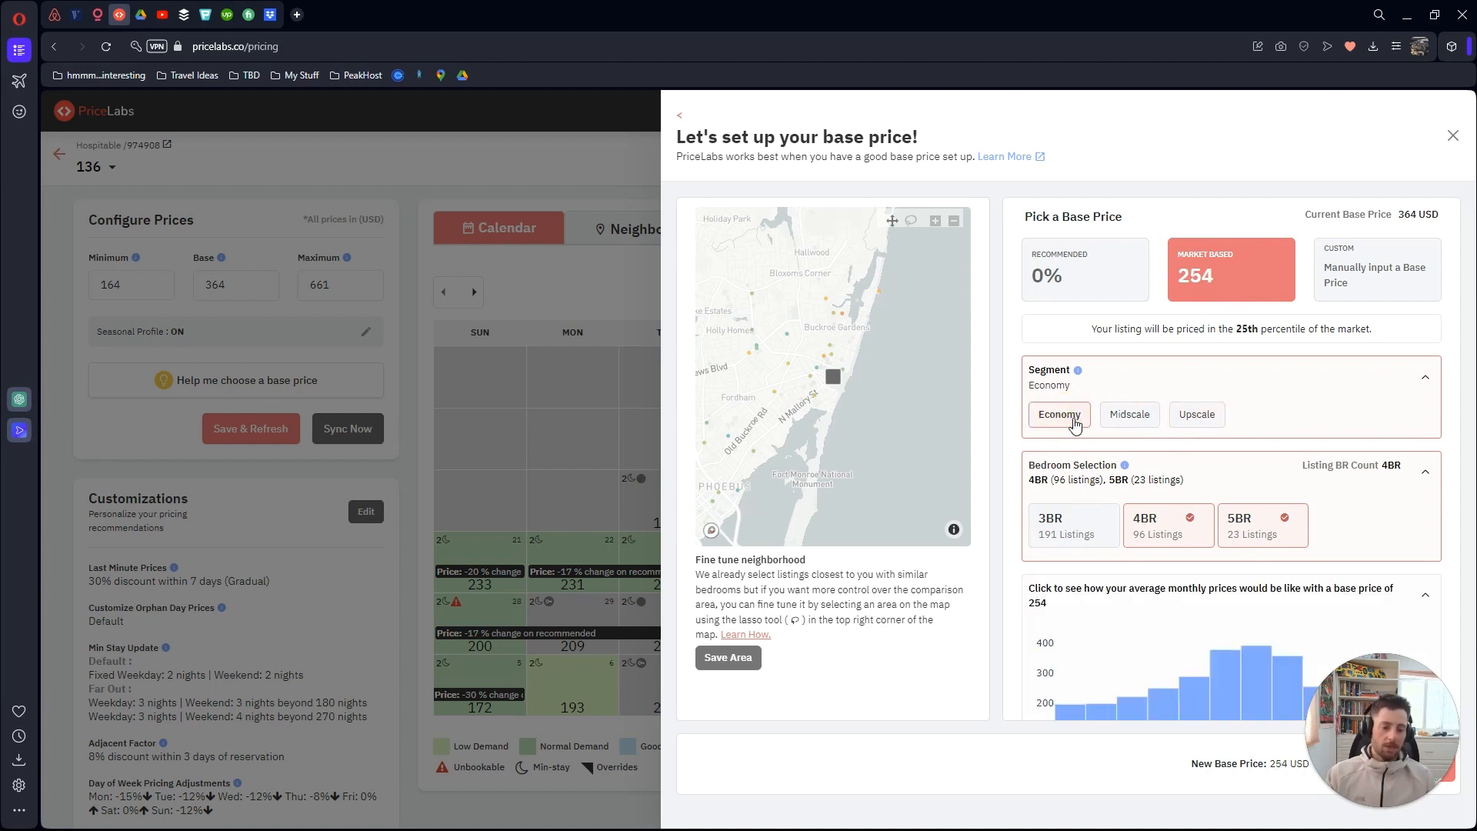
pyautogui.scroll(-2, 1291, 508)
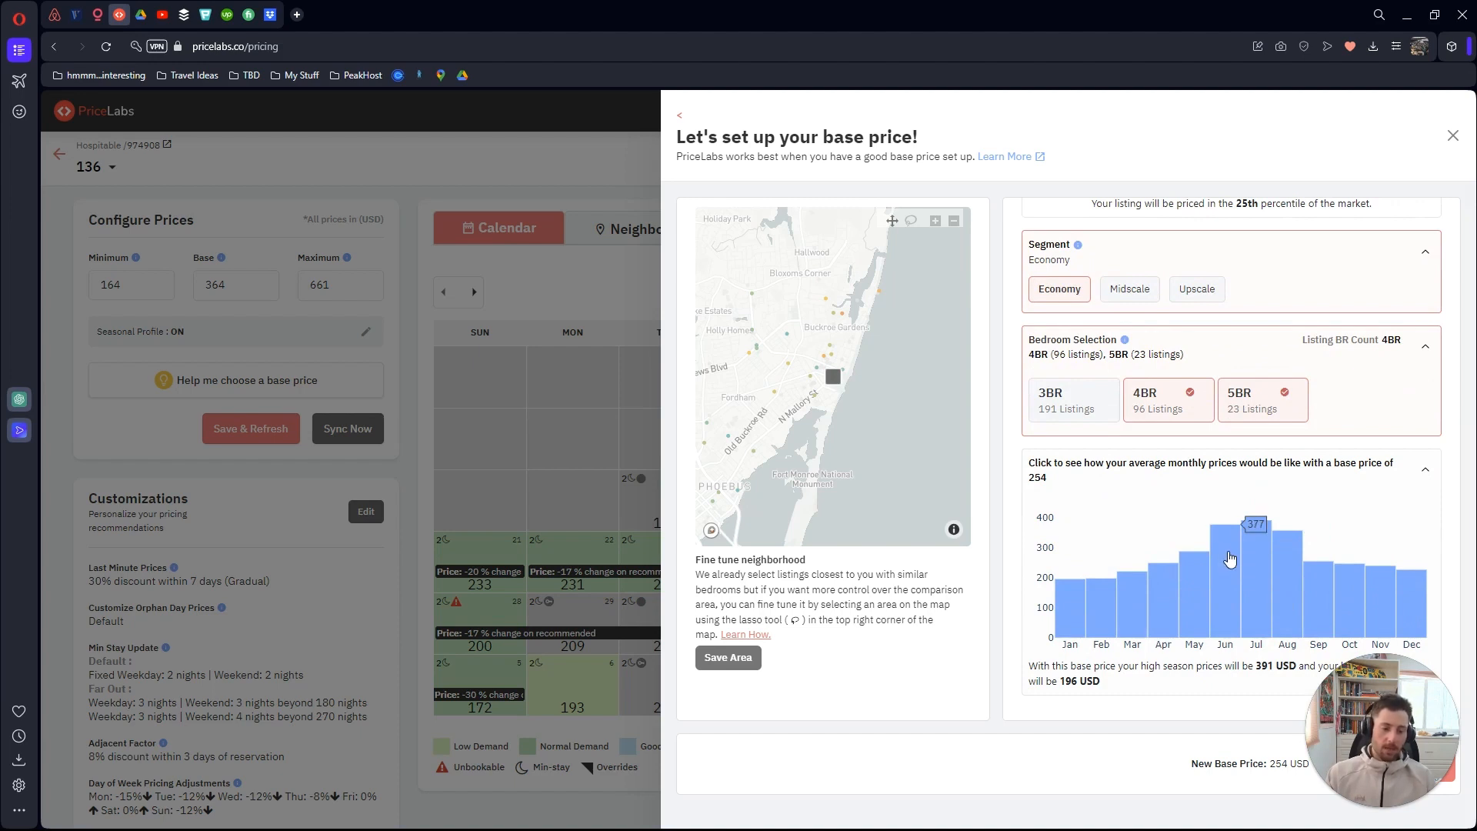
# Switch the segment to Upscale and examine the projected average monthly prices, comparing early-year and summer months
pyautogui.scroll(1, 1223, 539)
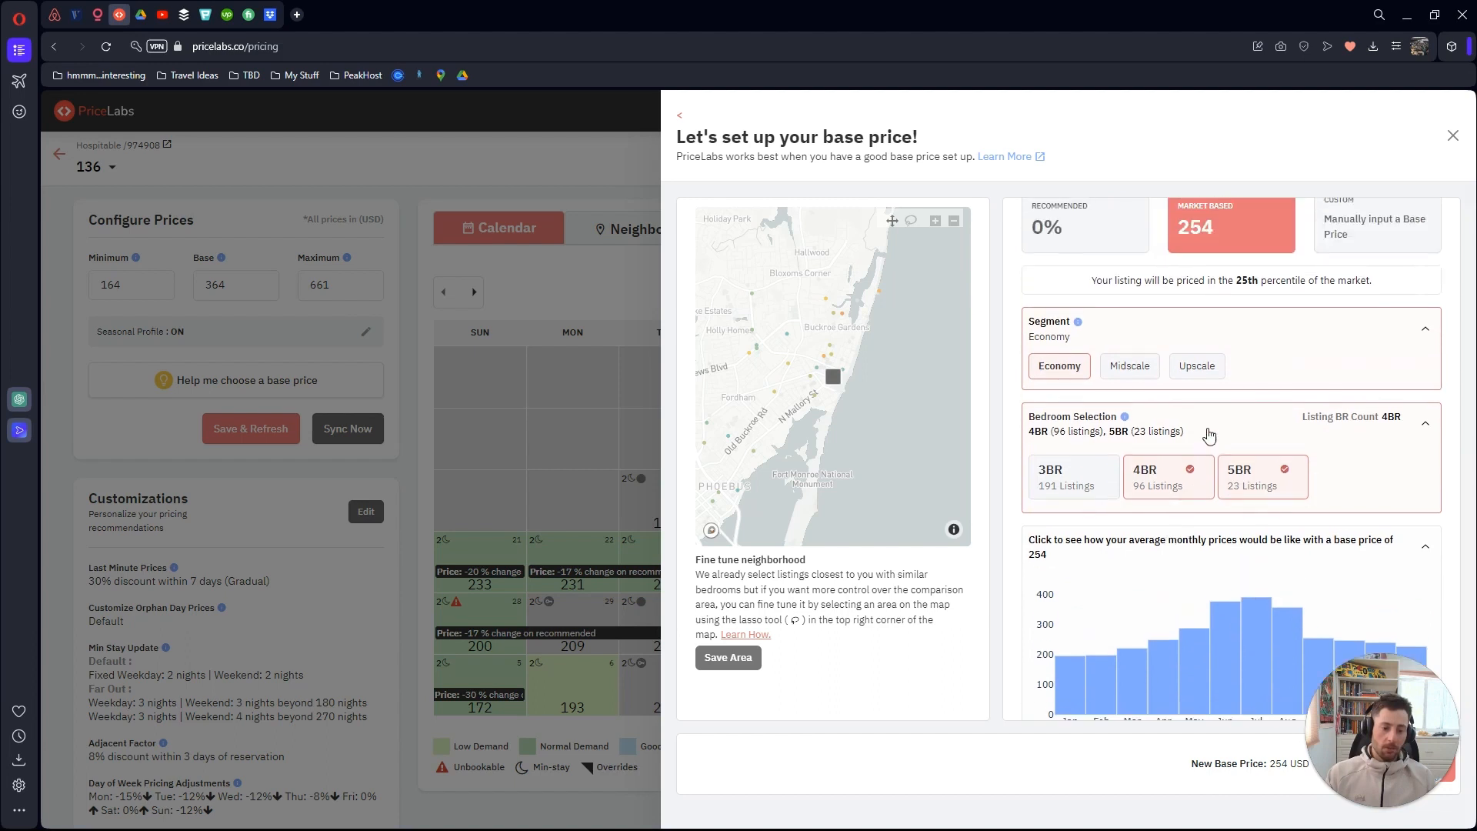
pyautogui.click(1211, 371)
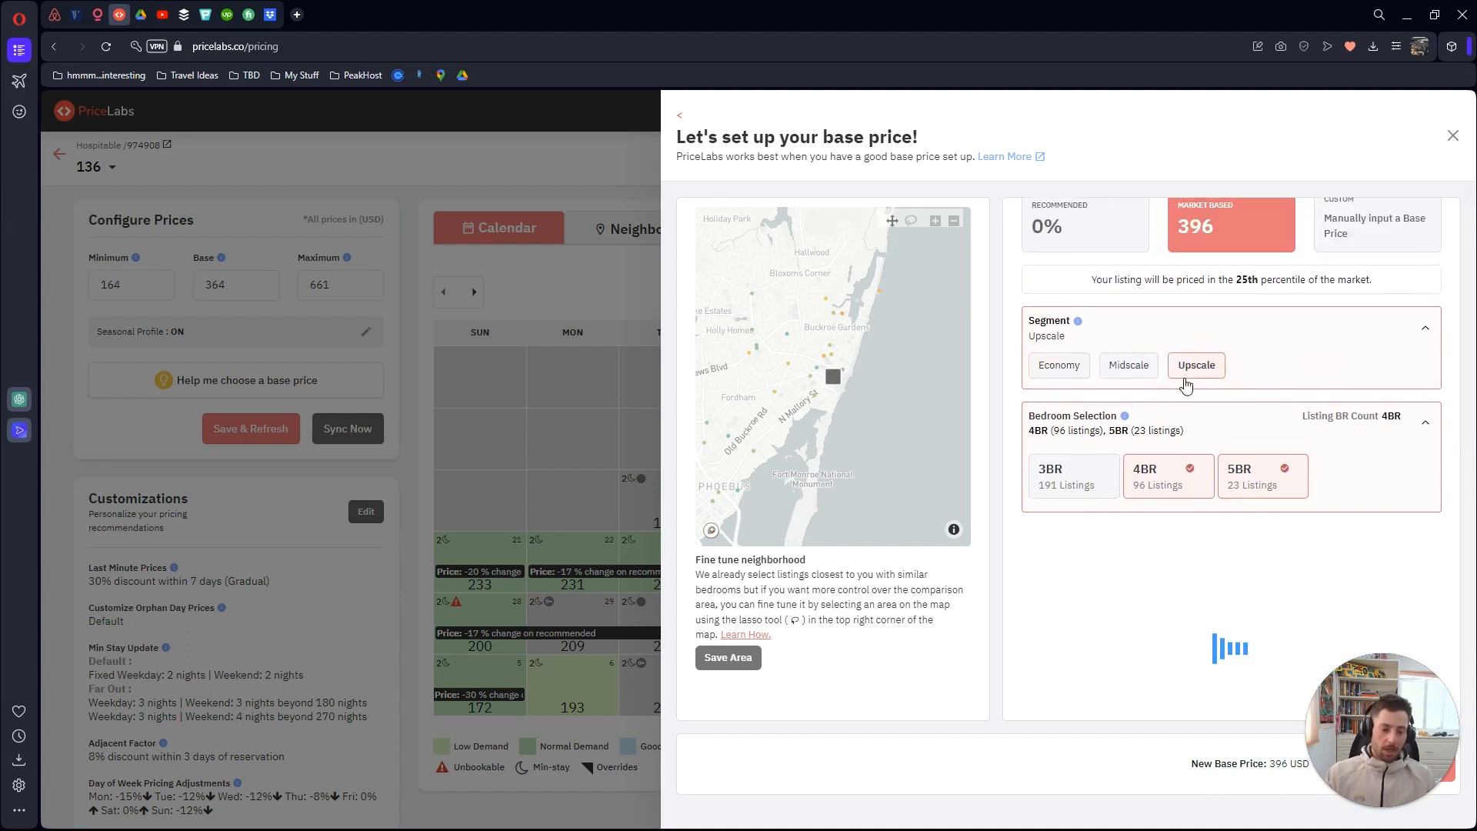
pyautogui.scroll(-1, 1185, 385)
pyautogui.moveTo(1254, 541)
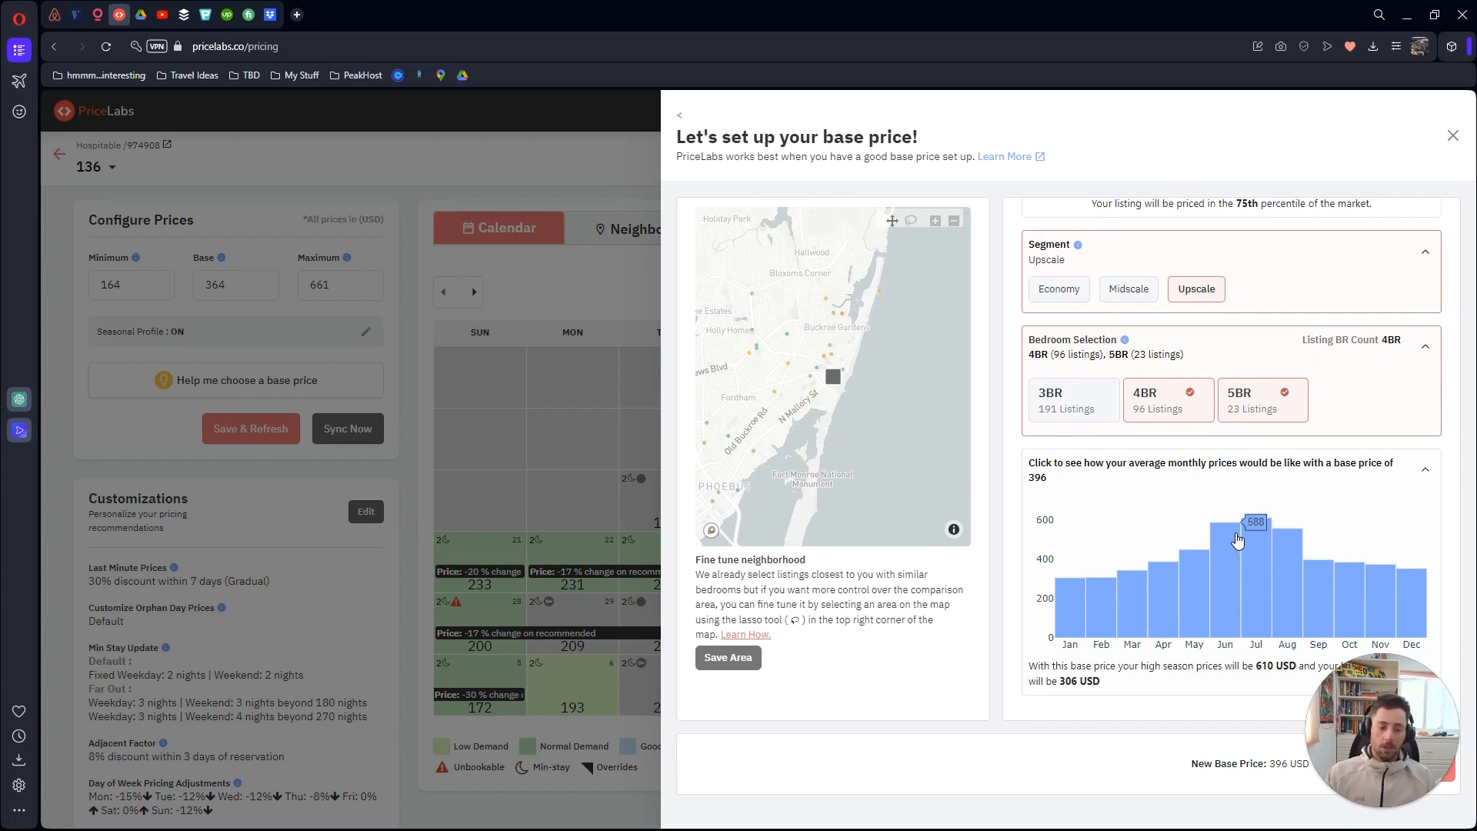
pyautogui.moveTo(1204, 571)
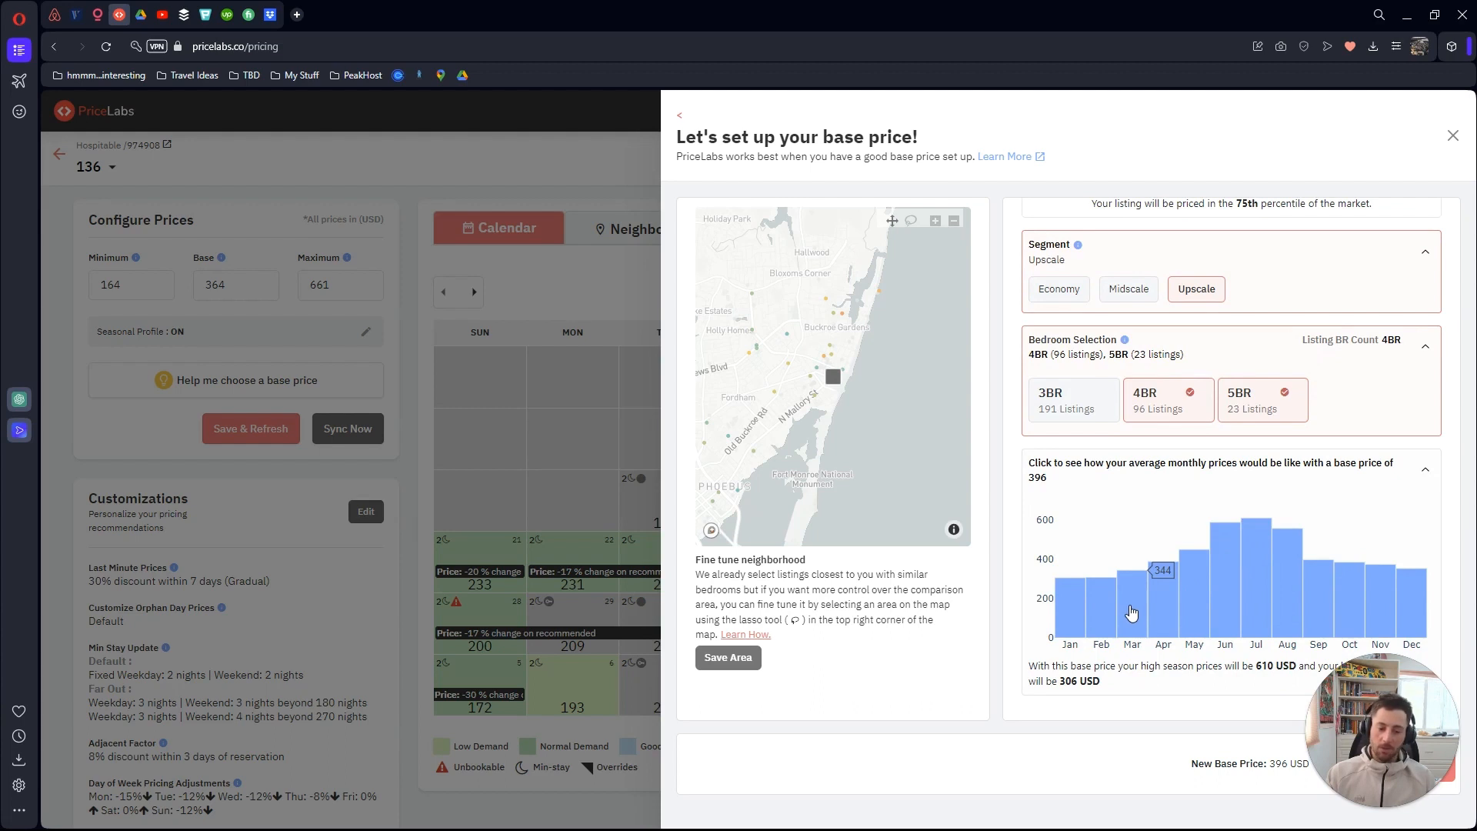
pyautogui.moveTo(1087, 627)
pyautogui.moveTo(1160, 618)
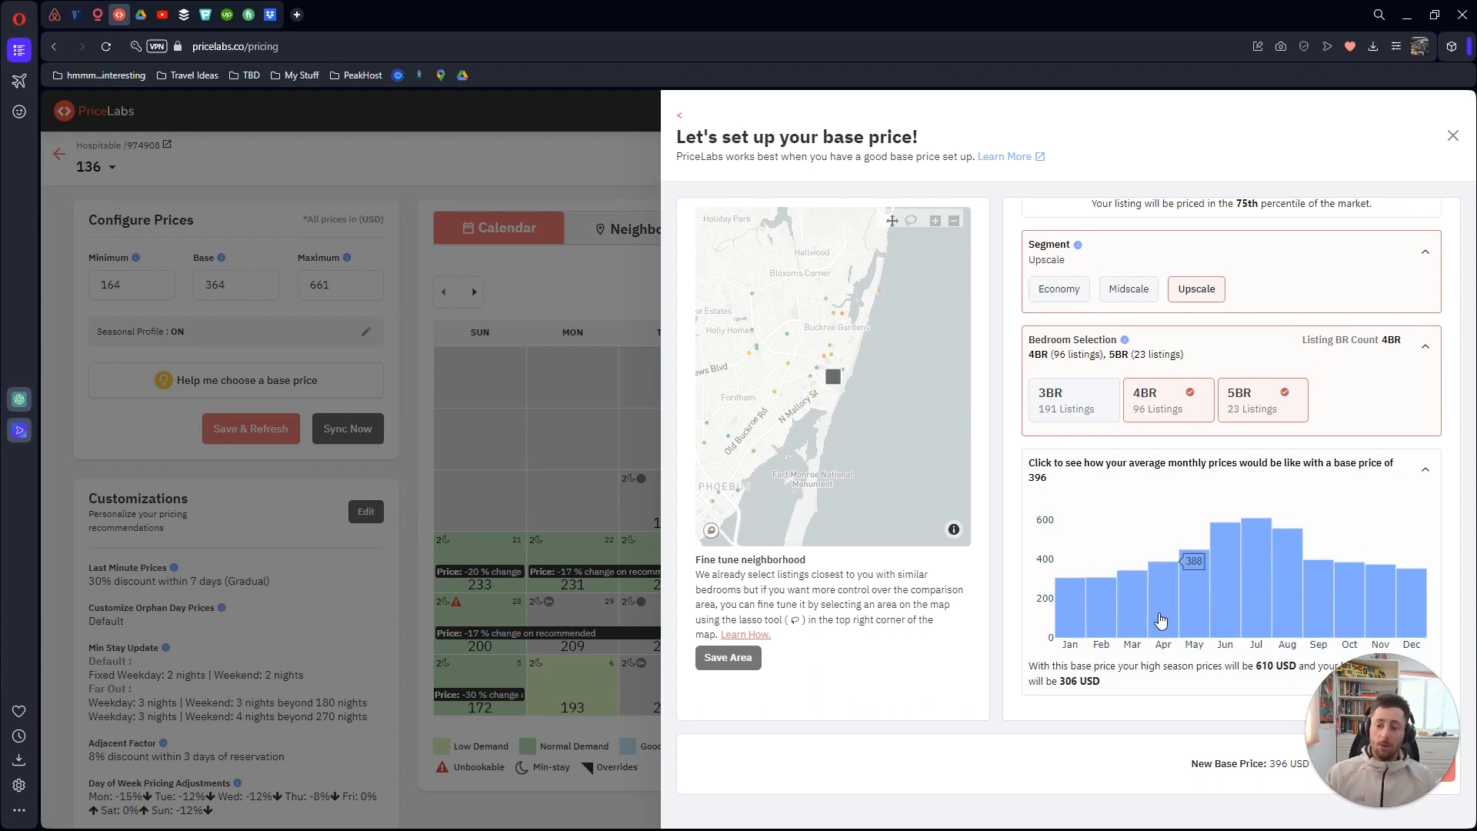
pyautogui.scroll(2, 1161, 620)
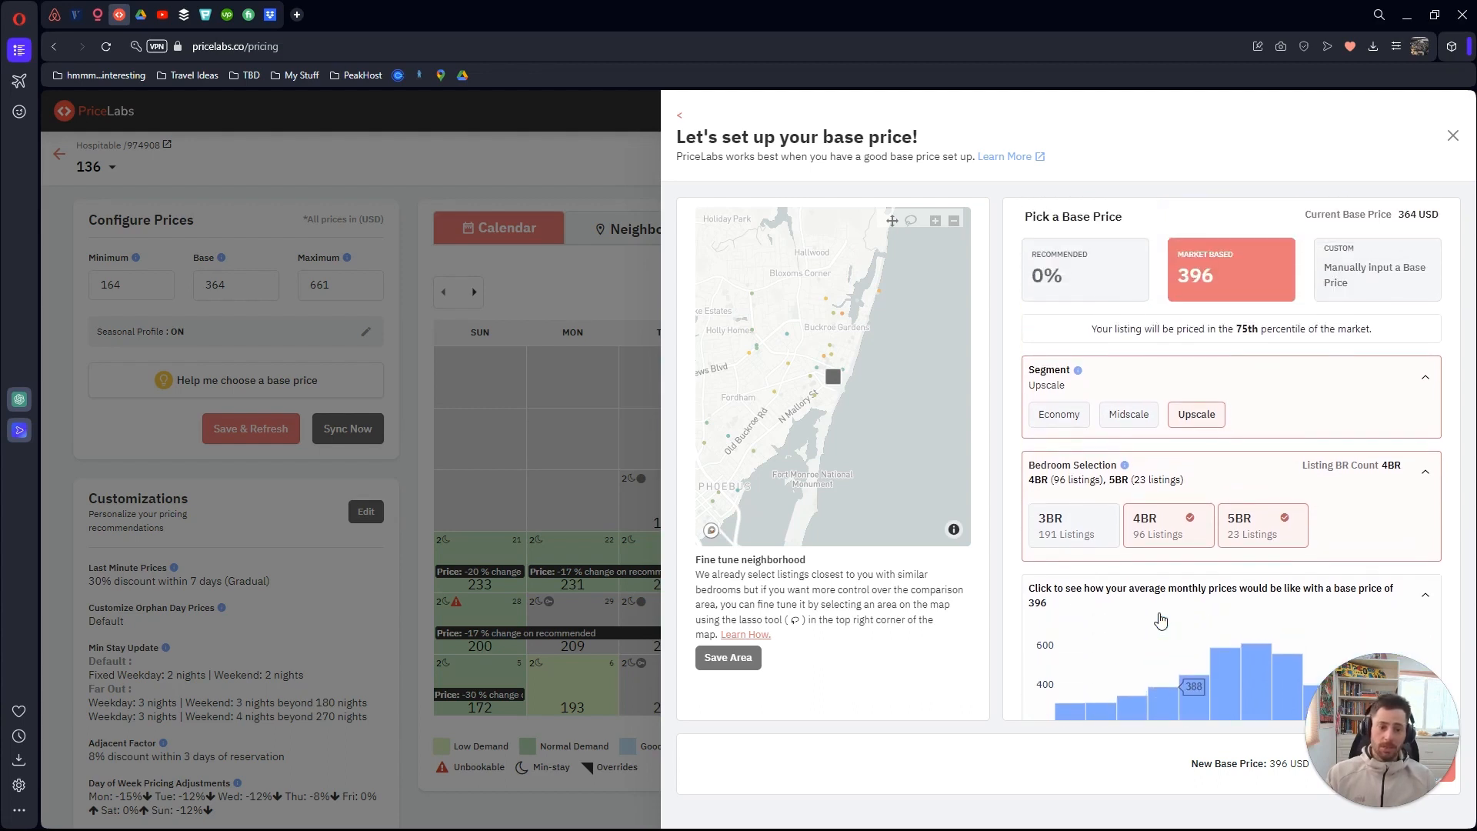
pyautogui.scroll(-2, 1161, 620)
pyautogui.moveTo(1227, 593)
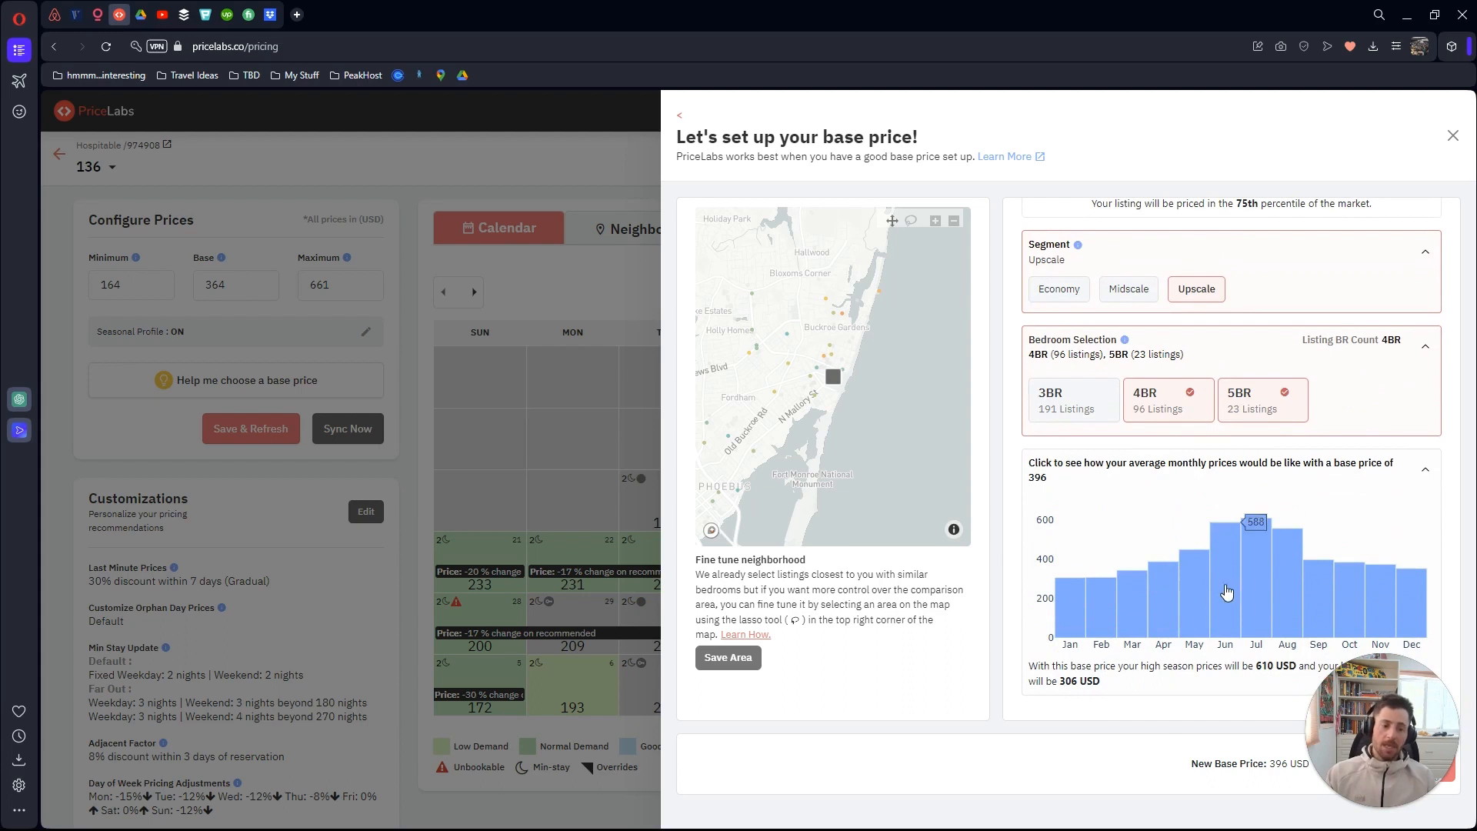
pyautogui.moveTo(1366, 617)
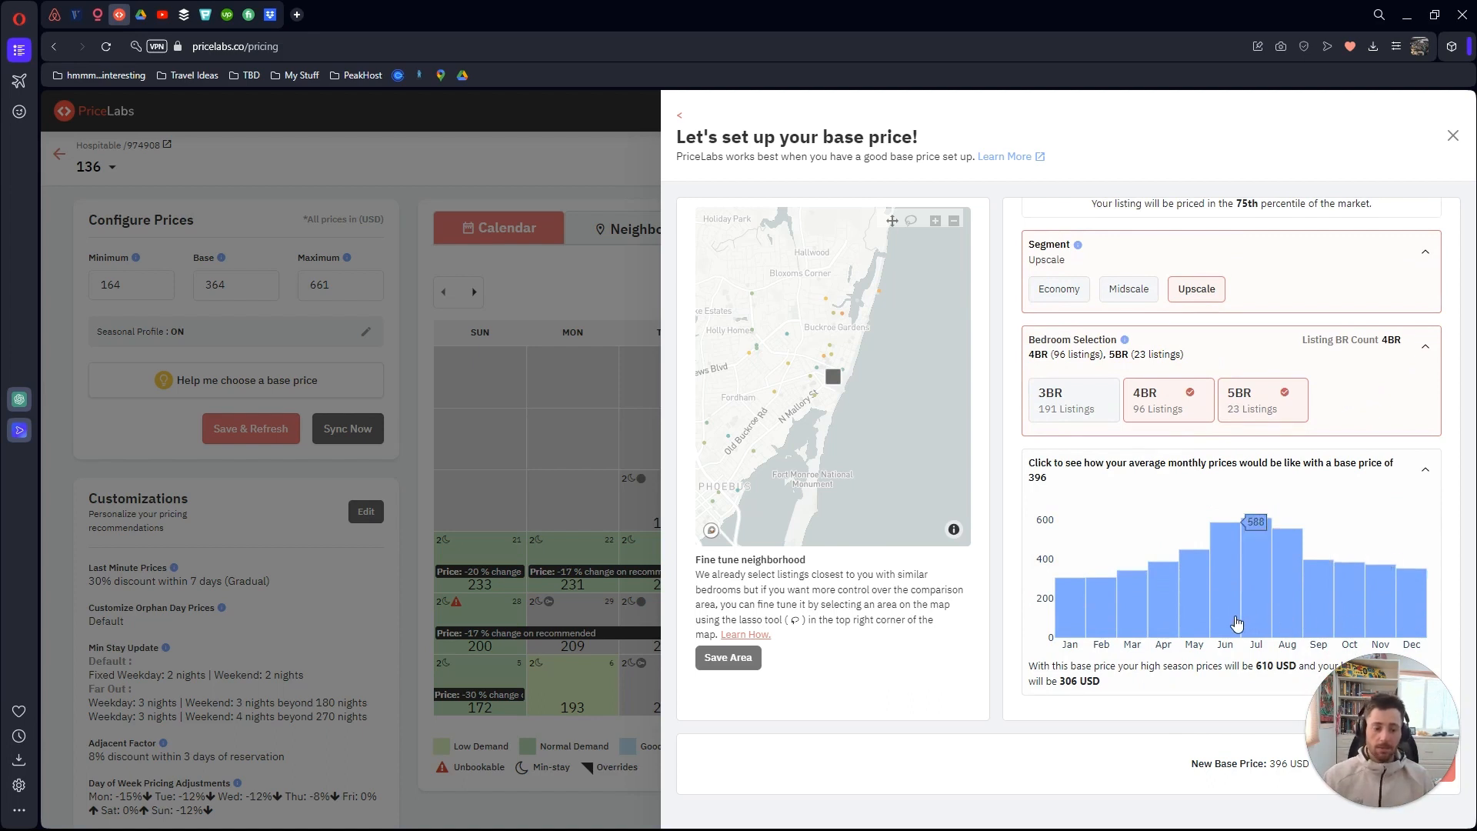
pyautogui.moveTo(1257, 620)
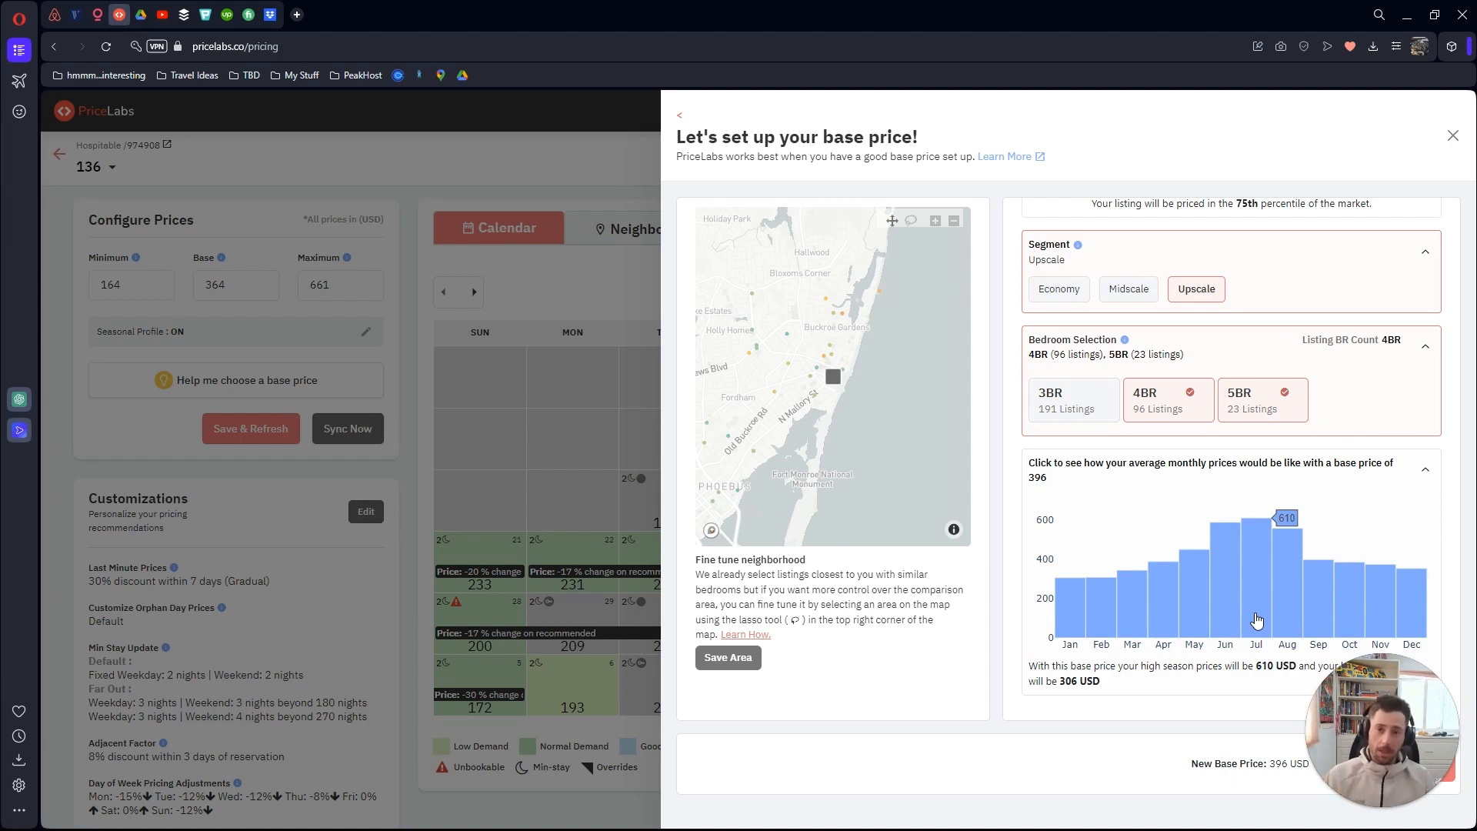
# Inspect the average prices and bedroom counts of nearby comparable listings on the neighborhood map, and close the base price helper without saving
pyautogui.scroll(2, 1256, 620)
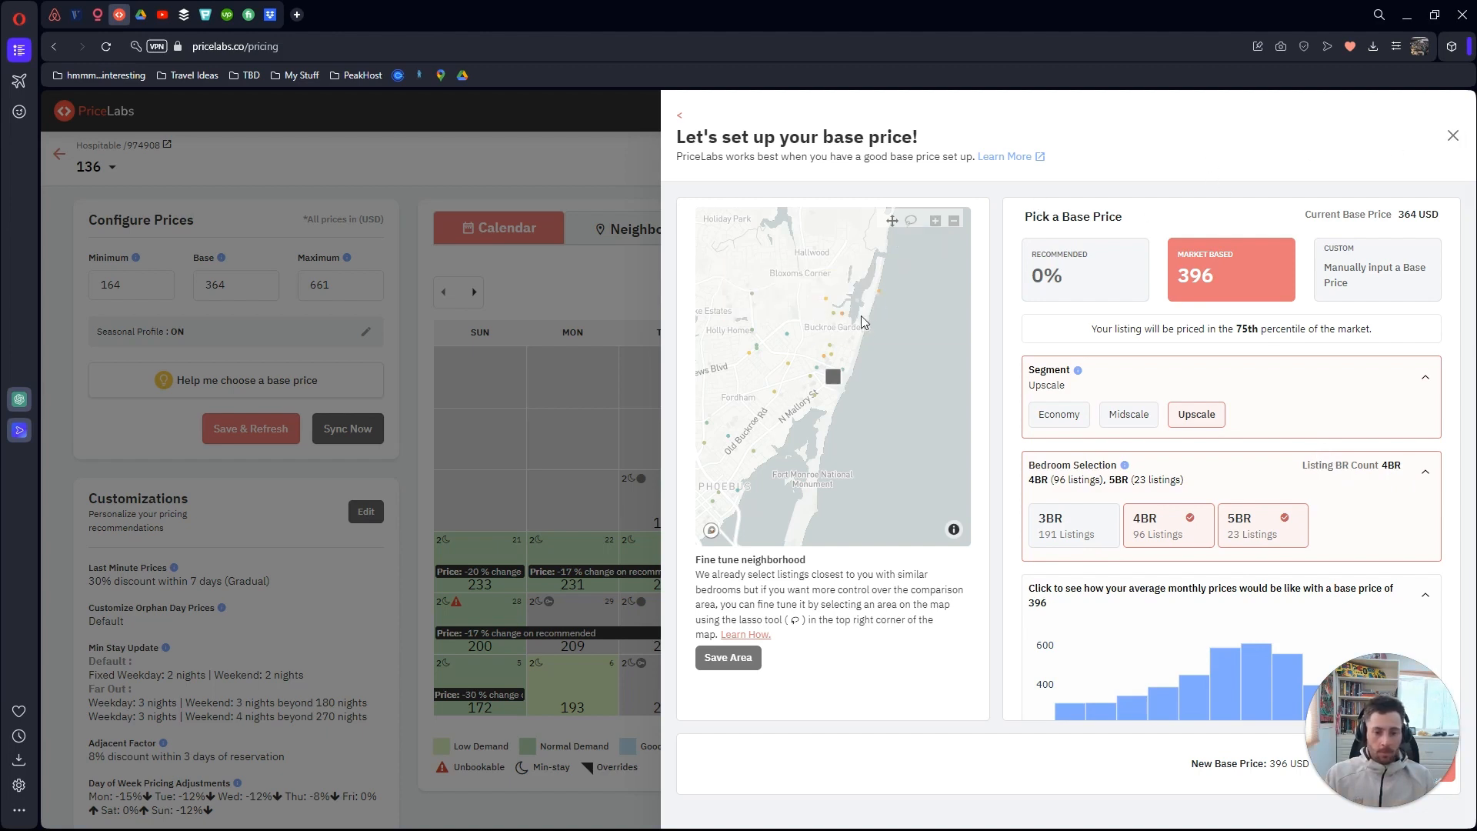
pyautogui.moveTo(825, 352)
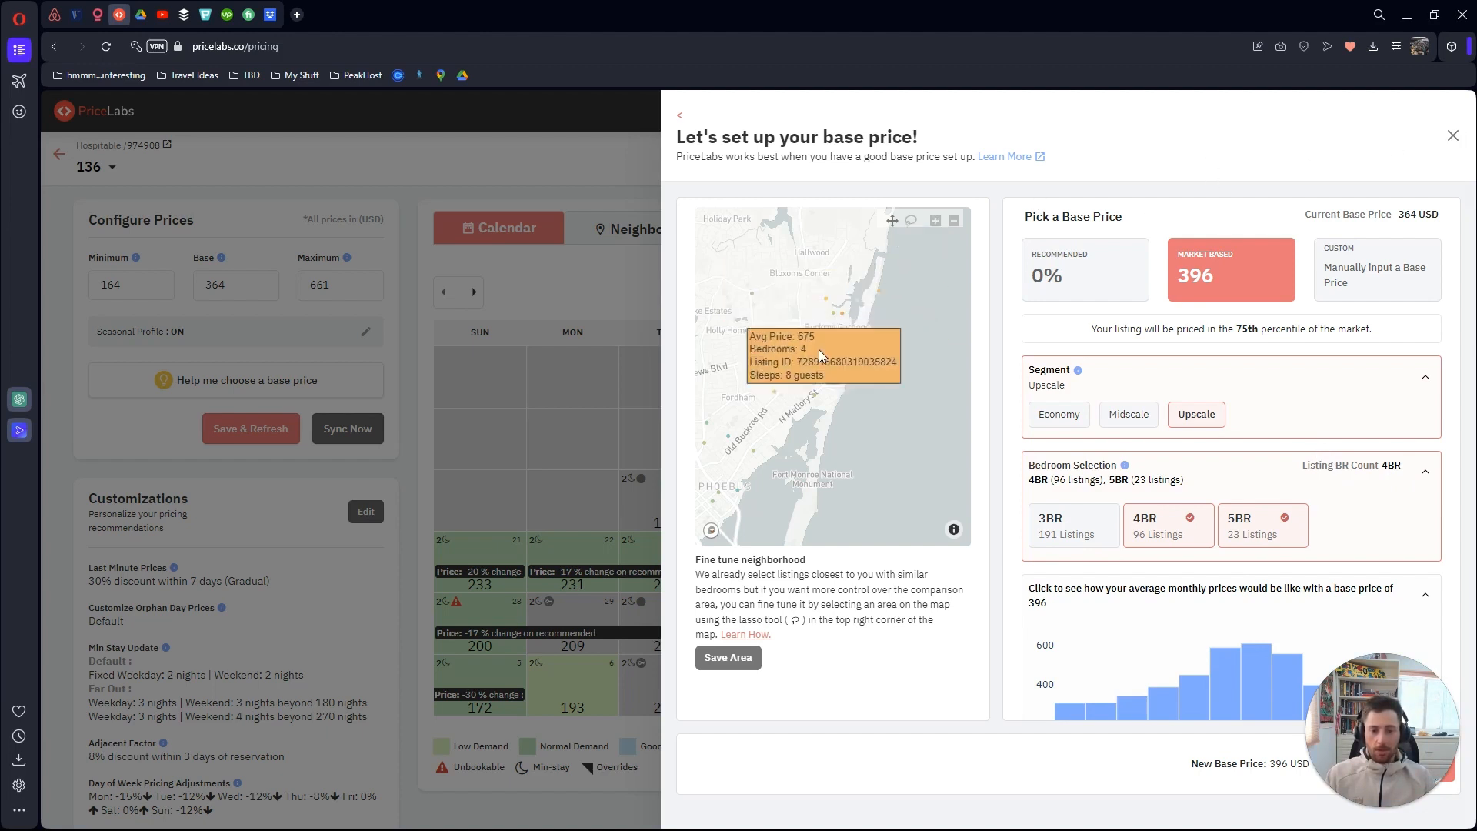
pyautogui.moveTo(844, 375)
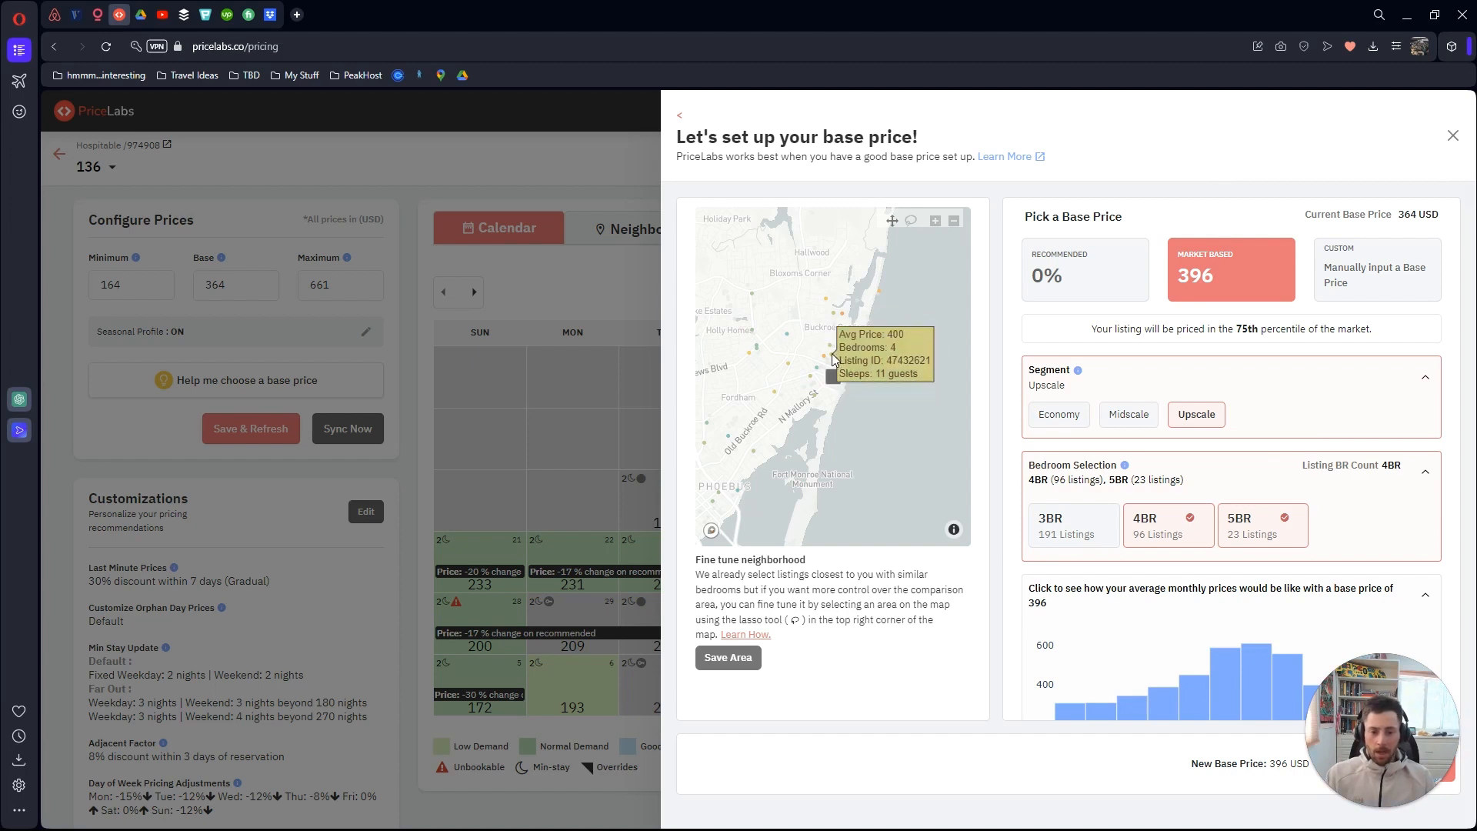
pyautogui.moveTo(889, 289)
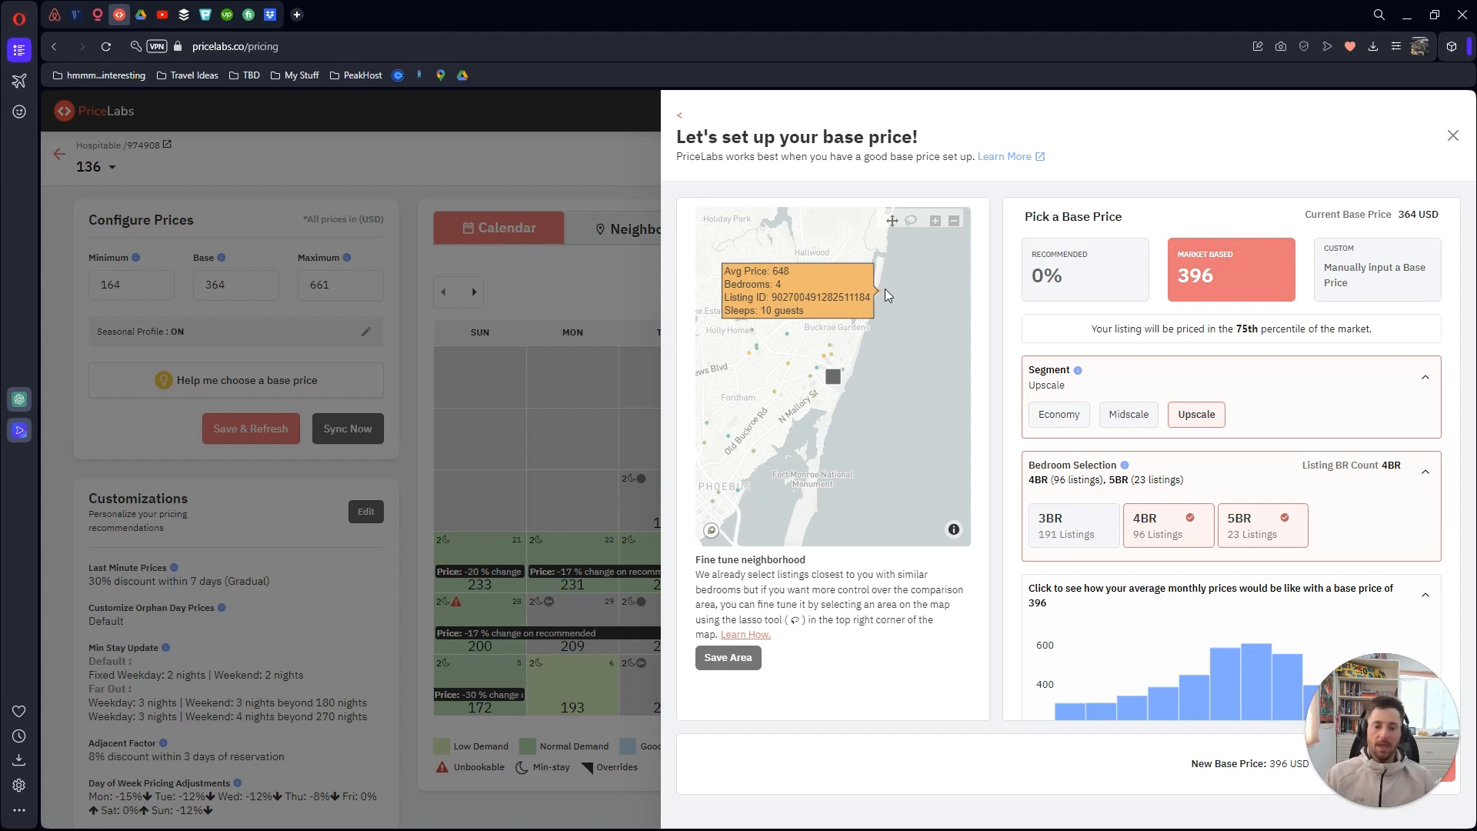
pyautogui.moveTo(801, 383)
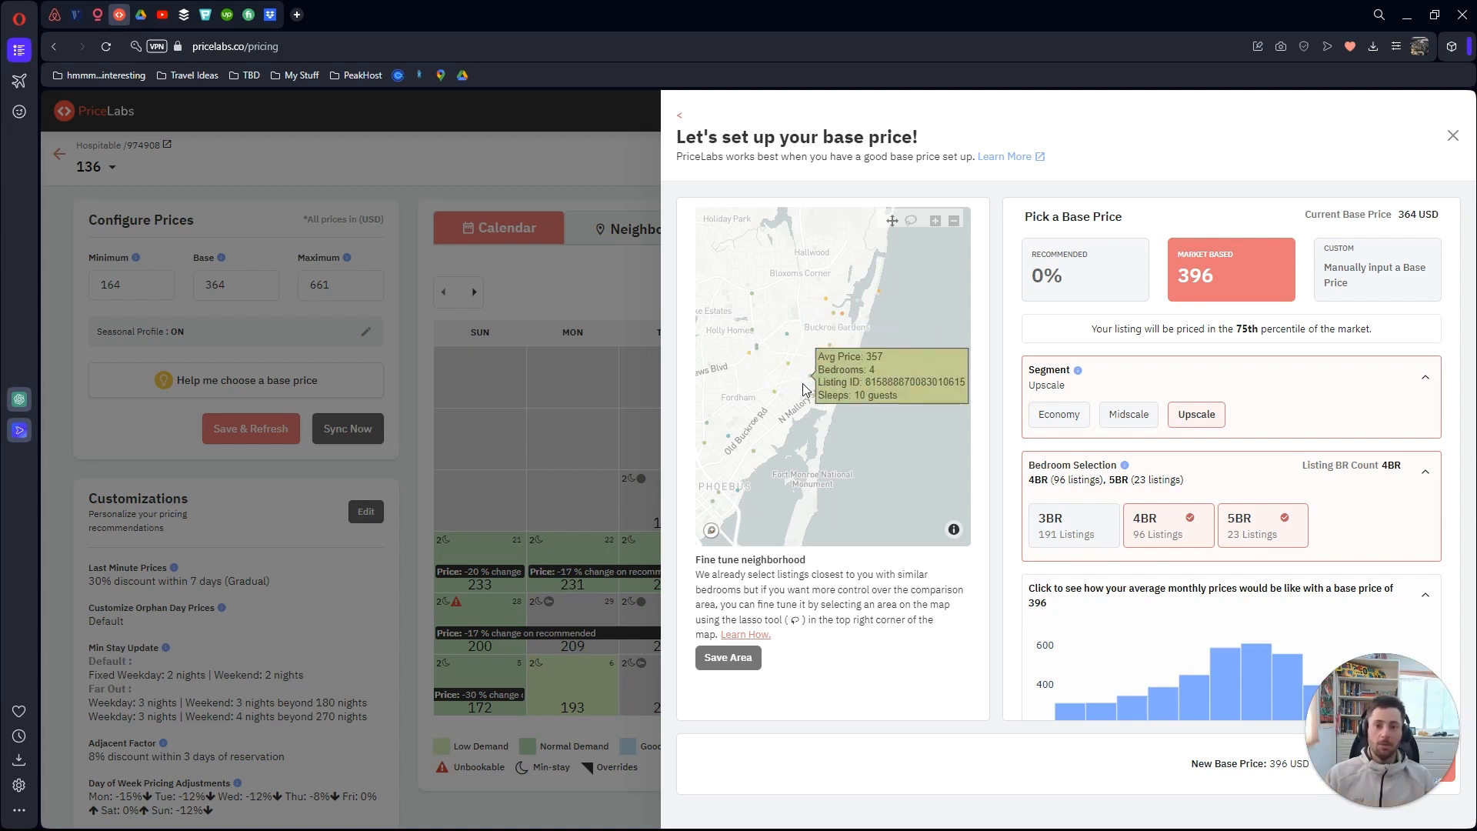
pyautogui.click(1452, 136)
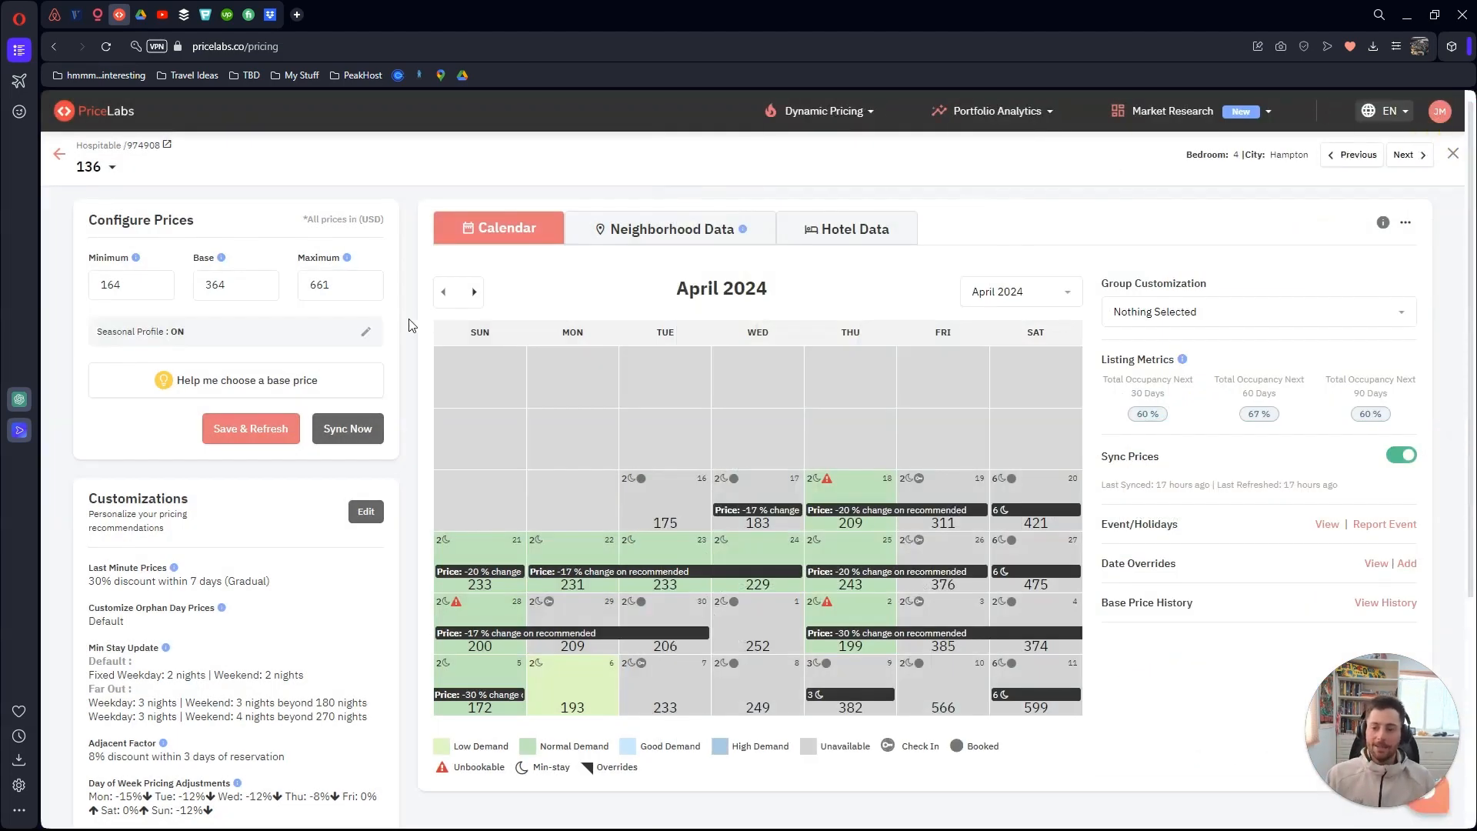
# Open listing 136's custom seasonal profile and examine the Summer season's maximum, base and minimum prices
pyautogui.click(367, 334)
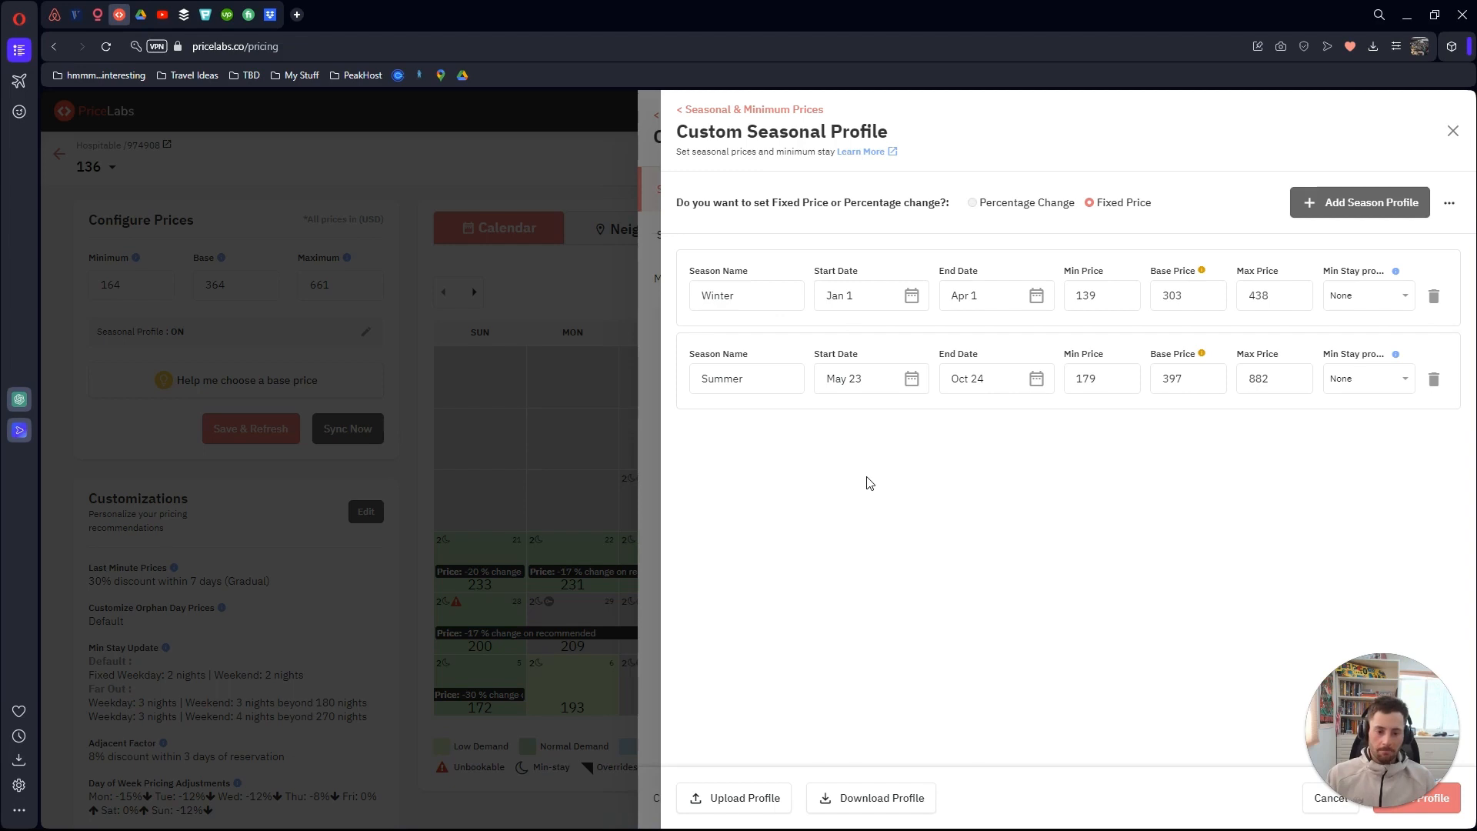
pyautogui.doubleClick(1246, 378)
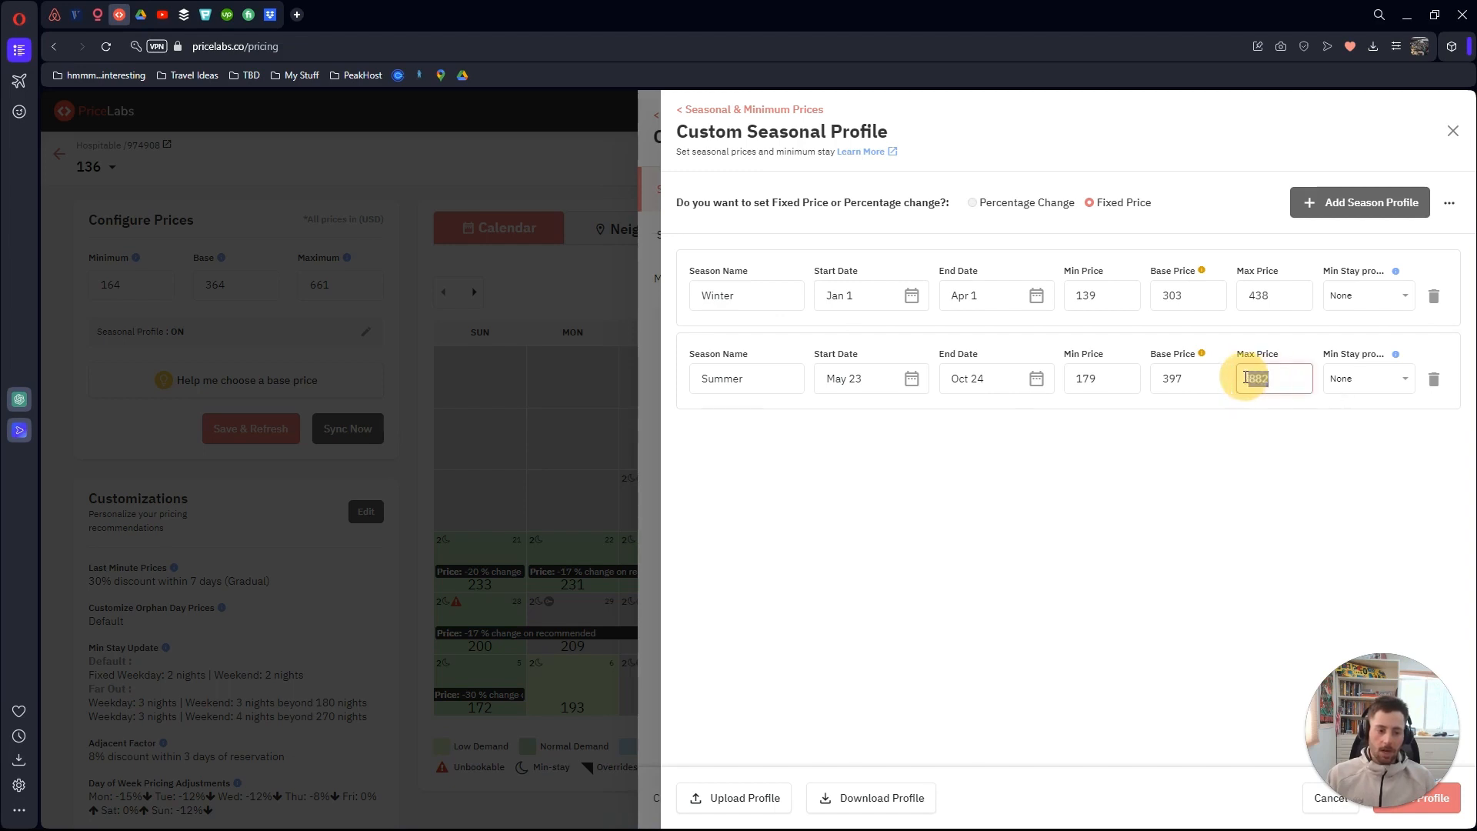
pyautogui.click(1295, 384)
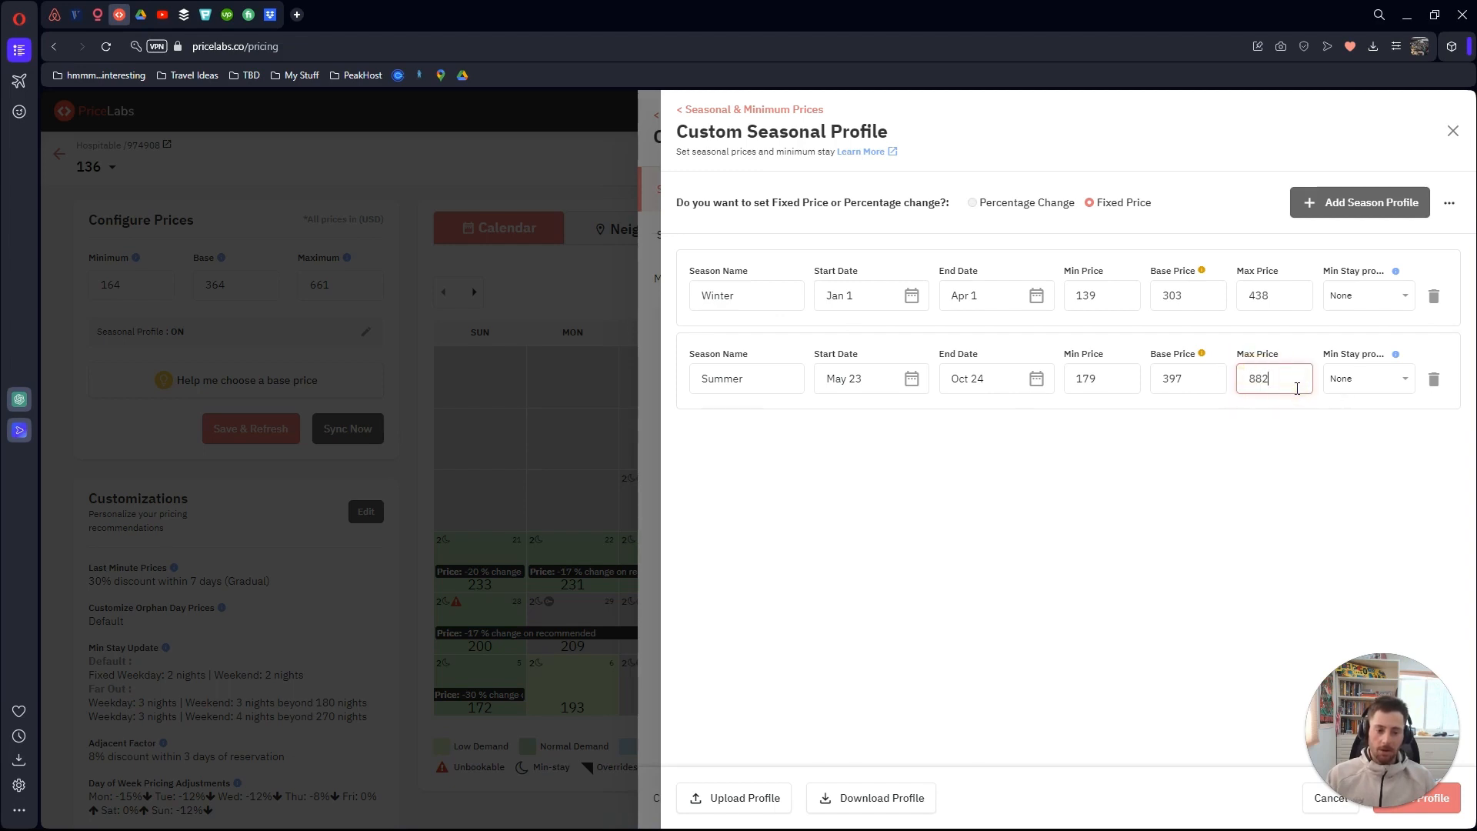
pyautogui.click(1283, 446)
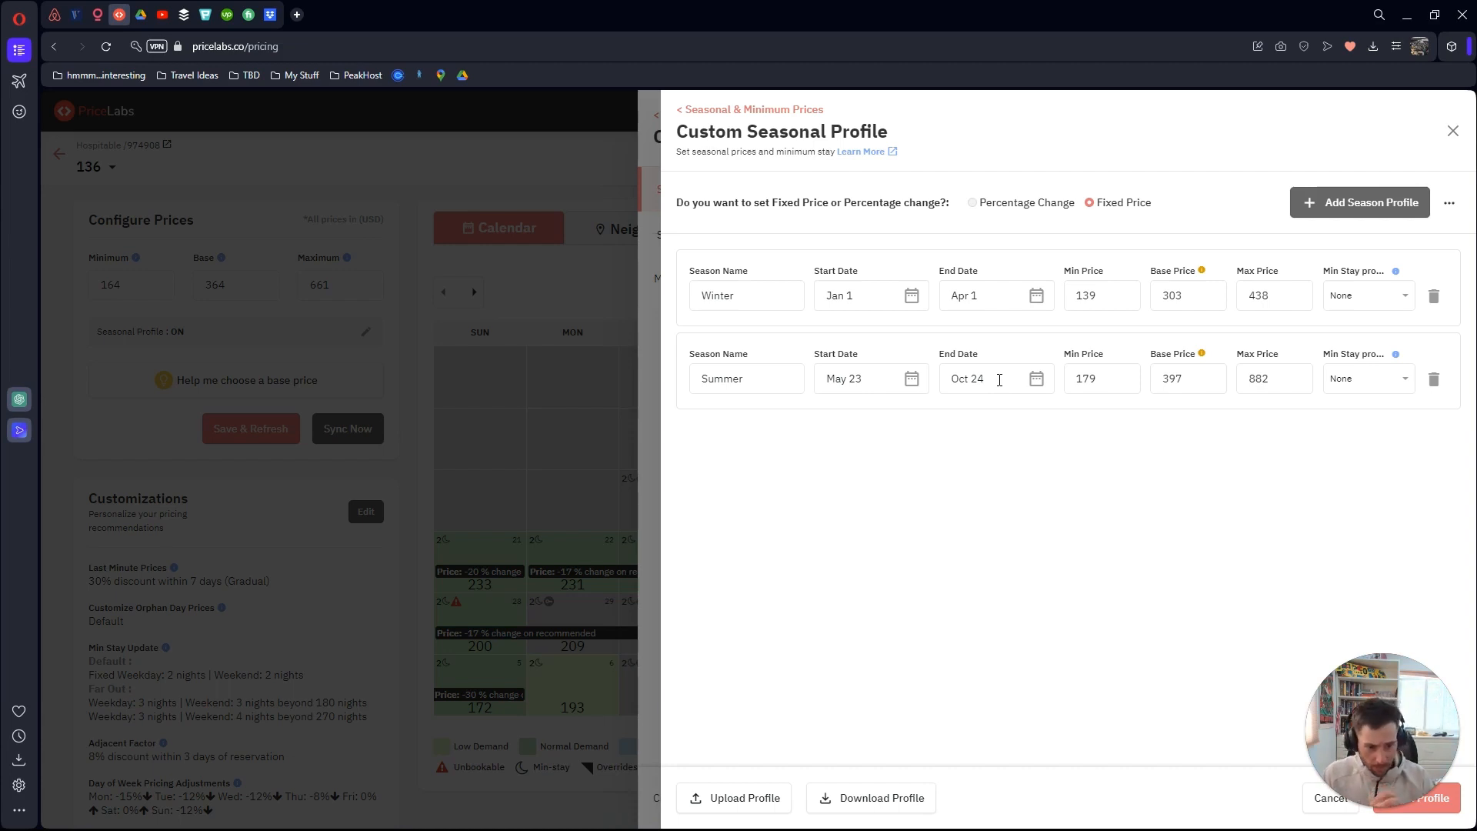
pyautogui.click(1192, 376)
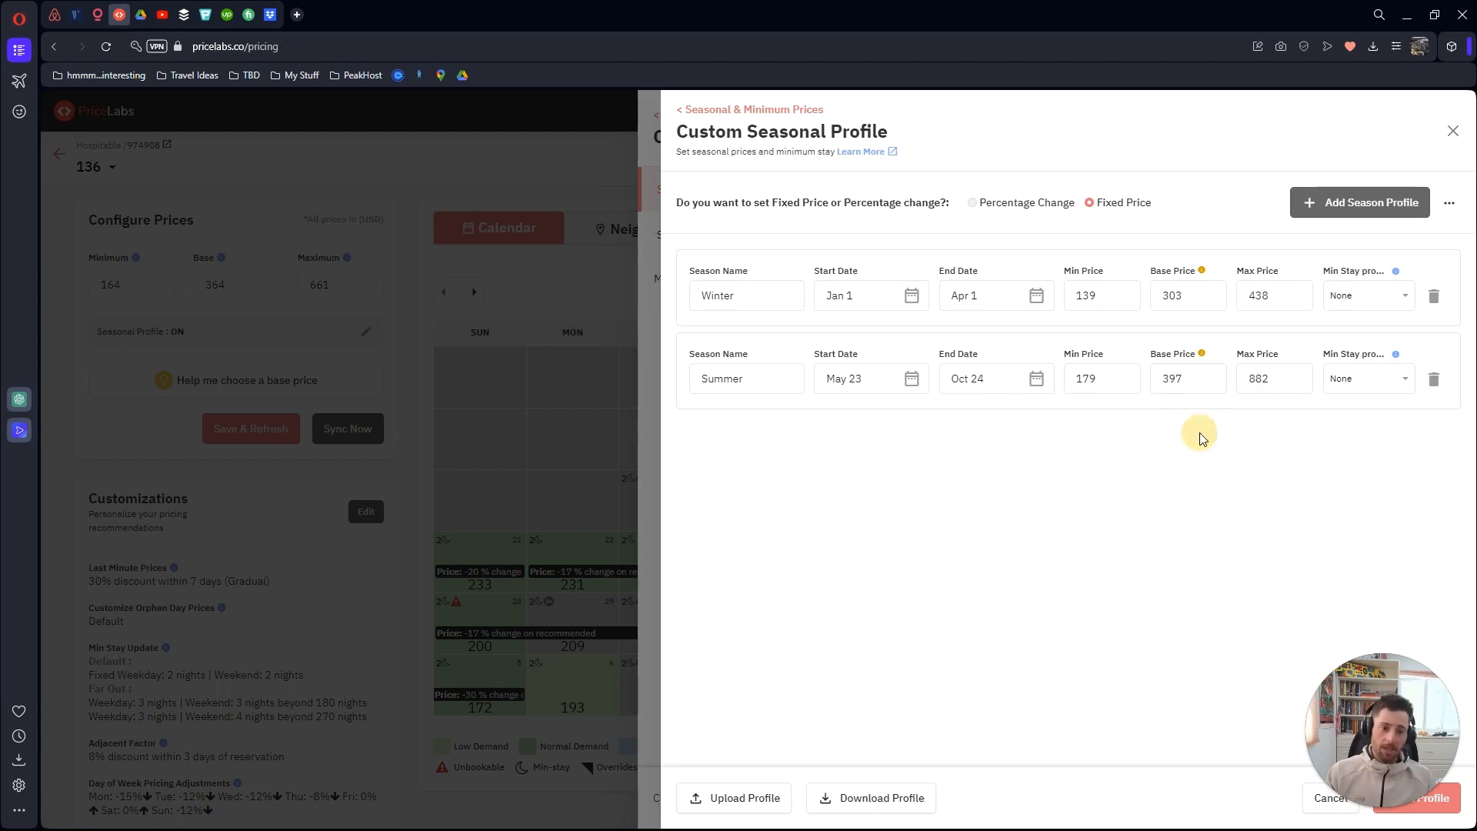
pyautogui.click(1291, 377)
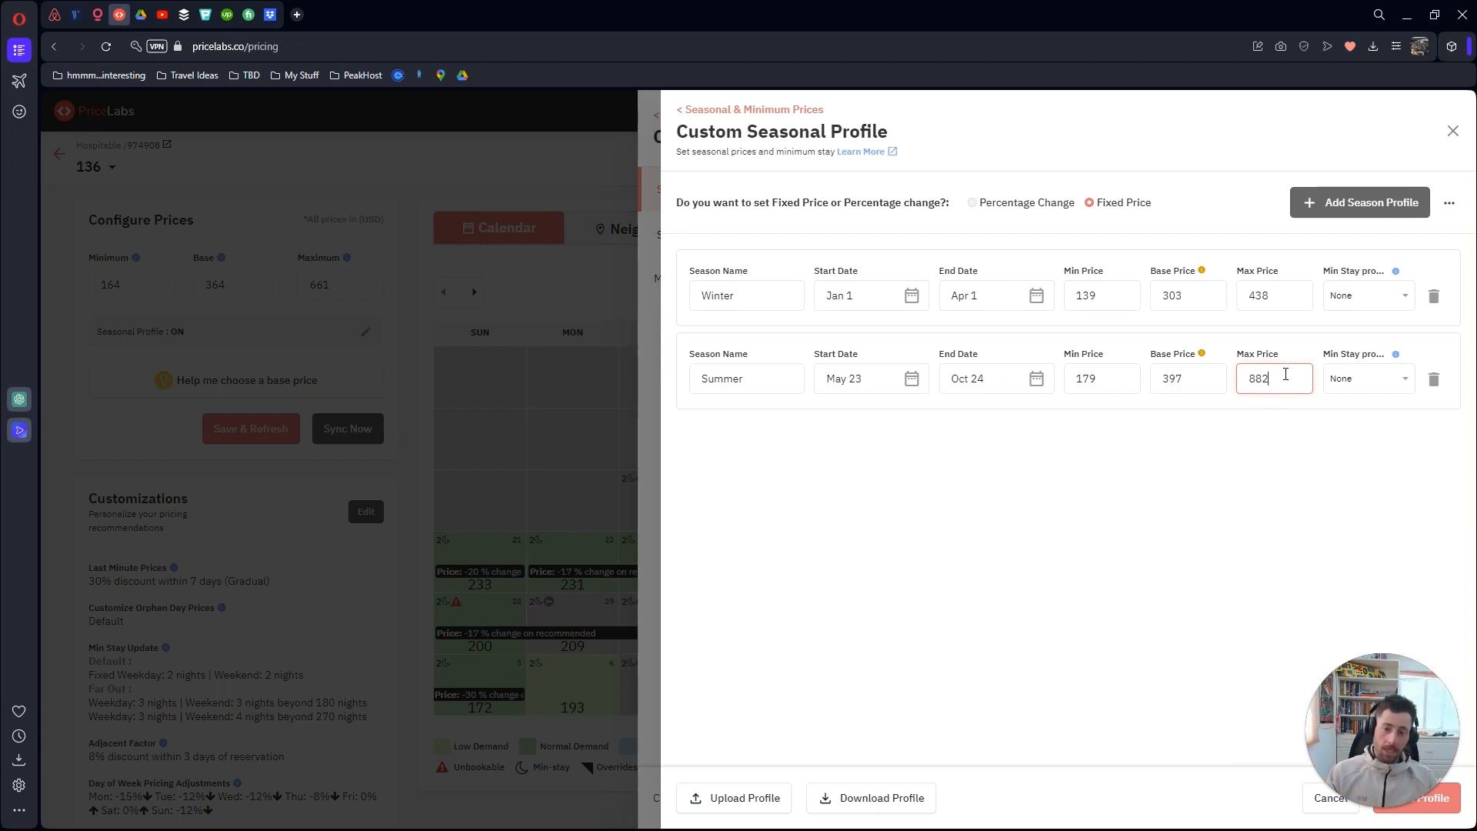
pyautogui.click(1123, 387)
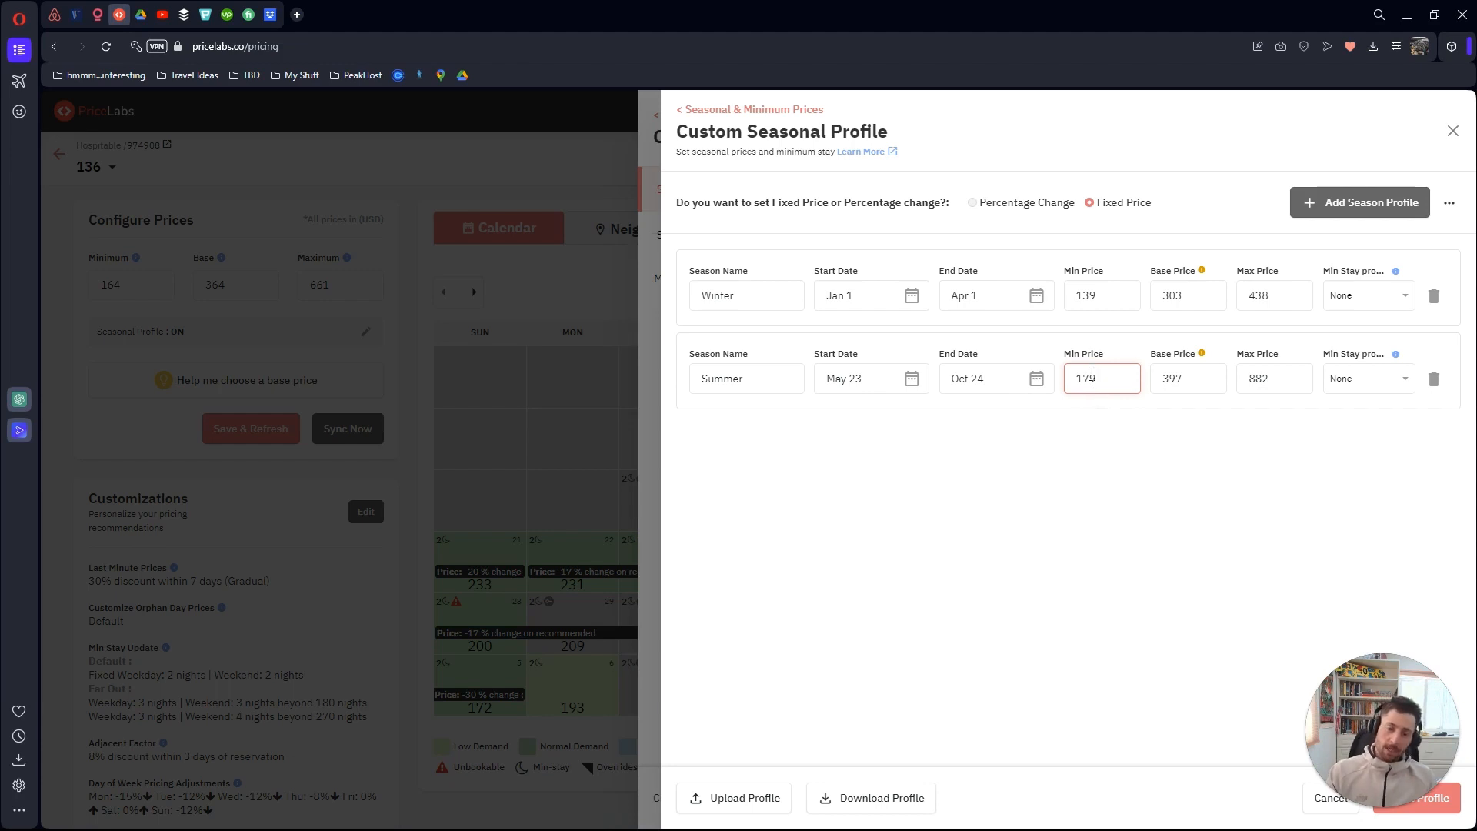
pyautogui.click(1106, 422)
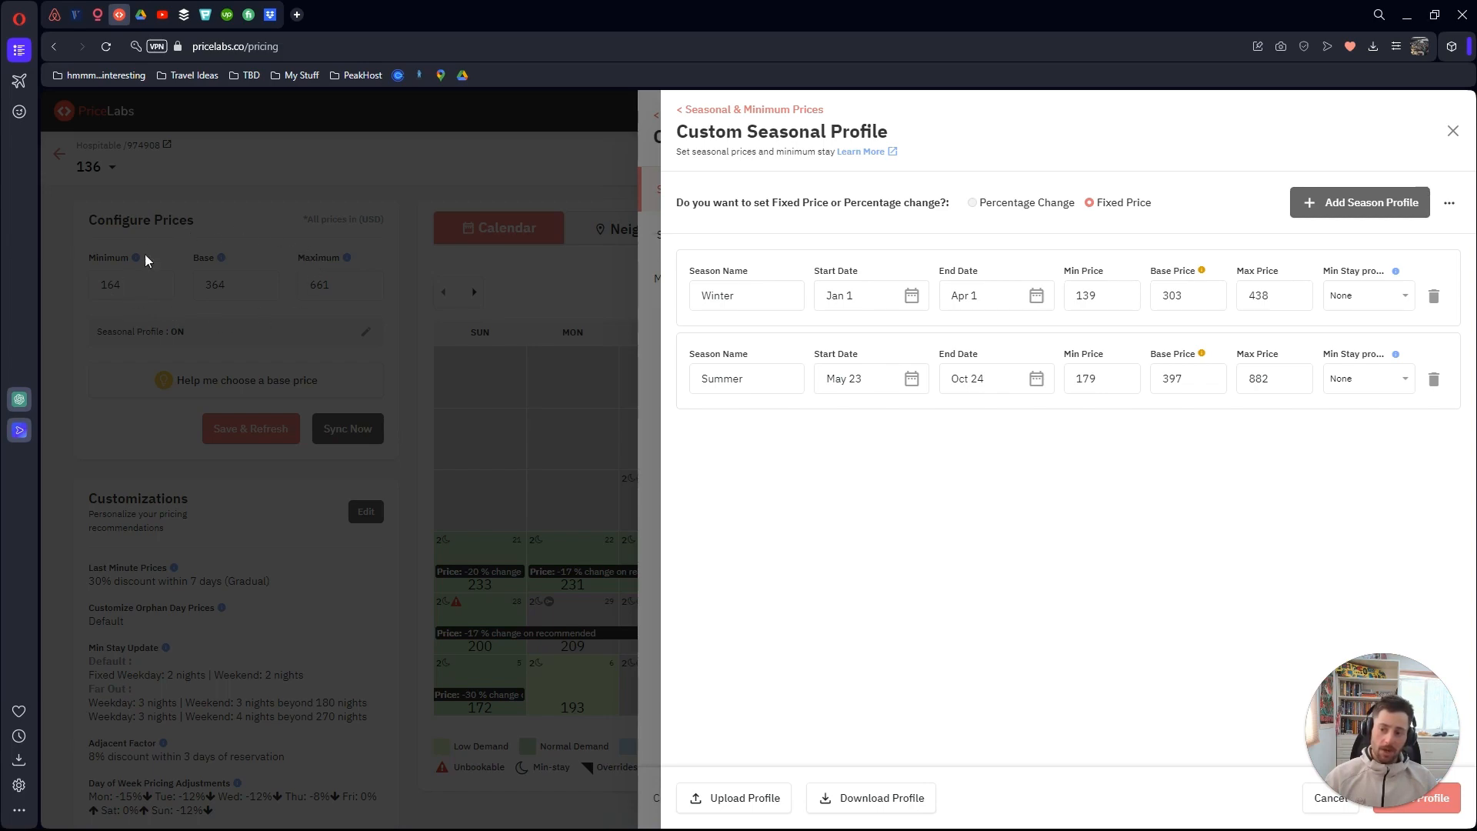
# Reopen listing 136's custom seasonal profile, examine its Fixed Price and Add Base Price options, and close it without saving
pyautogui.click(224, 258)
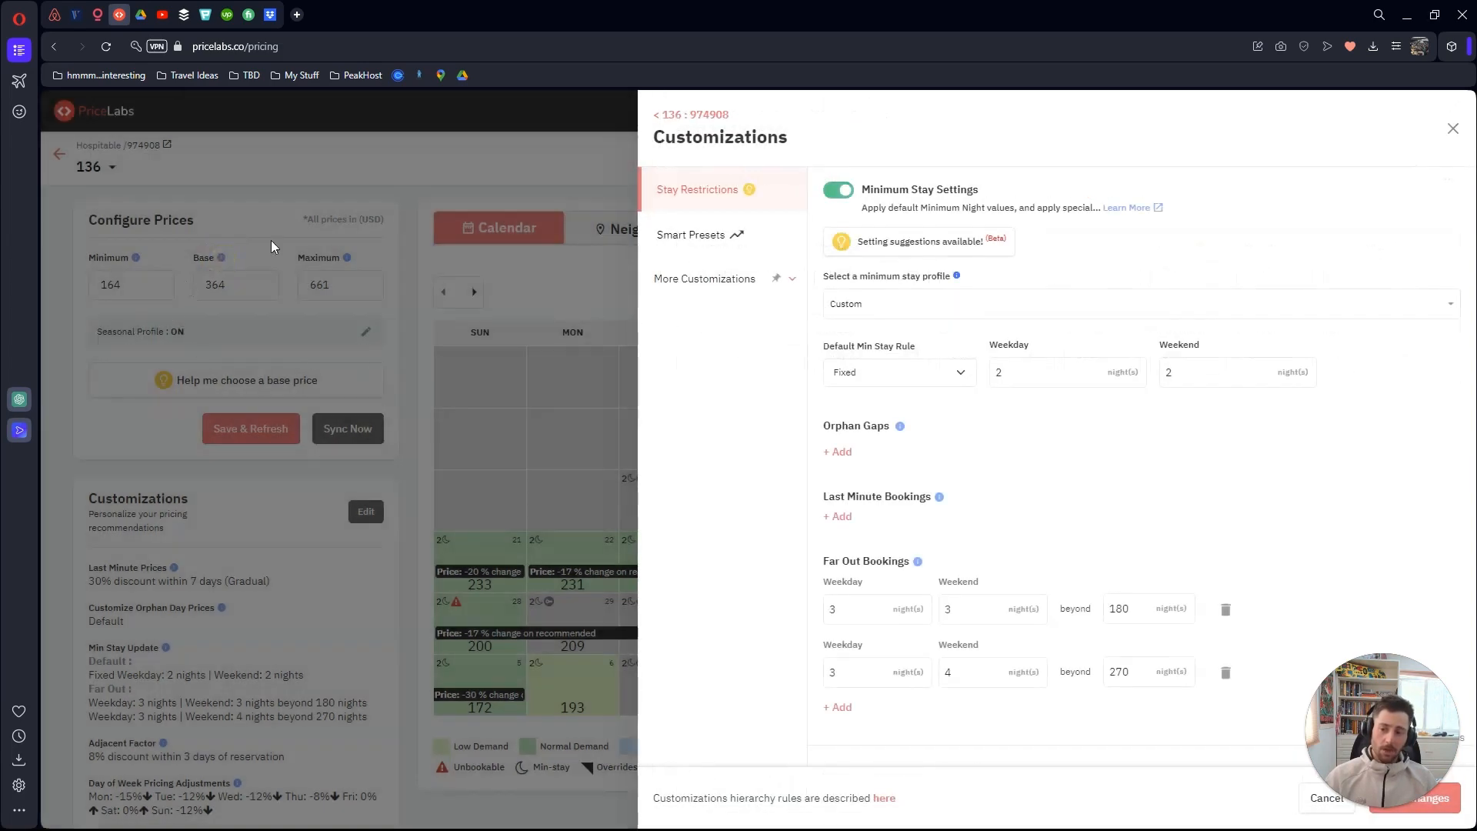
pyautogui.click(206, 275)
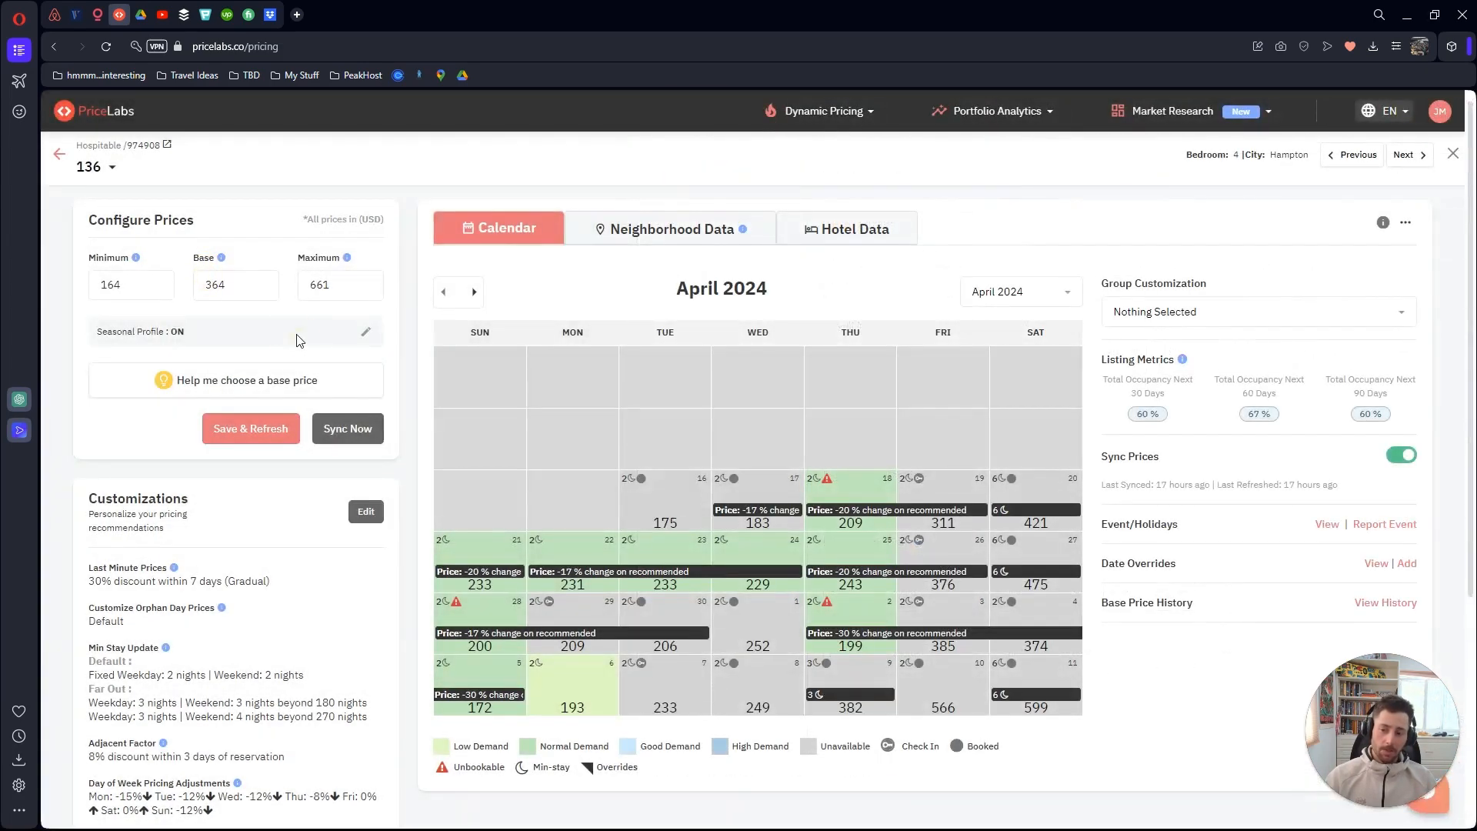
pyautogui.click(367, 333)
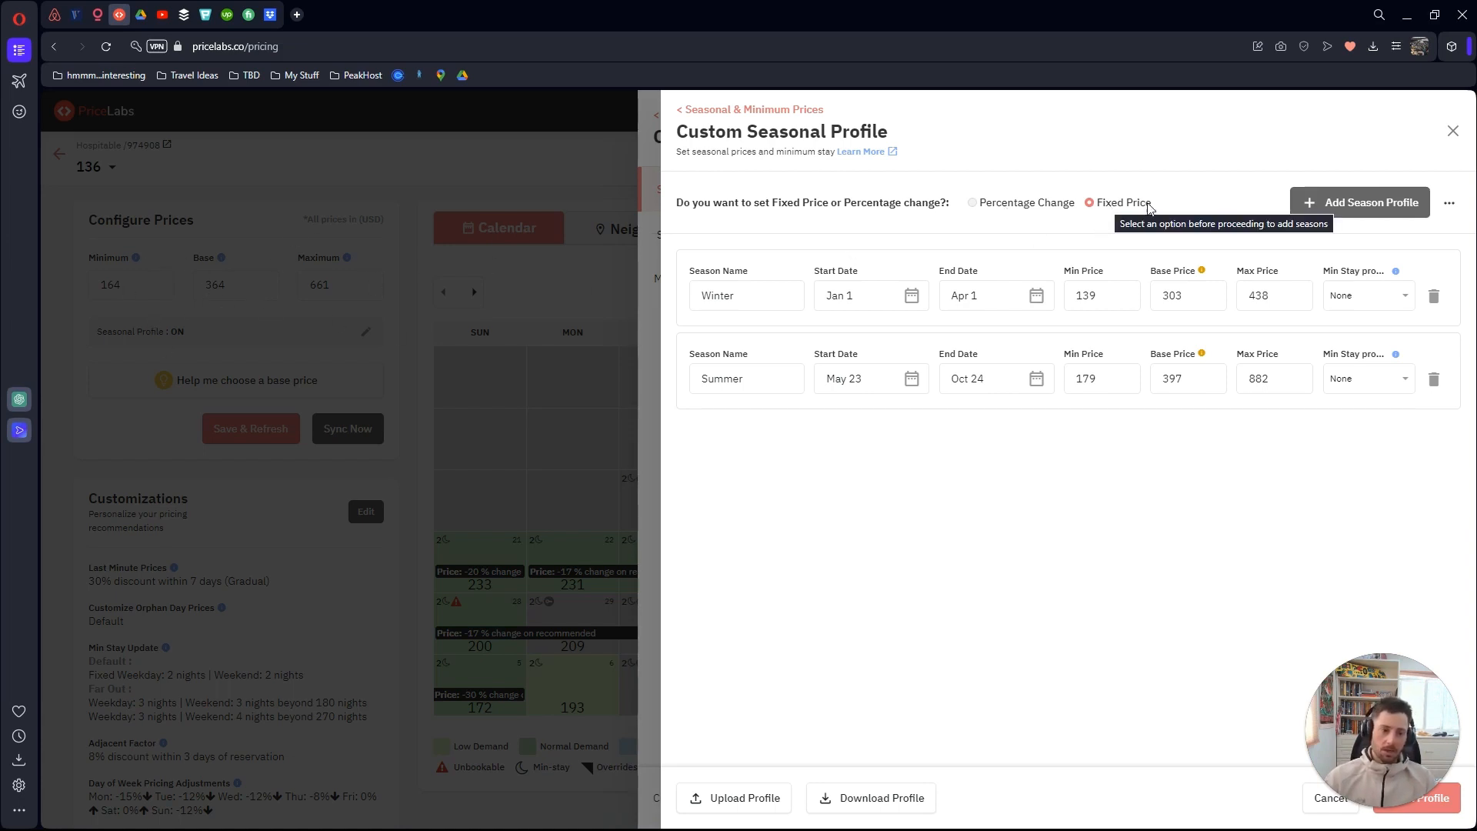
pyautogui.click(1448, 208)
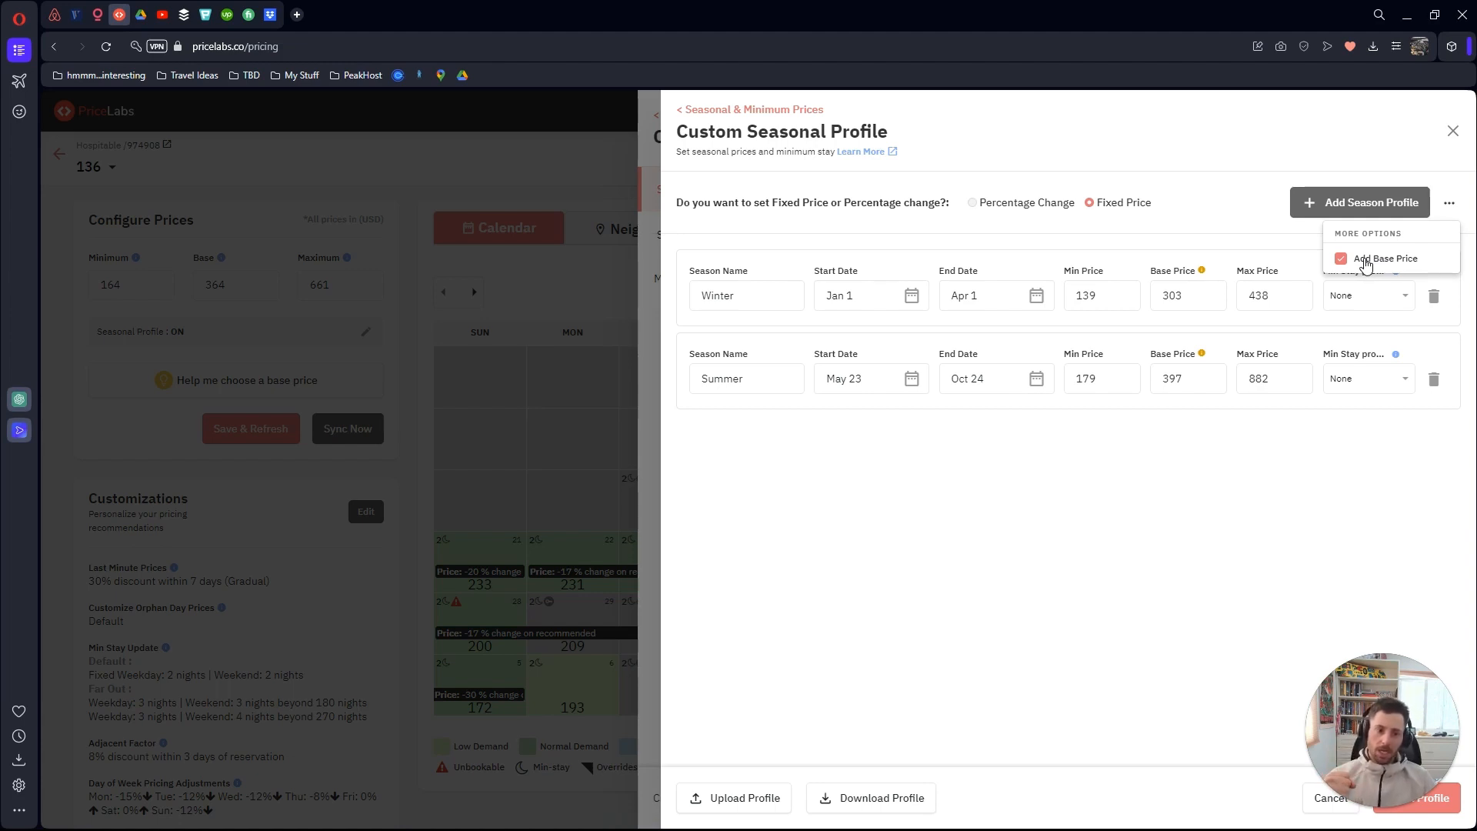
pyautogui.moveTo(1203, 272)
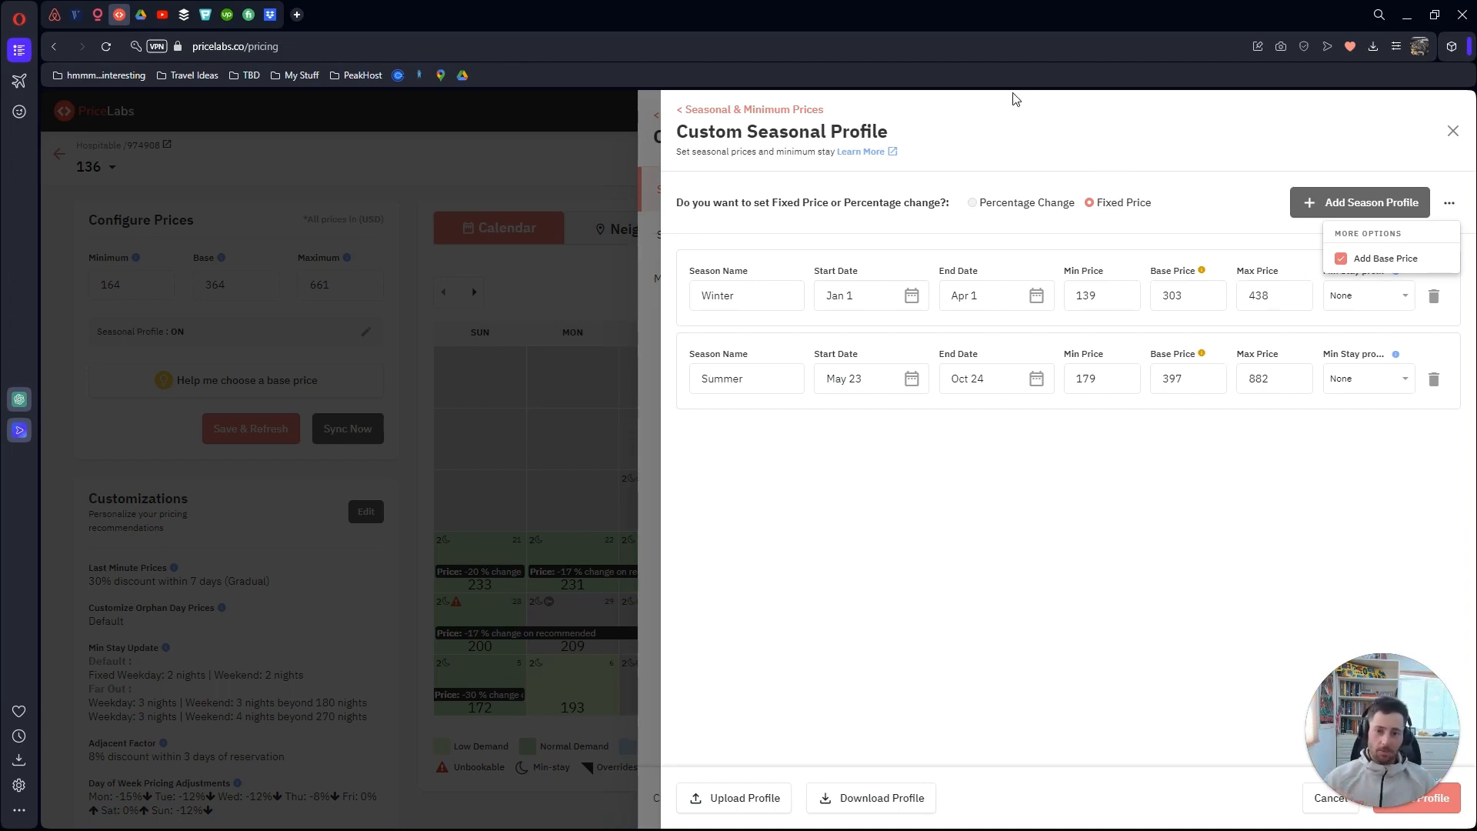
pyautogui.click(1092, 133)
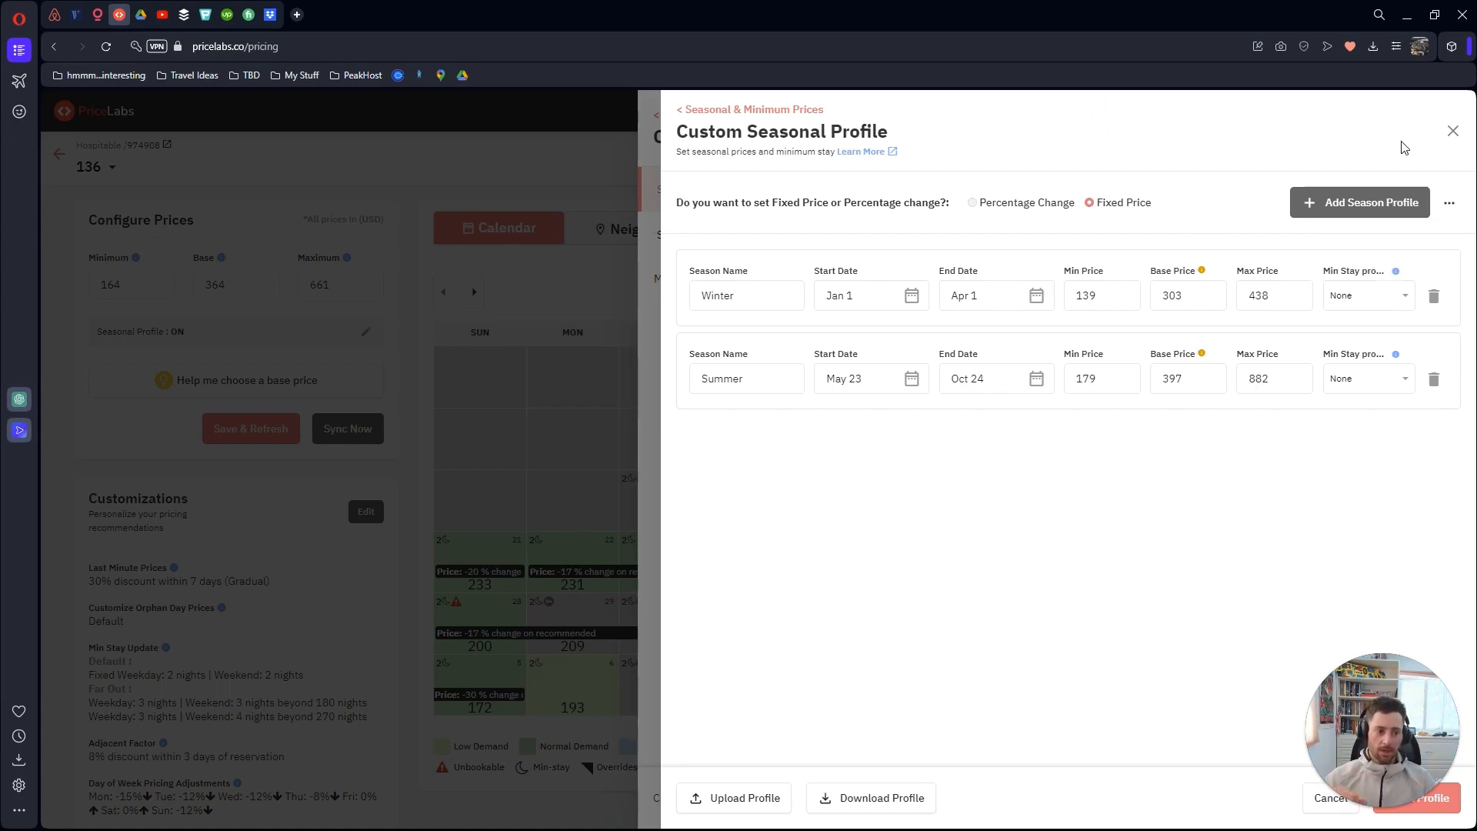
pyautogui.click(1452, 131)
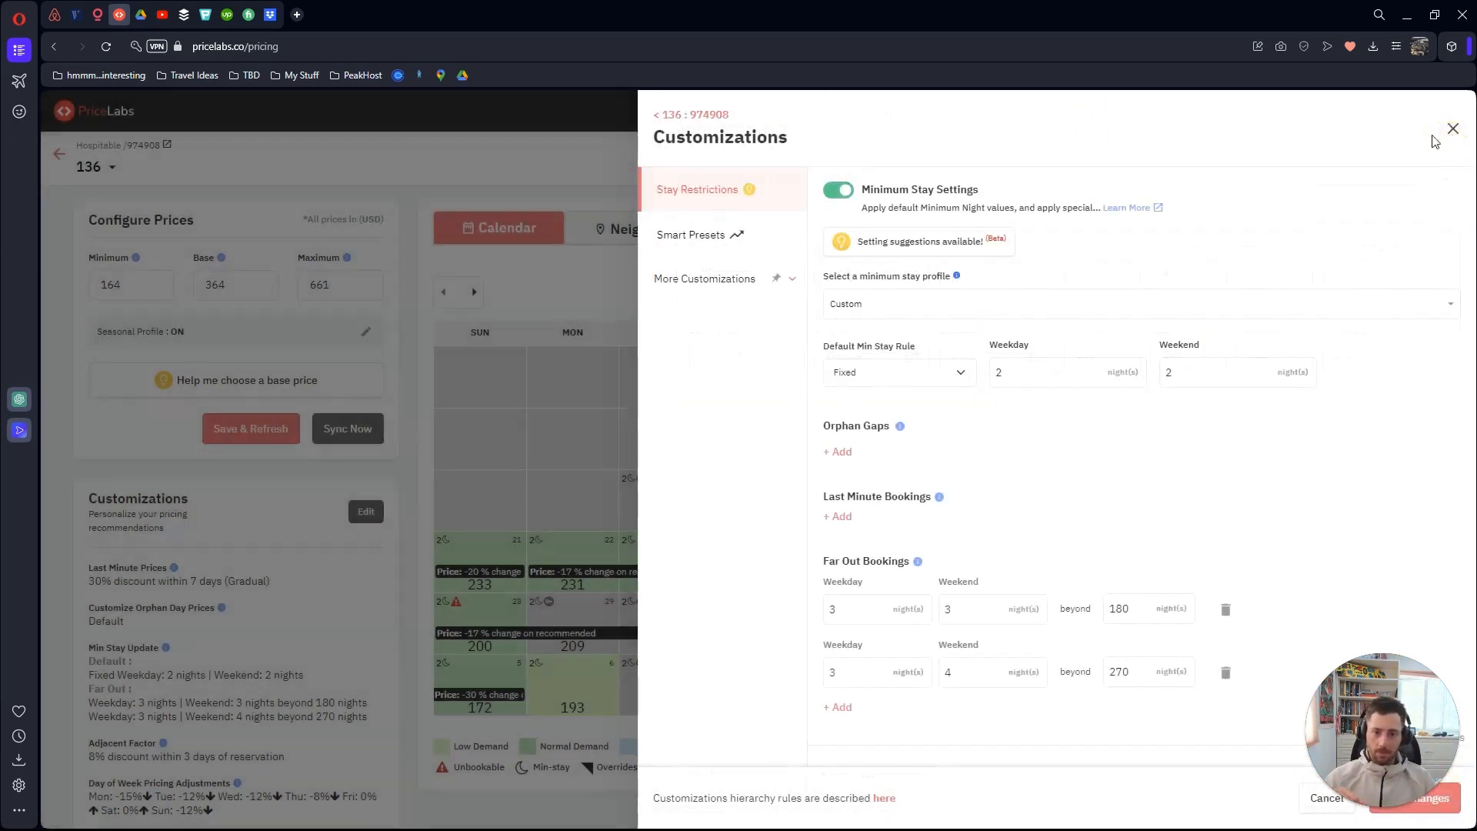
pyautogui.click(703, 119)
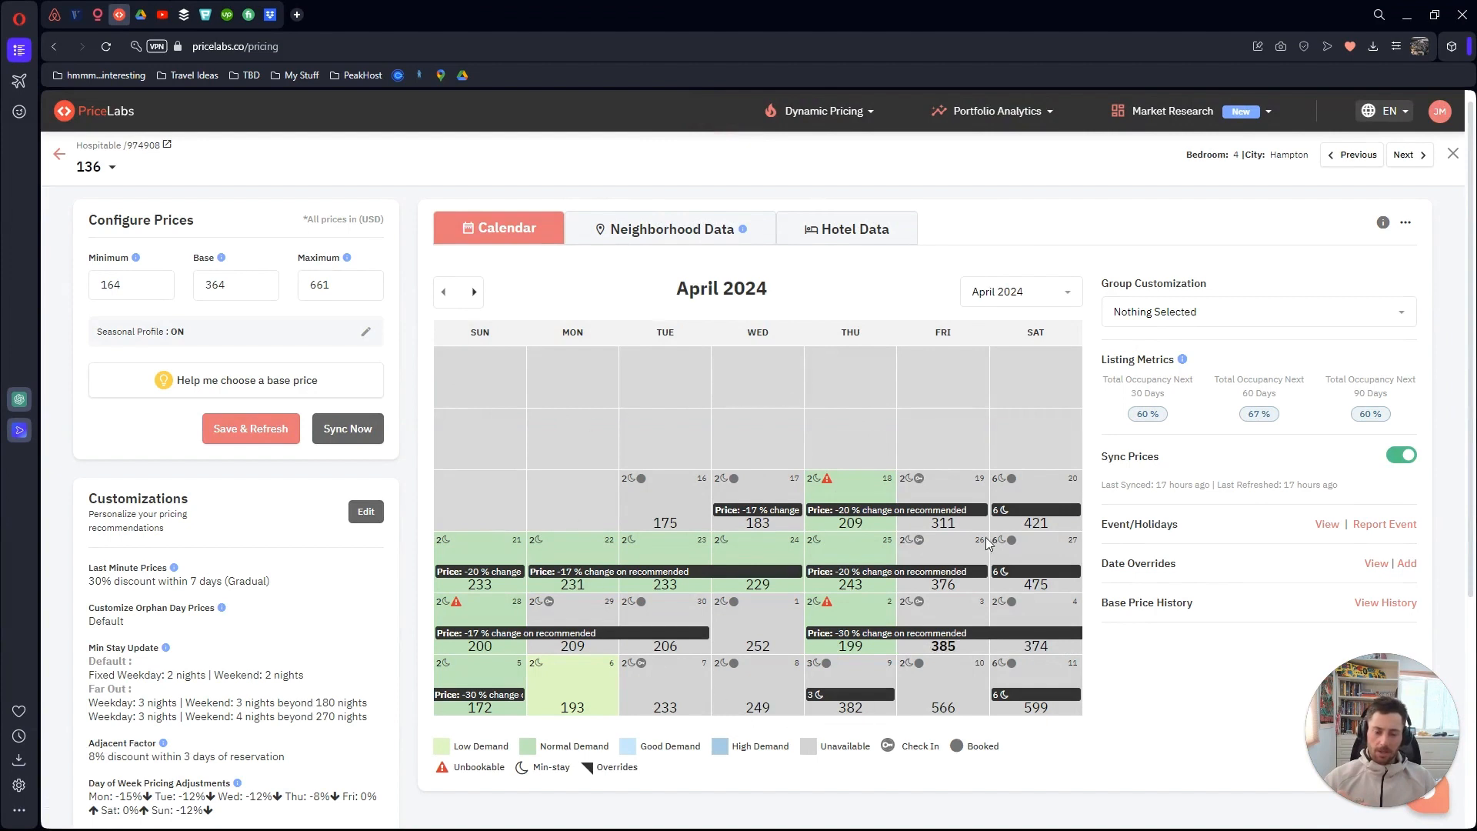
# Compare listing 136's April and May 2024 calendars and examine the price breakdowns for April 16 and May 6
pyautogui.click(476, 296)
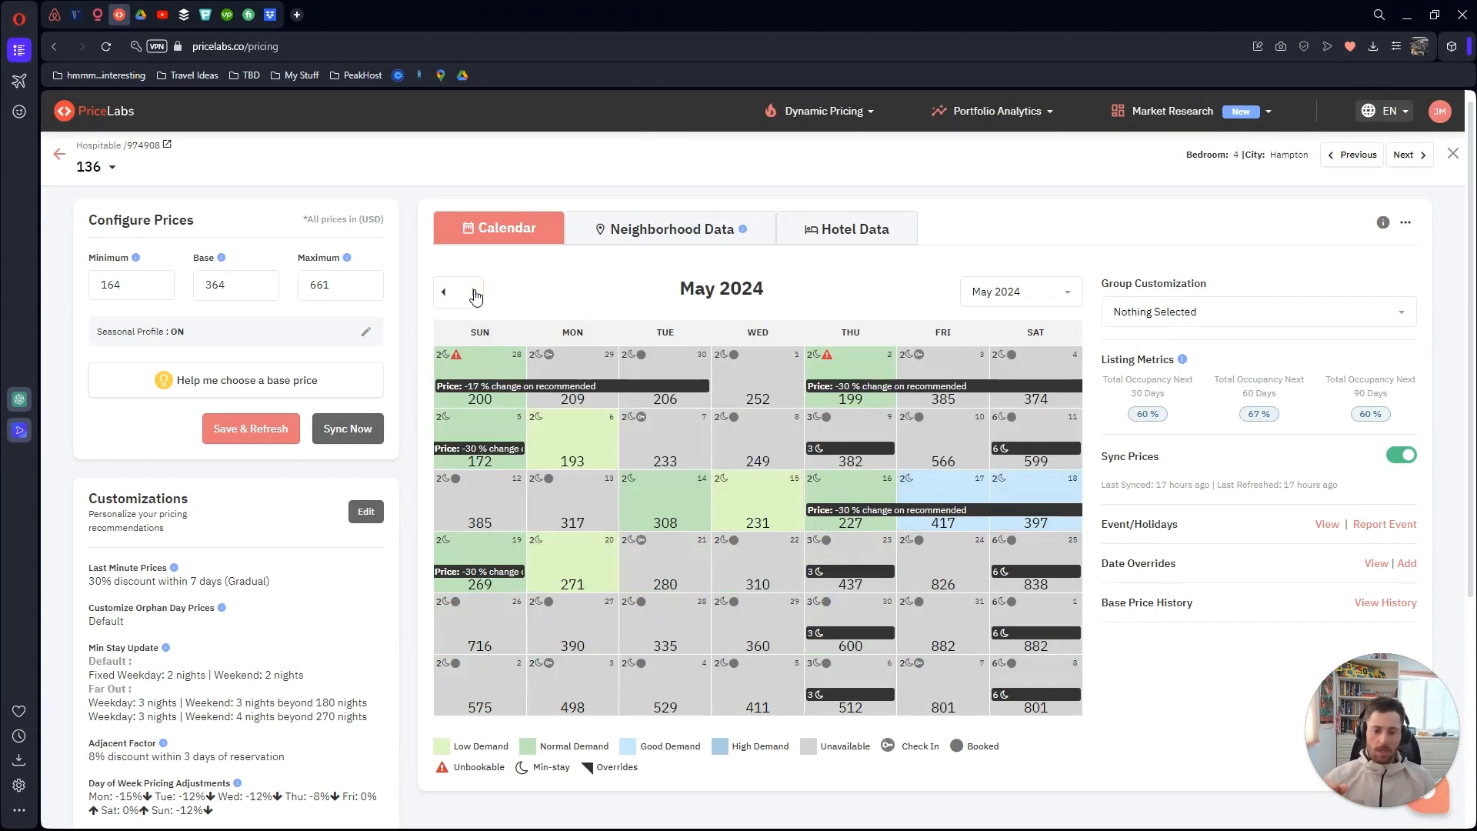
pyautogui.click(445, 297)
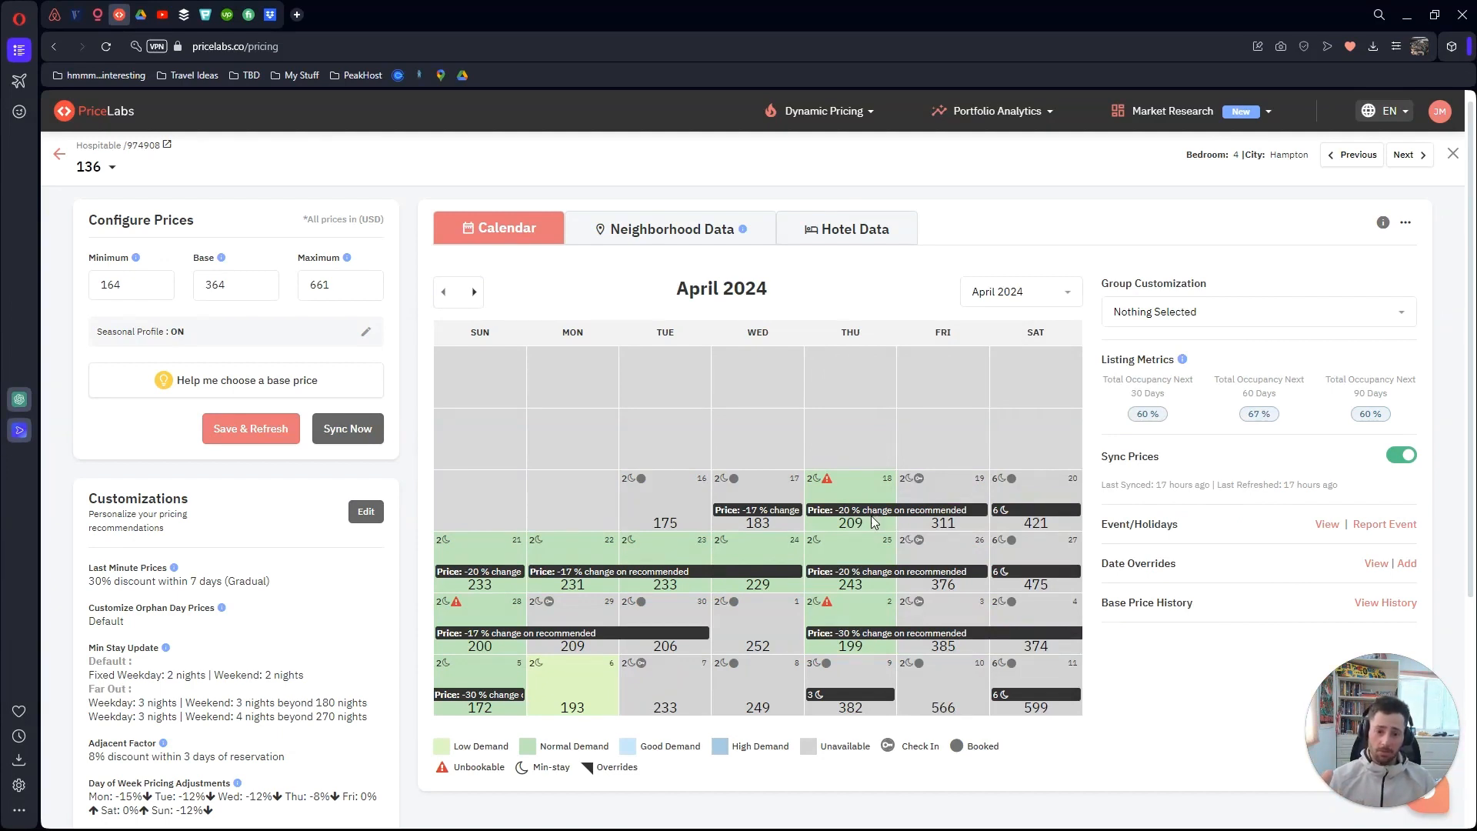
pyautogui.moveTo(669, 525)
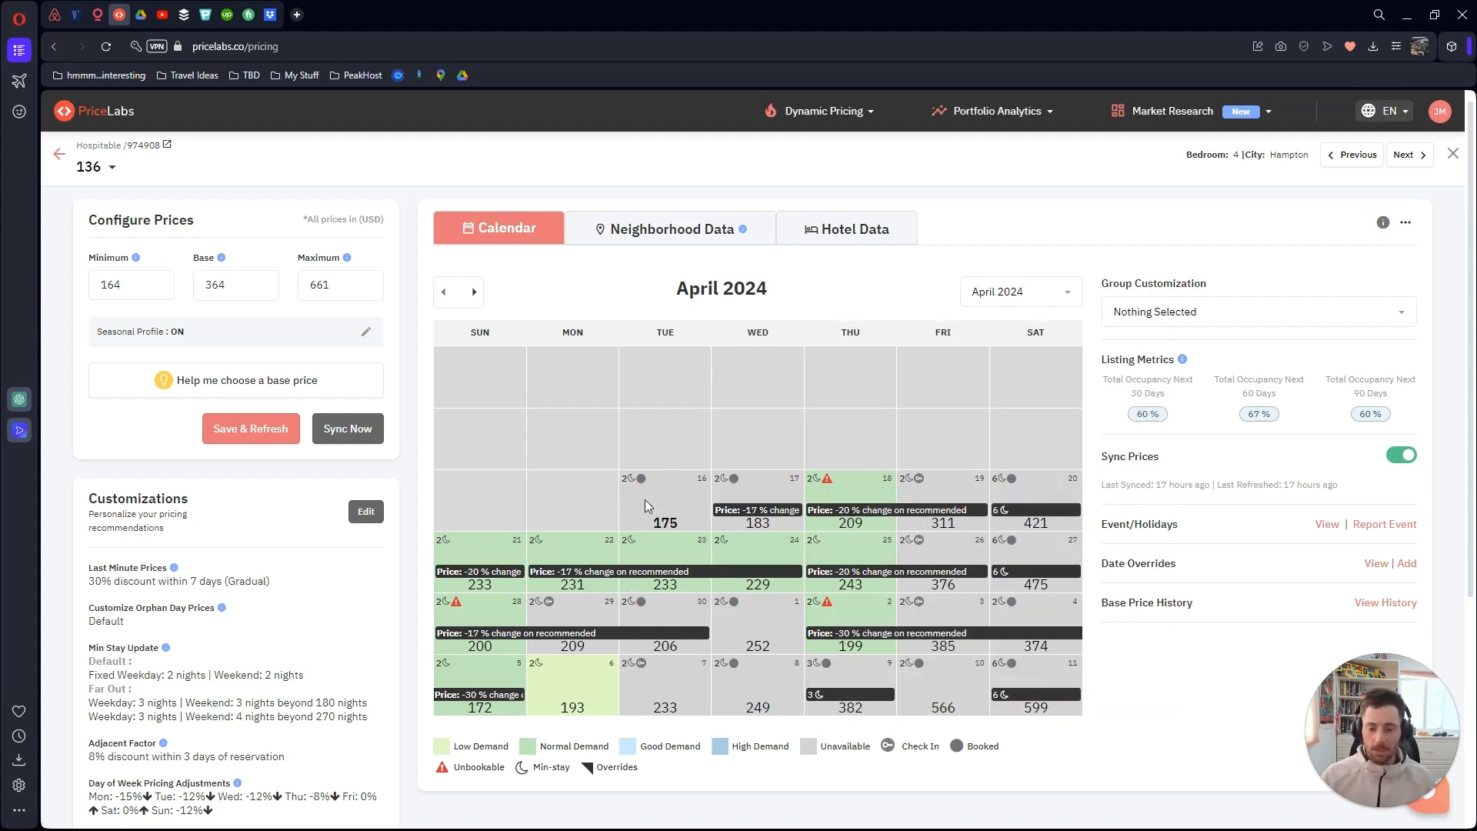
pyautogui.moveTo(666, 524)
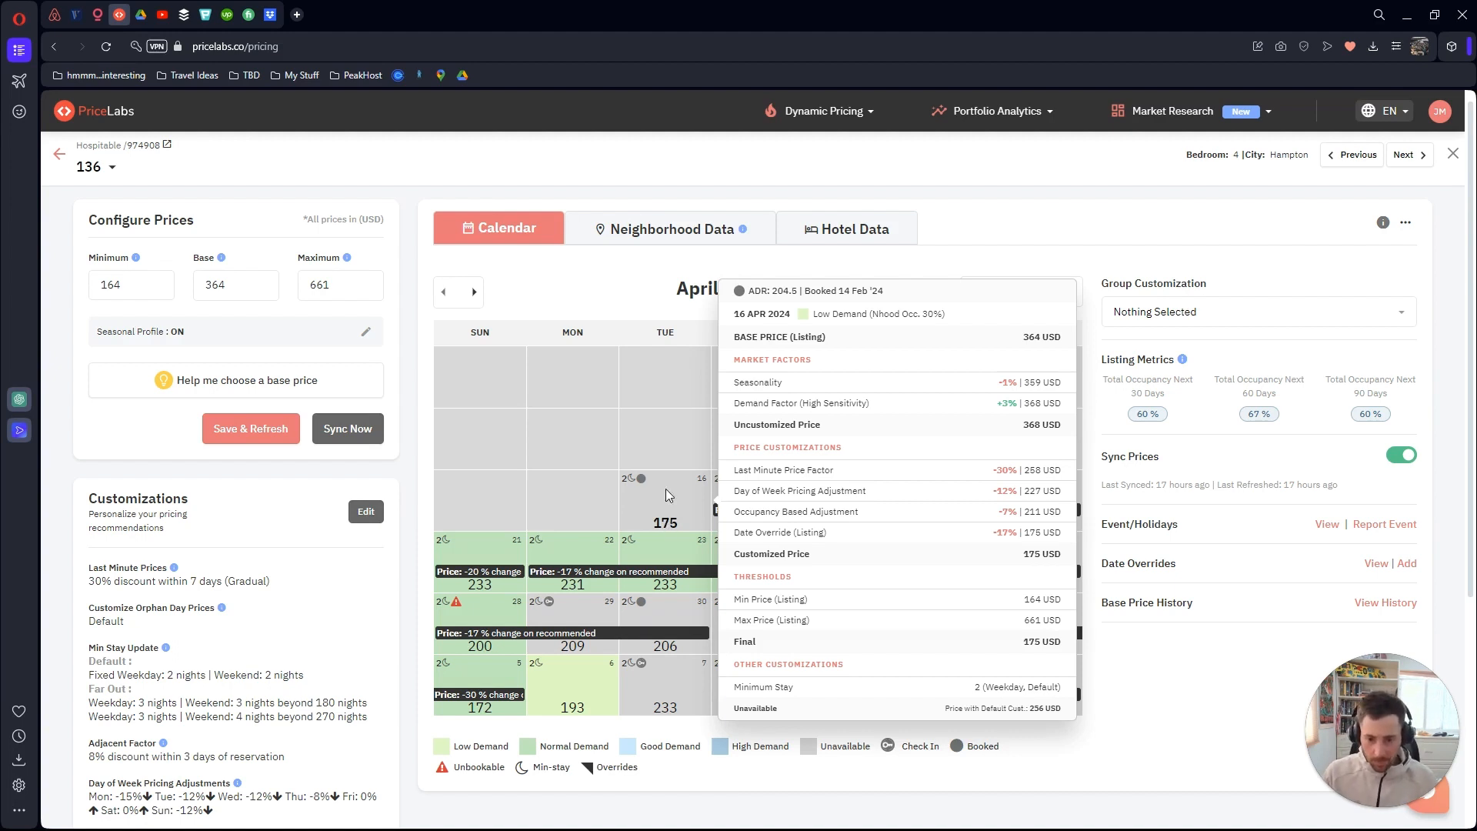
pyautogui.scroll(-1, 648, 432)
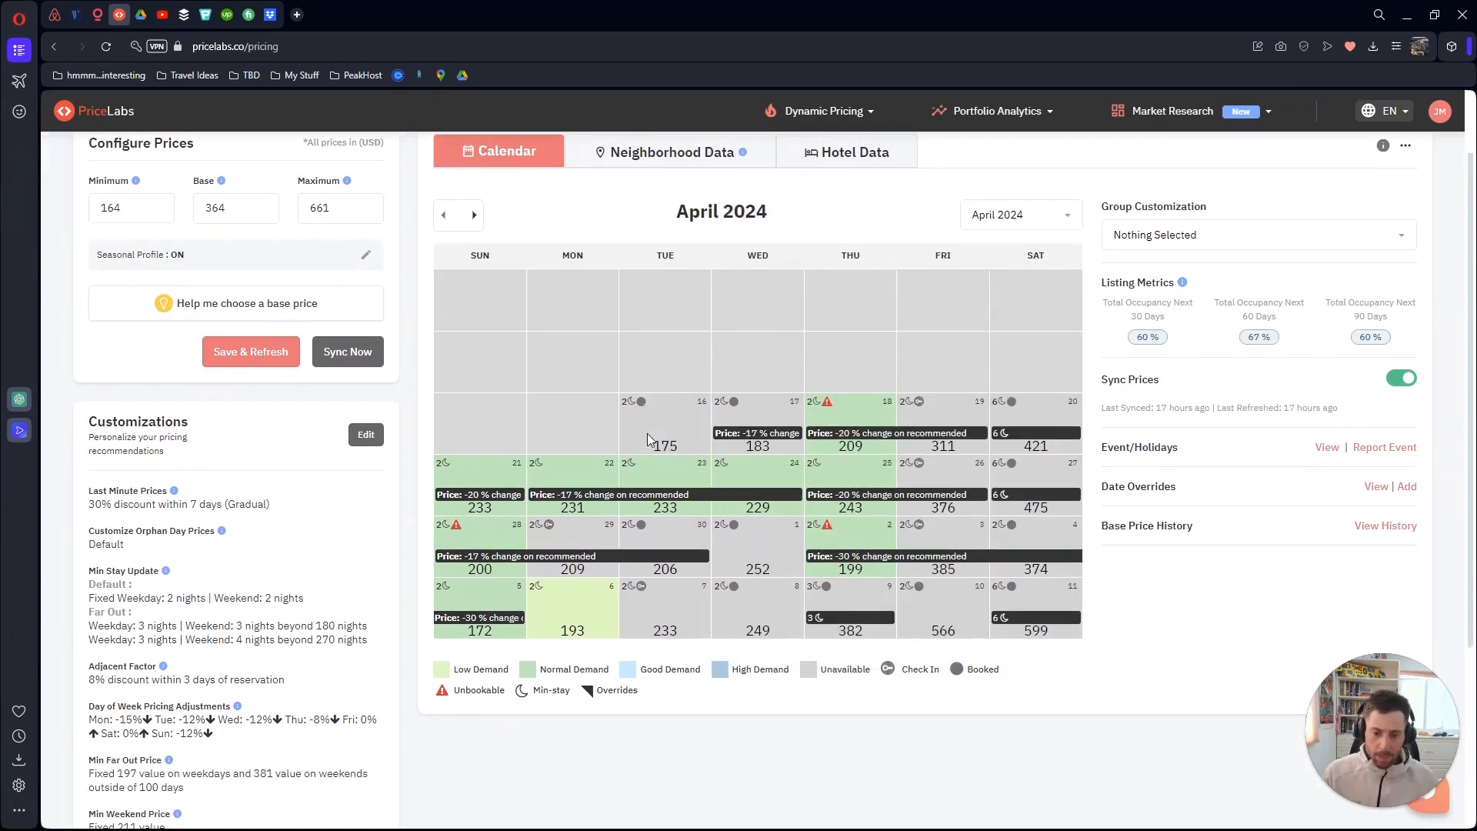
pyautogui.scroll(-3, 644, 433)
pyautogui.scroll(4, 645, 432)
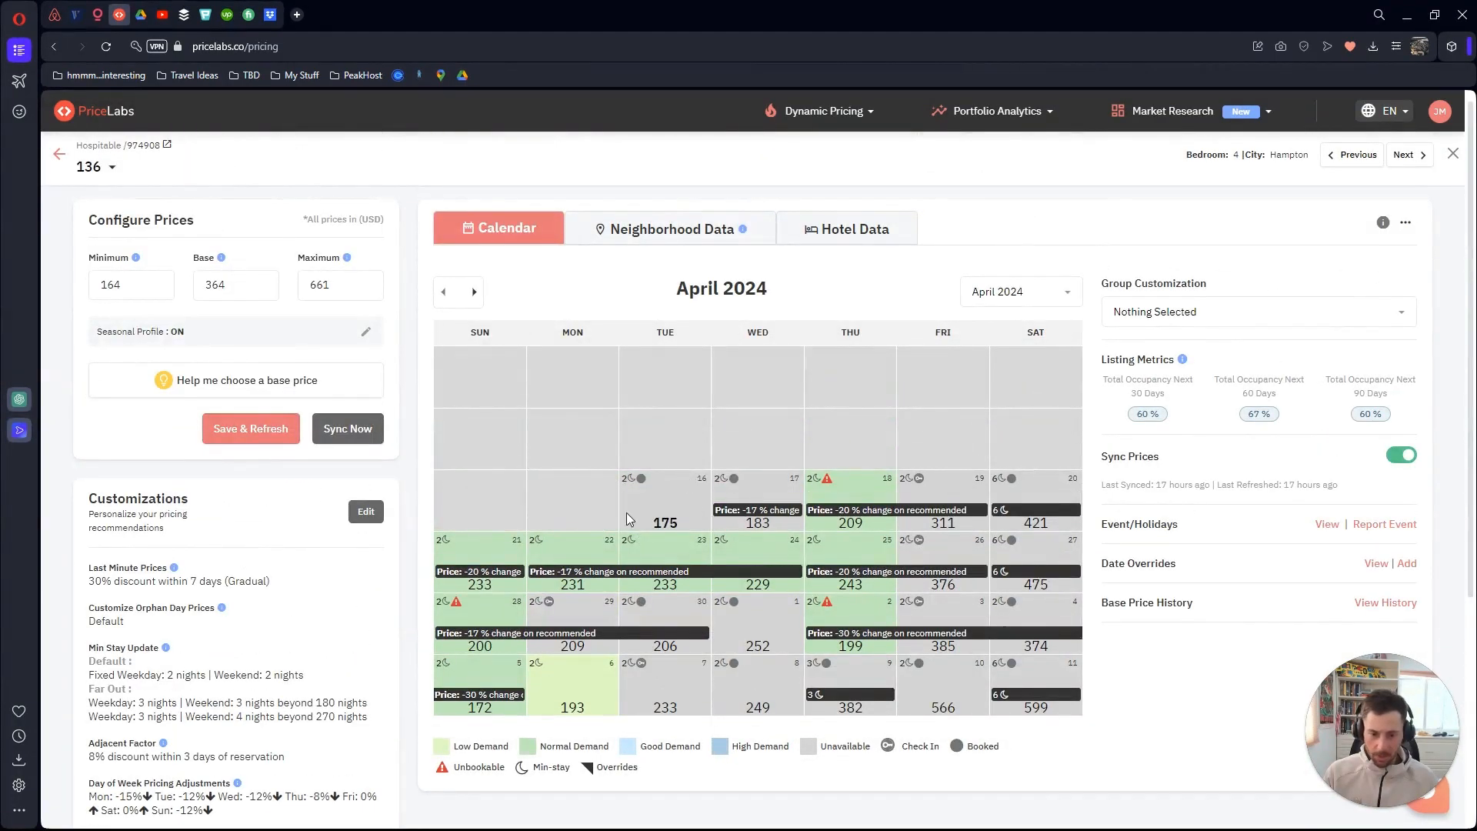
pyautogui.moveTo(564, 593)
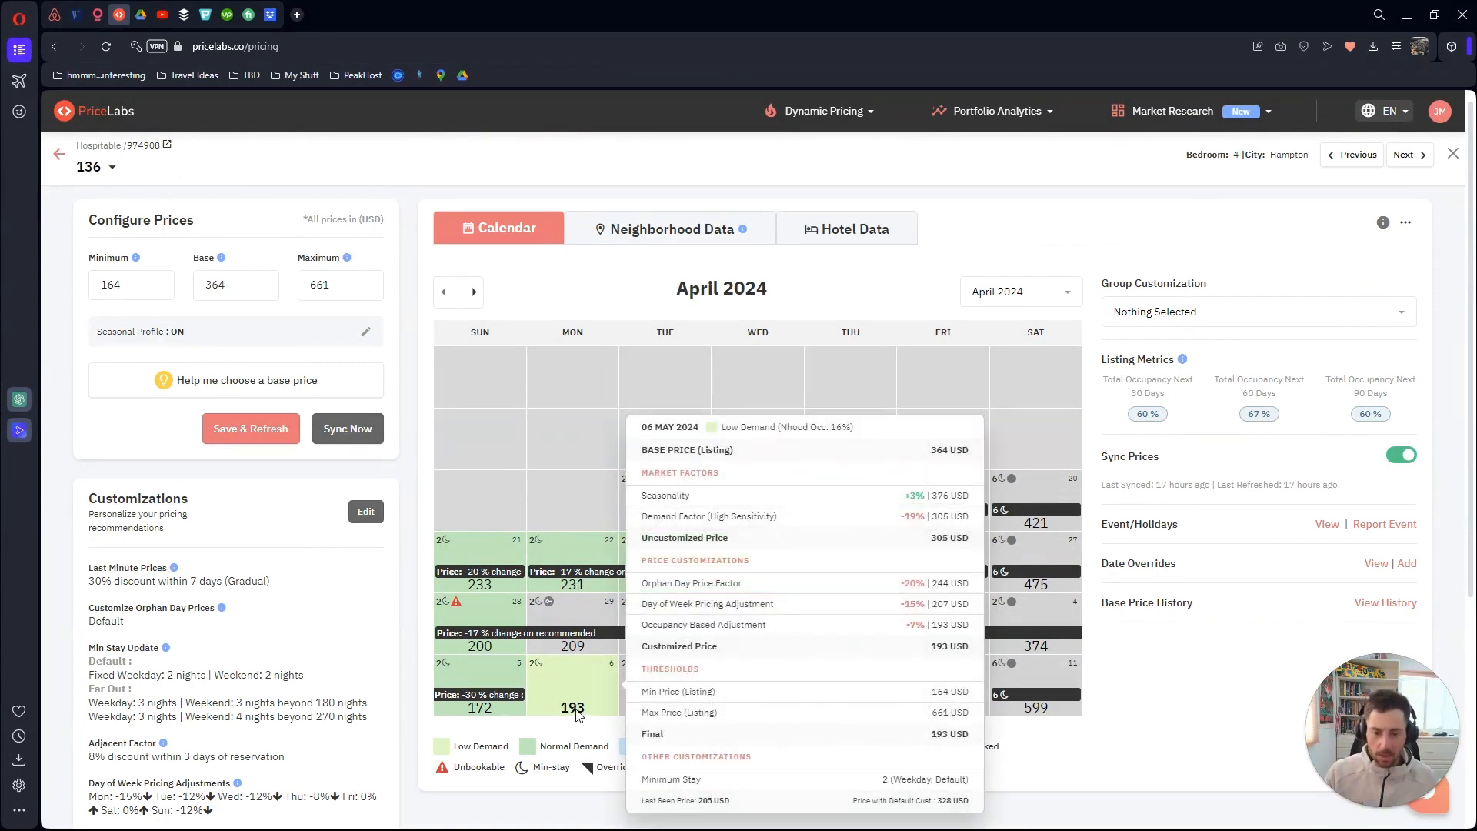
# Examine the calendar price breakdowns for May 17 and July 5, 2024, including demand factors and price limits
pyautogui.click(475, 293)
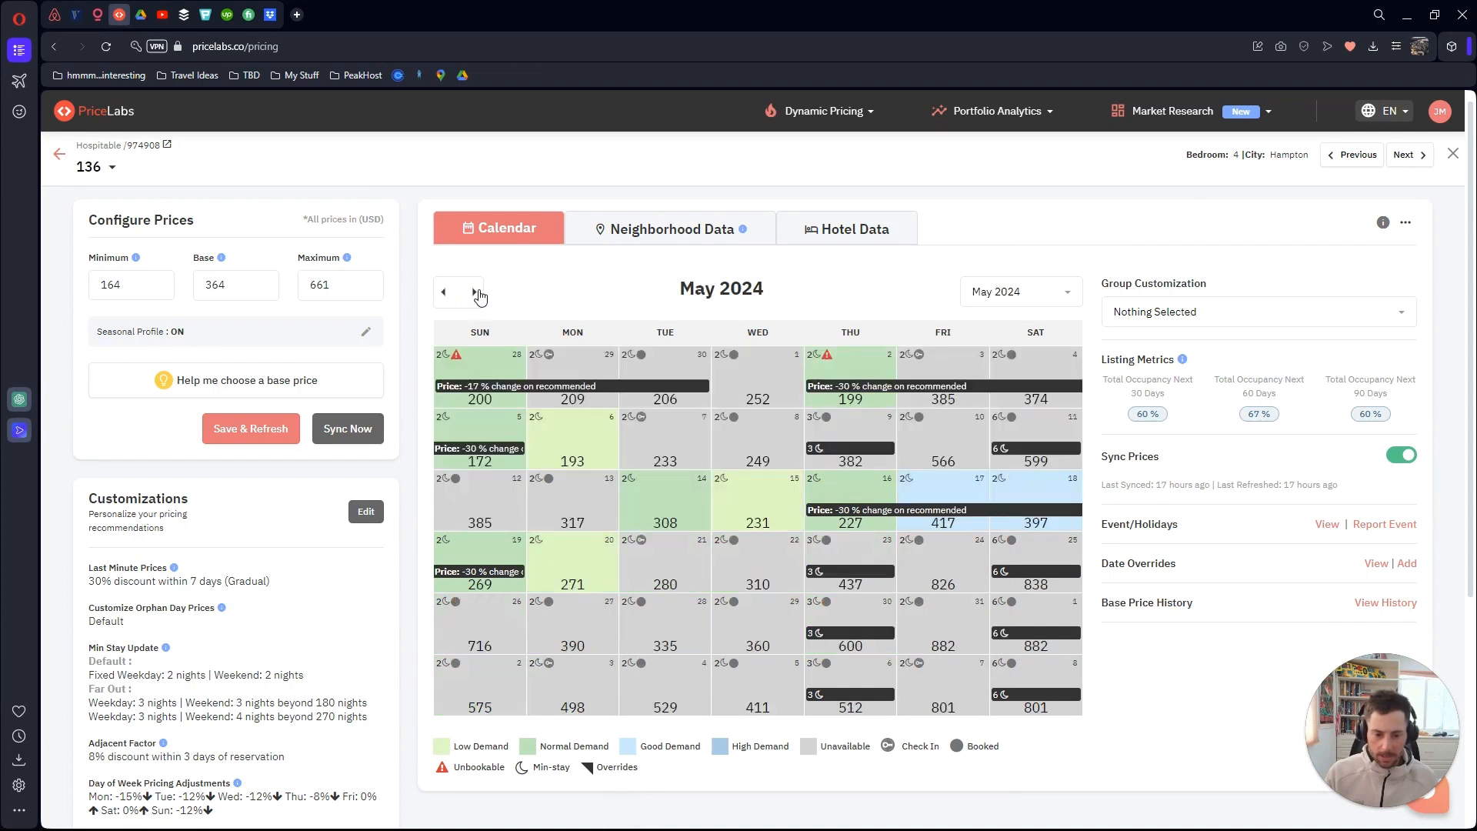
pyautogui.moveTo(941, 531)
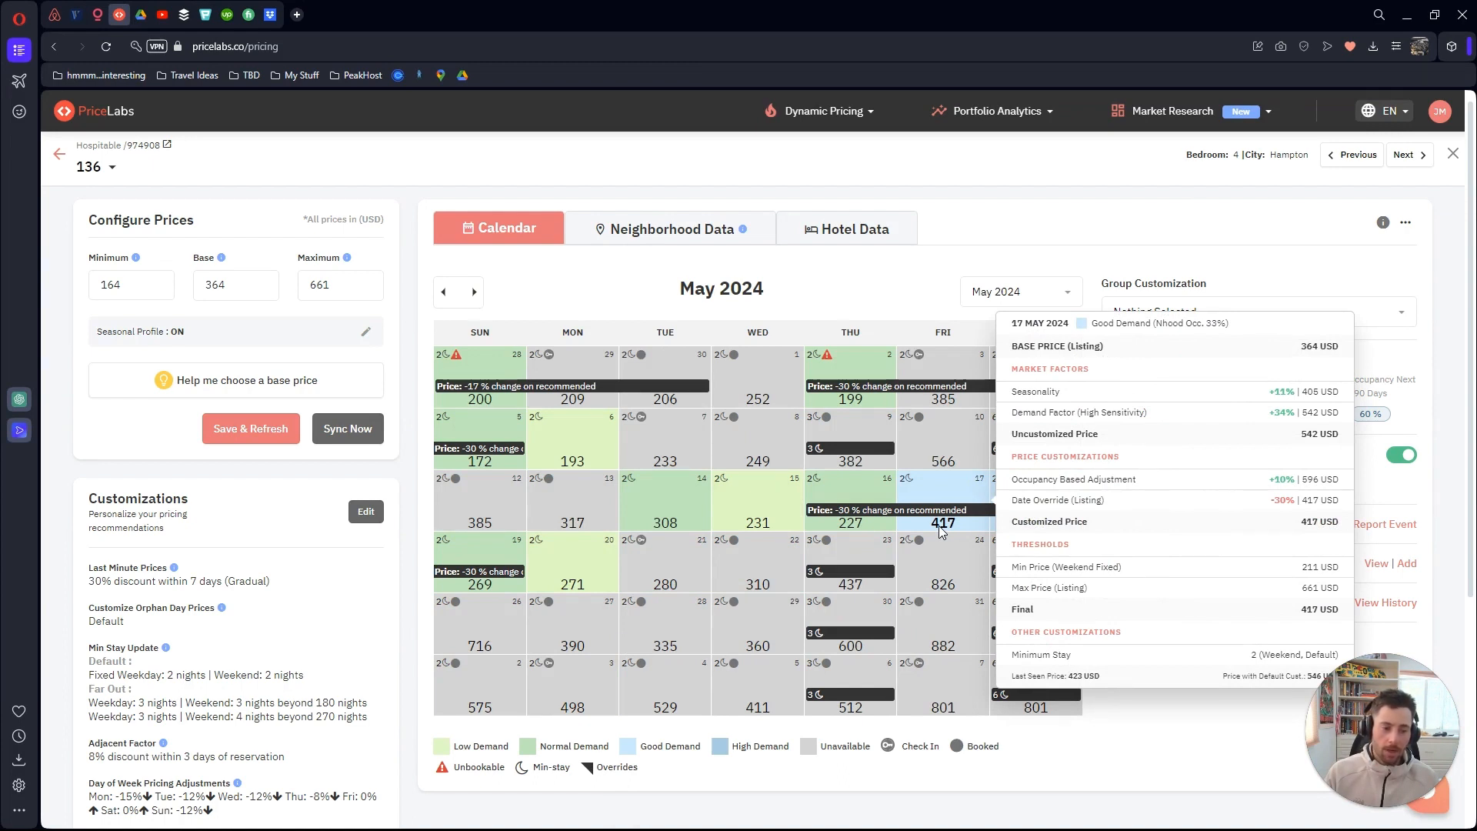
pyautogui.click(473, 293)
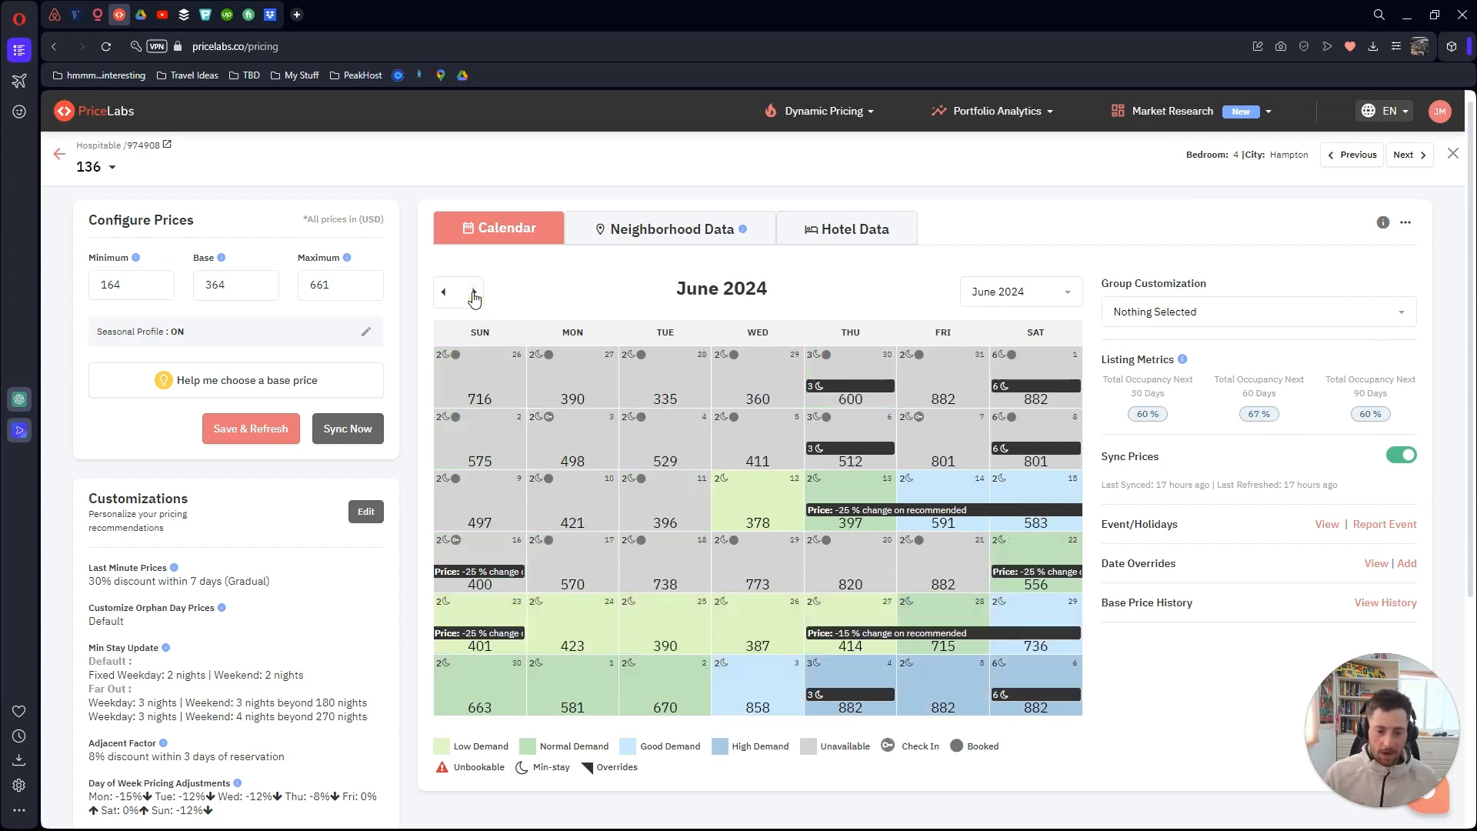
pyautogui.click(473, 293)
pyautogui.moveTo(939, 401)
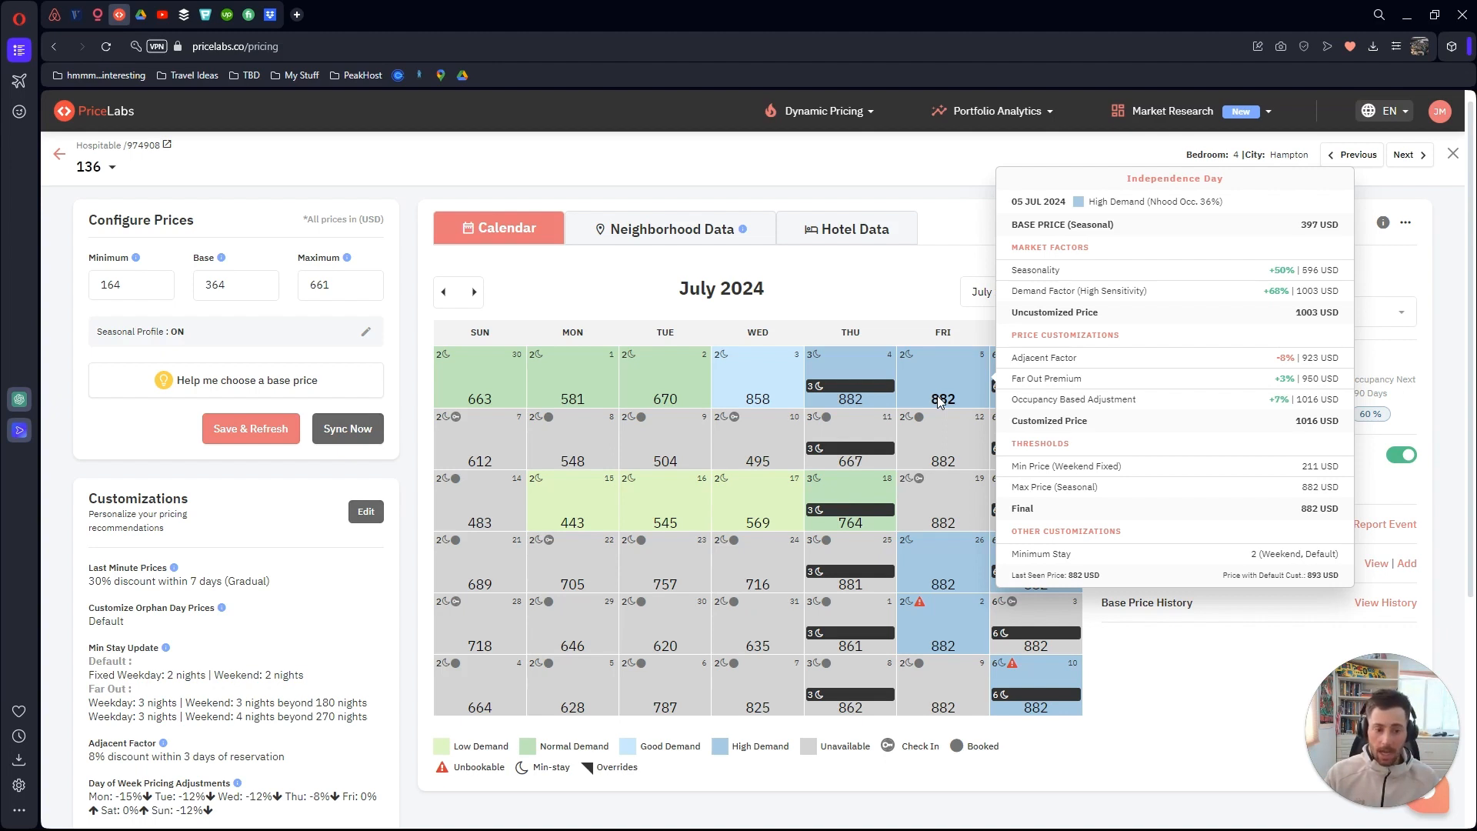
# Open the date-specific override for April 17, 2024 and extend its end date to April 30, 2024
pyautogui.click(445, 292)
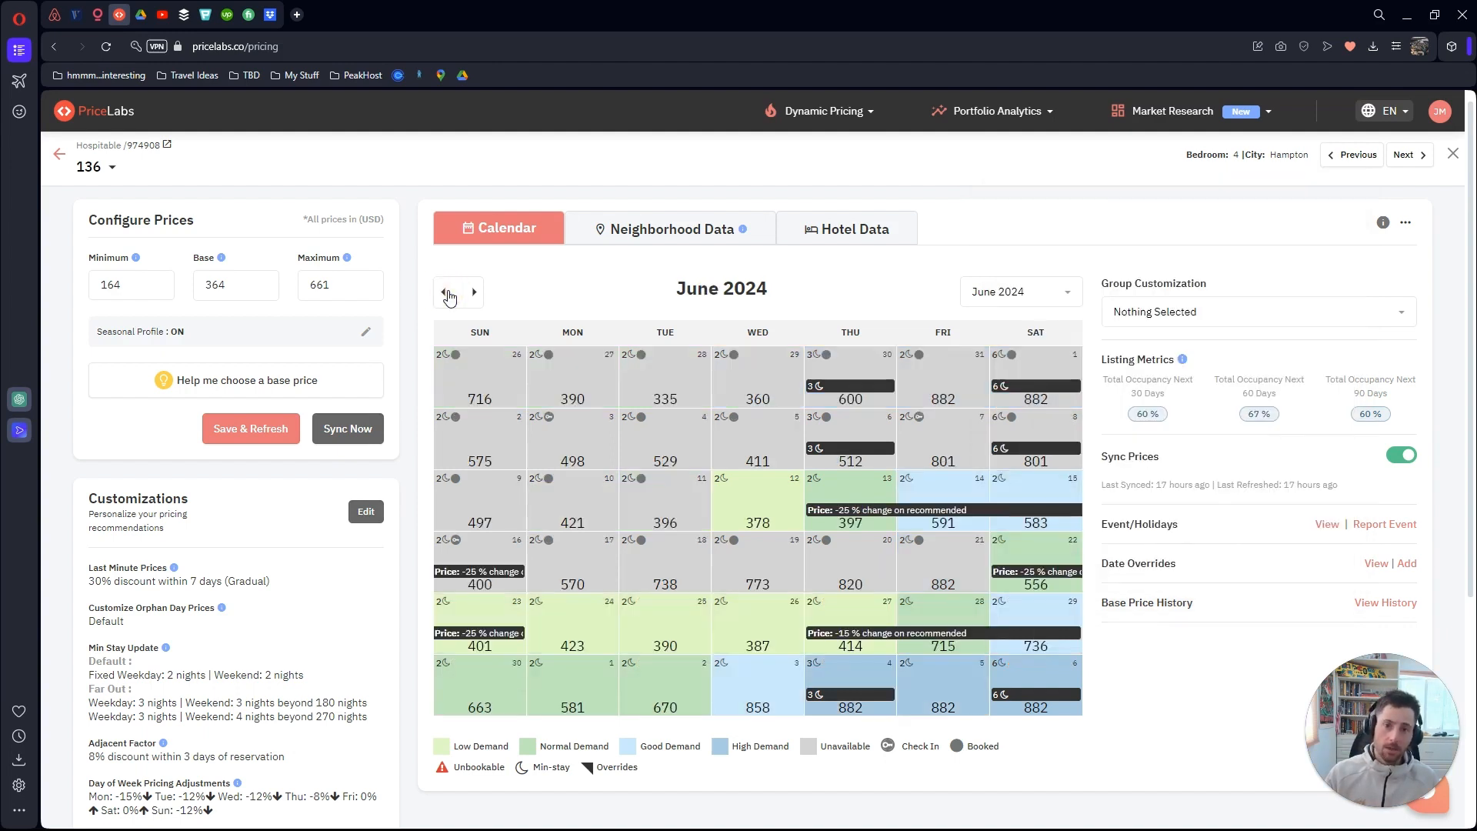
pyautogui.click(449, 297)
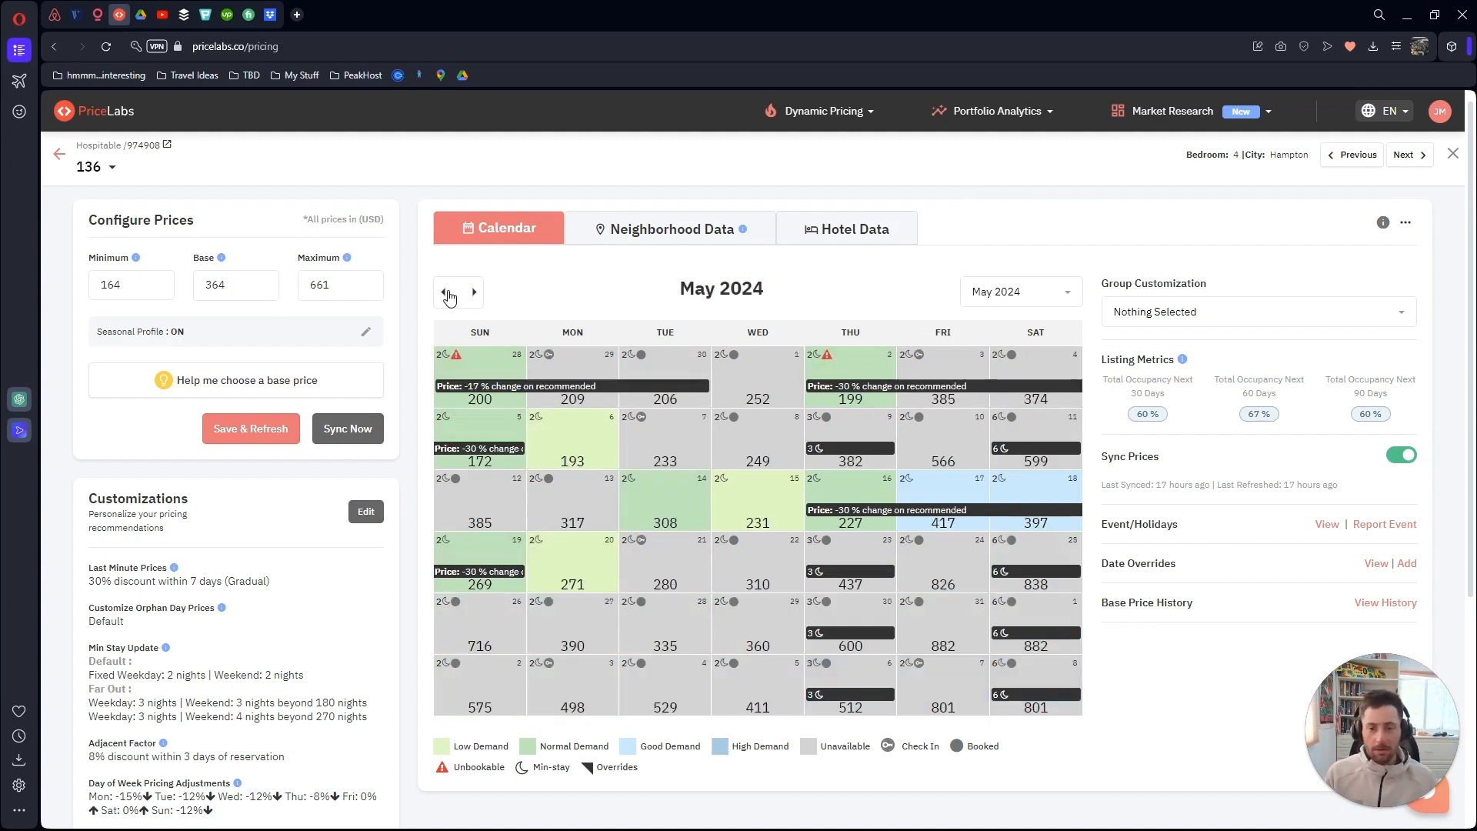
pyautogui.click(450, 297)
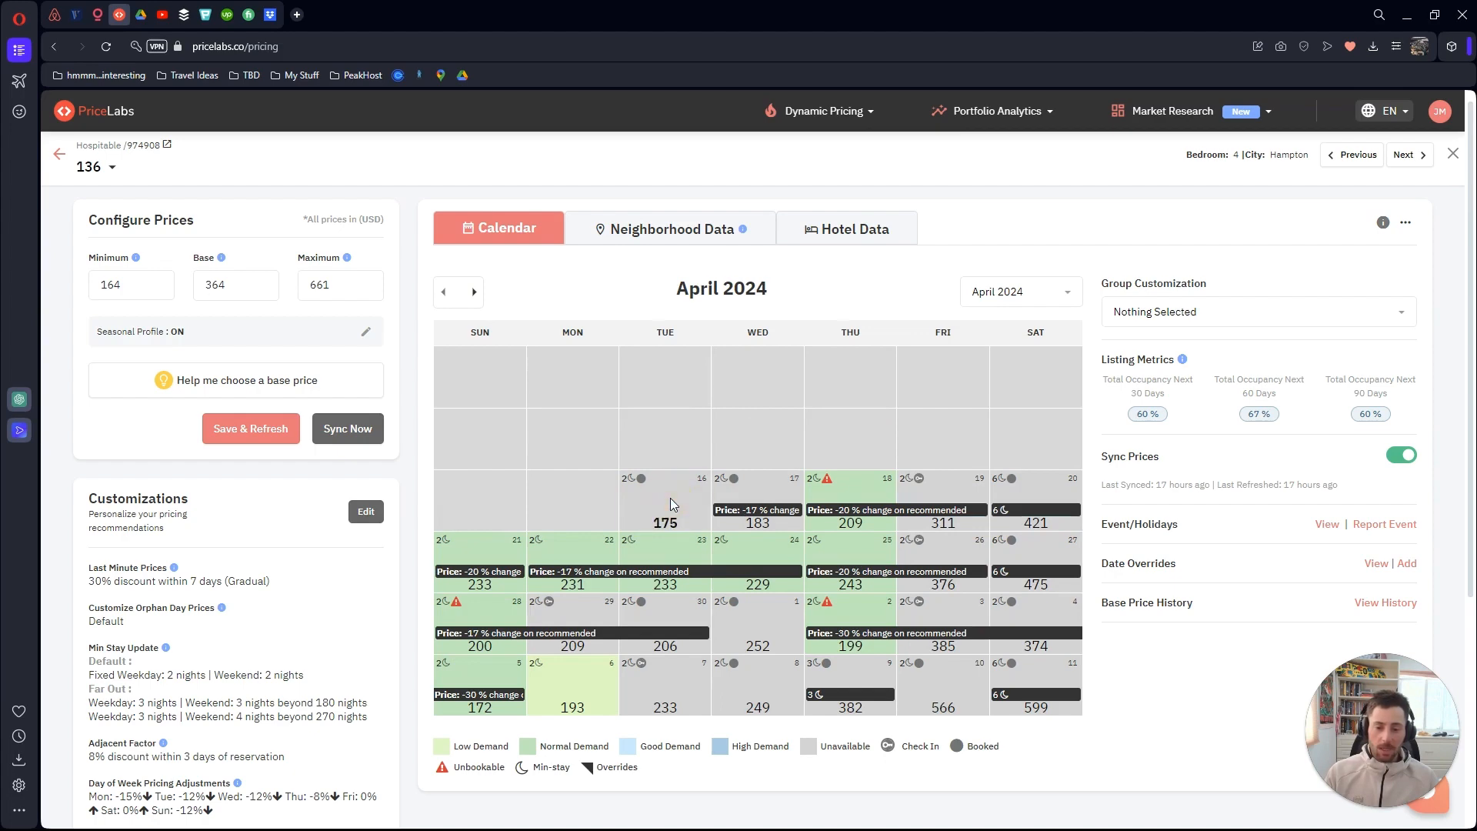
pyautogui.click(730, 500)
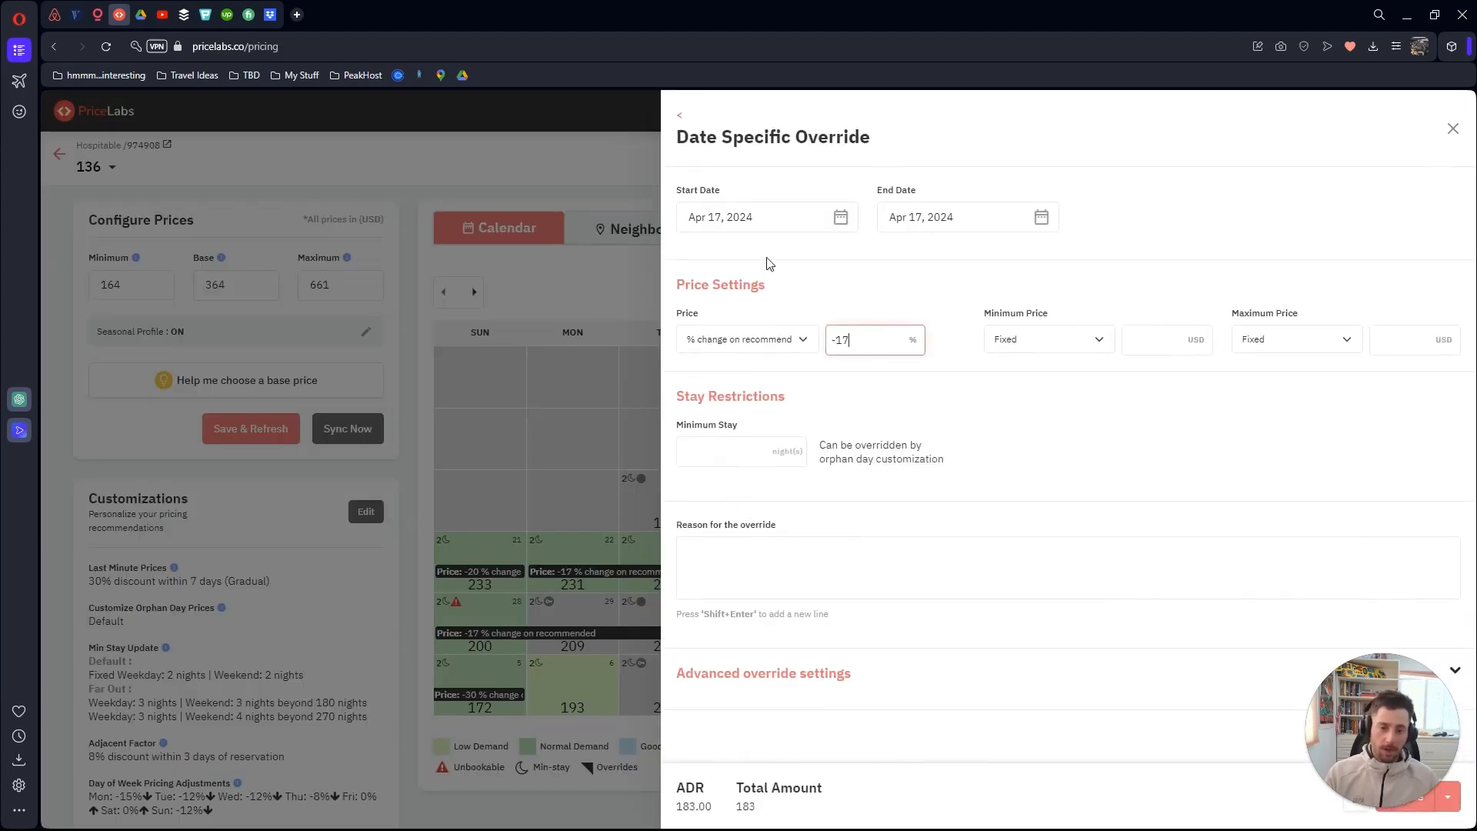
pyautogui.click(961, 217)
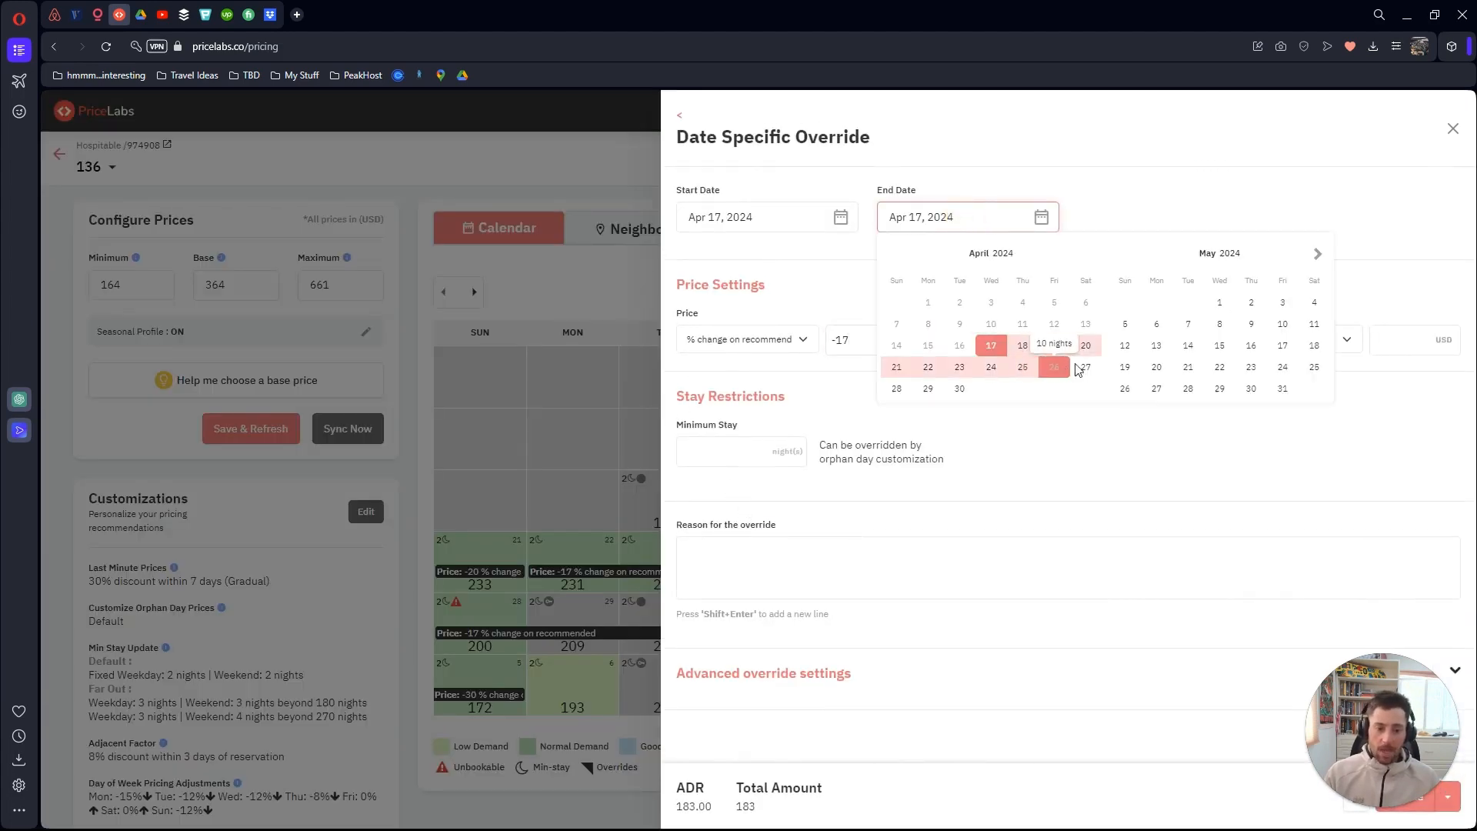
pyautogui.click(959, 388)
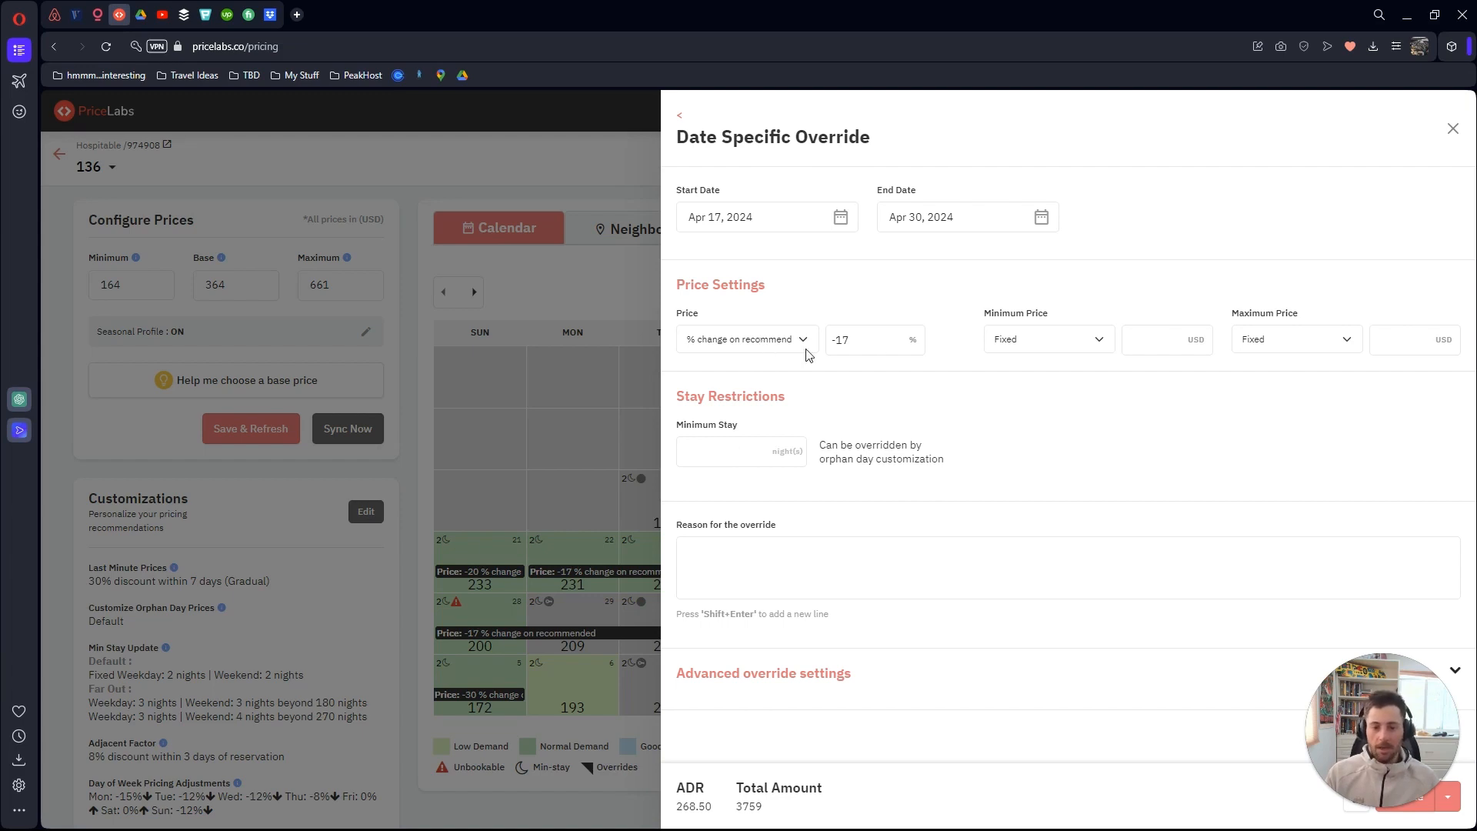
# Examine the override's minimum stay field and the calculation options for its minimum and maximum prices
pyautogui.click(753, 444)
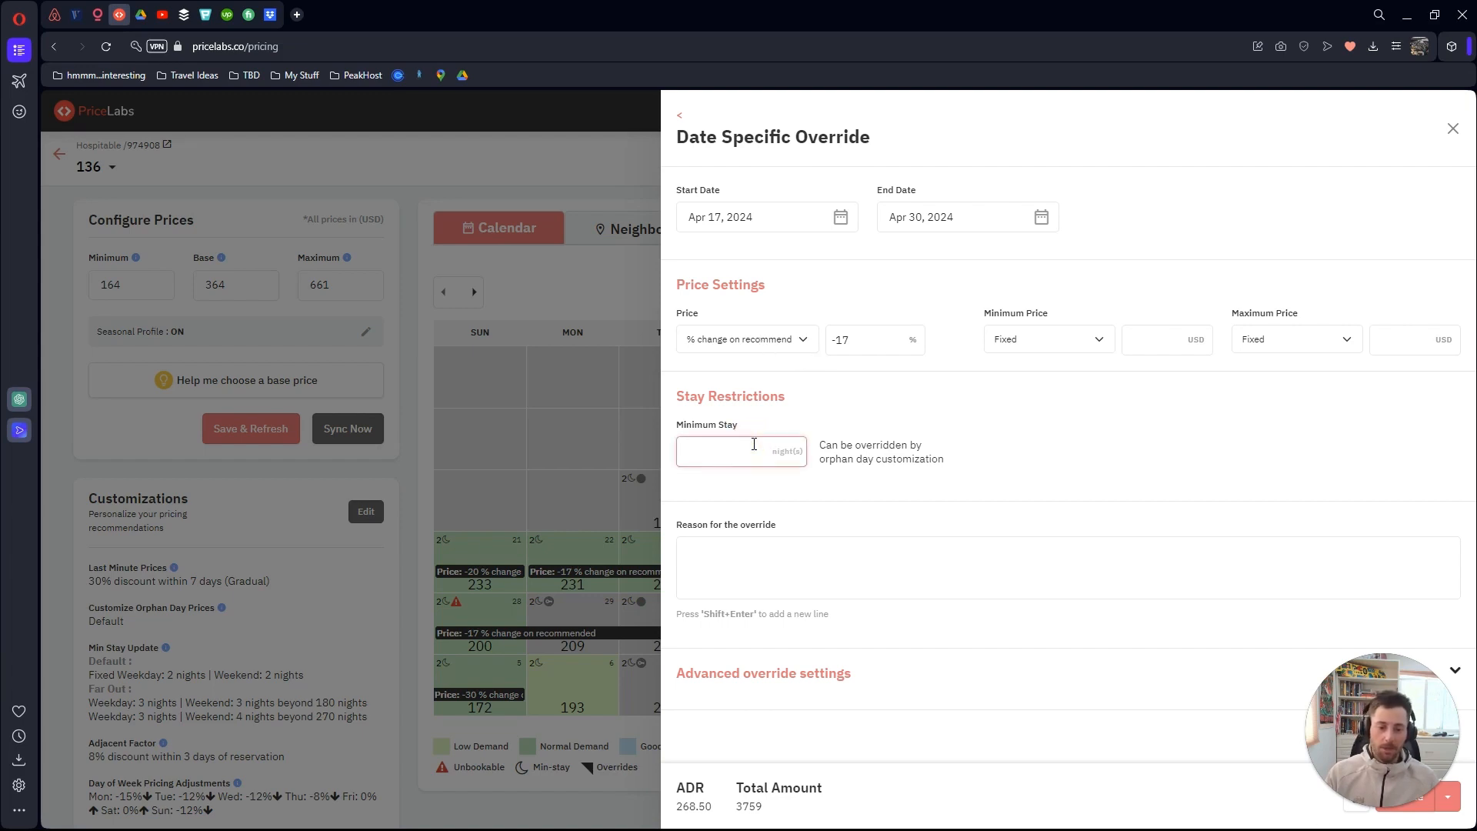
pyautogui.click(1088, 338)
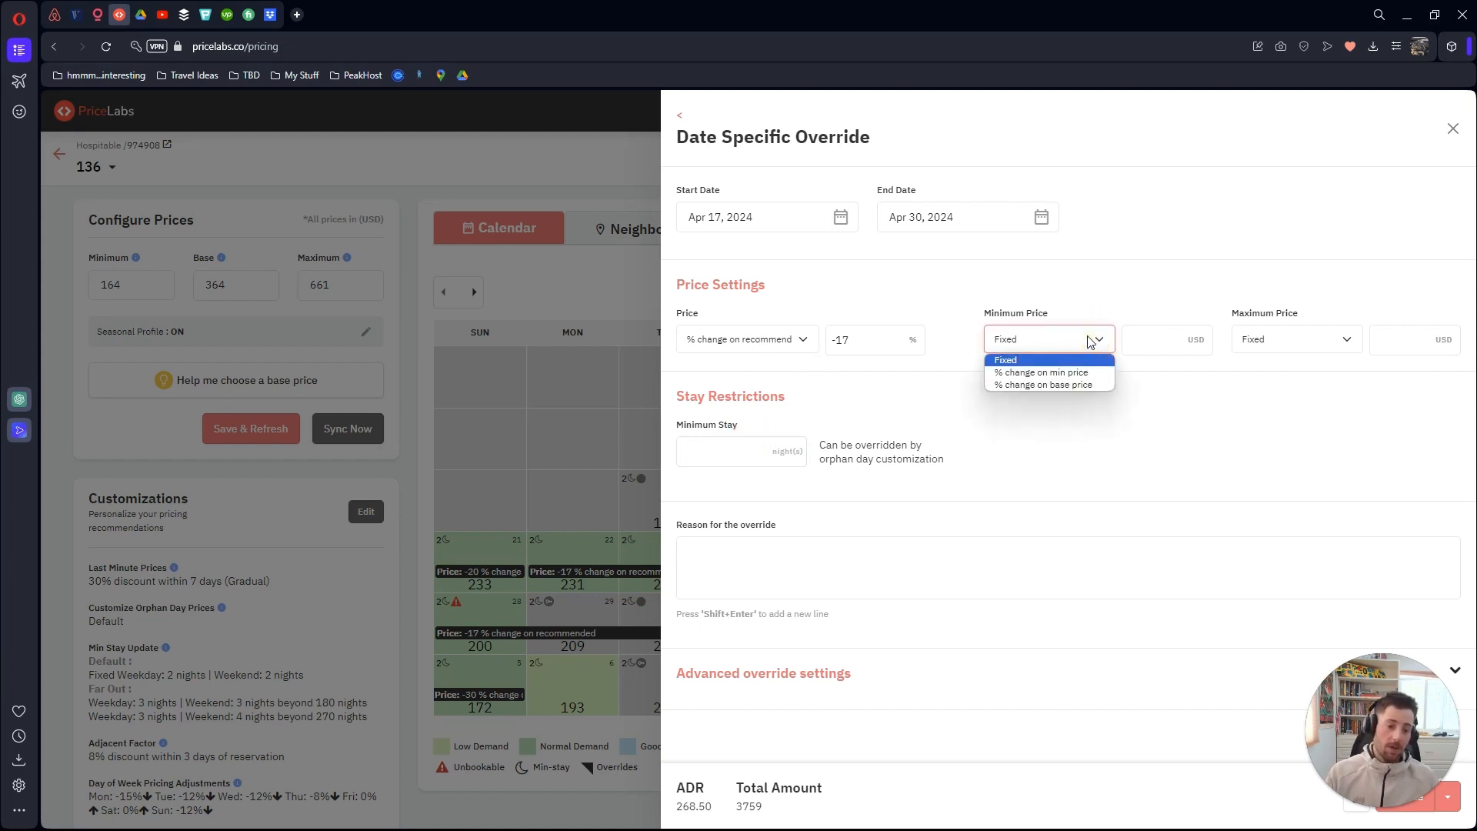
pyautogui.click(1090, 340)
pyautogui.click(1344, 338)
pyautogui.click(1336, 335)
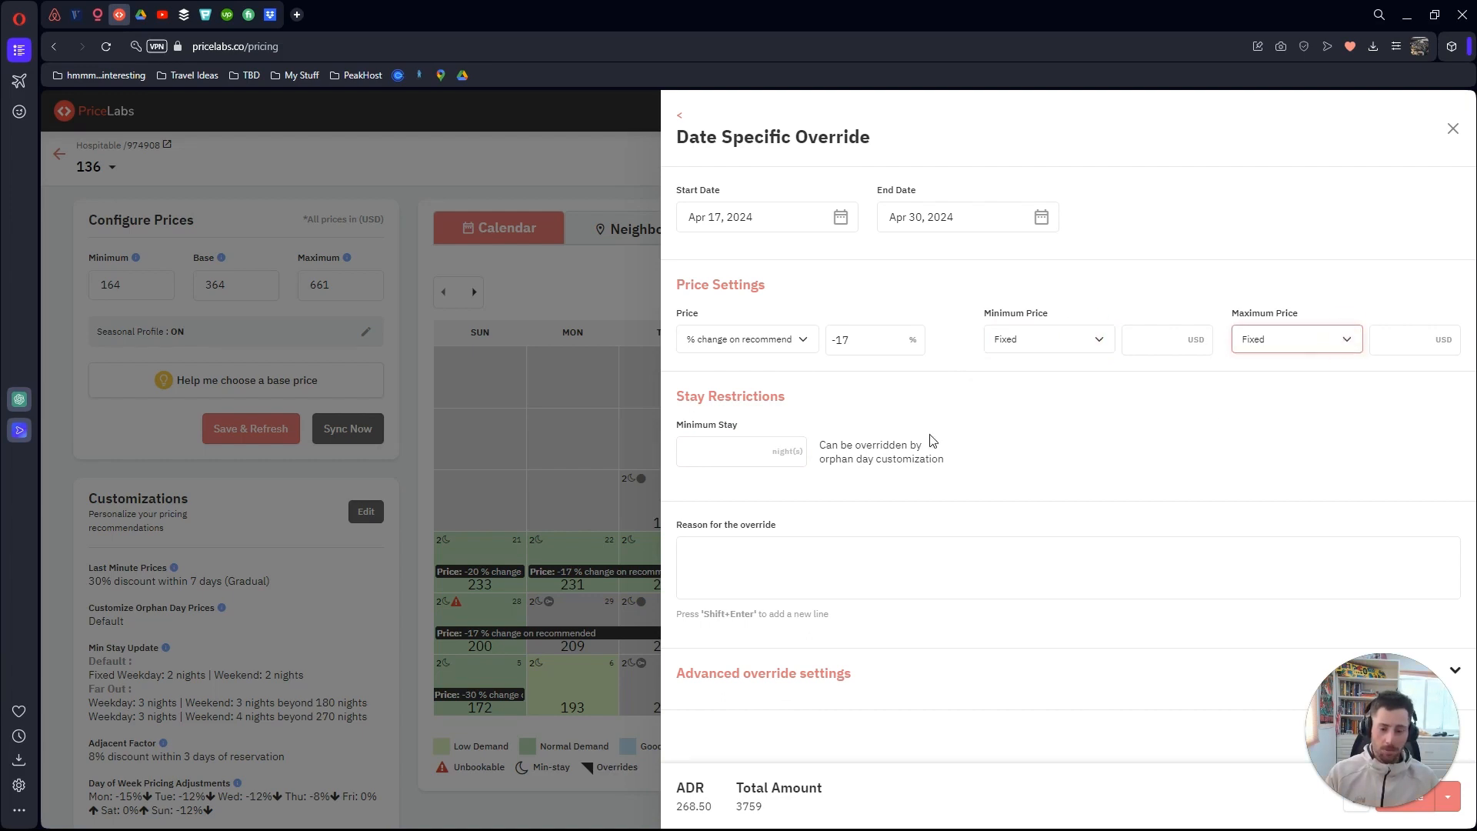
# Limit the override to Sunday, Monday, Tuesday and Wednesday in the advanced override settings
pyautogui.click(907, 689)
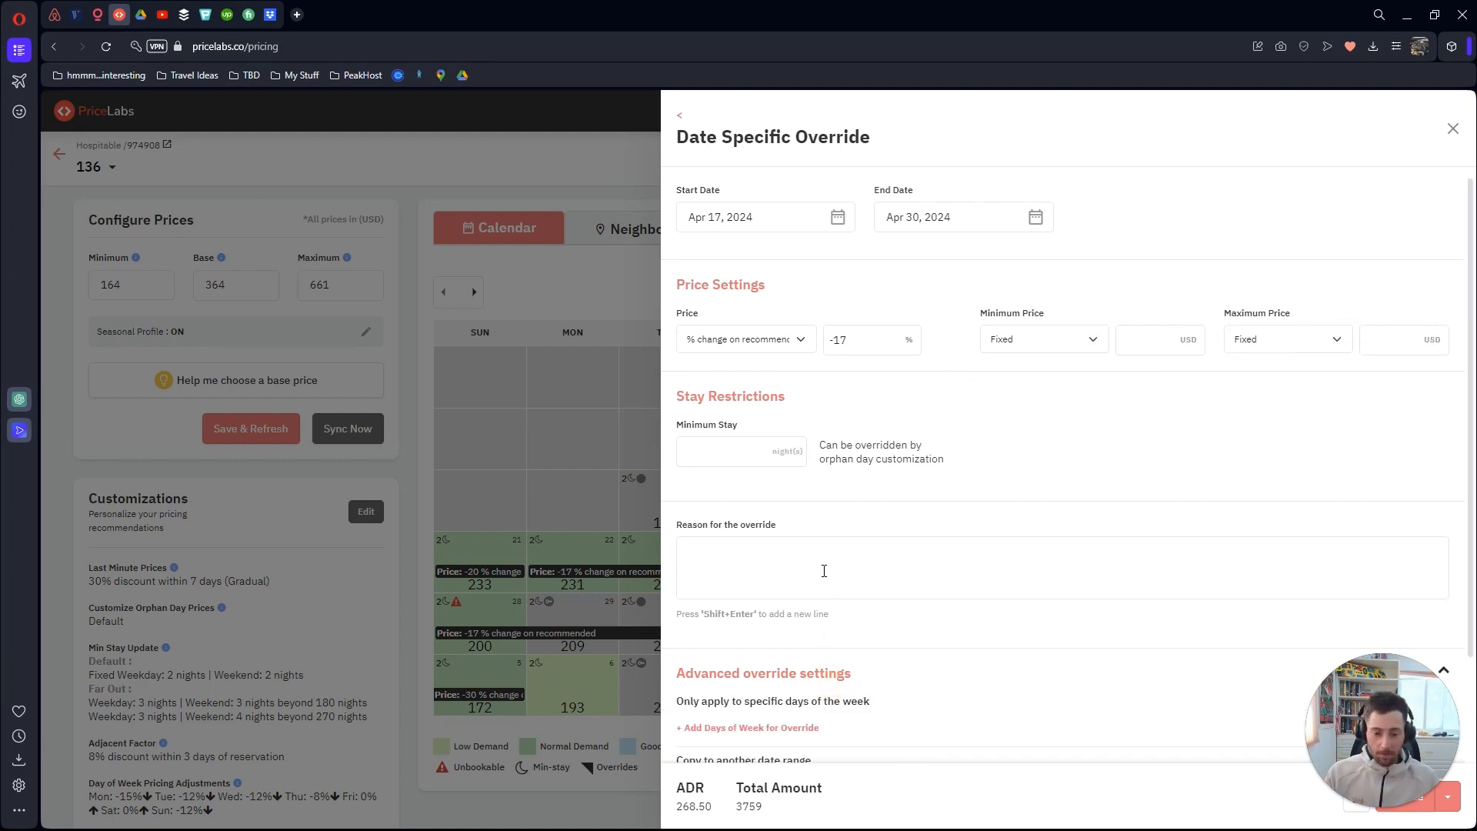
pyautogui.scroll(-2, 804, 473)
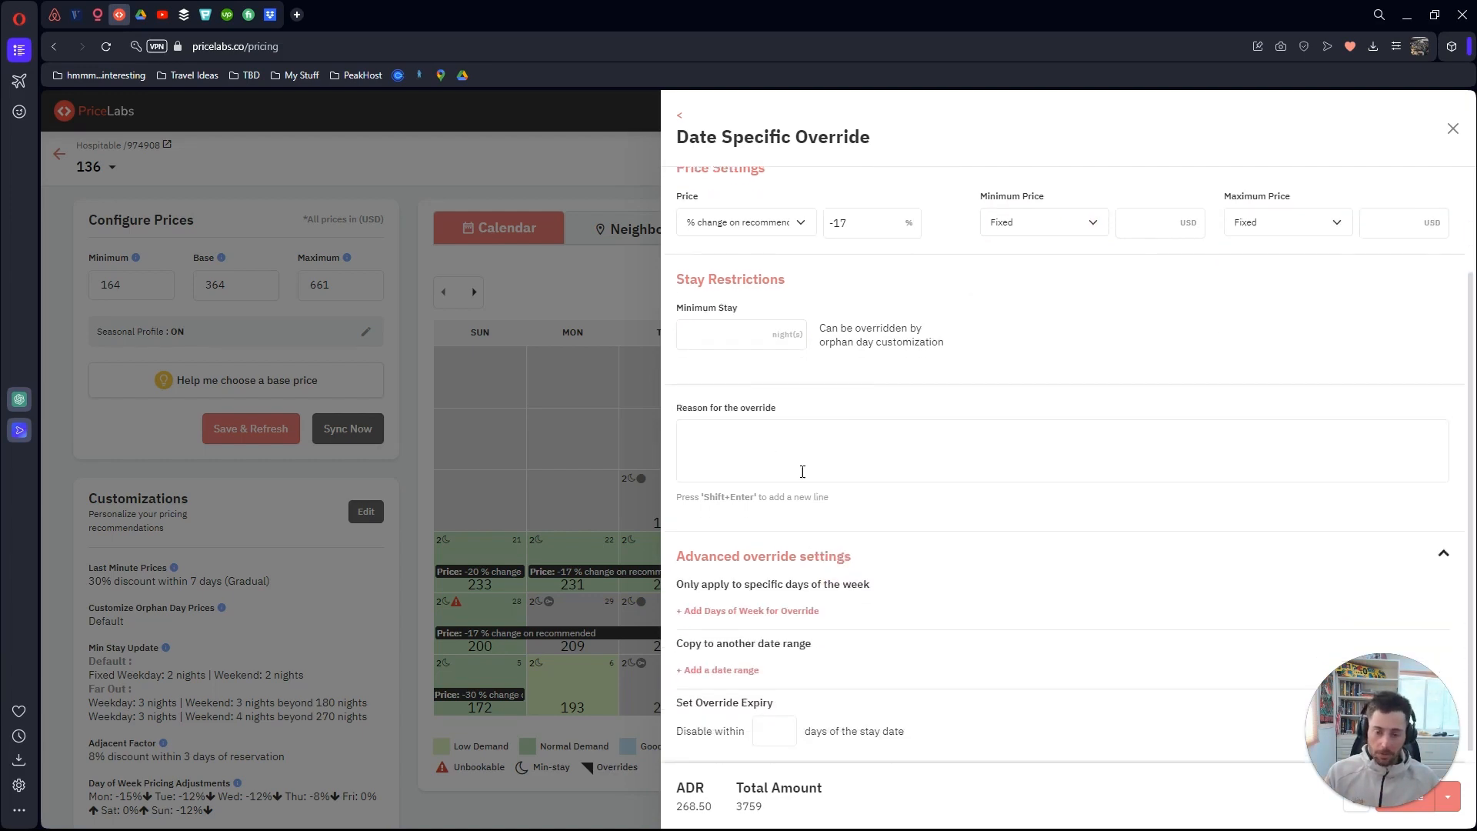
pyautogui.click(810, 613)
pyautogui.scroll(-1, 804, 607)
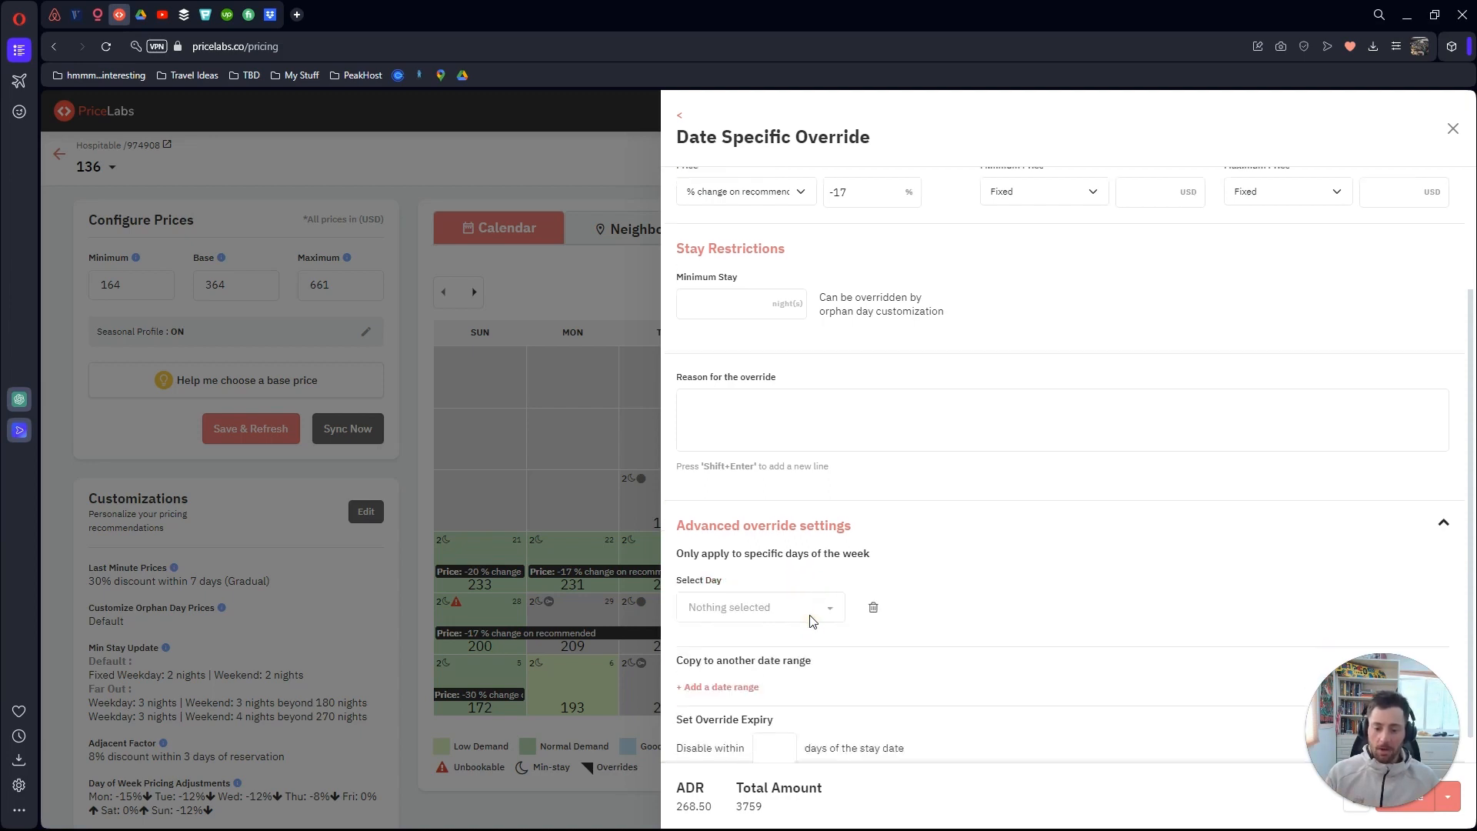
pyautogui.click(792, 589)
pyautogui.click(731, 552)
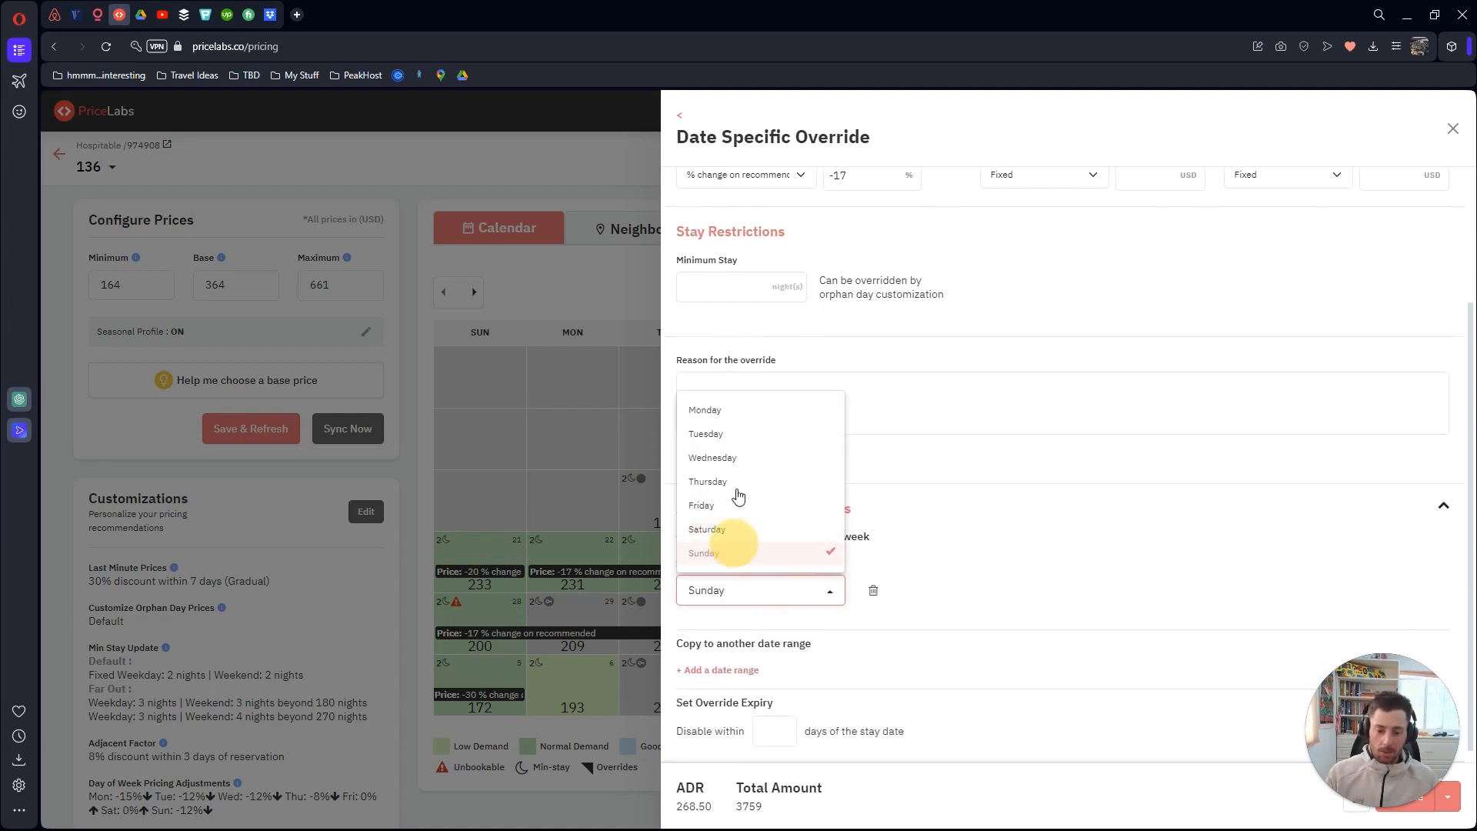
pyautogui.click(734, 458)
pyautogui.click(737, 435)
pyautogui.click(716, 410)
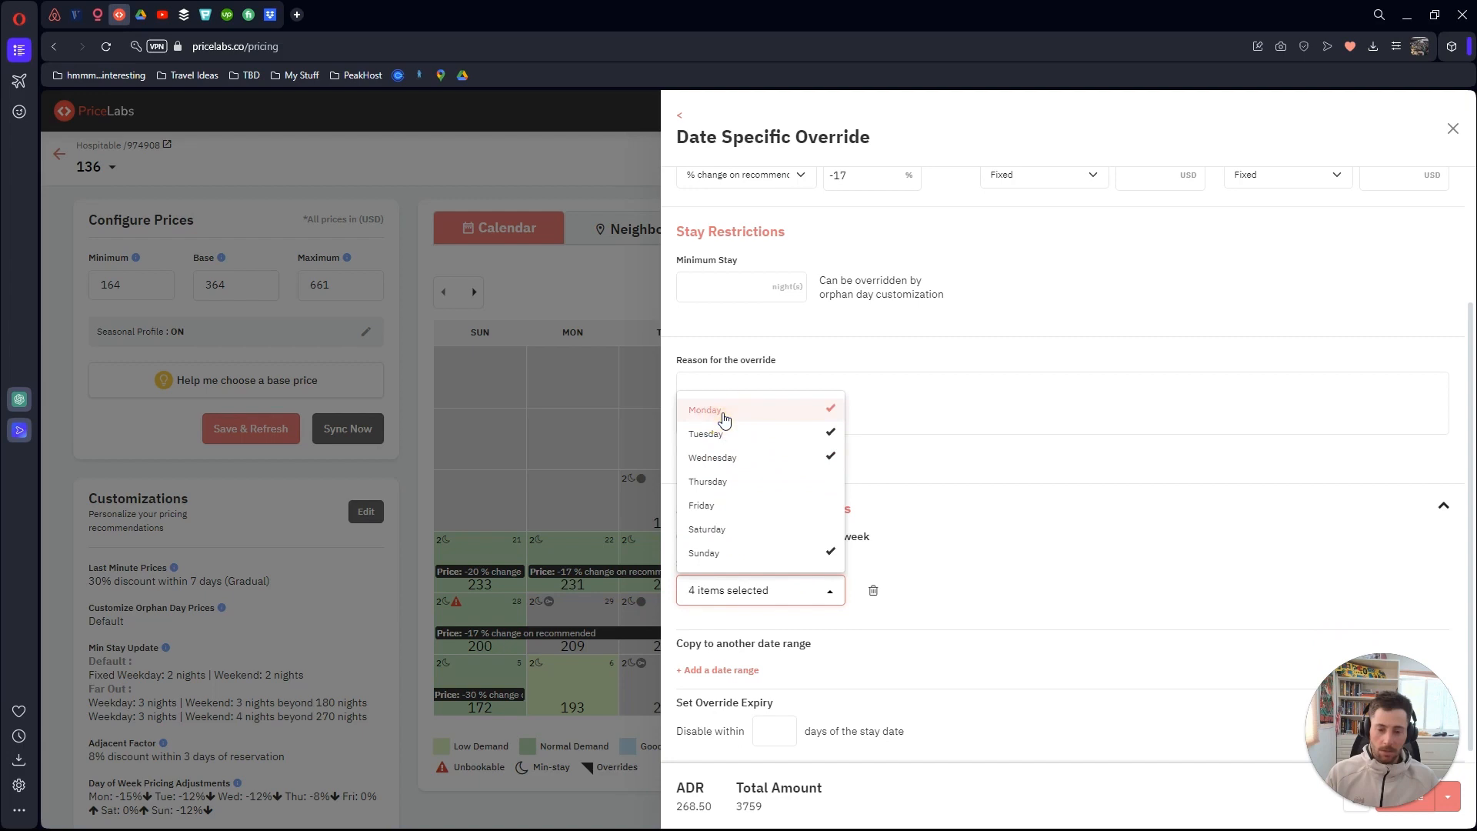
pyautogui.click(944, 435)
# Extend the override's end date to May 29, 2024, review its price and advanced settings, and close the override without saving
pyautogui.scroll(3, 918, 463)
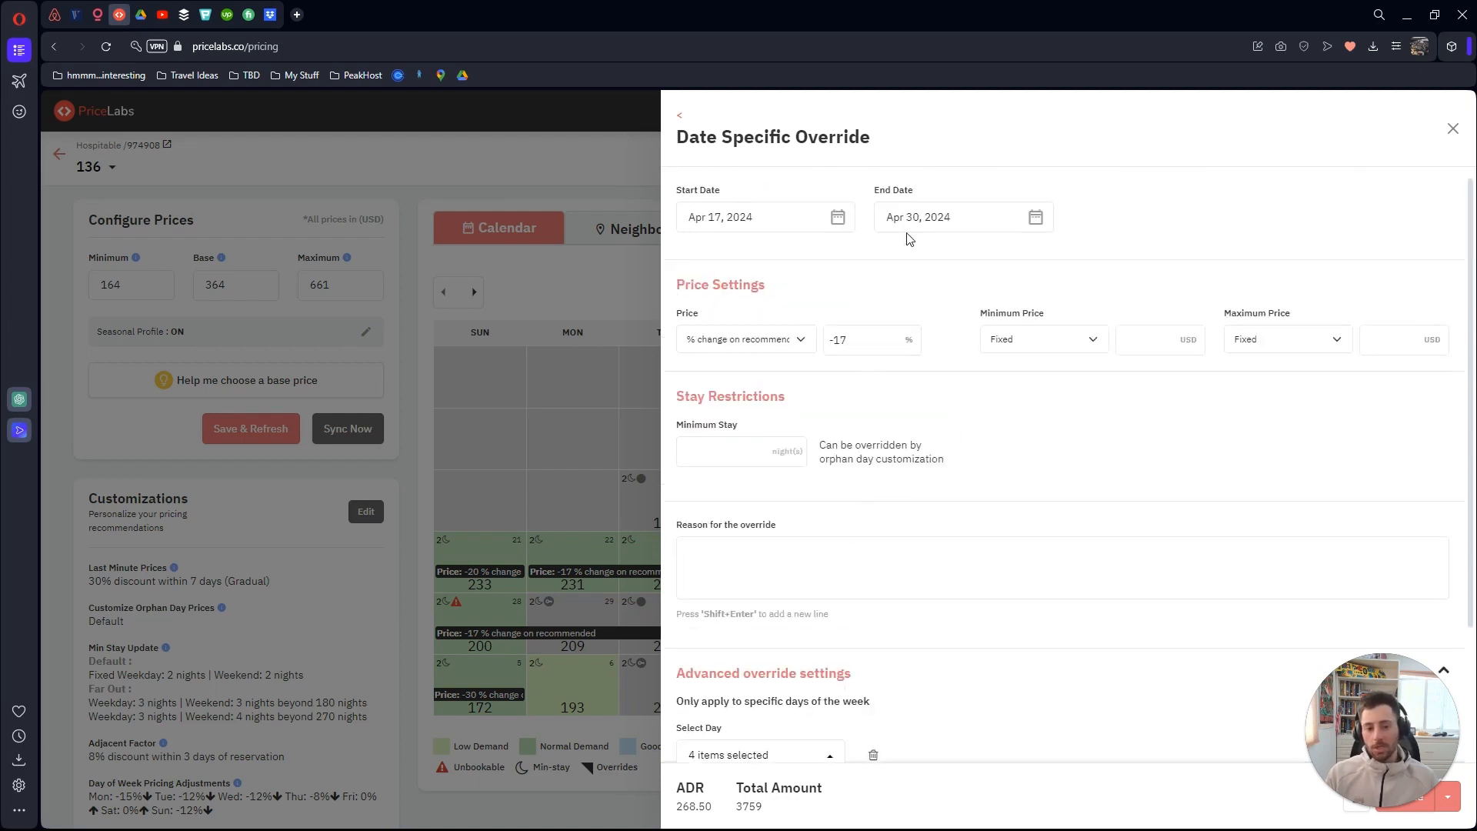
pyautogui.click(980, 216)
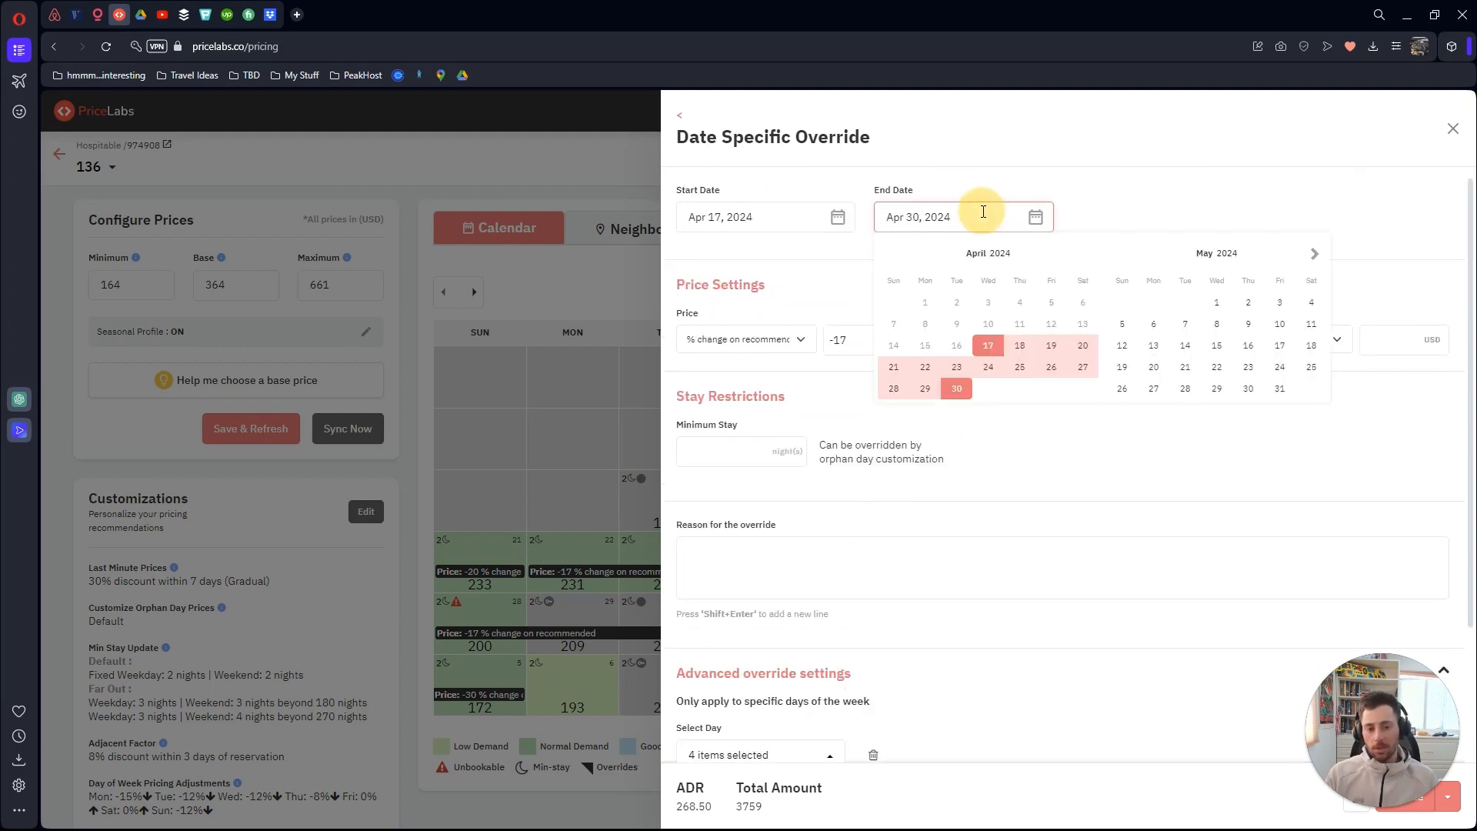
pyautogui.click(1214, 388)
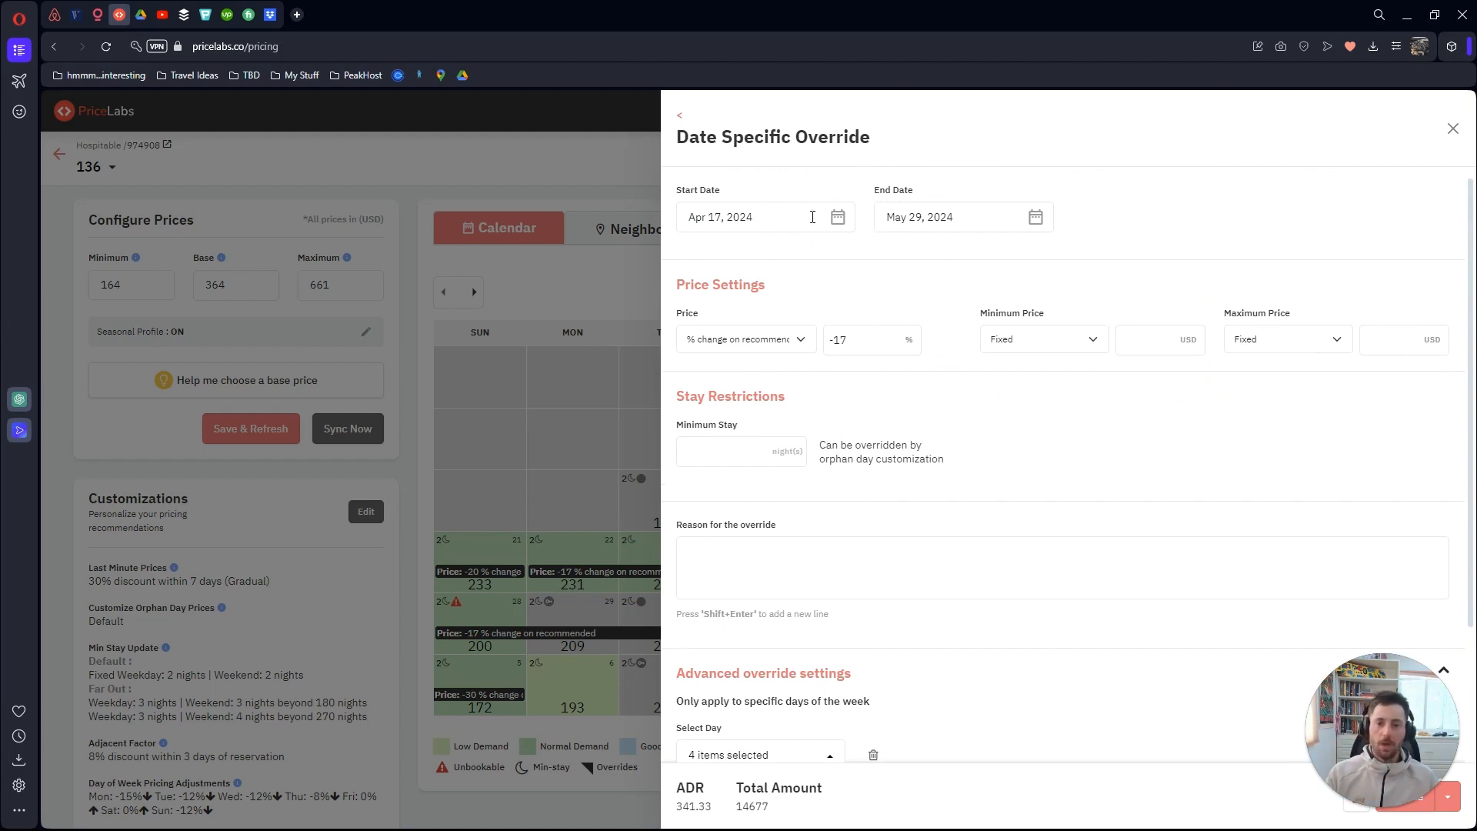
pyautogui.moveTo(854, 335); pyautogui.dragTo(814, 345)
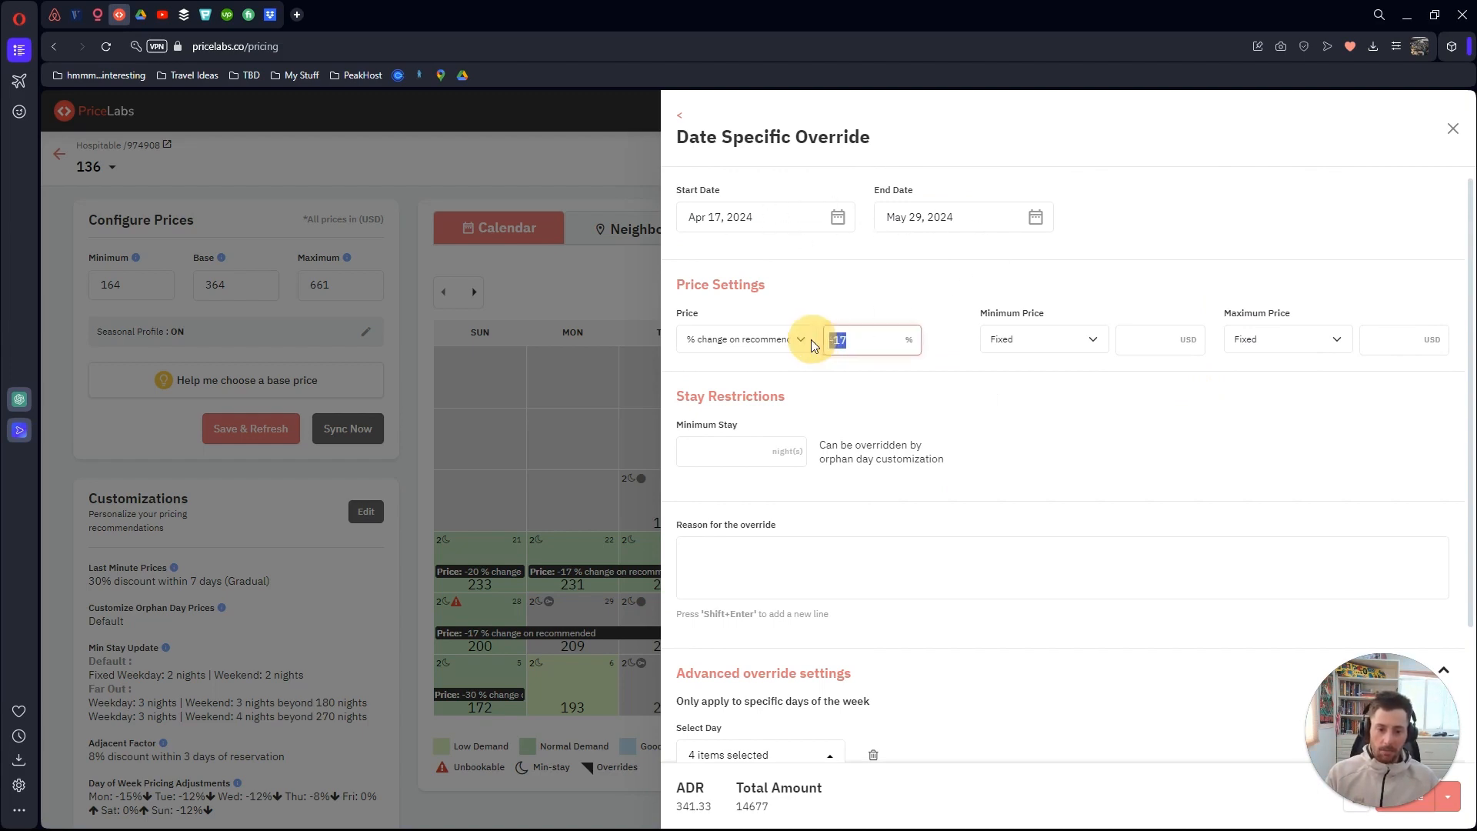
pyautogui.click(900, 377)
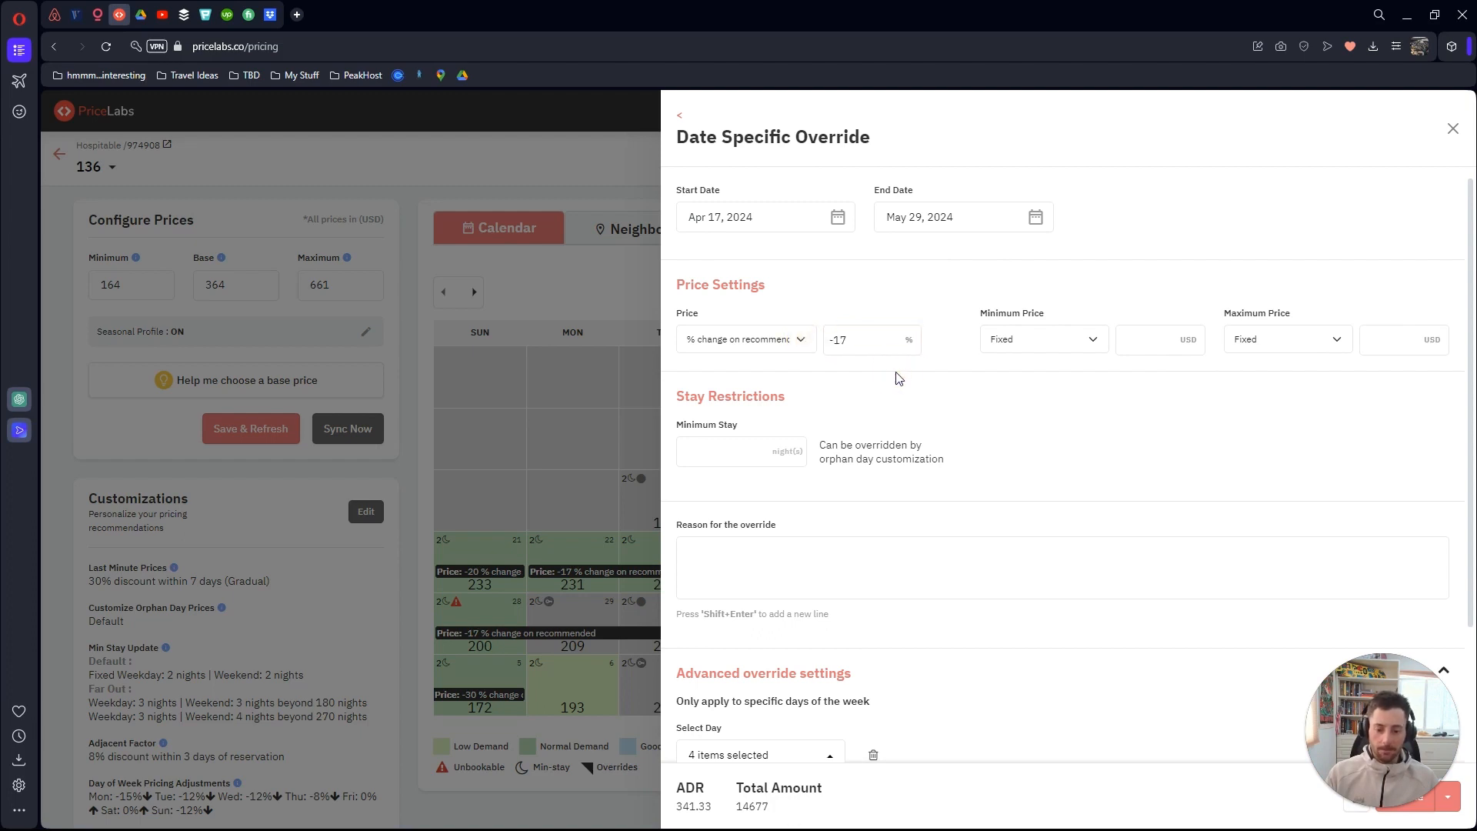
pyautogui.scroll(-2, 898, 378)
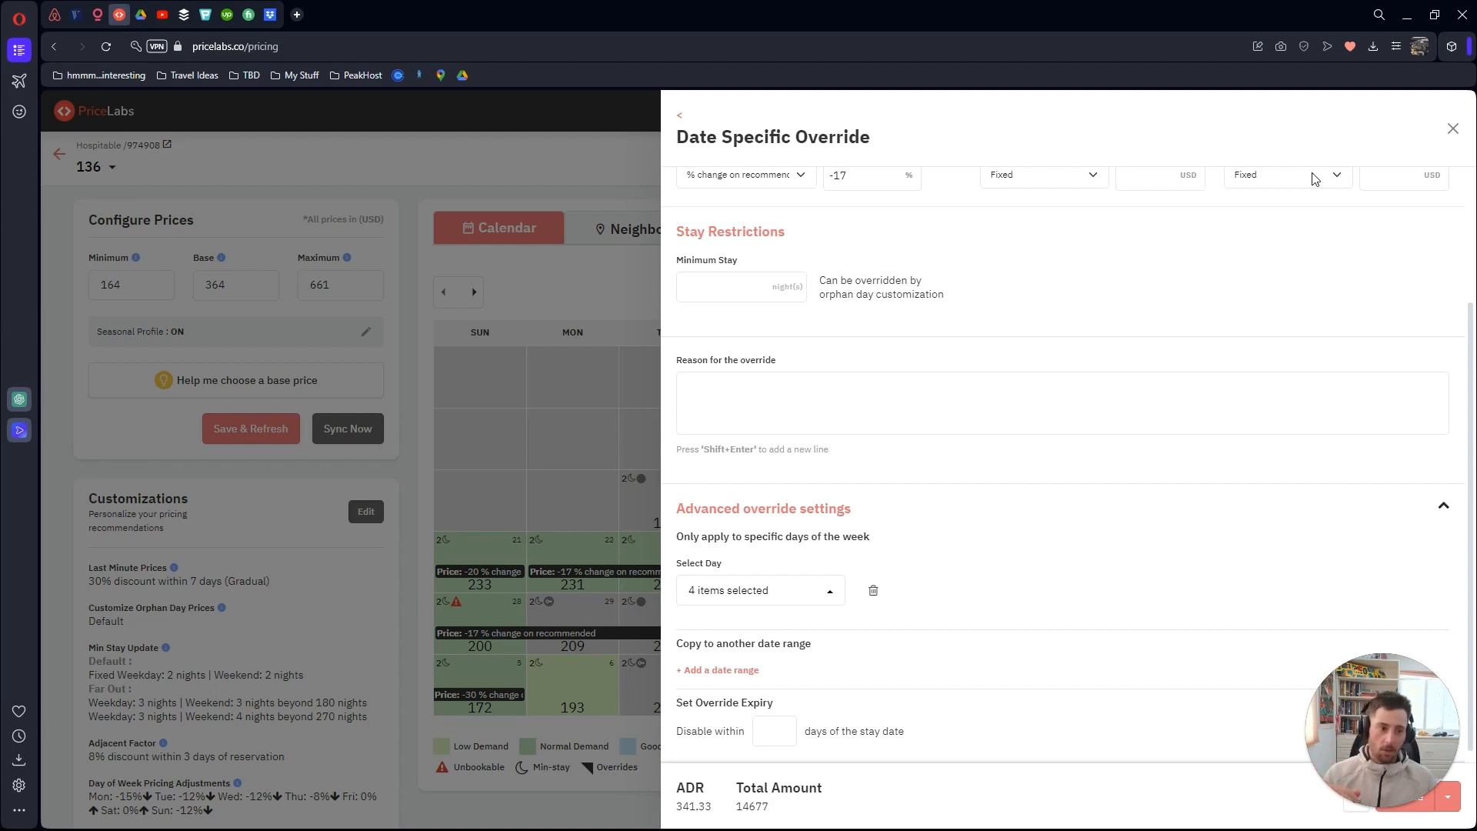
pyautogui.click(1452, 130)
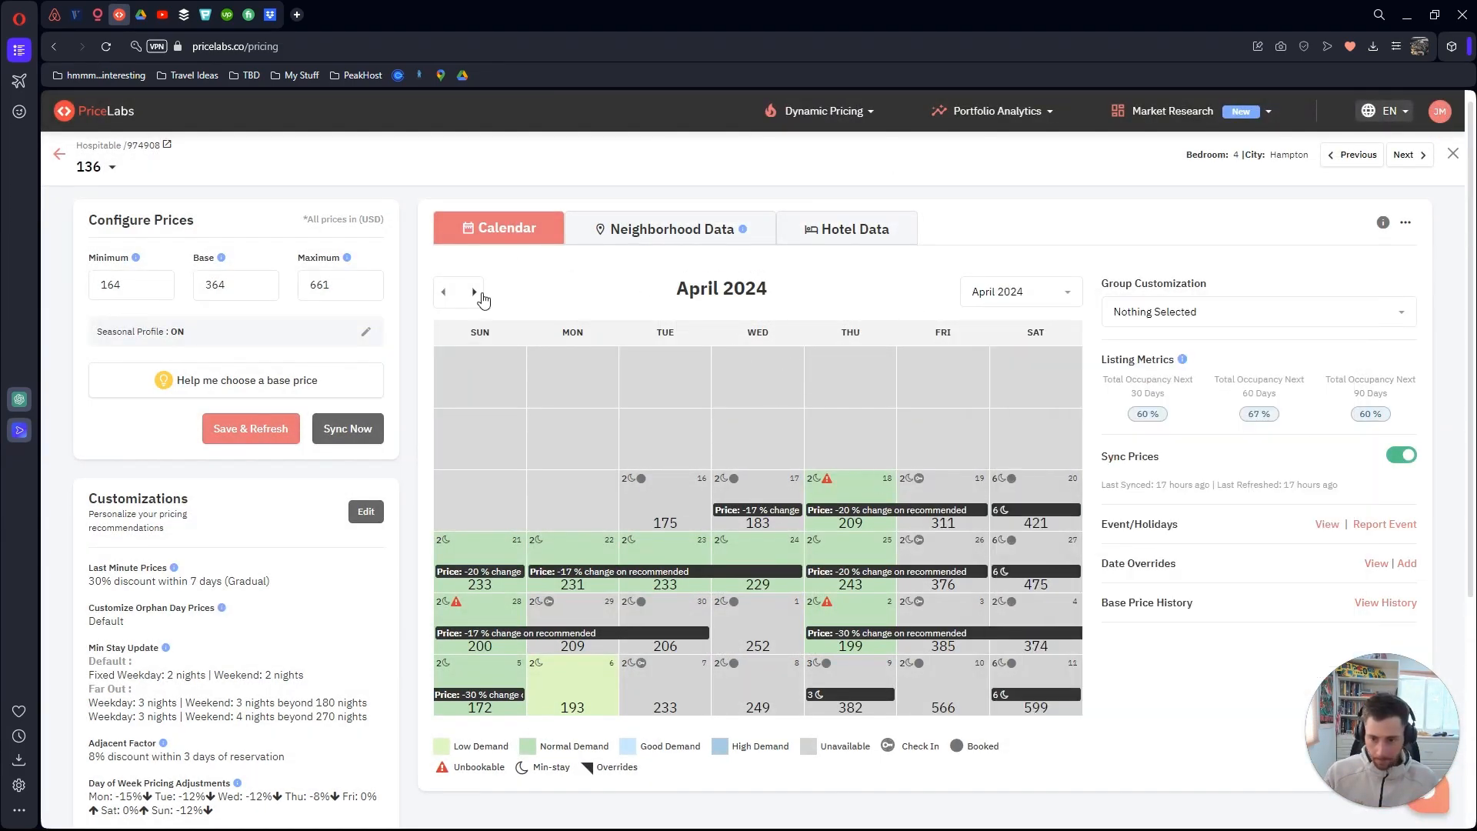
# Examine the May 2024 calendar price breakdowns for May 24, May 10 and May 7, including demand factors and occupancy adjustments
pyautogui.click(474, 292)
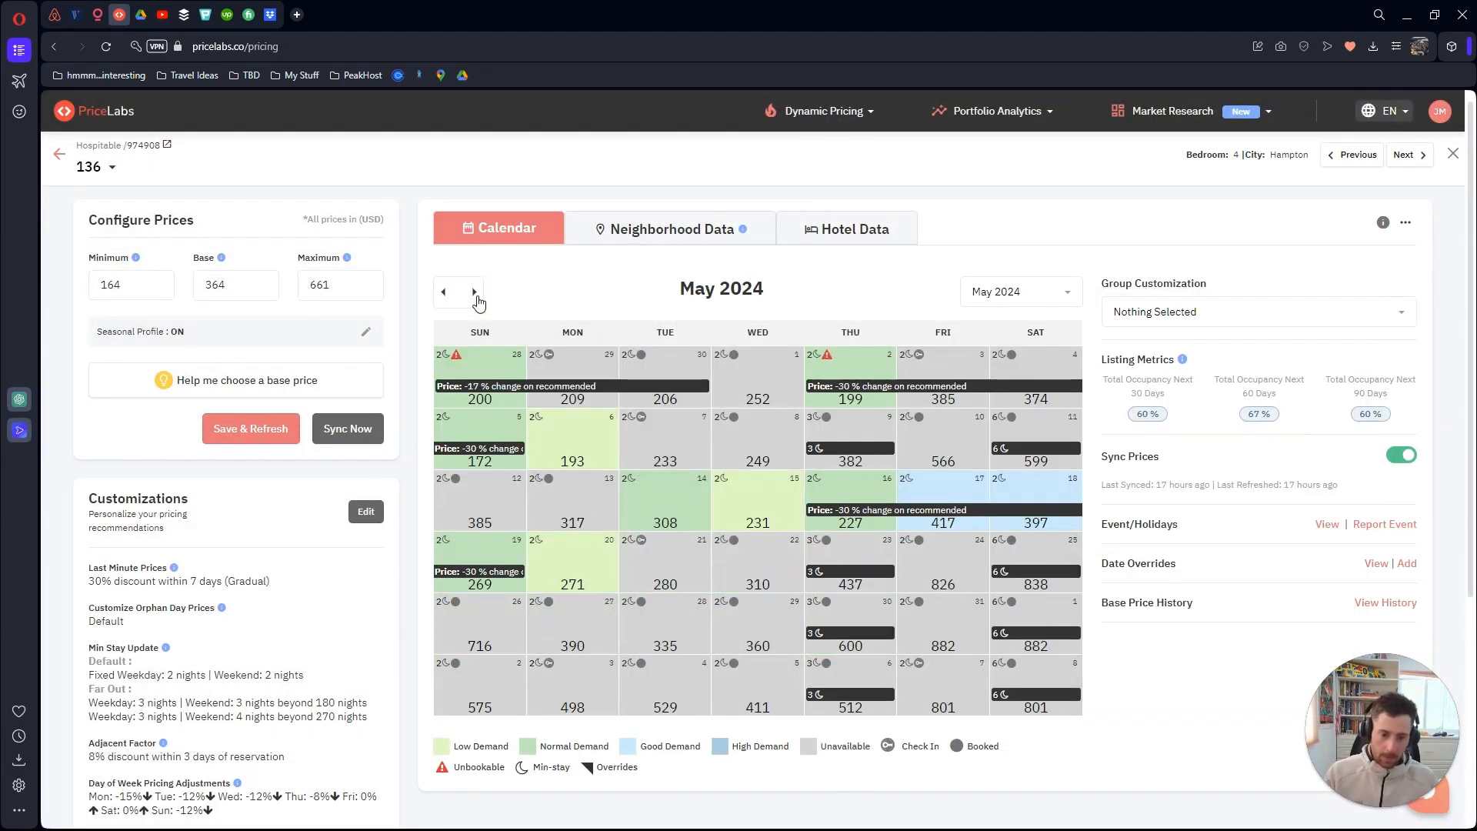
pyautogui.moveTo(671, 464)
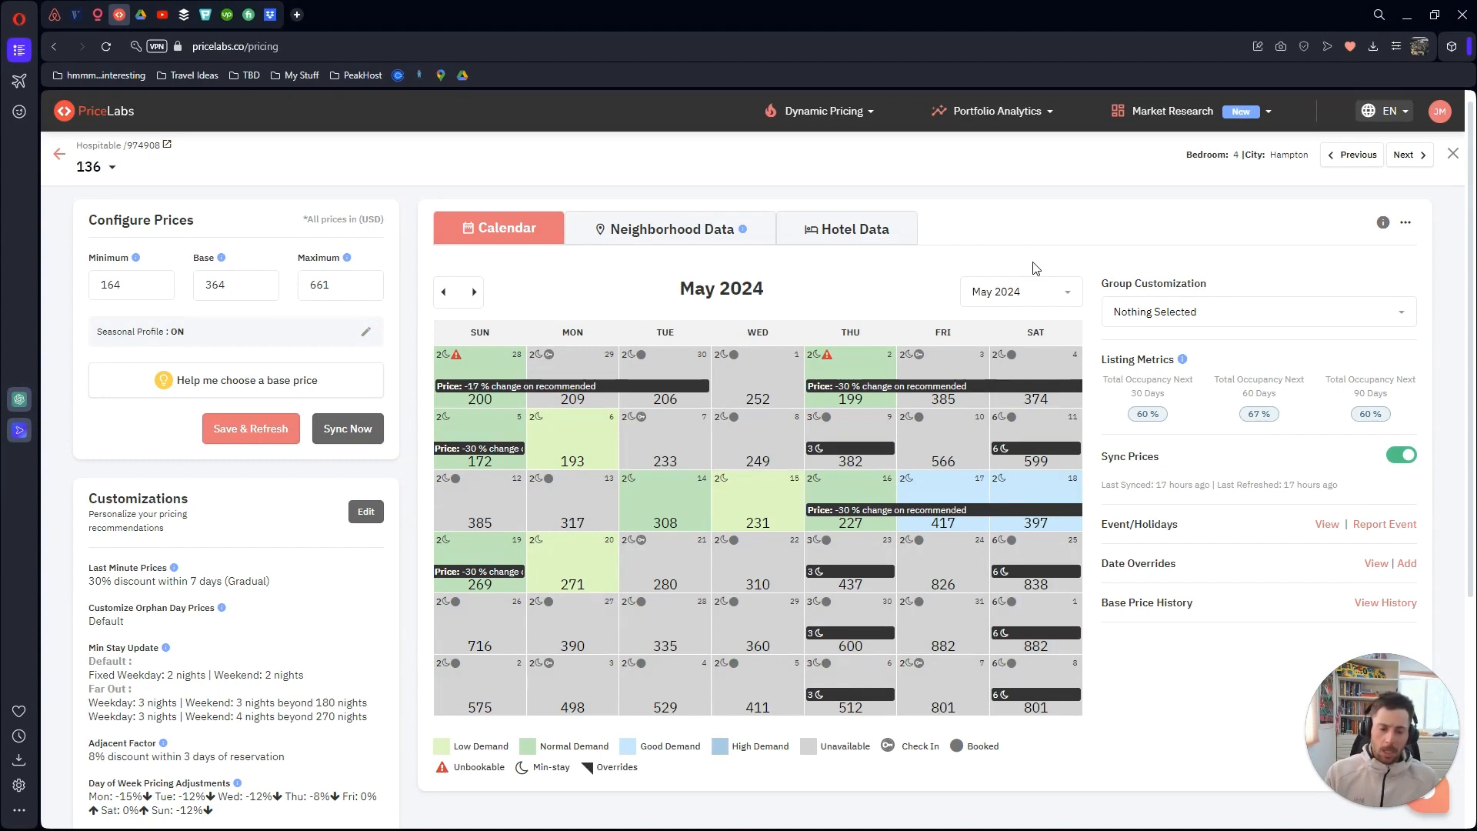
pyautogui.moveTo(954, 586)
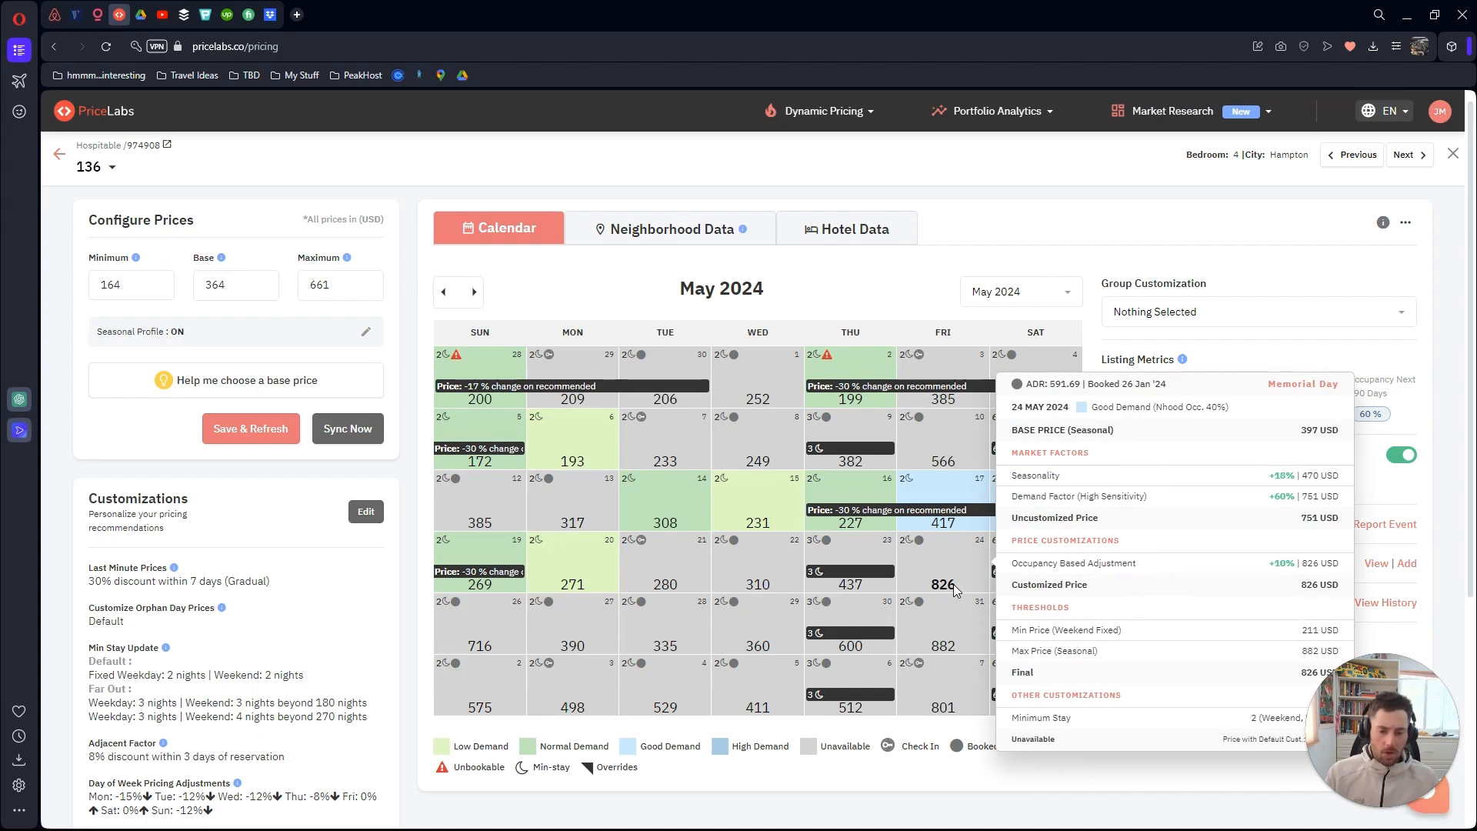
pyautogui.moveTo(957, 464)
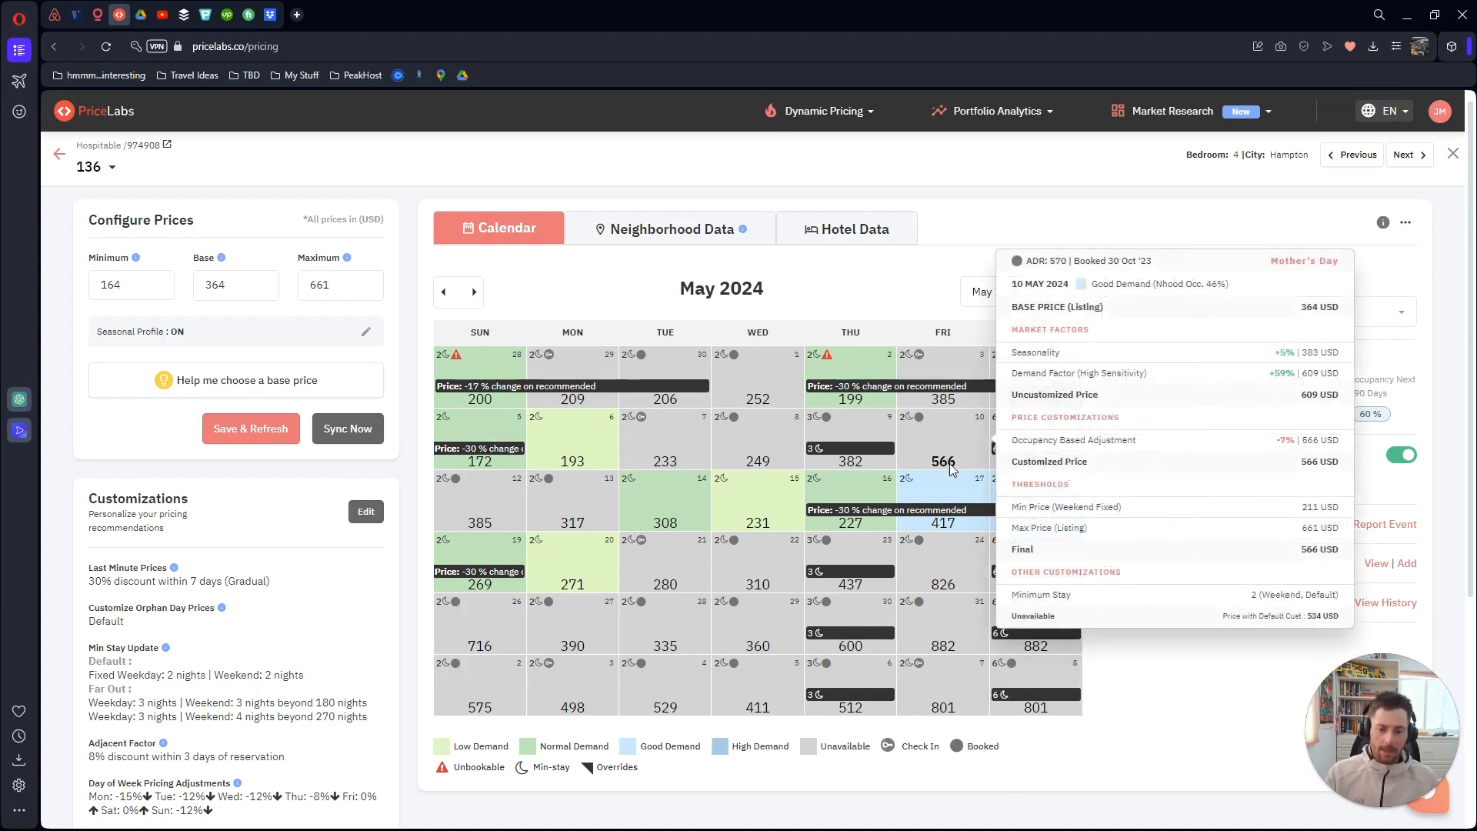
pyautogui.moveTo(759, 468)
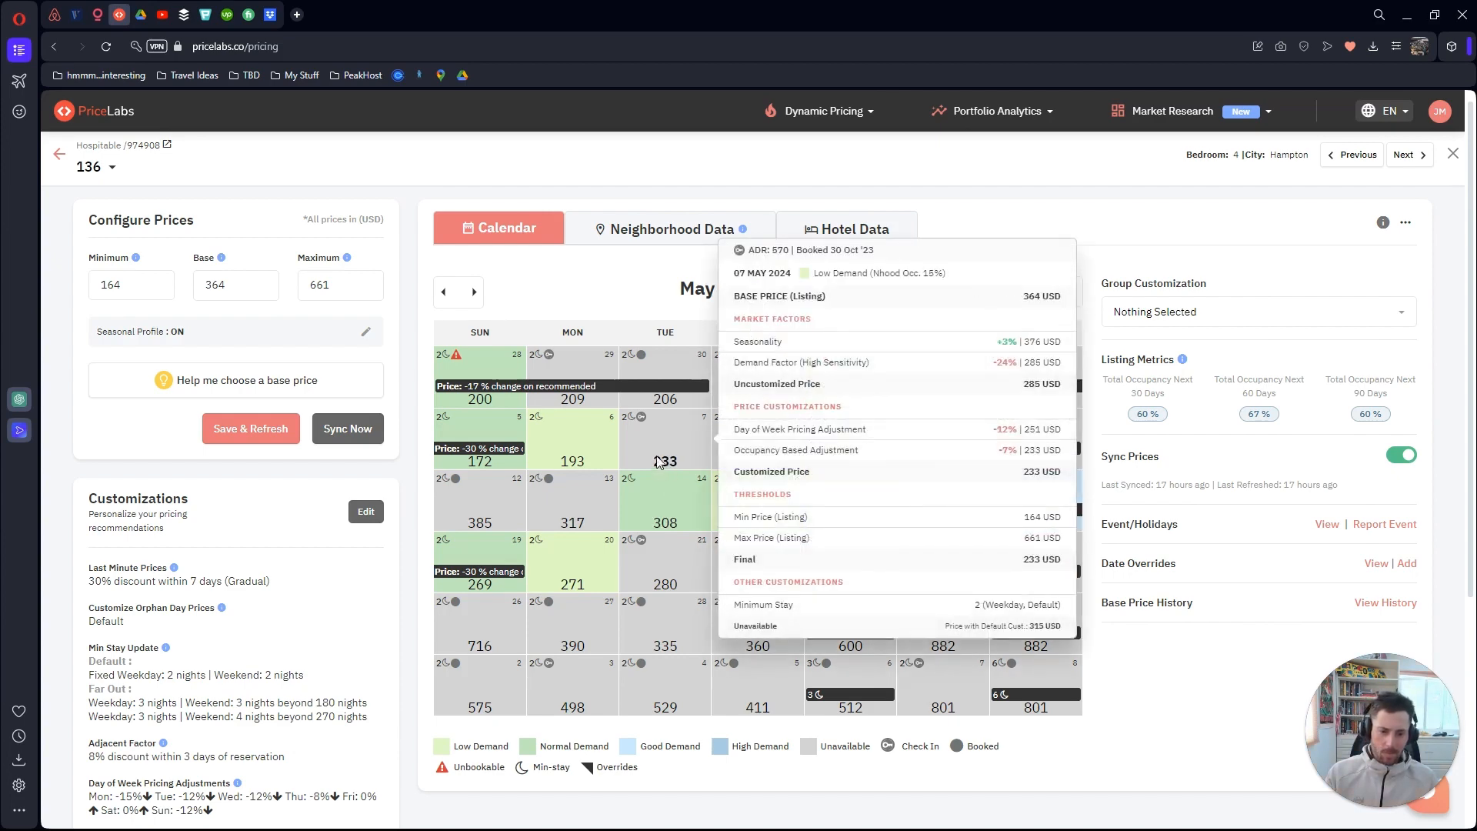
# Compare calendar prices and overrides across April to July 2024, and review the listing's customizations summary
pyautogui.click(472, 292)
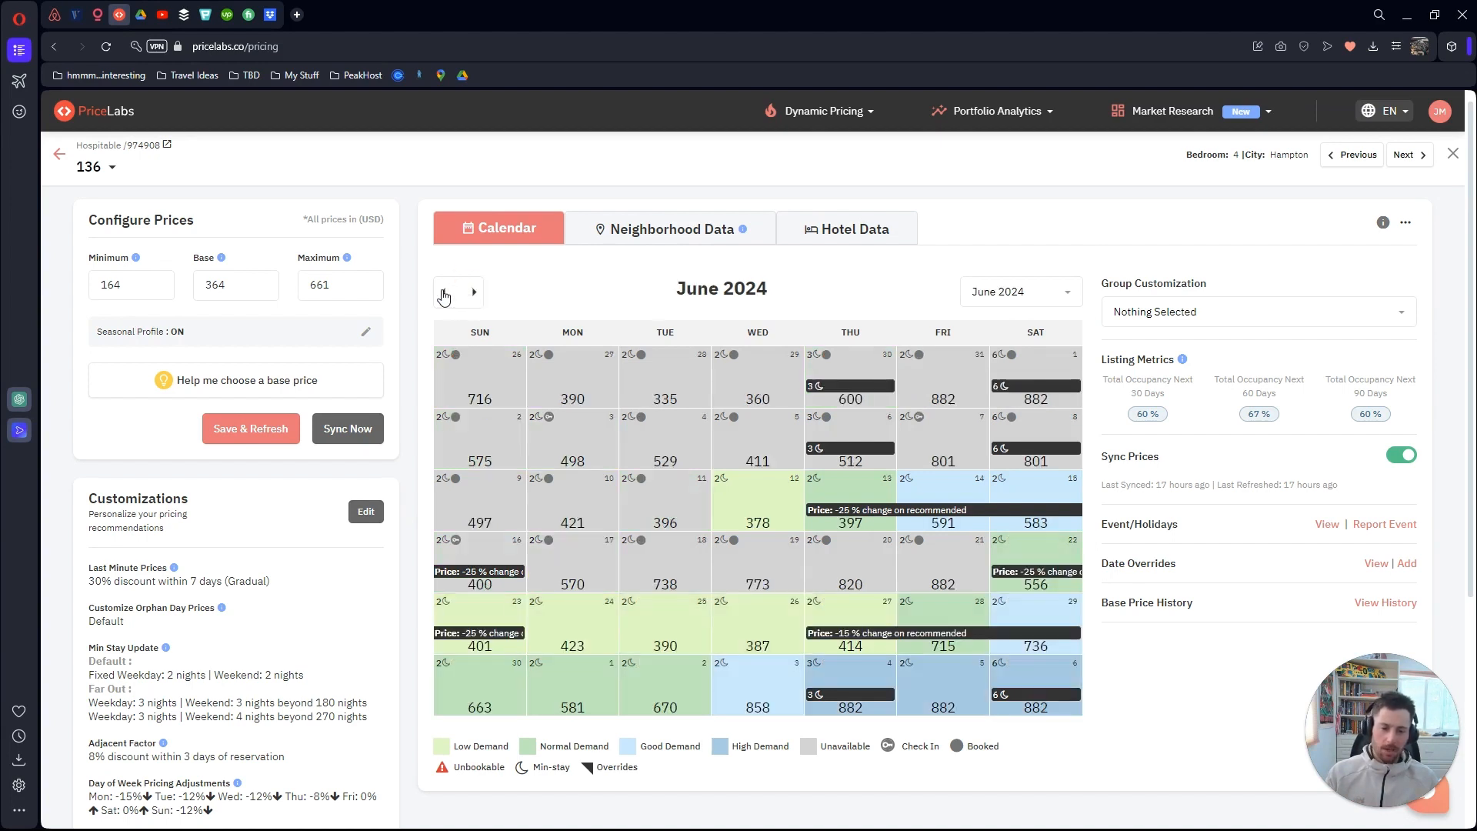
pyautogui.click(444, 293)
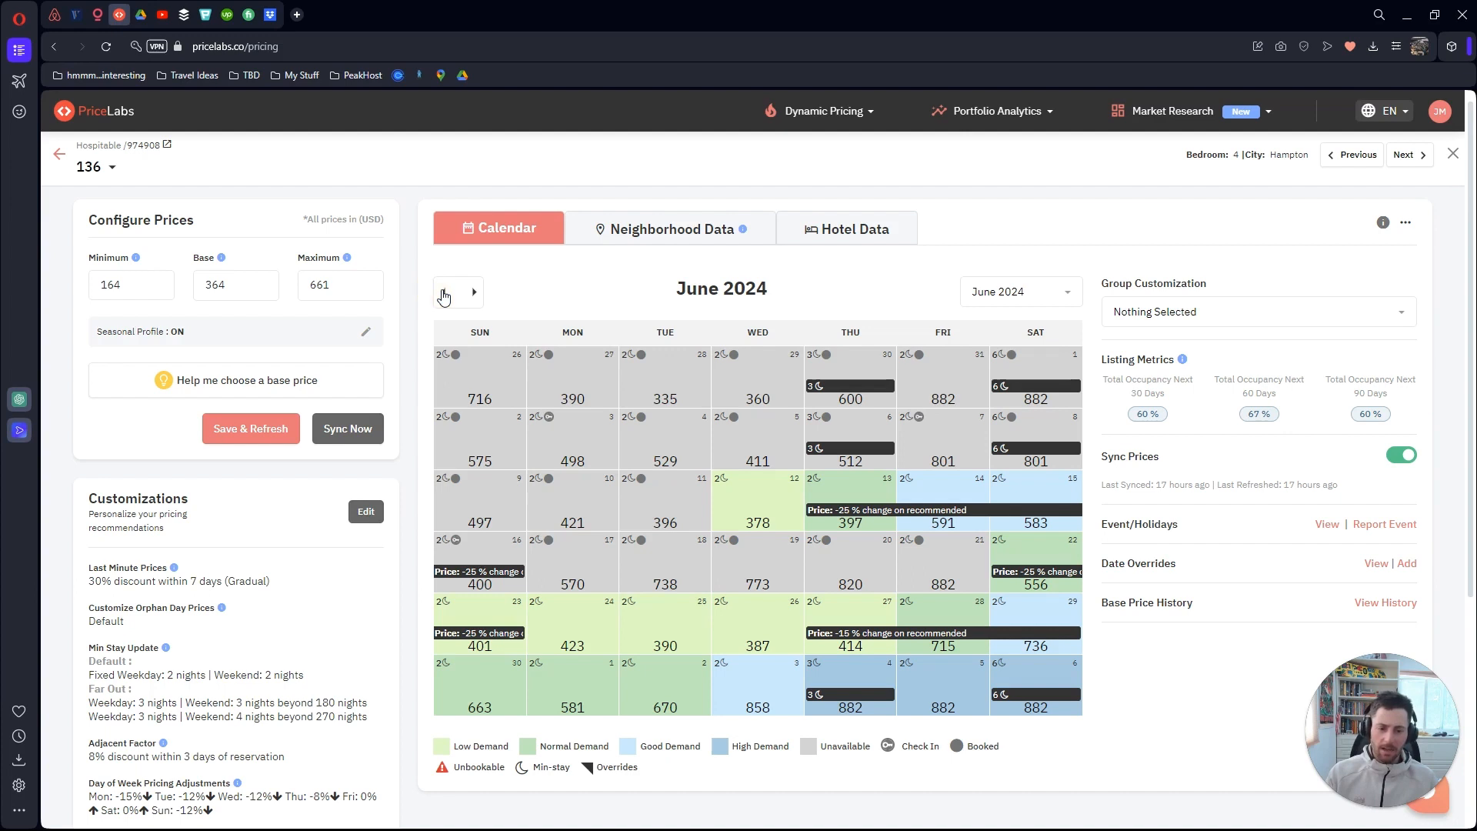
pyautogui.click(444, 294)
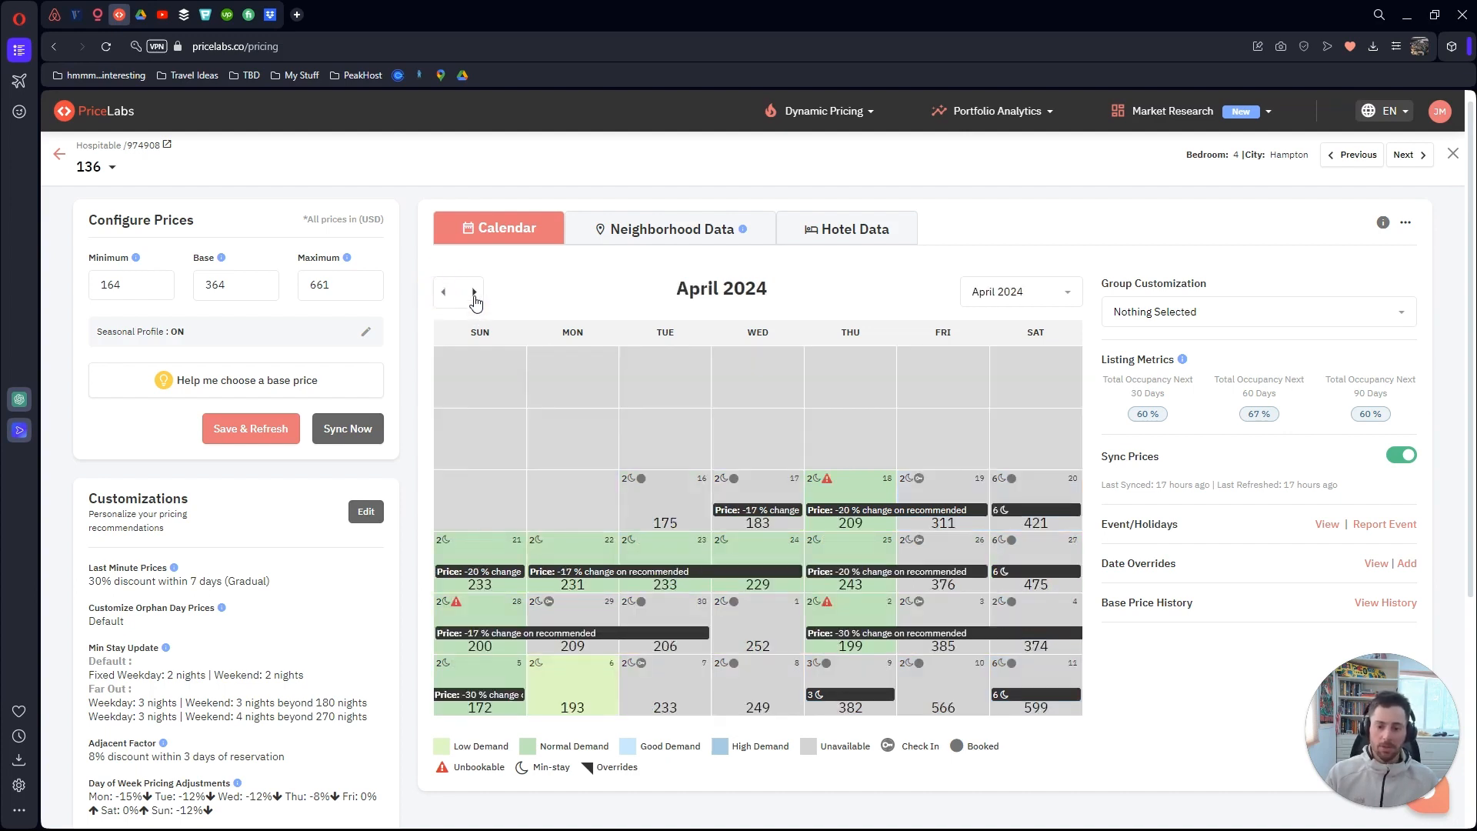
pyautogui.click(474, 295)
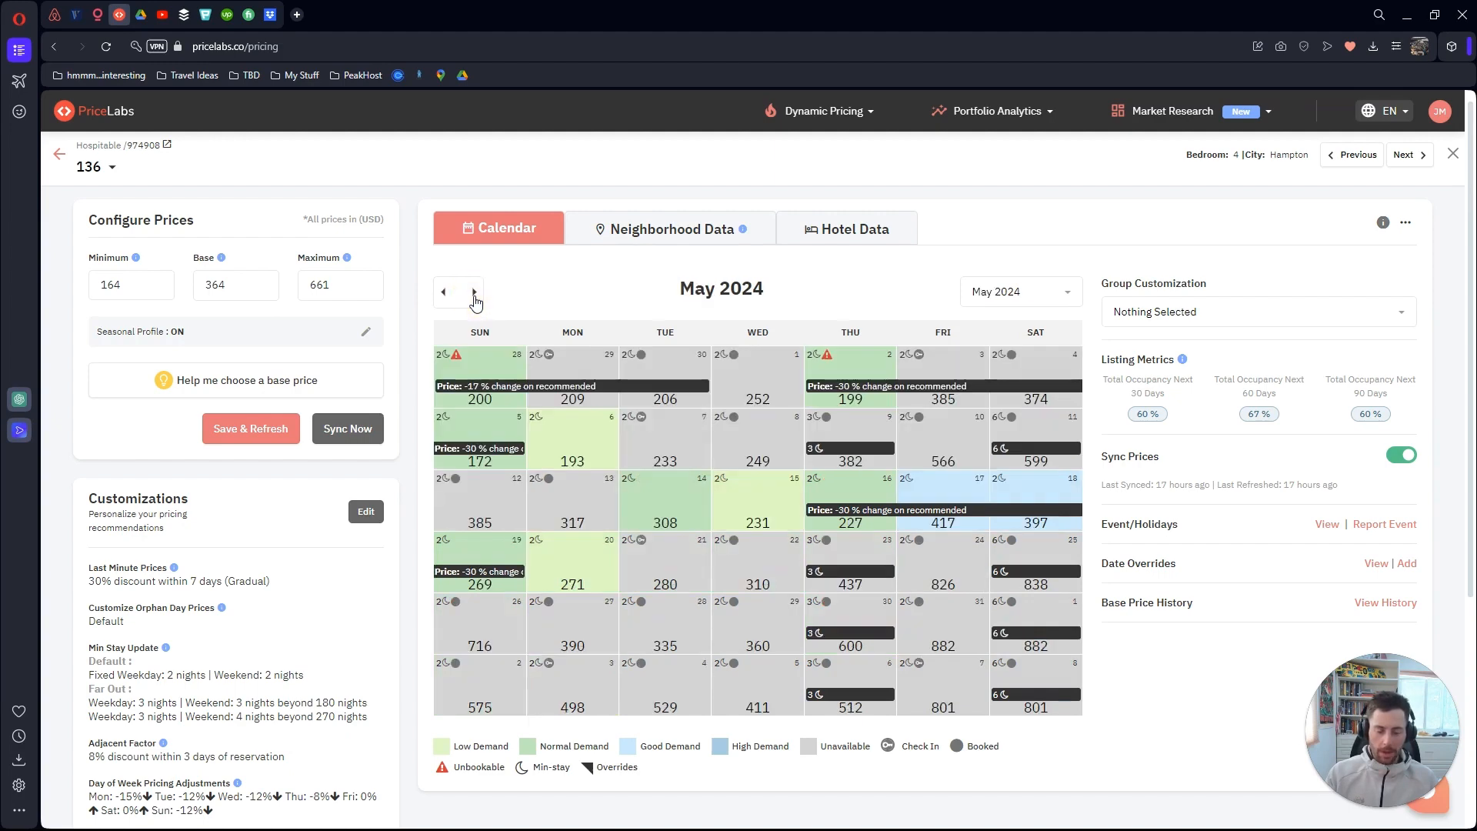
pyautogui.click(475, 295)
pyautogui.click(475, 295)
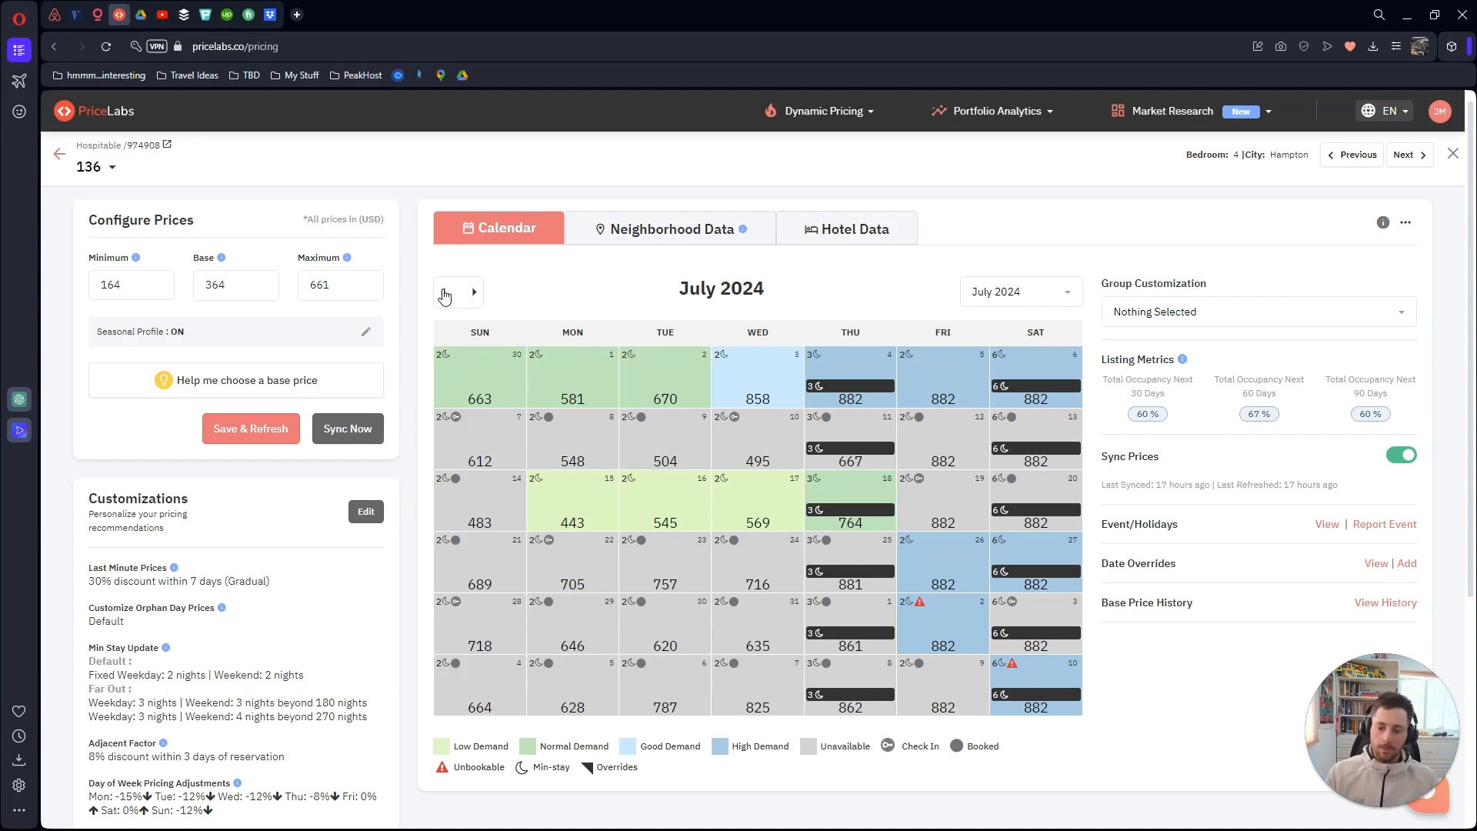
pyautogui.click(443, 293)
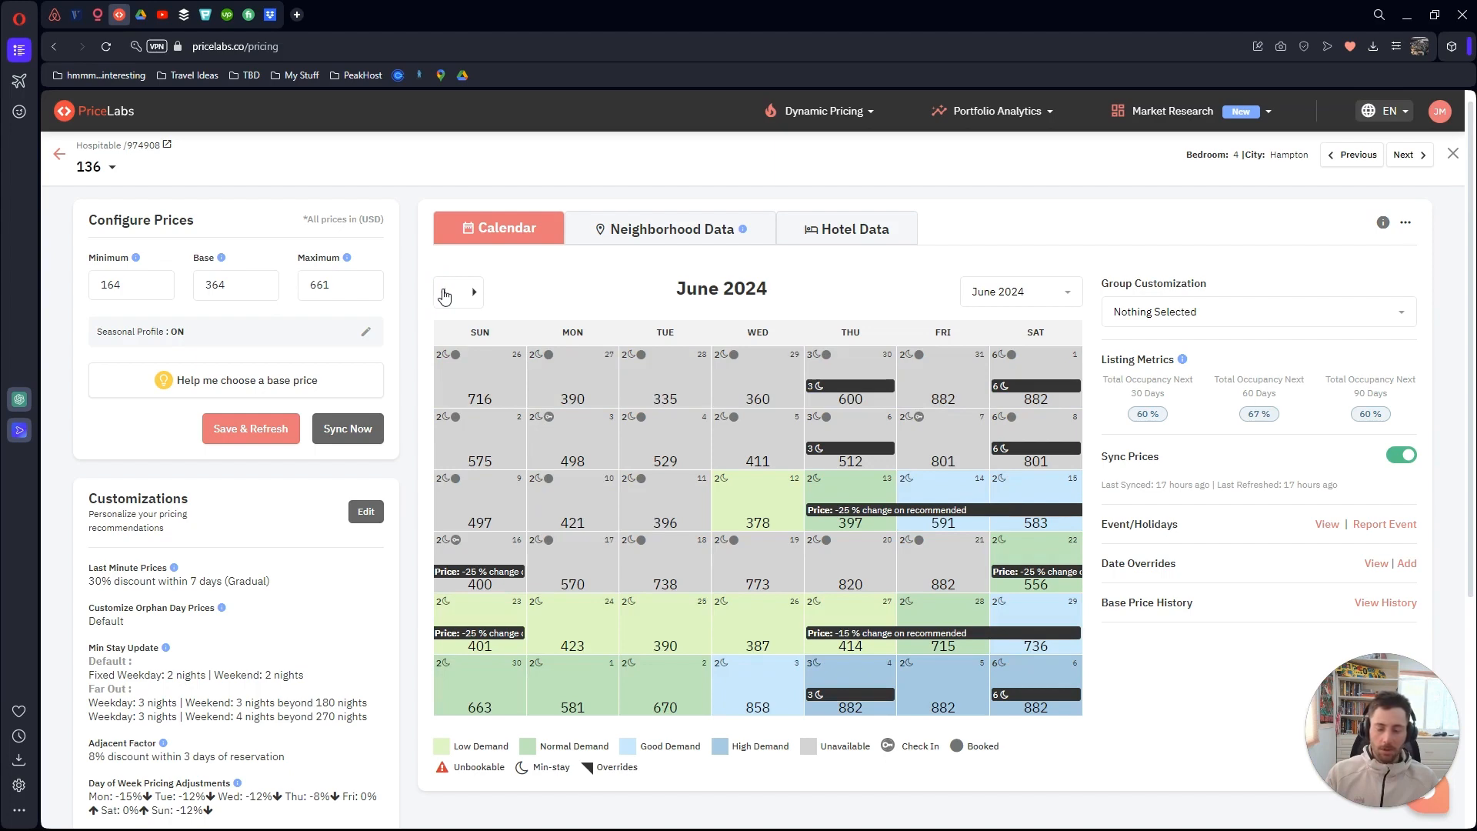
pyautogui.click(443, 294)
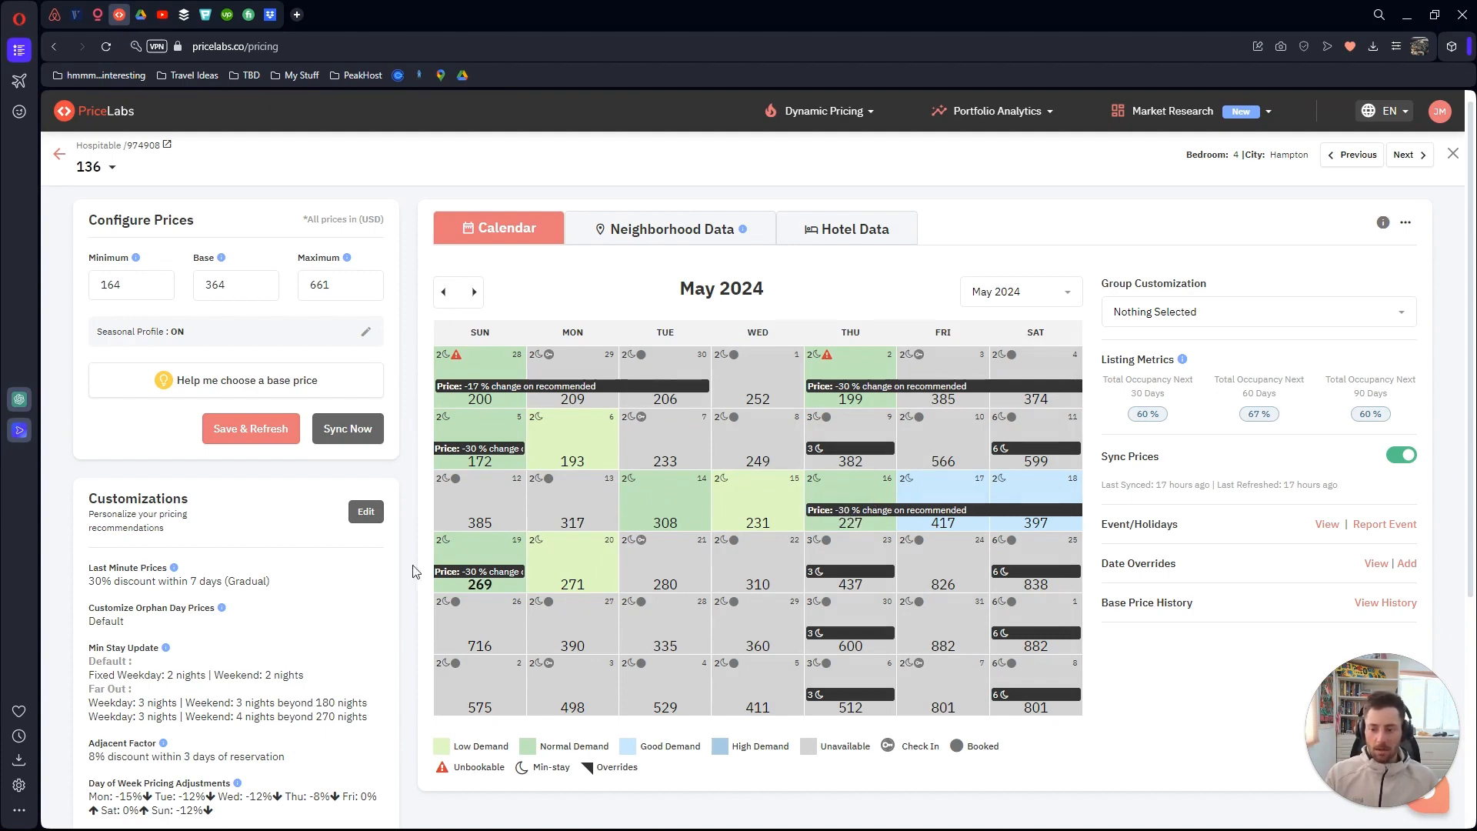
pyautogui.scroll(-3, 342, 525)
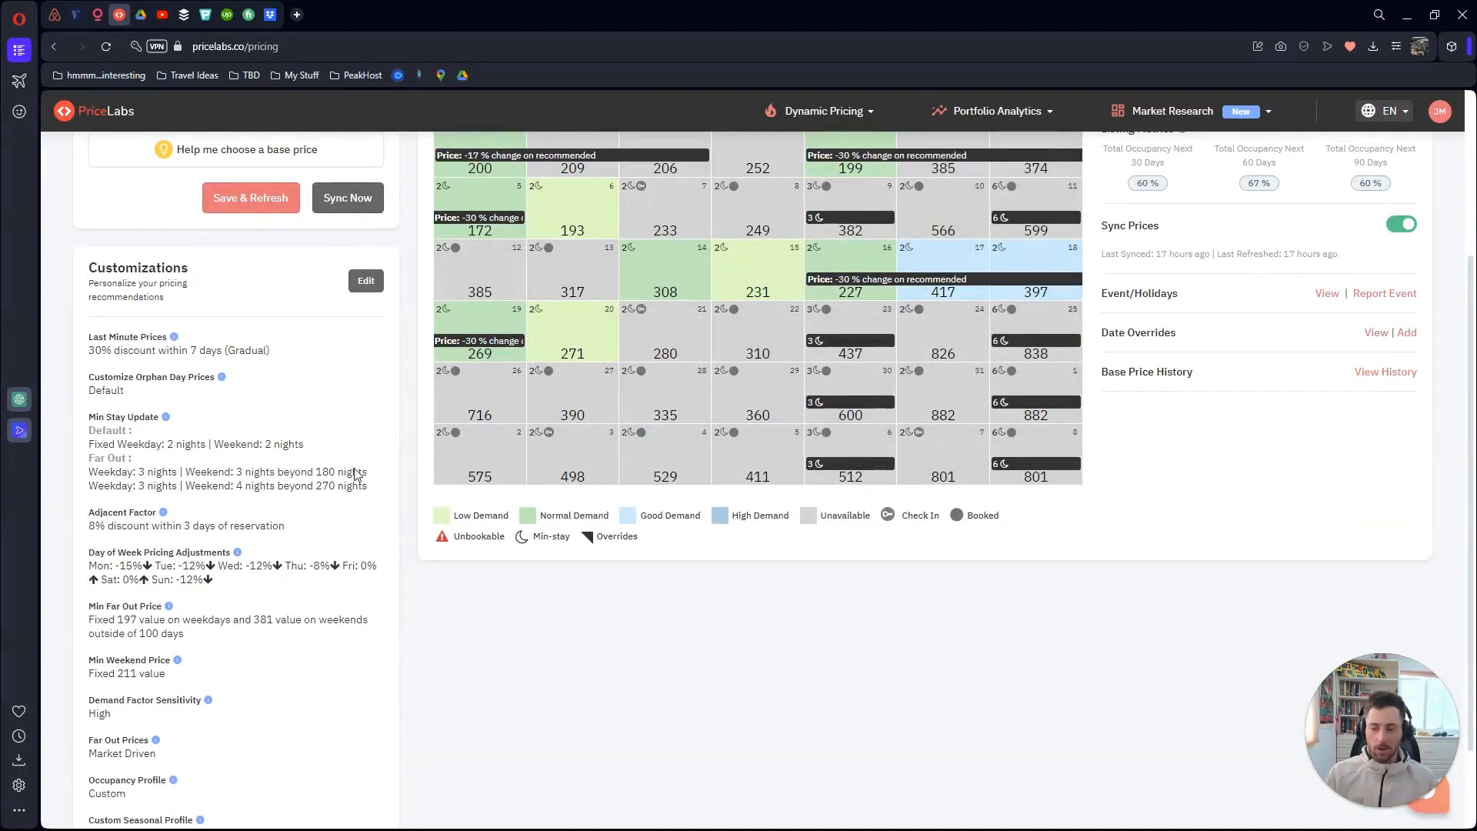
pyautogui.scroll(3, 228, 388)
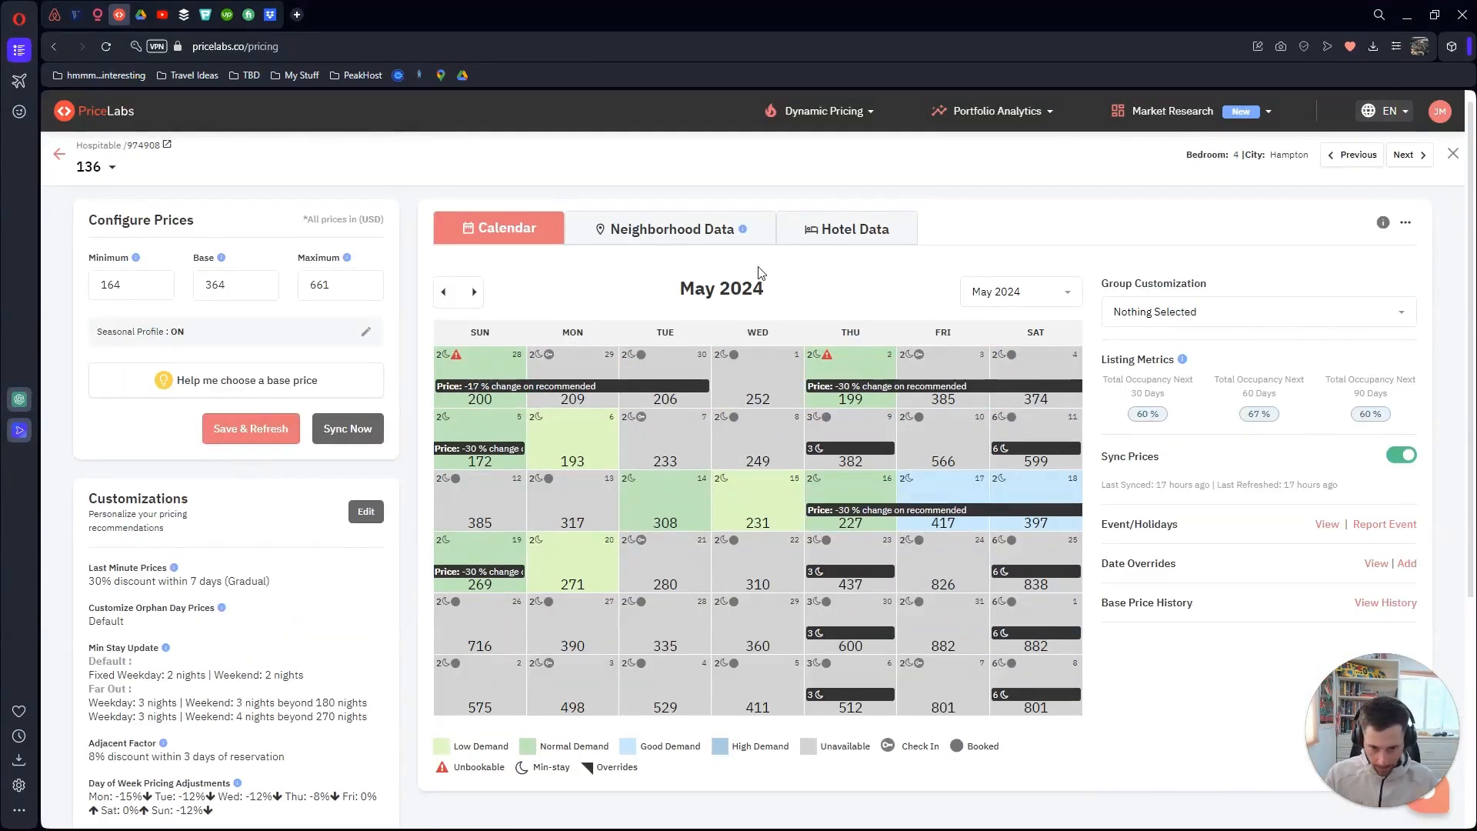
# Open the listing's neighborhood data and overlay upcoming bookings on the Future Prices chart
pyautogui.click(688, 237)
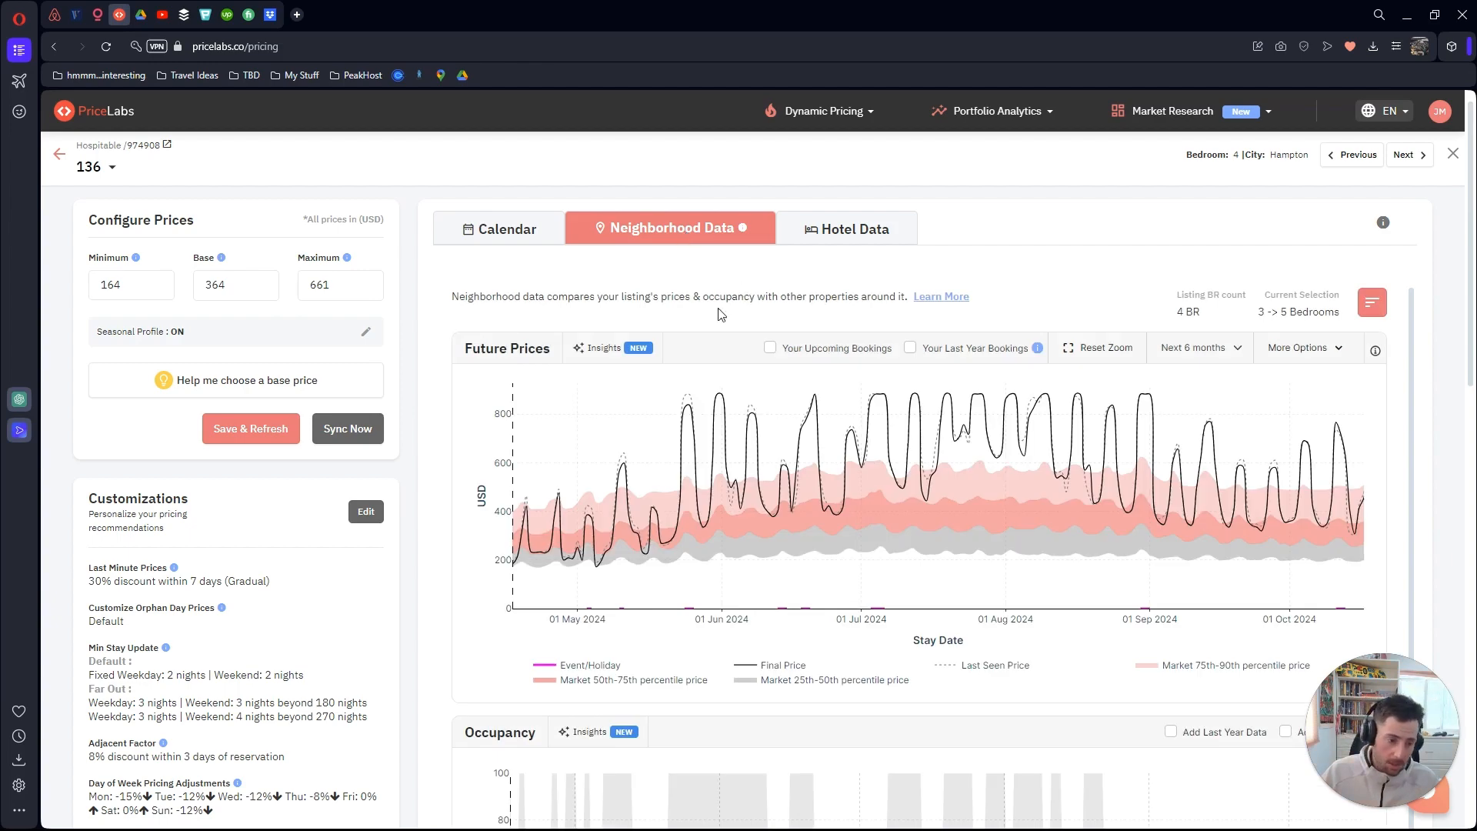
pyautogui.click(770, 350)
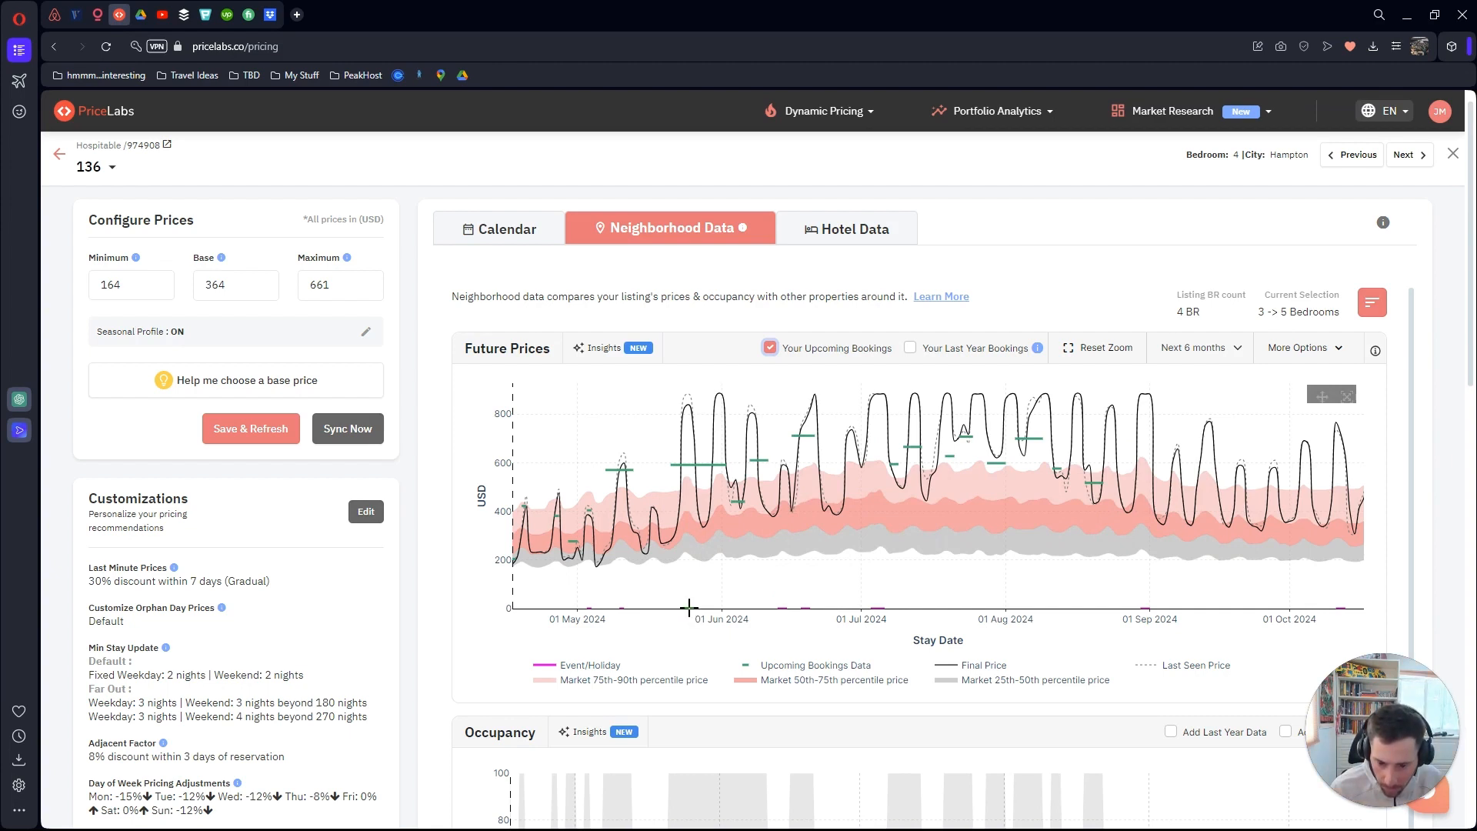
pyautogui.moveTo(688, 607)
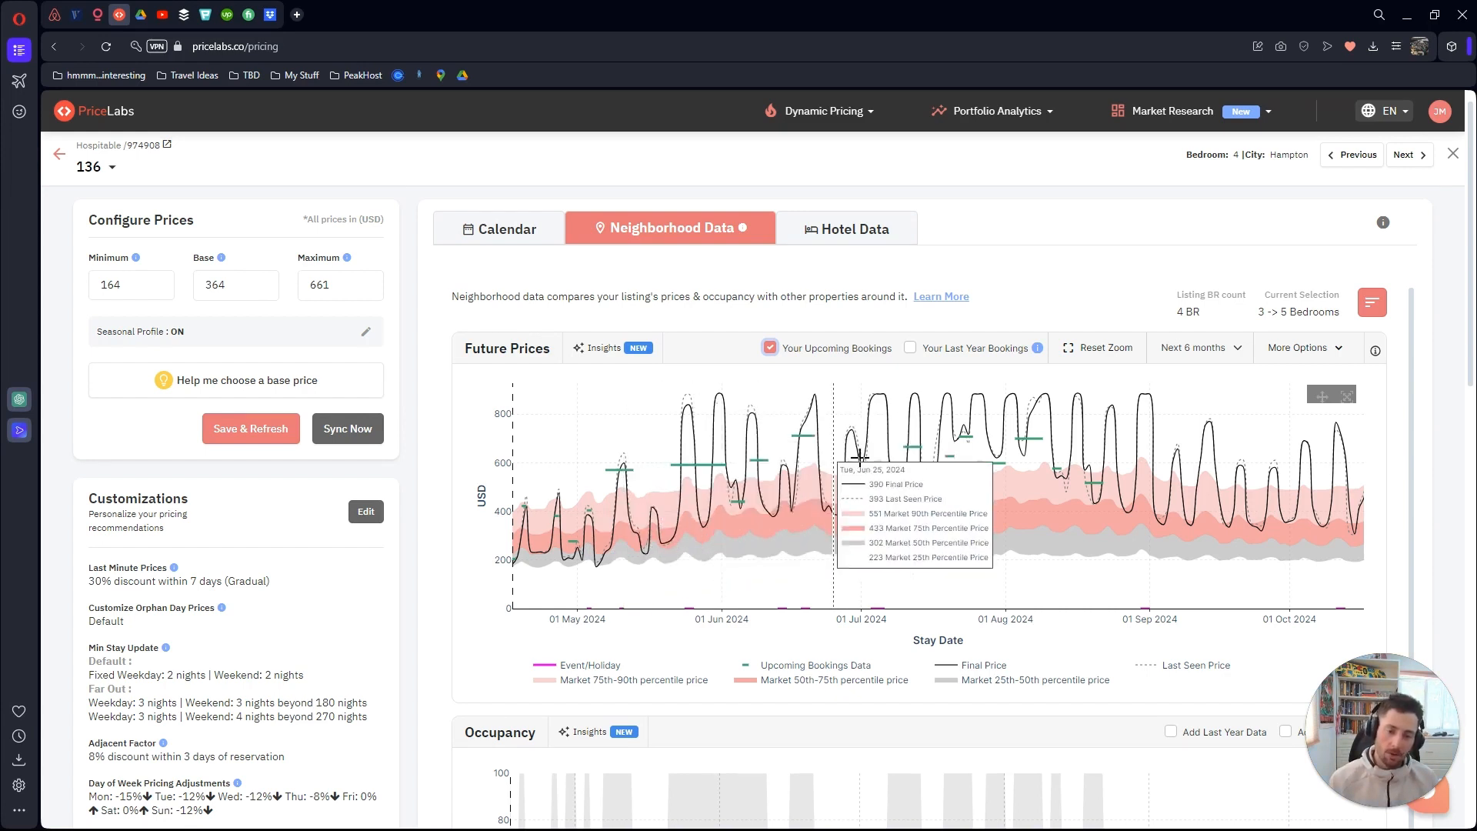
# Add last year's bookings to the Future Prices chart and compare them with and without the upcoming bookings
pyautogui.click(911, 347)
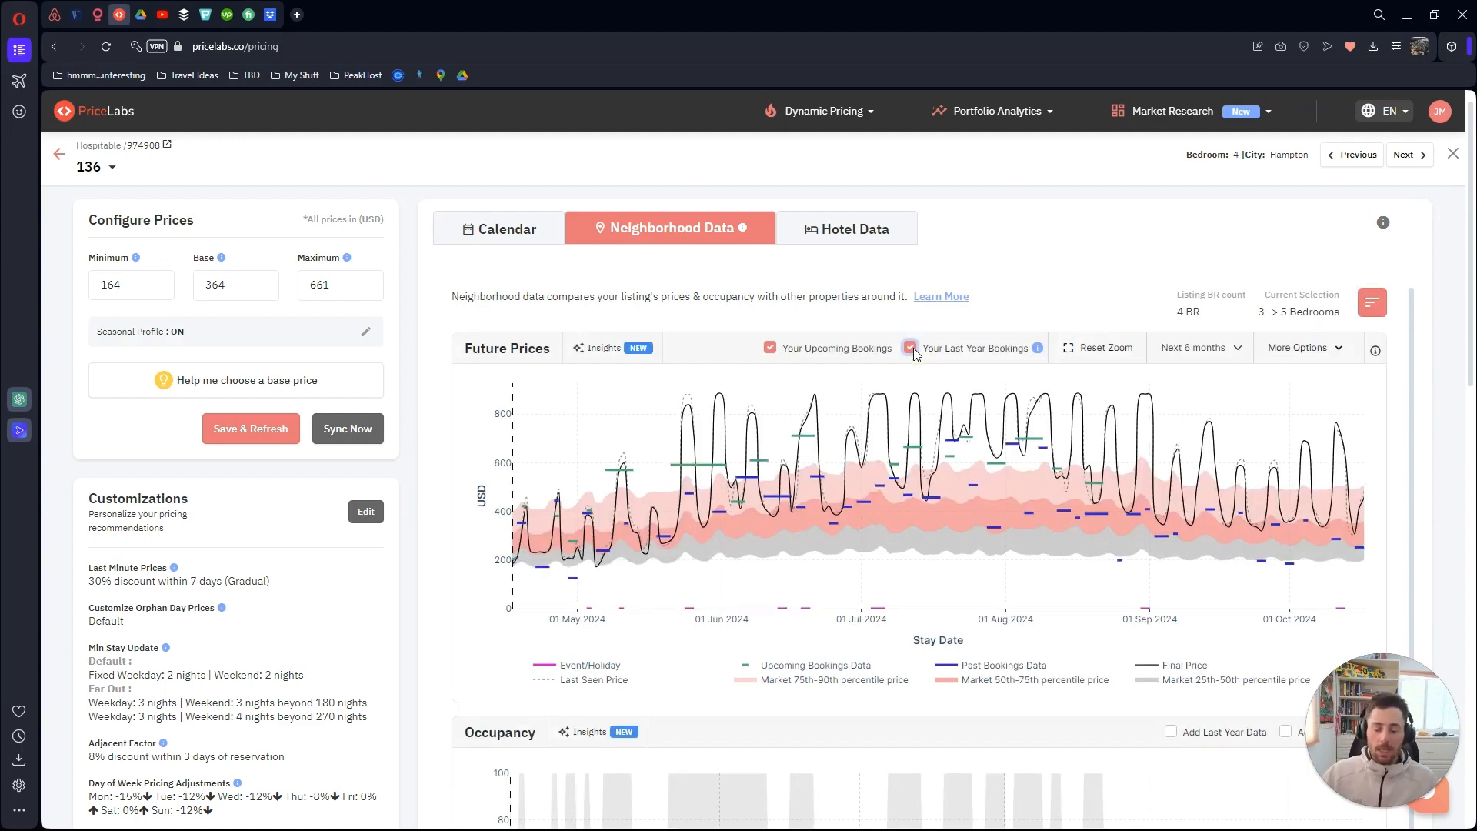
pyautogui.click(770, 348)
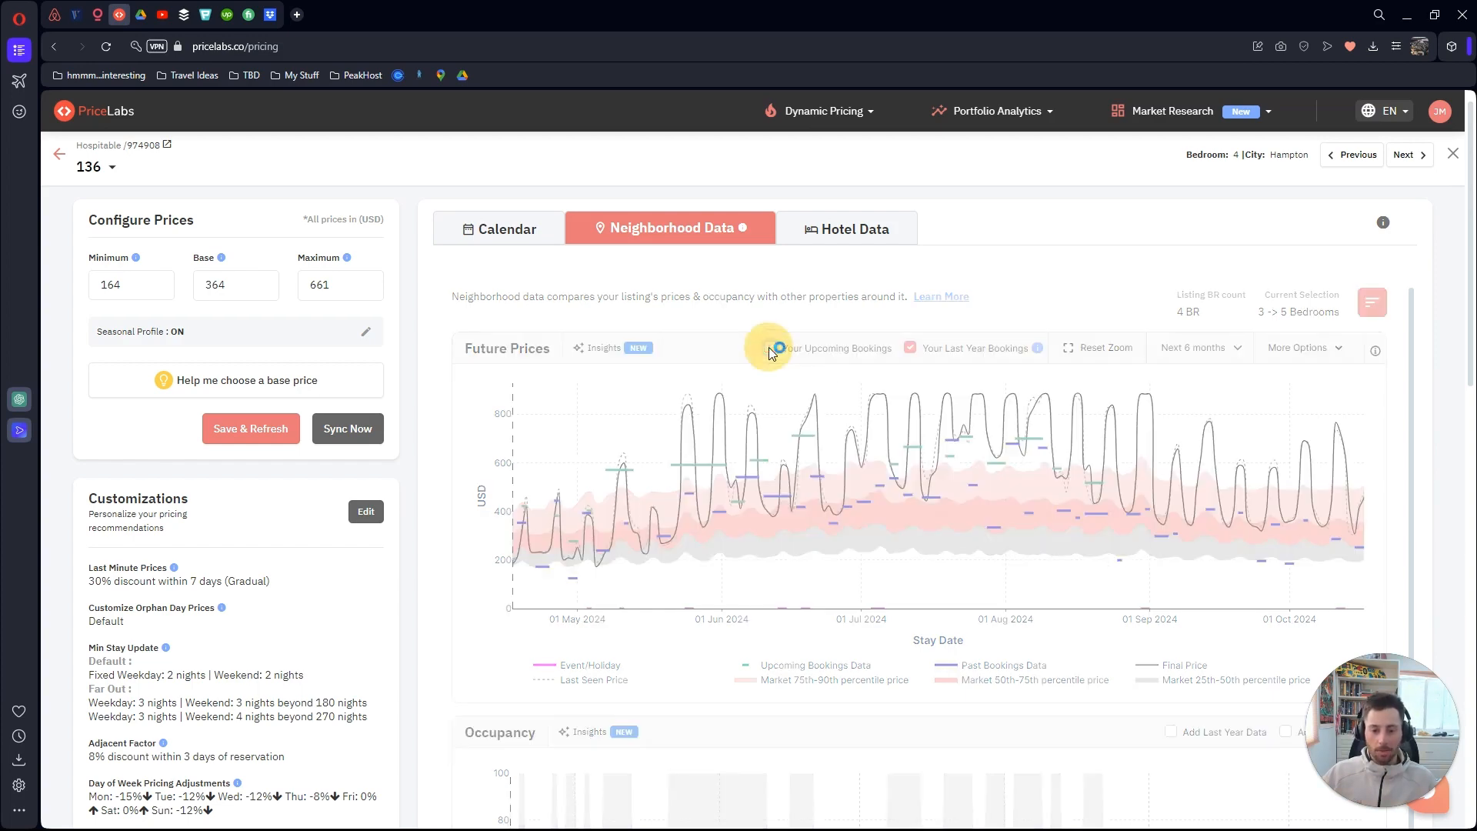
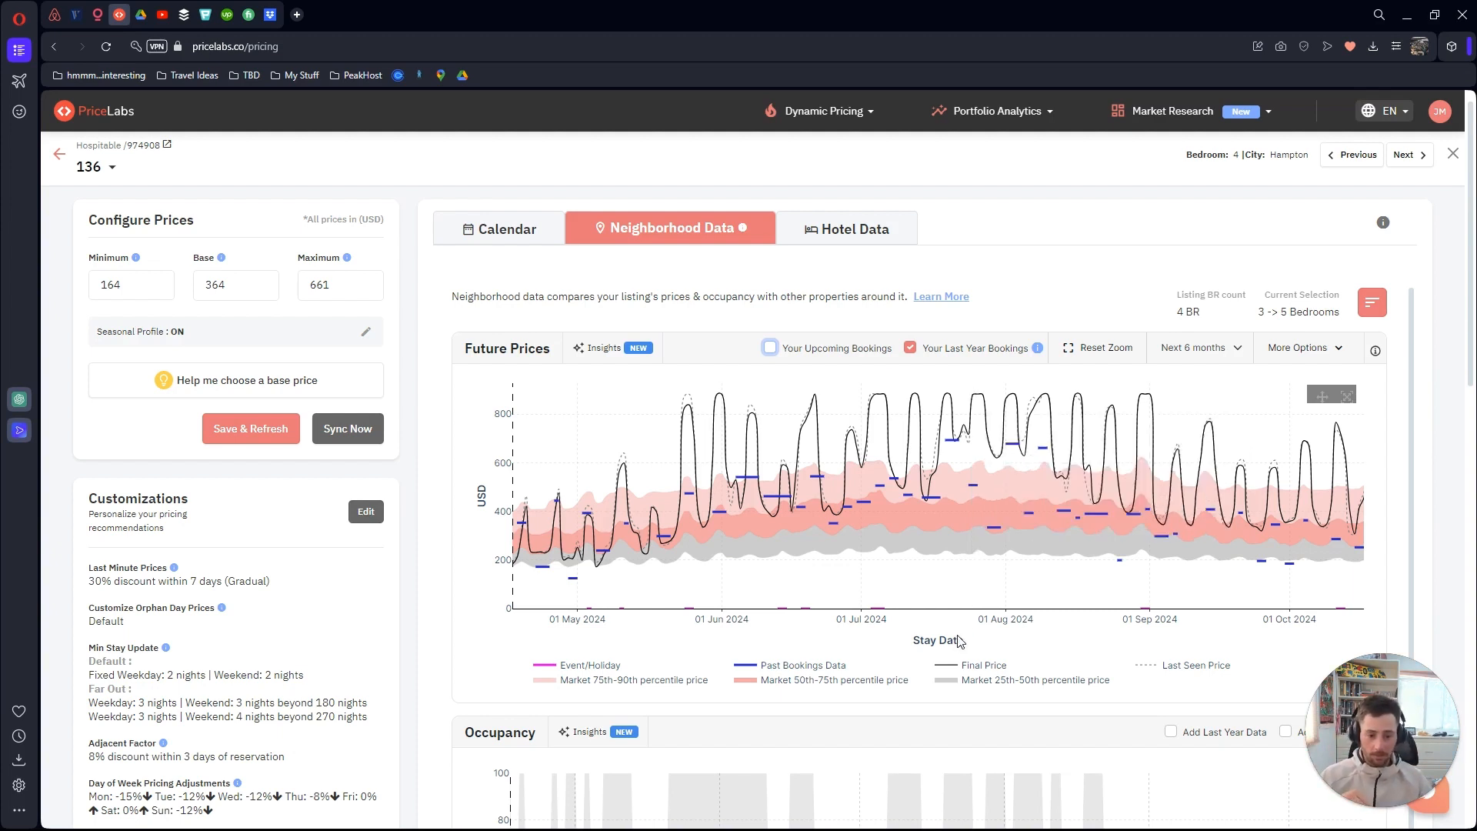
pyautogui.click(770, 347)
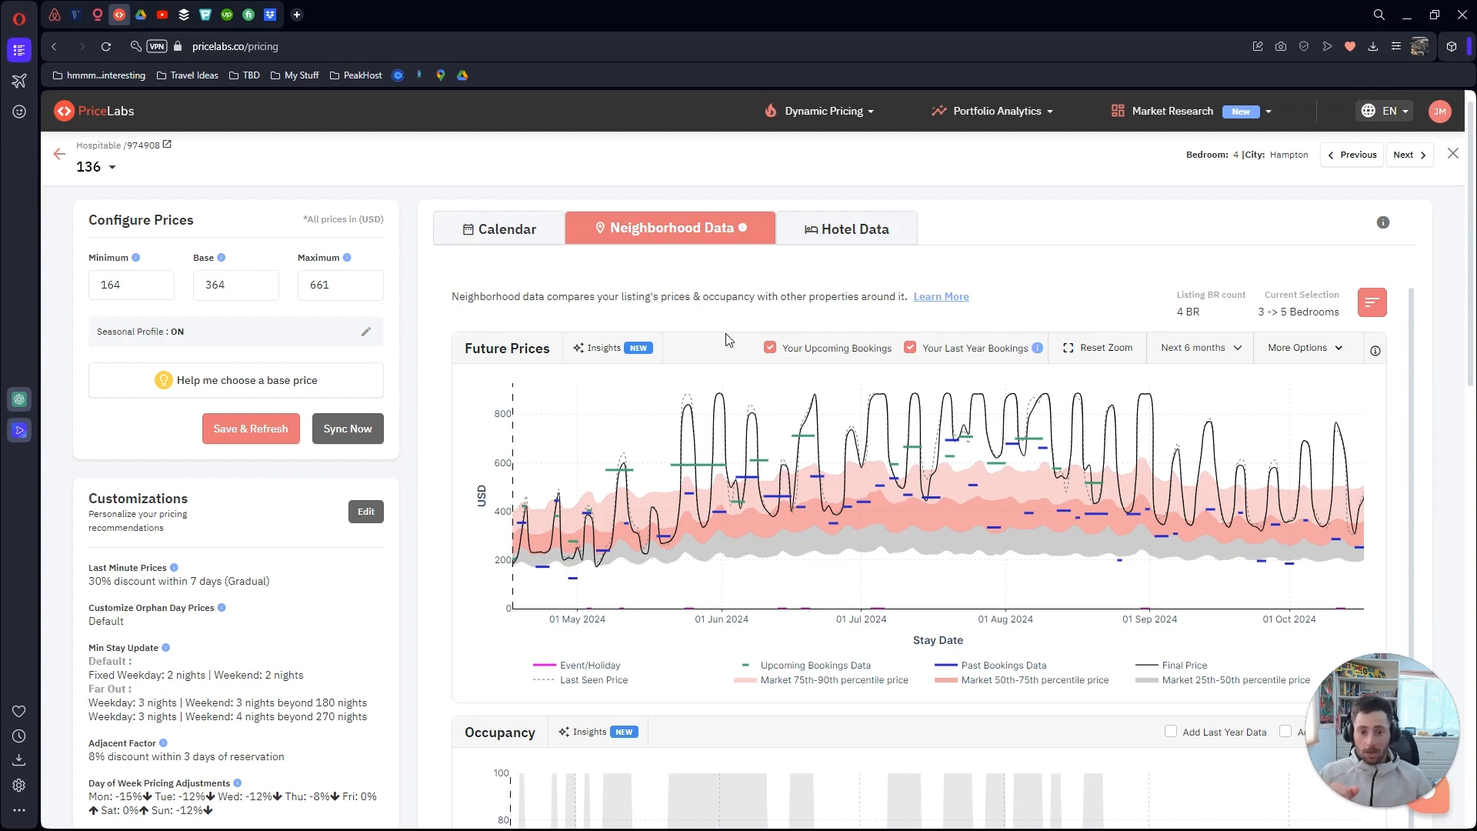
pyautogui.moveTo(687, 493)
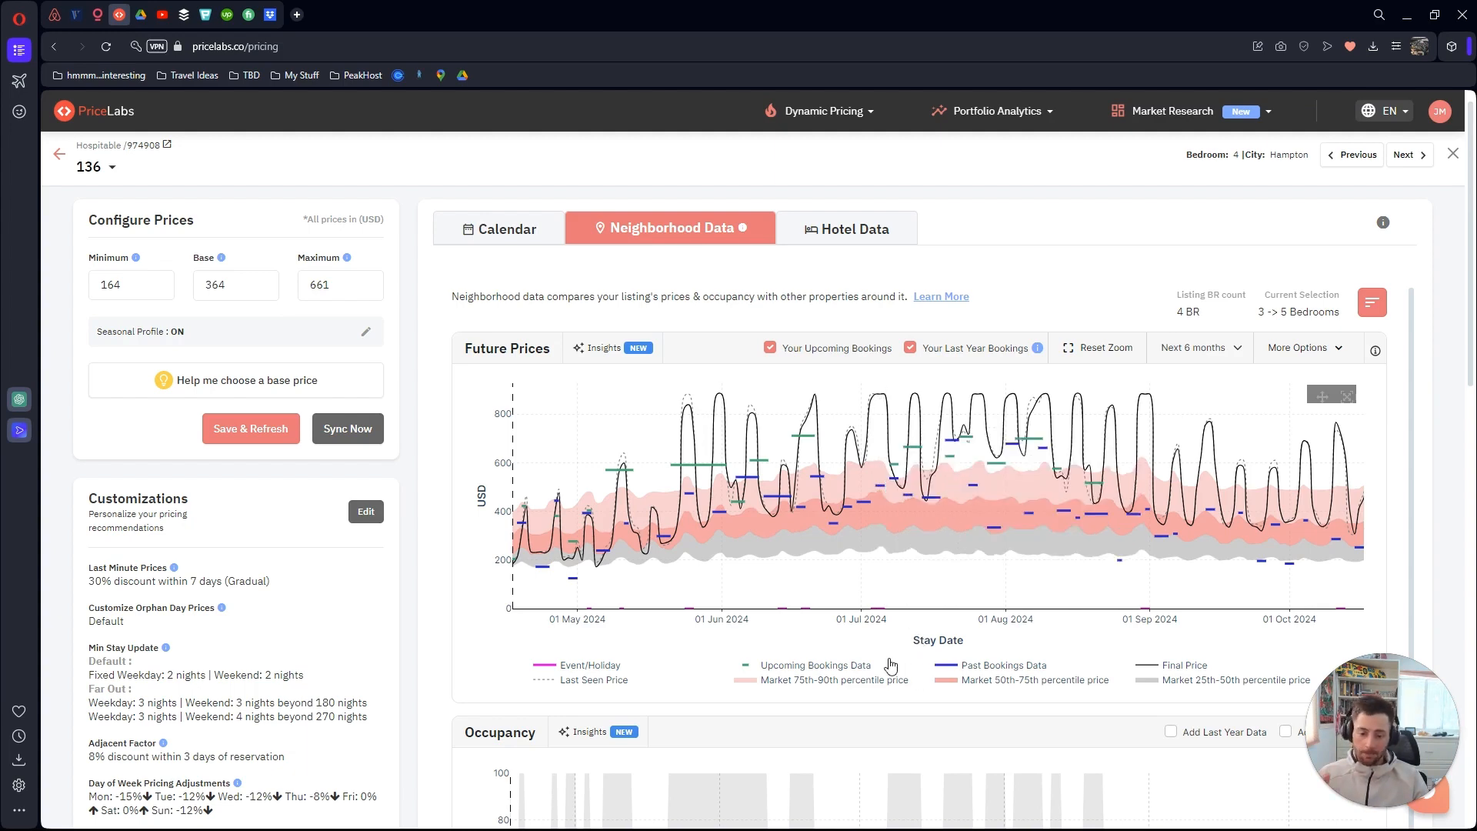
# Examine the Occupancy chart comparing market occupancy with the listing's own occupancy
pyautogui.scroll(-2, 884, 669)
pyautogui.scroll(-4, 465, 477)
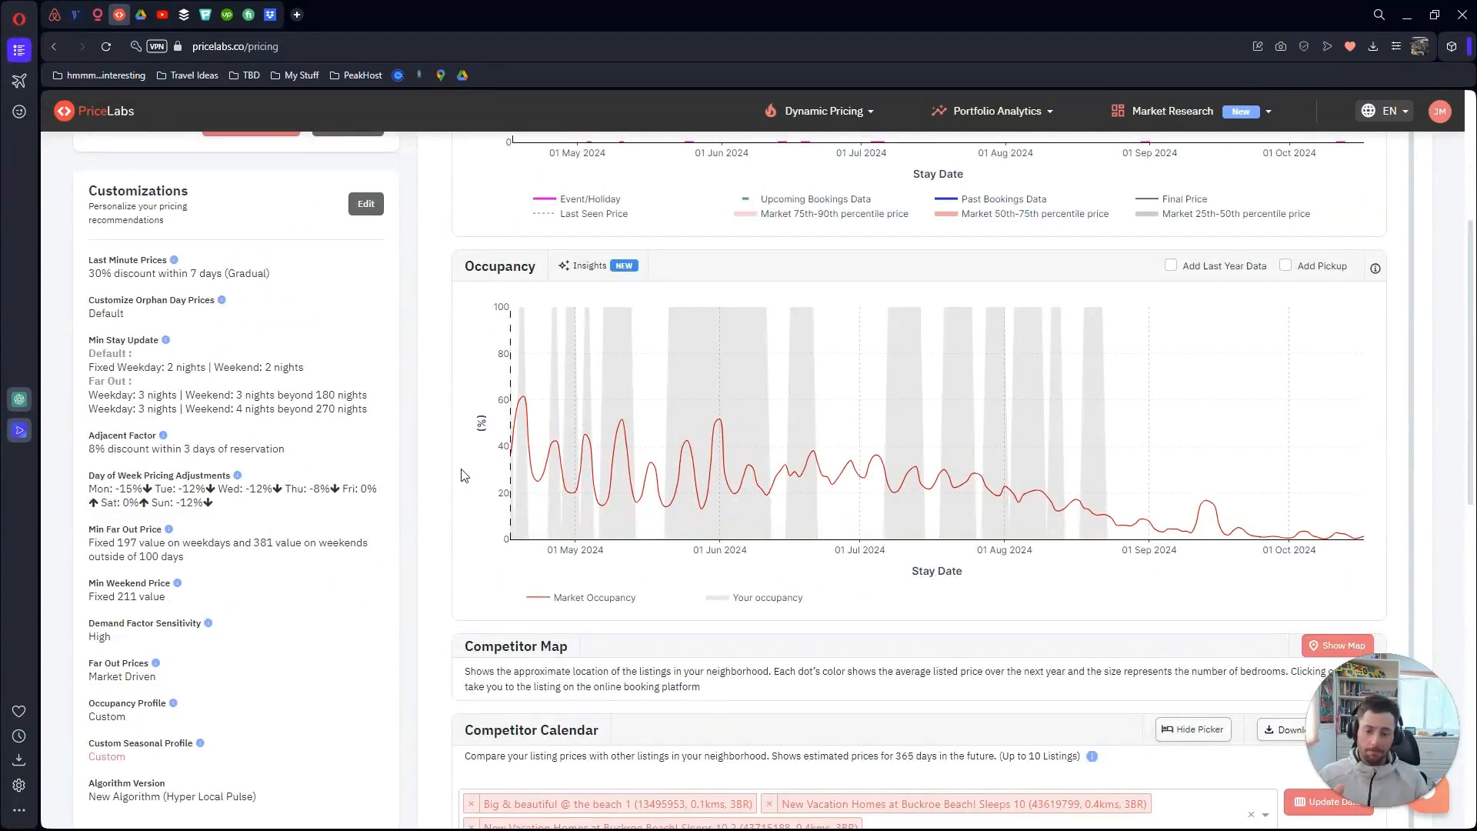
pyautogui.moveTo(624, 480)
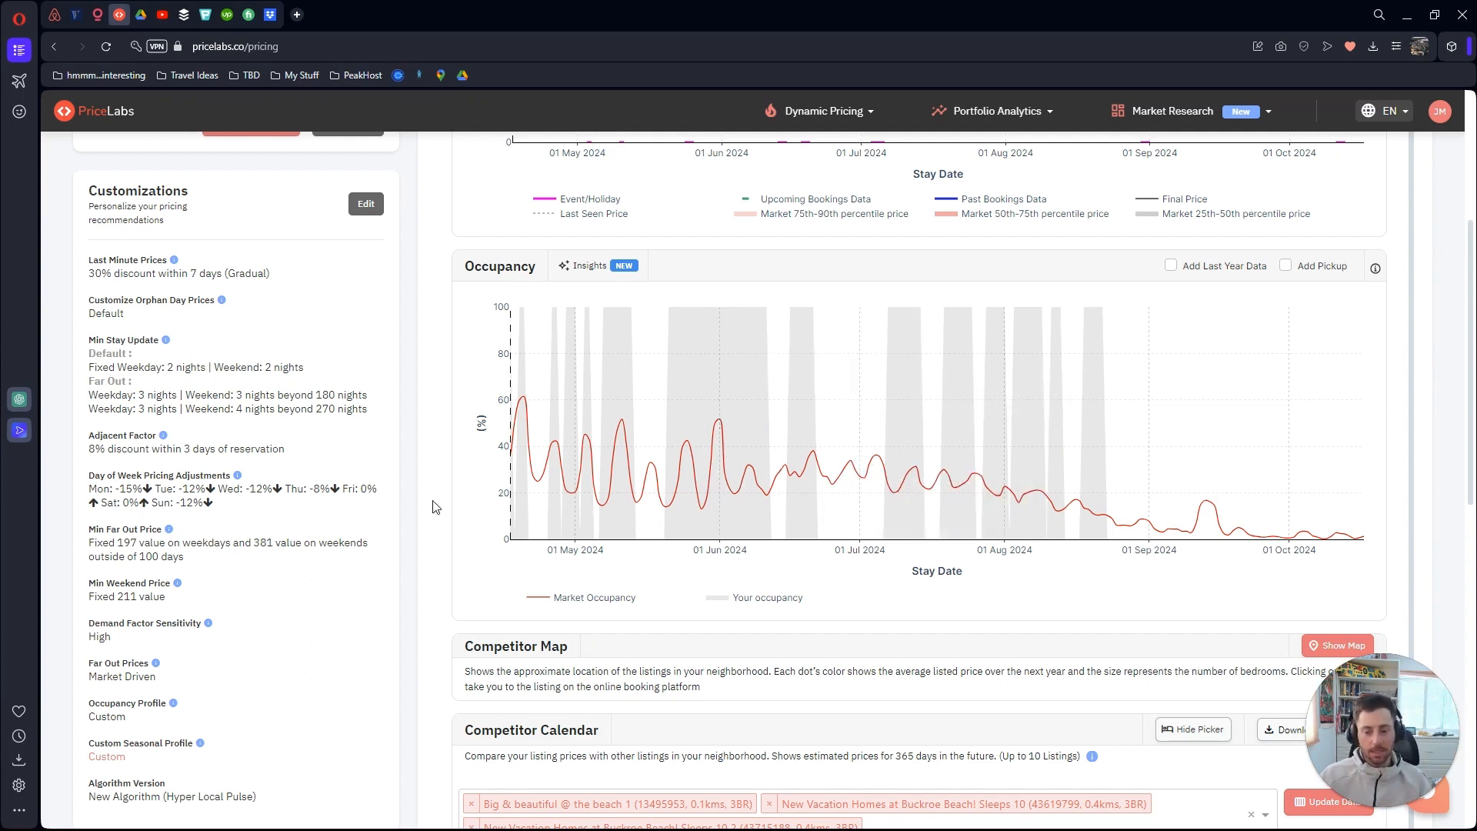
# Browse the nearby listings available for comparison in the Competitor Calendar without changing the current selection
pyautogui.scroll(-5, 453, 500)
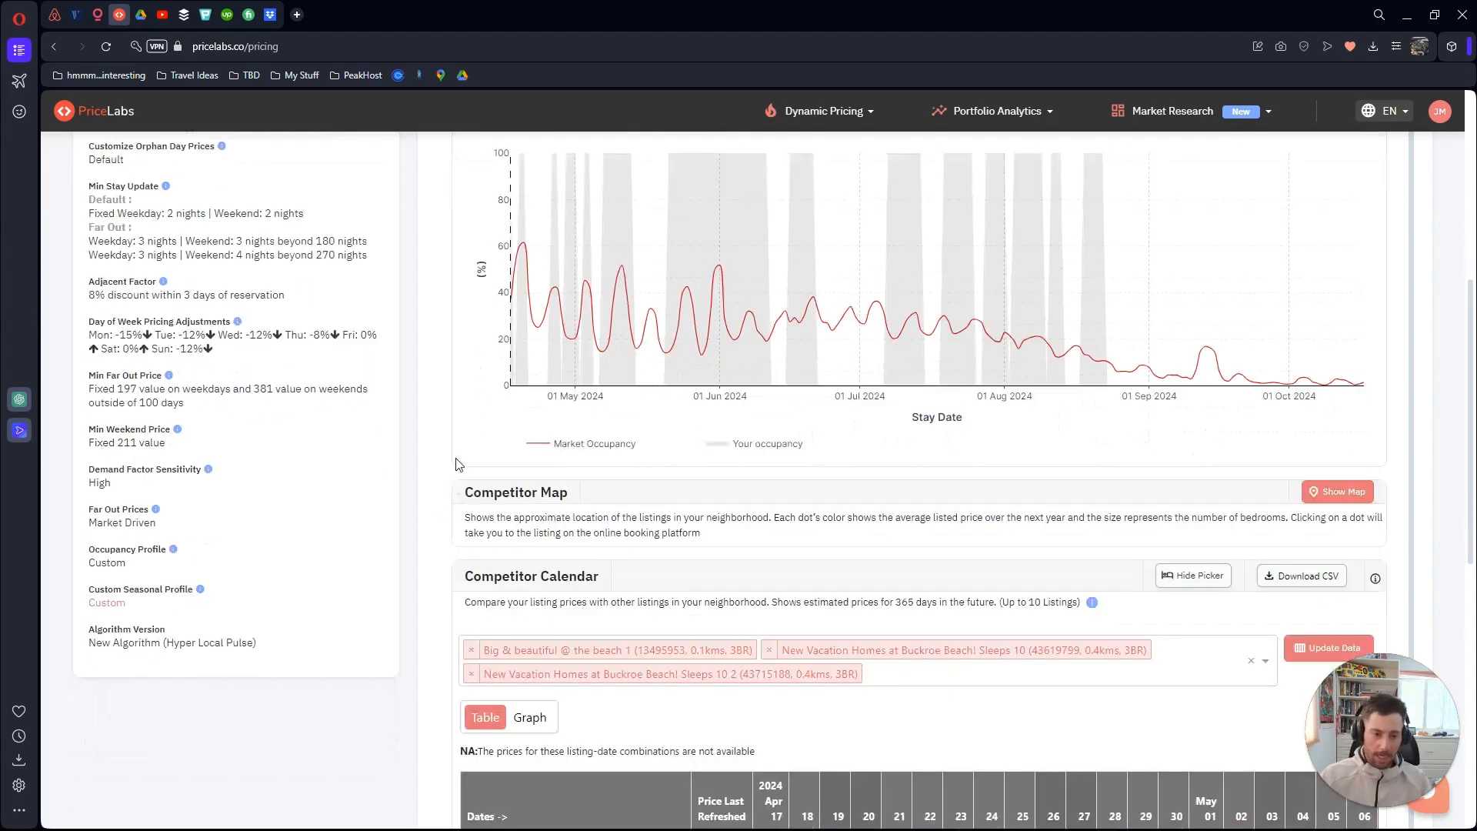
pyautogui.scroll(-3, 456, 475)
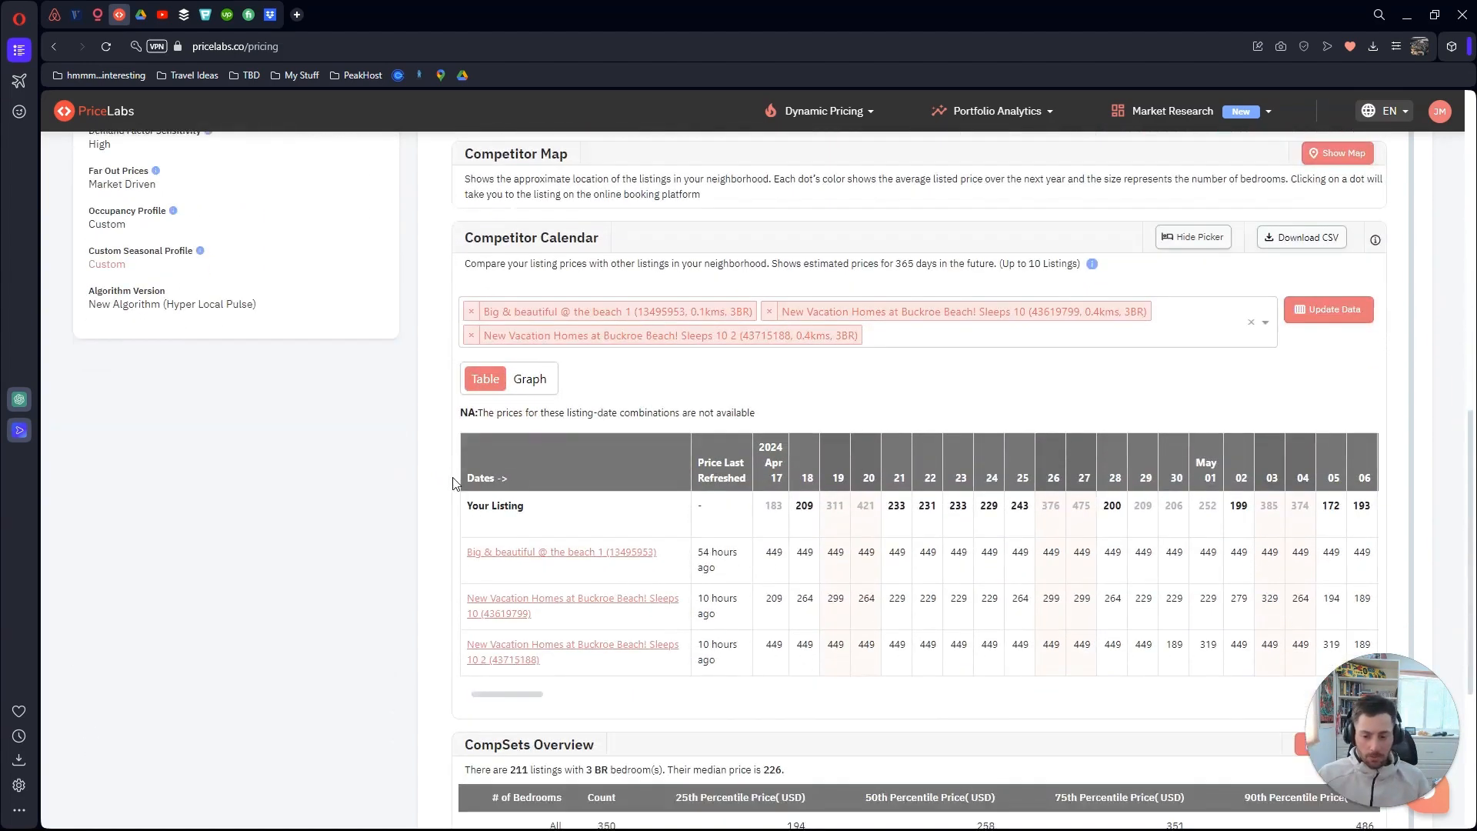
pyautogui.scroll(2, 432, 512)
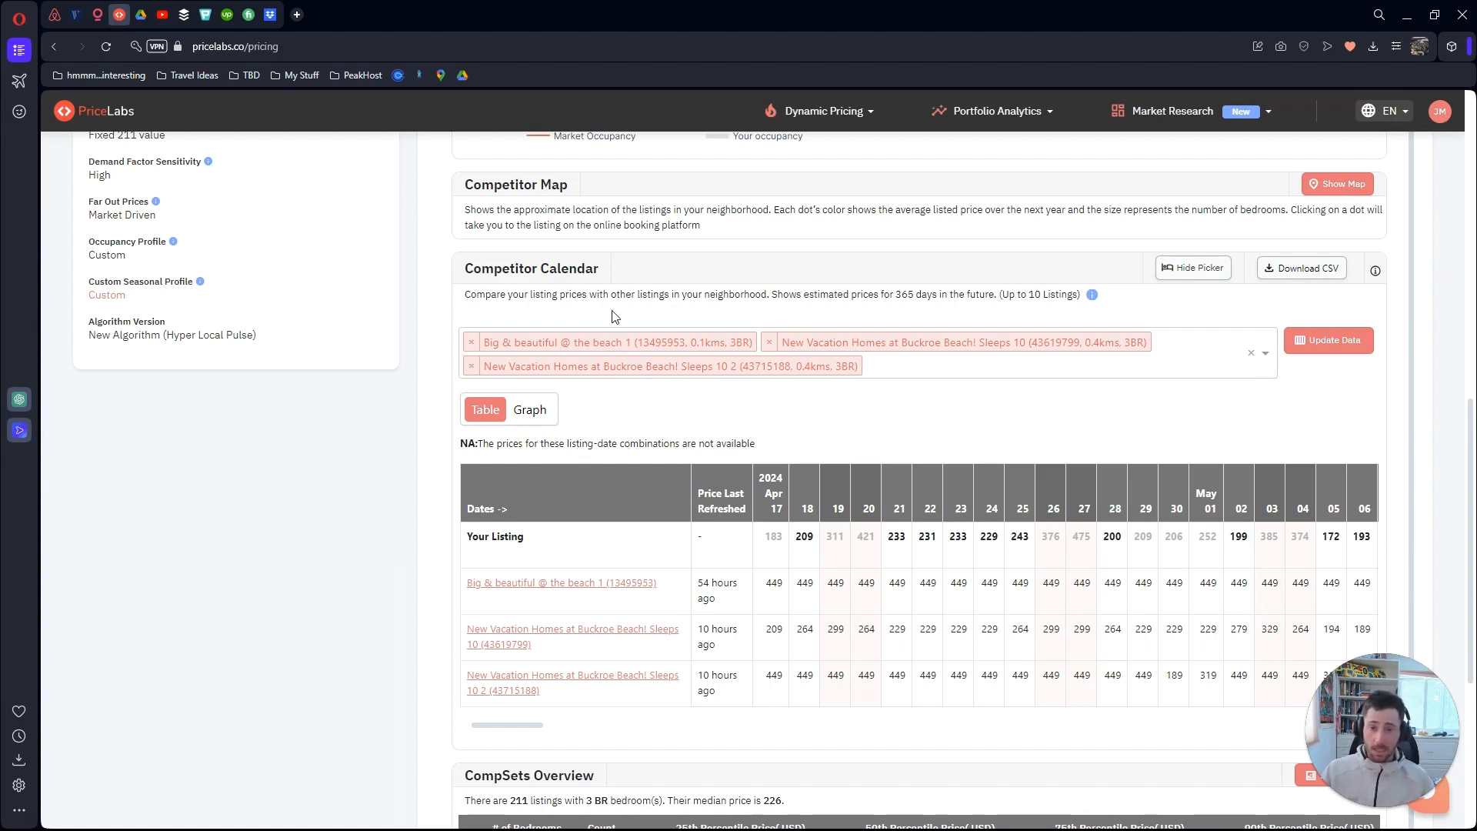
pyautogui.click(895, 363)
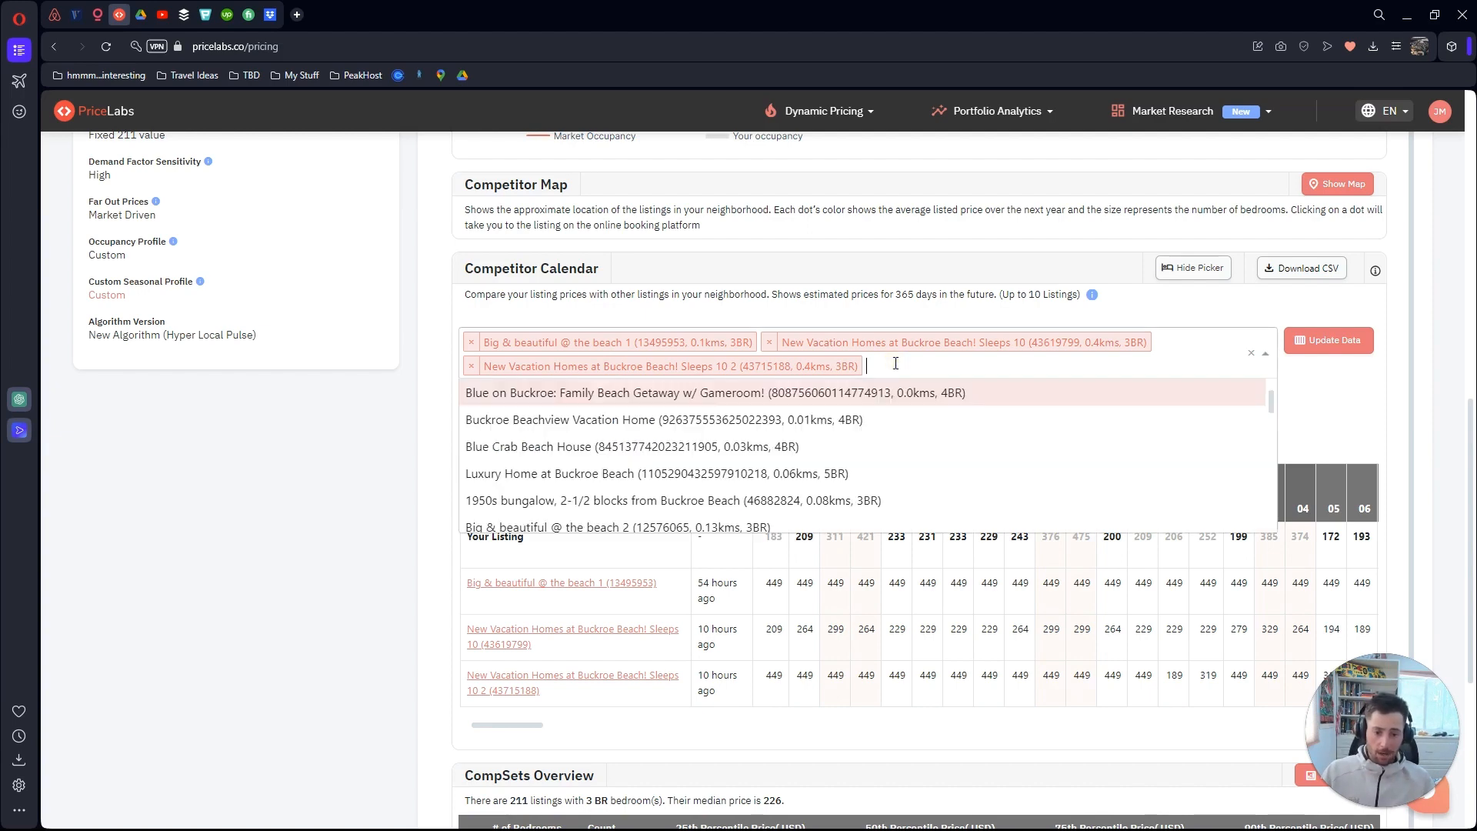
pyautogui.scroll(-5, 846, 419)
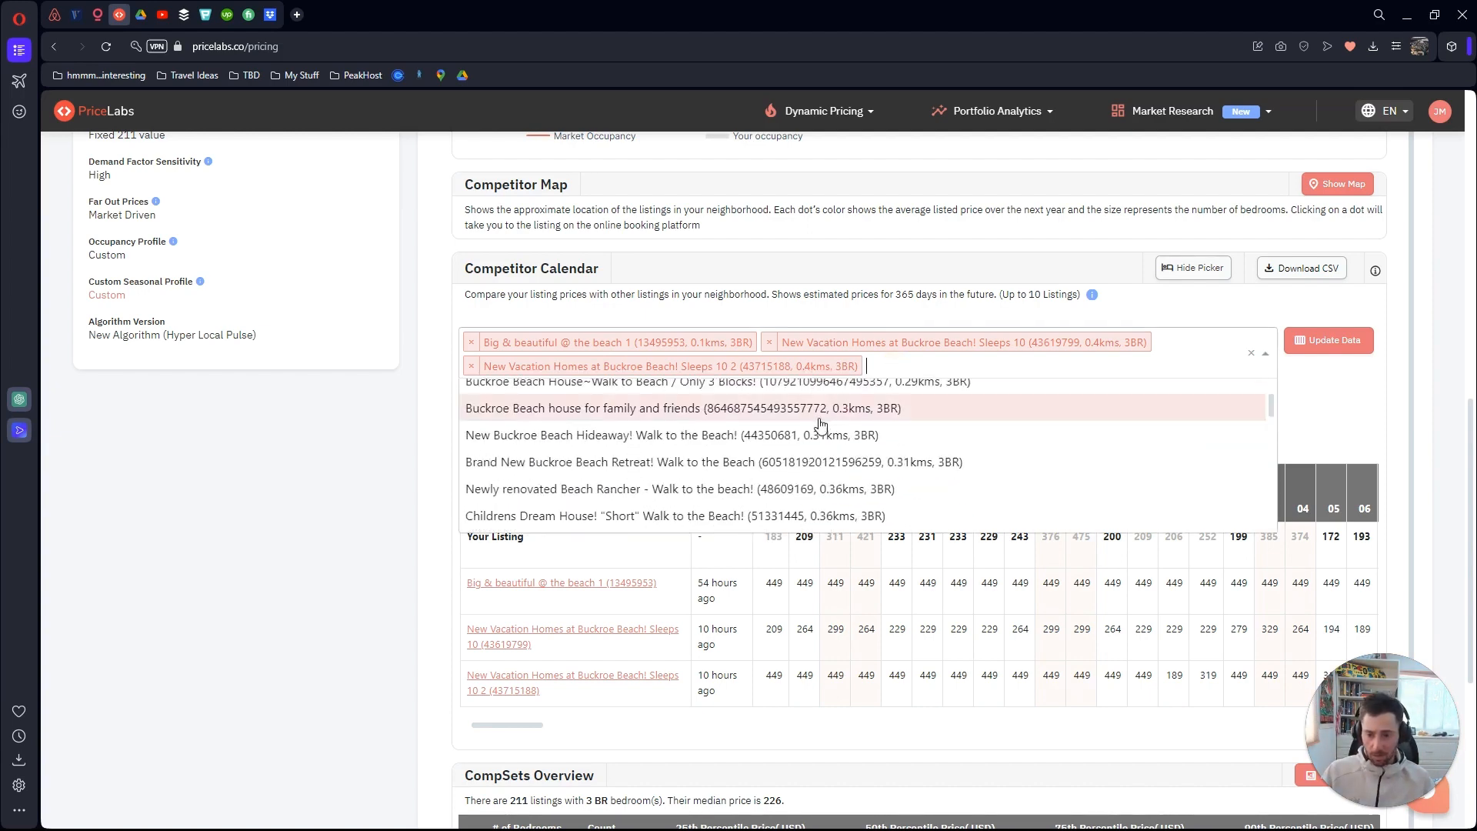
pyautogui.scroll(-8, 820, 420)
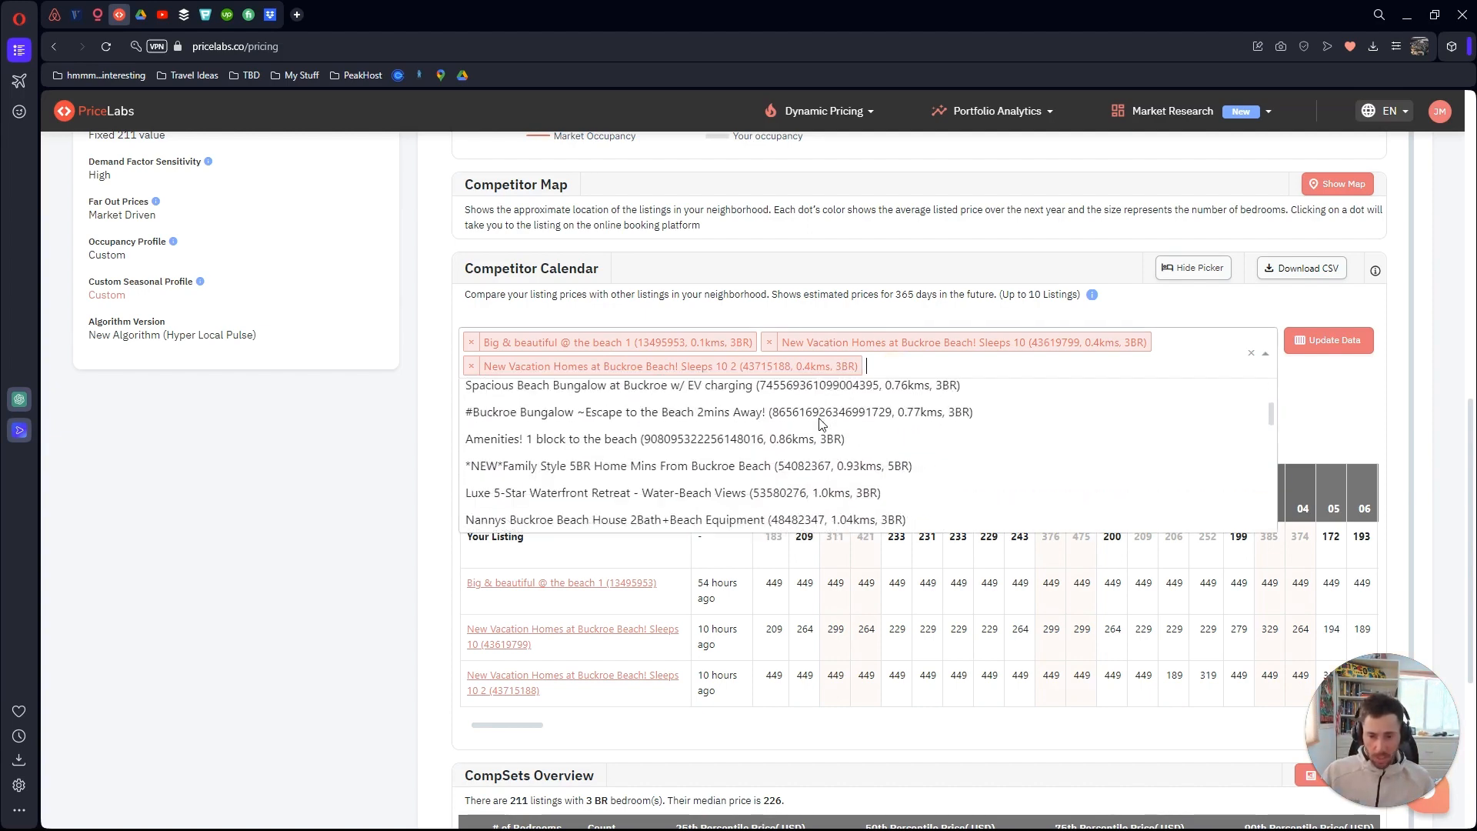
pyautogui.click(1329, 389)
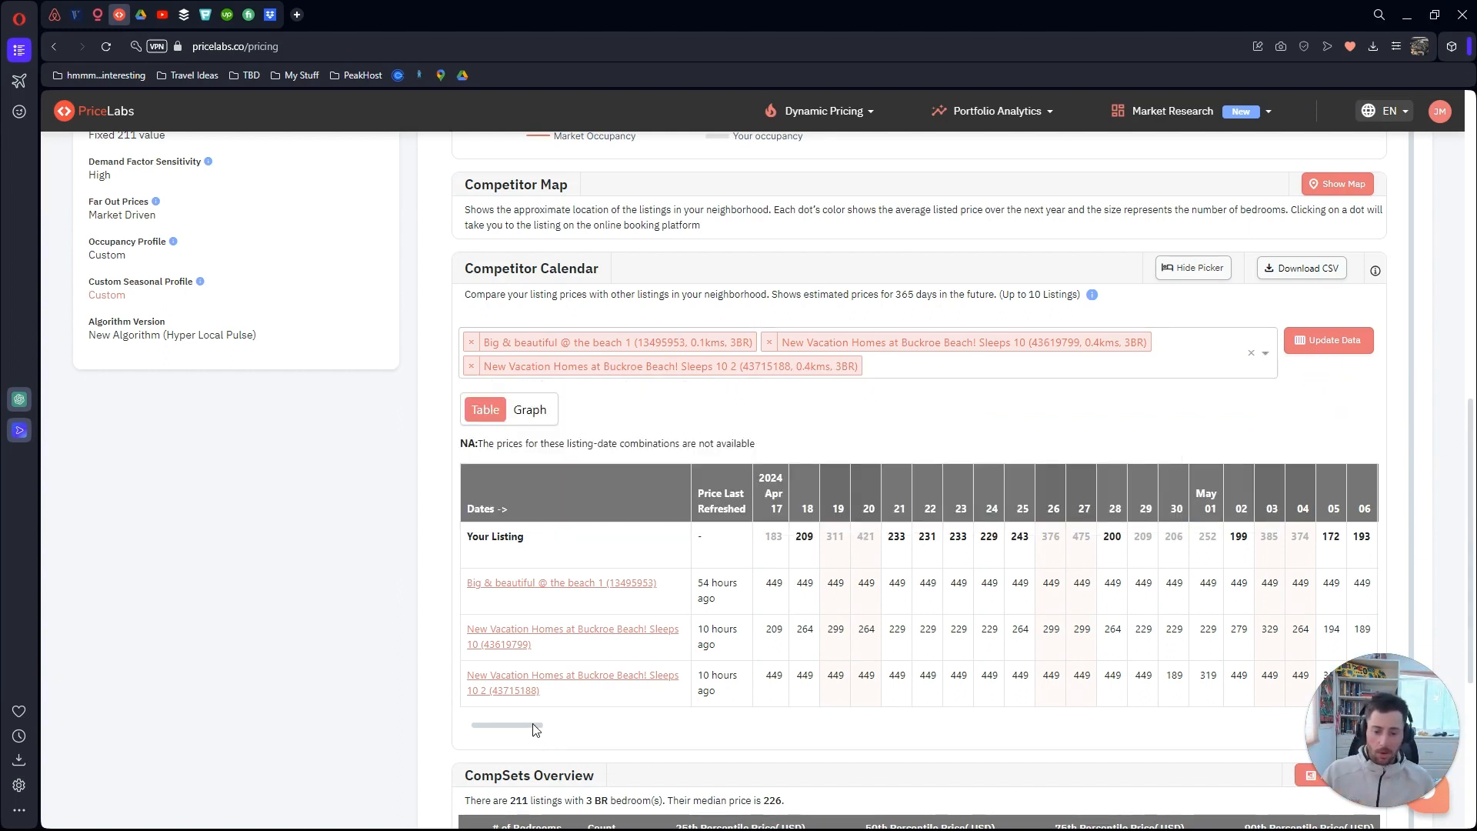
# Compare the listing's daily prices with the selected competitors from mid-April through late June 2024 in the Competitor Calendar table
pyautogui.moveTo(536, 728); pyautogui.dragTo(554, 727)
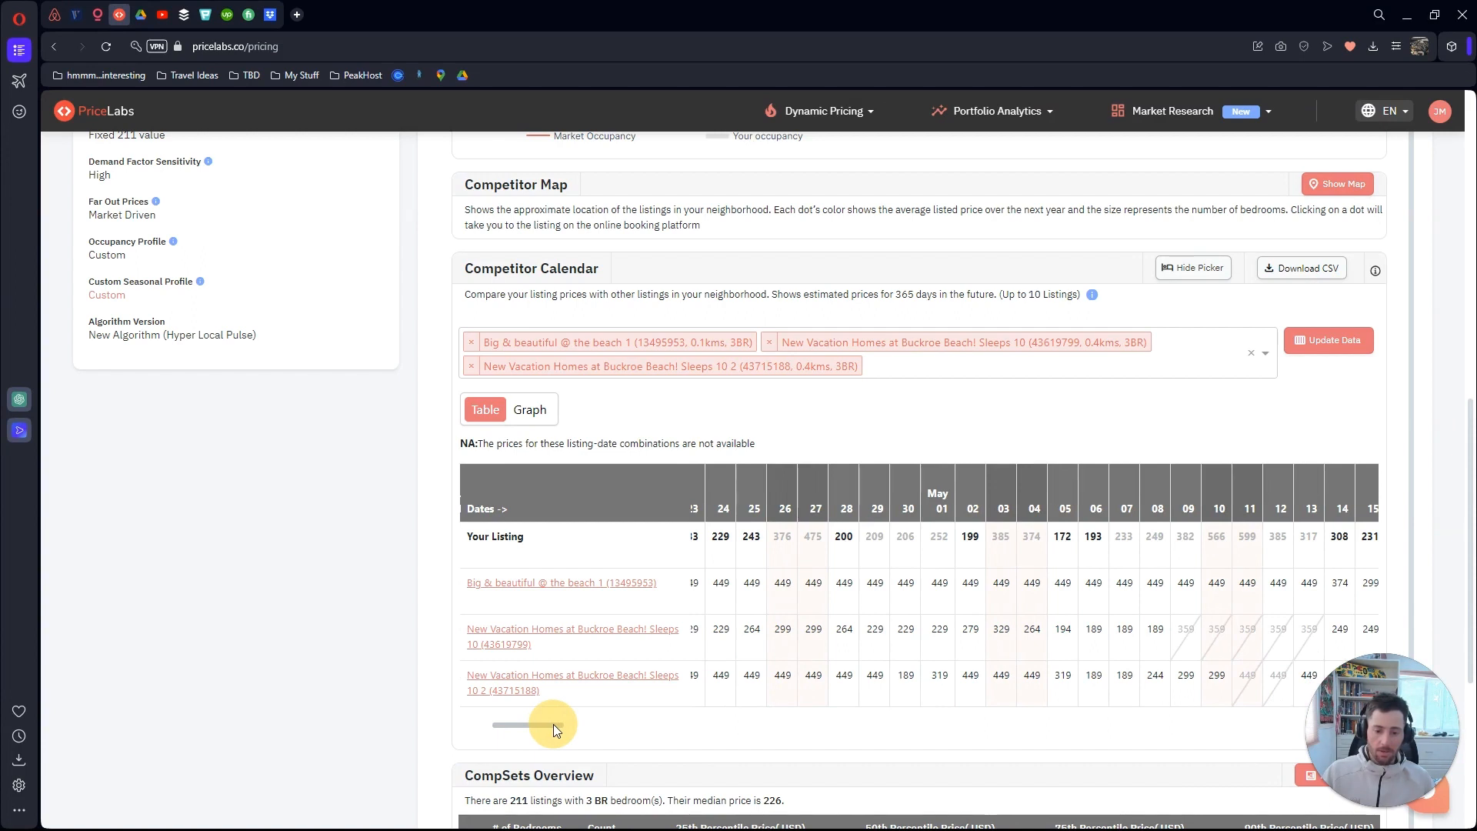
pyautogui.moveTo(552, 723); pyautogui.dragTo(492, 727)
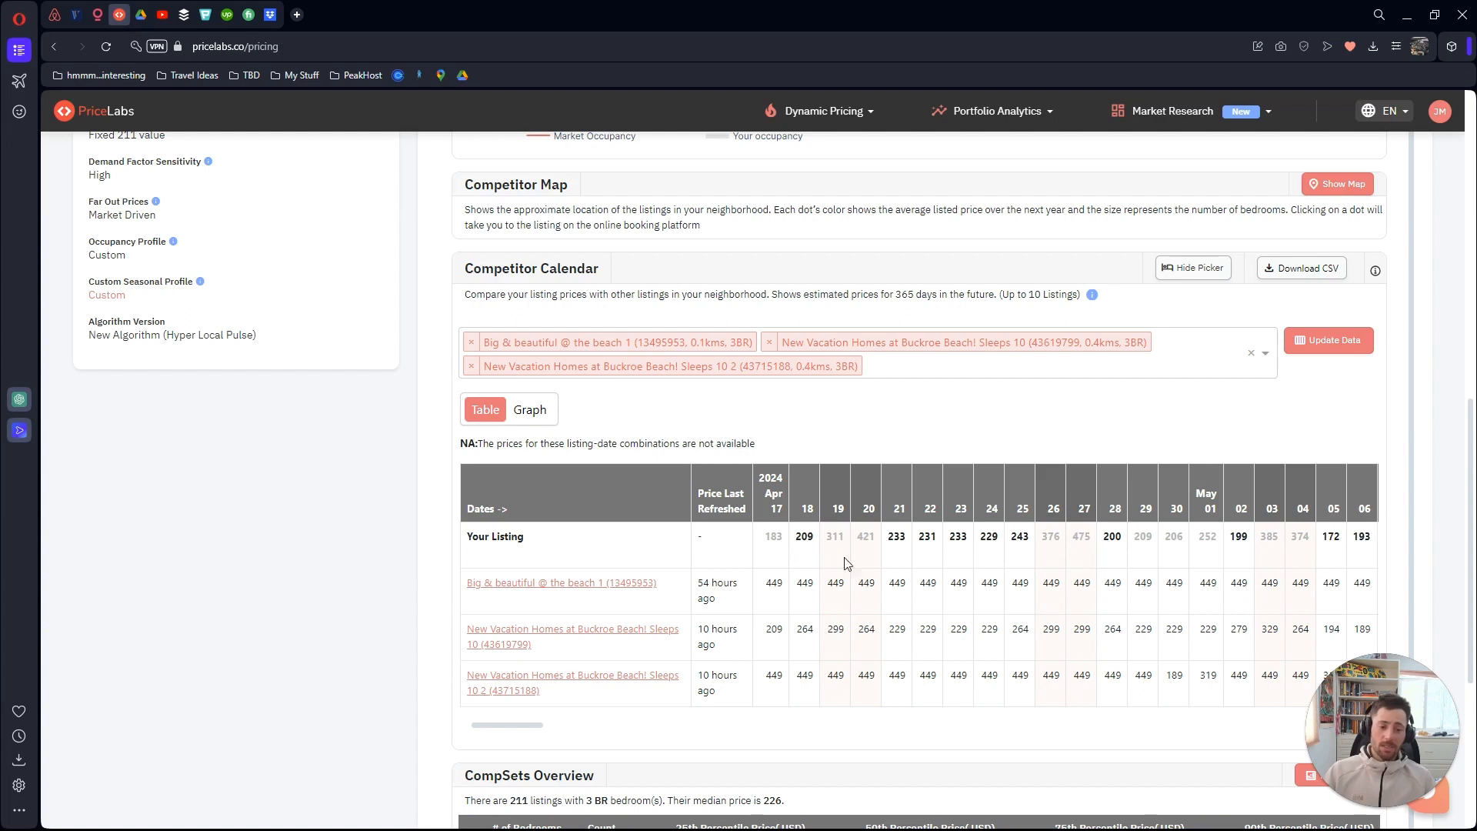
pyautogui.moveTo(527, 723); pyautogui.dragTo(555, 719)
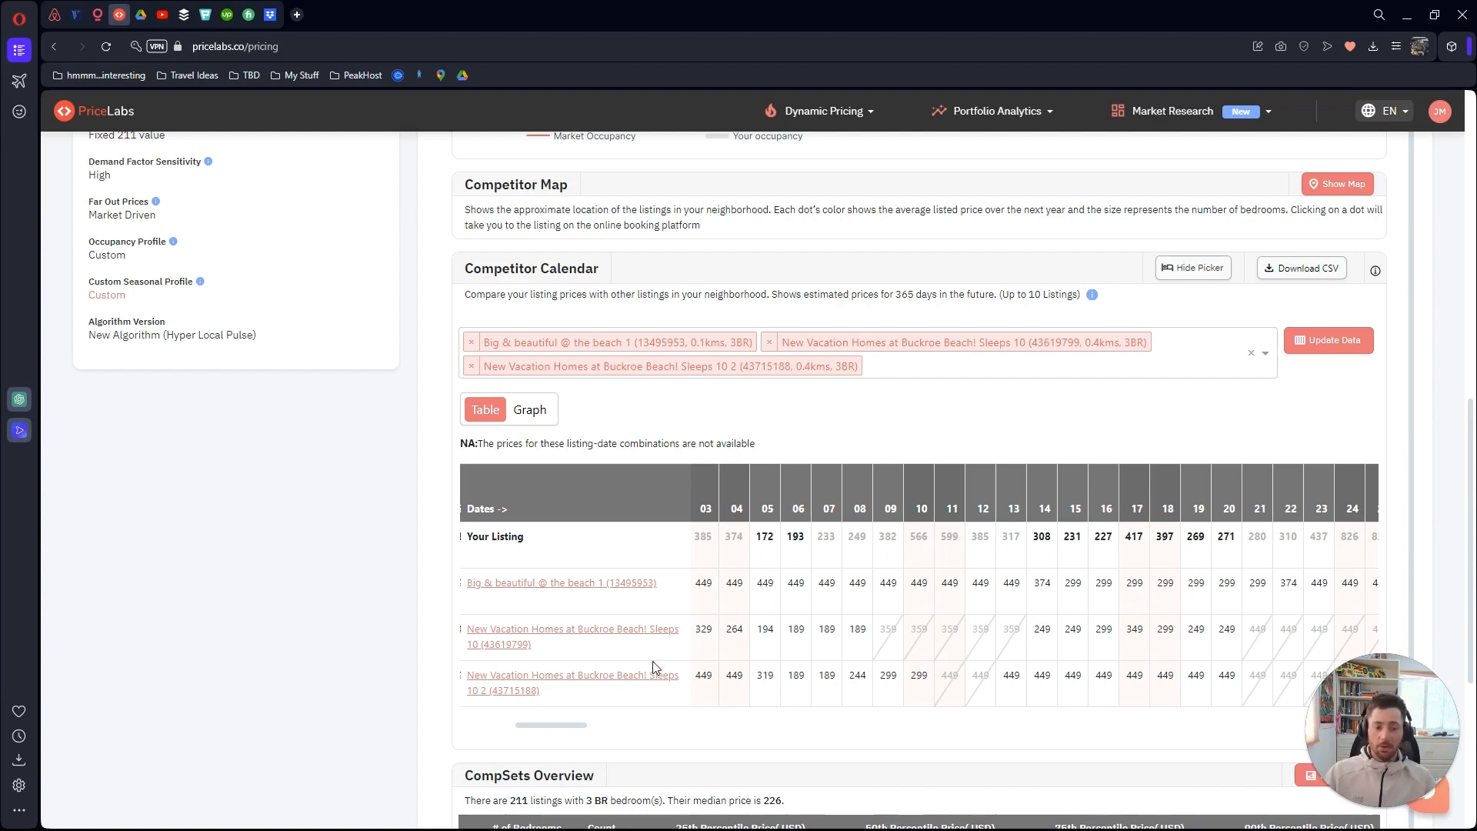
pyautogui.moveTo(561, 725); pyautogui.dragTo(591, 718)
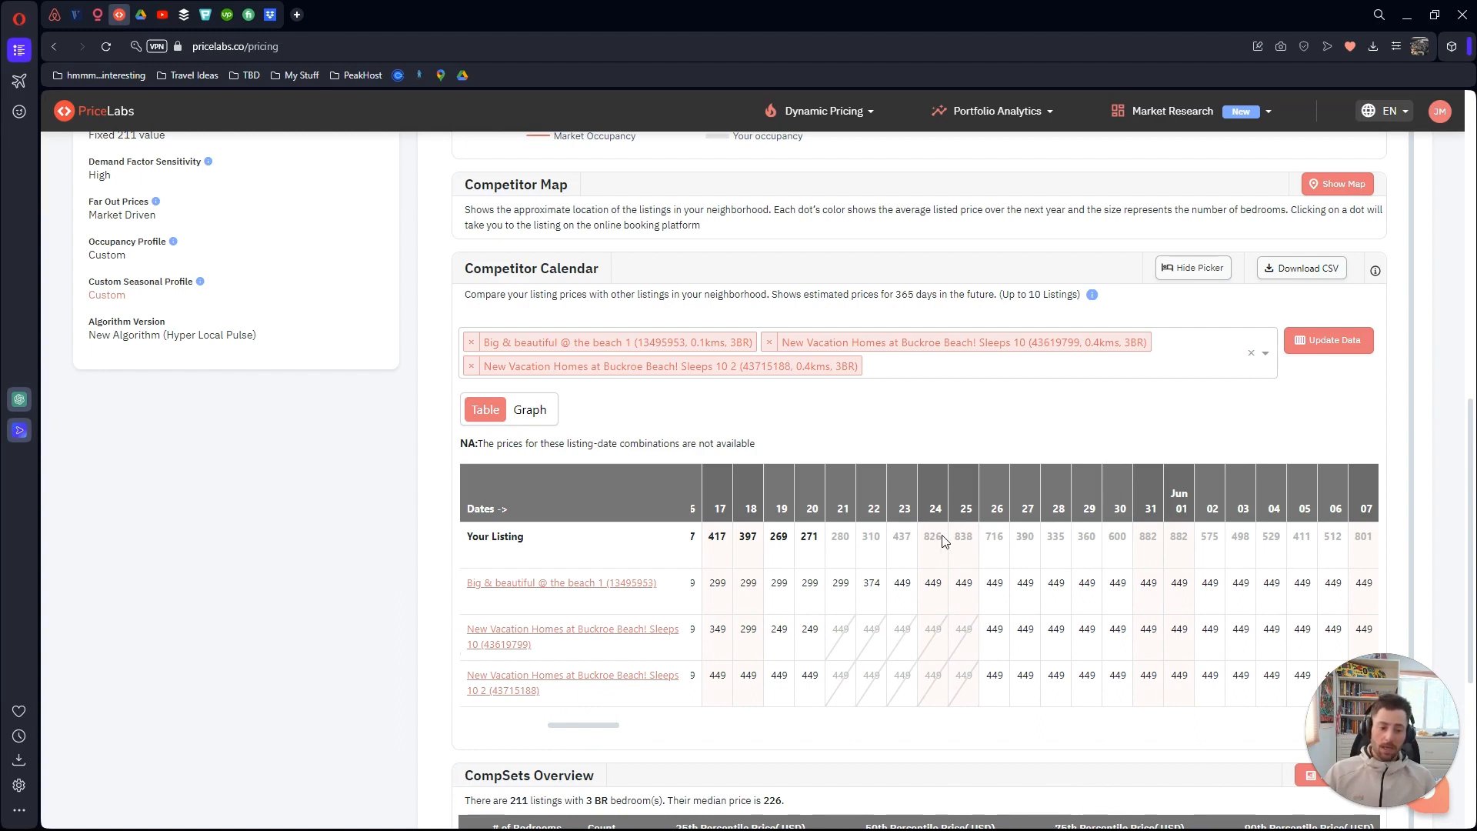
pyautogui.moveTo(594, 723); pyautogui.dragTo(649, 722)
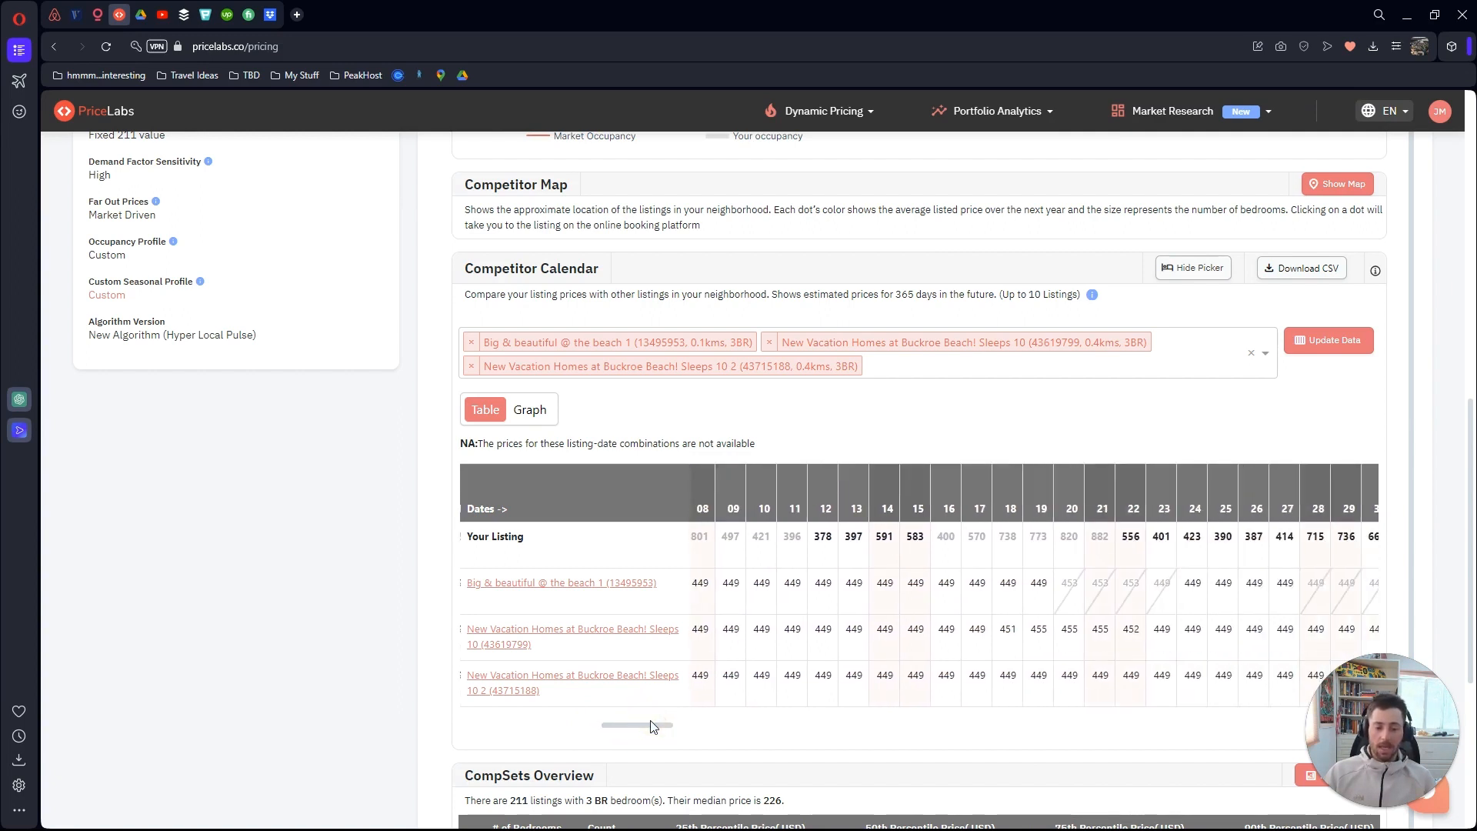
pyautogui.moveTo(653, 725); pyautogui.dragTo(412, 702)
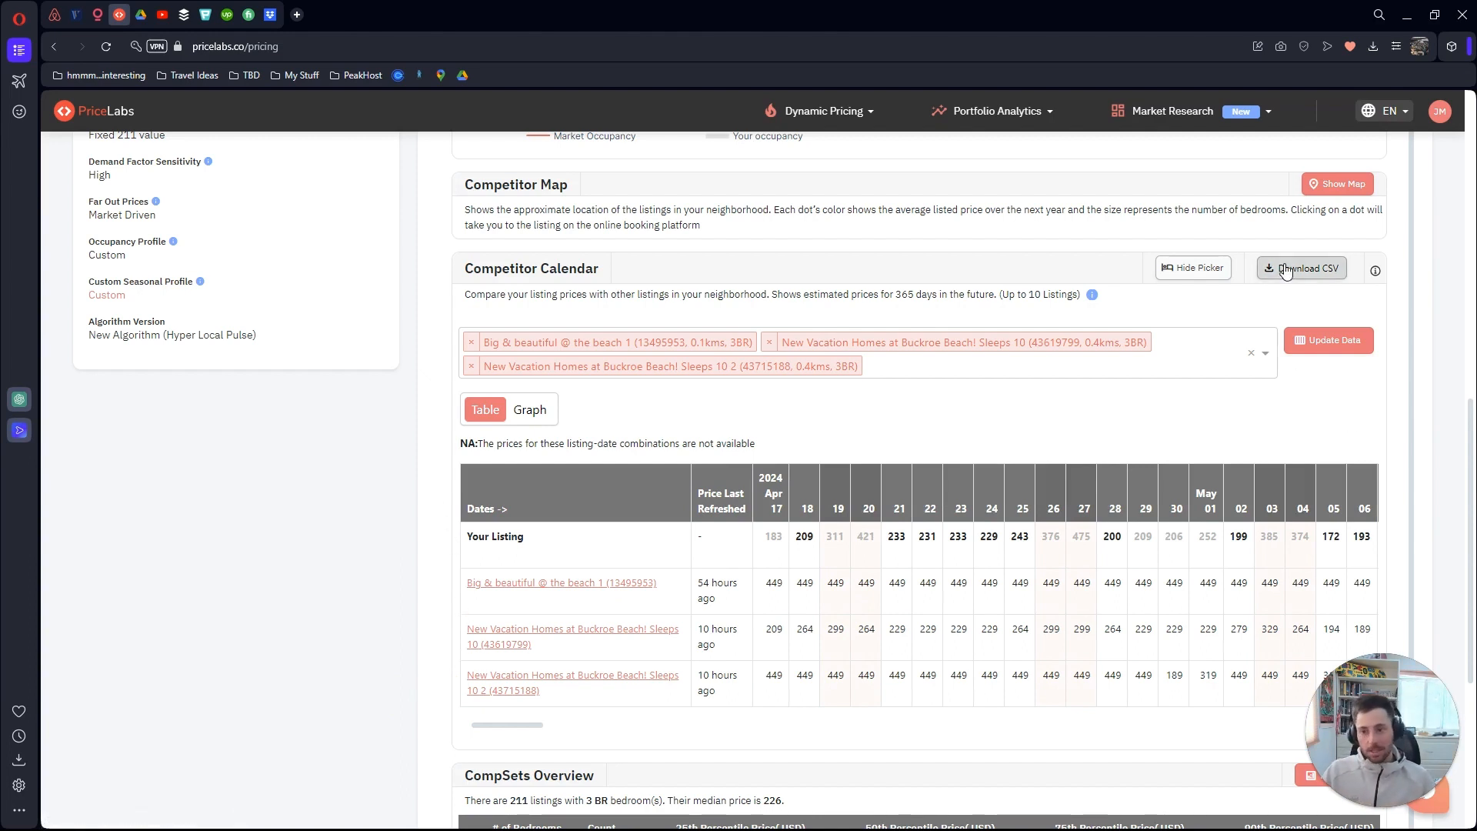
# Open the listing's hotel data and examine the Hotel Price Tracker's selected hotels and daily price table
pyautogui.scroll(15, 423, 342)
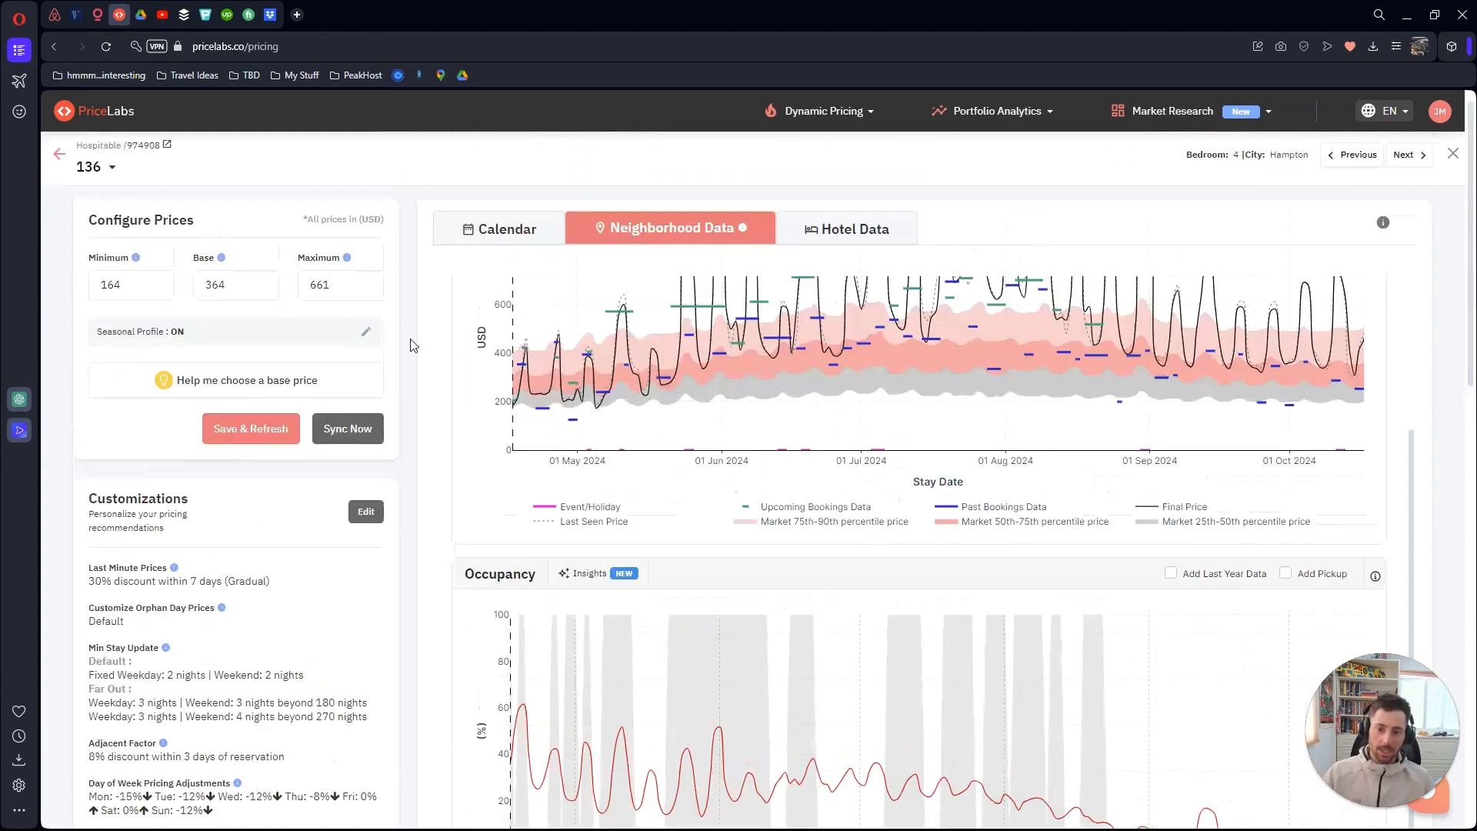
pyautogui.scroll(2, 560, 369)
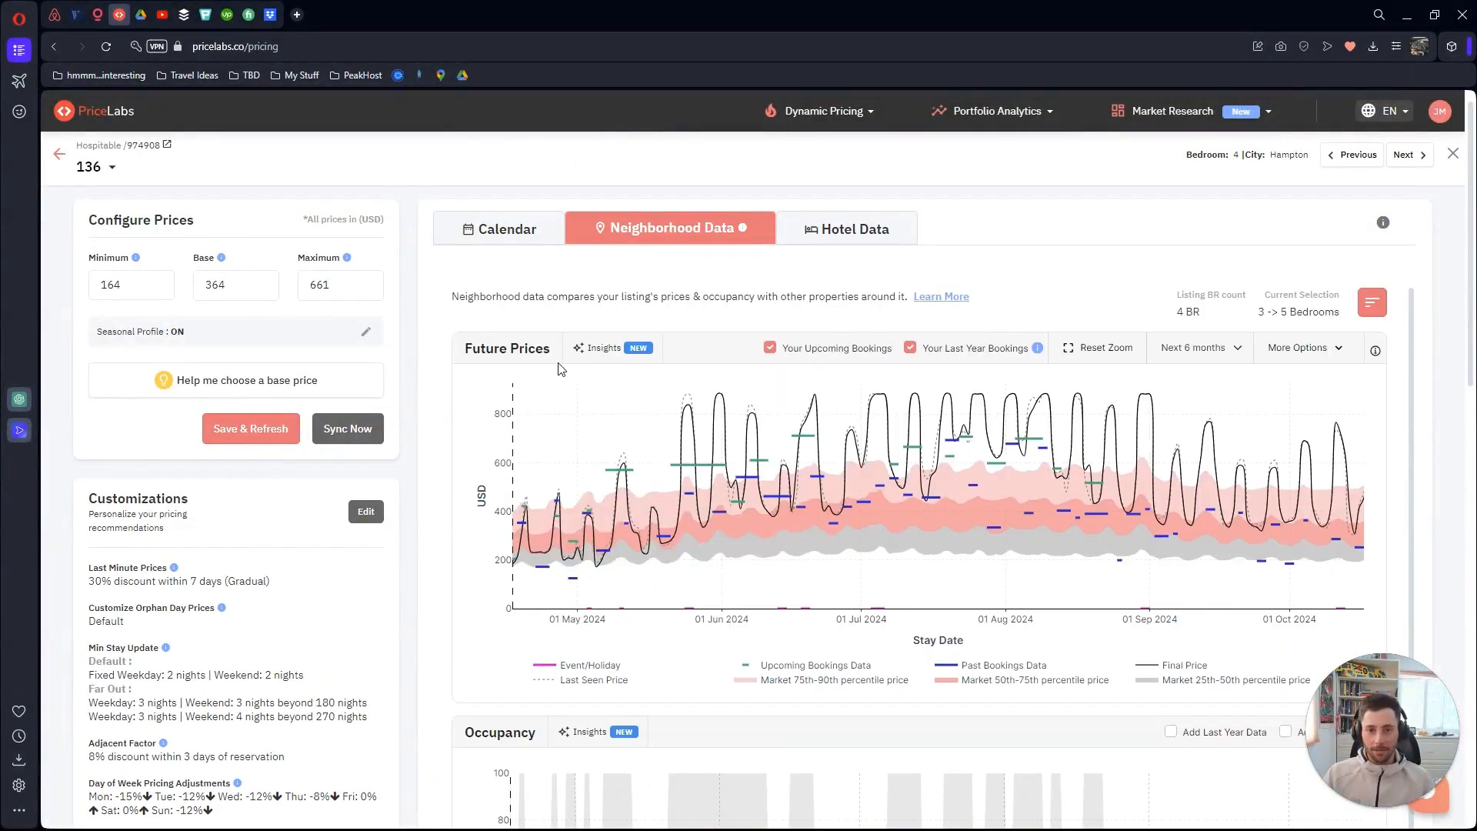
pyautogui.click(884, 236)
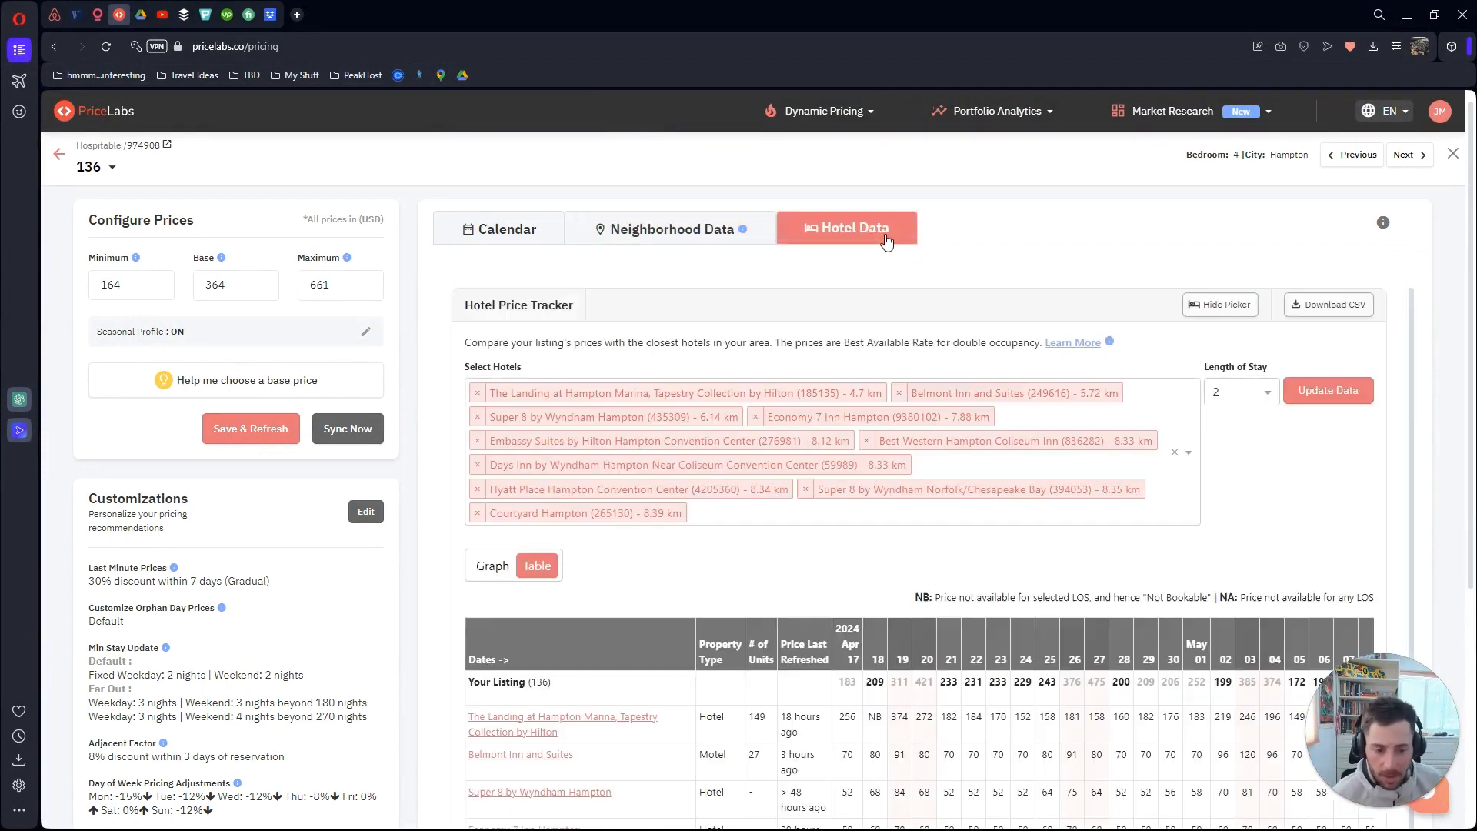
pyautogui.scroll(-5, 442, 404)
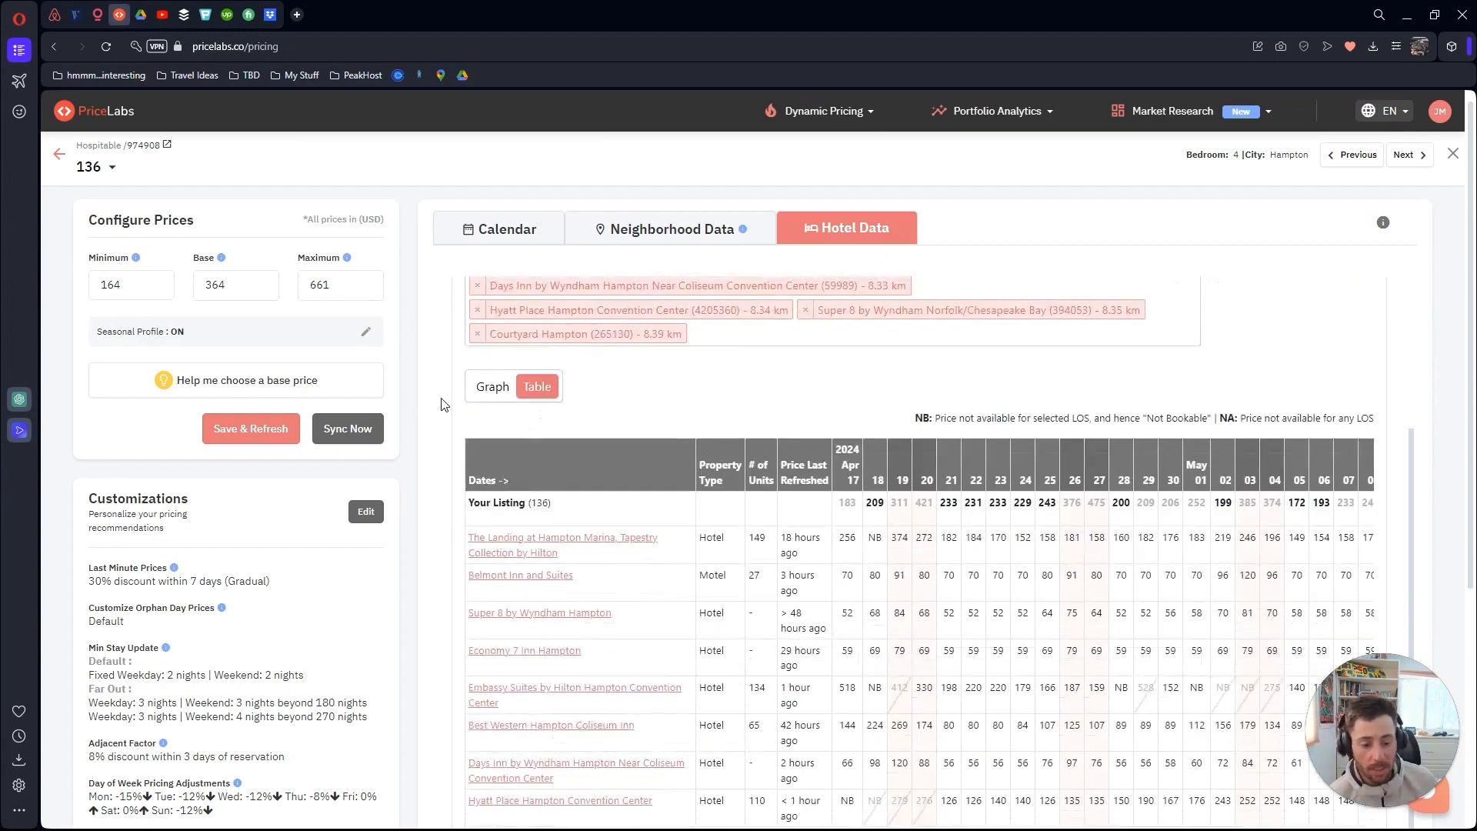
pyautogui.scroll(3, 442, 403)
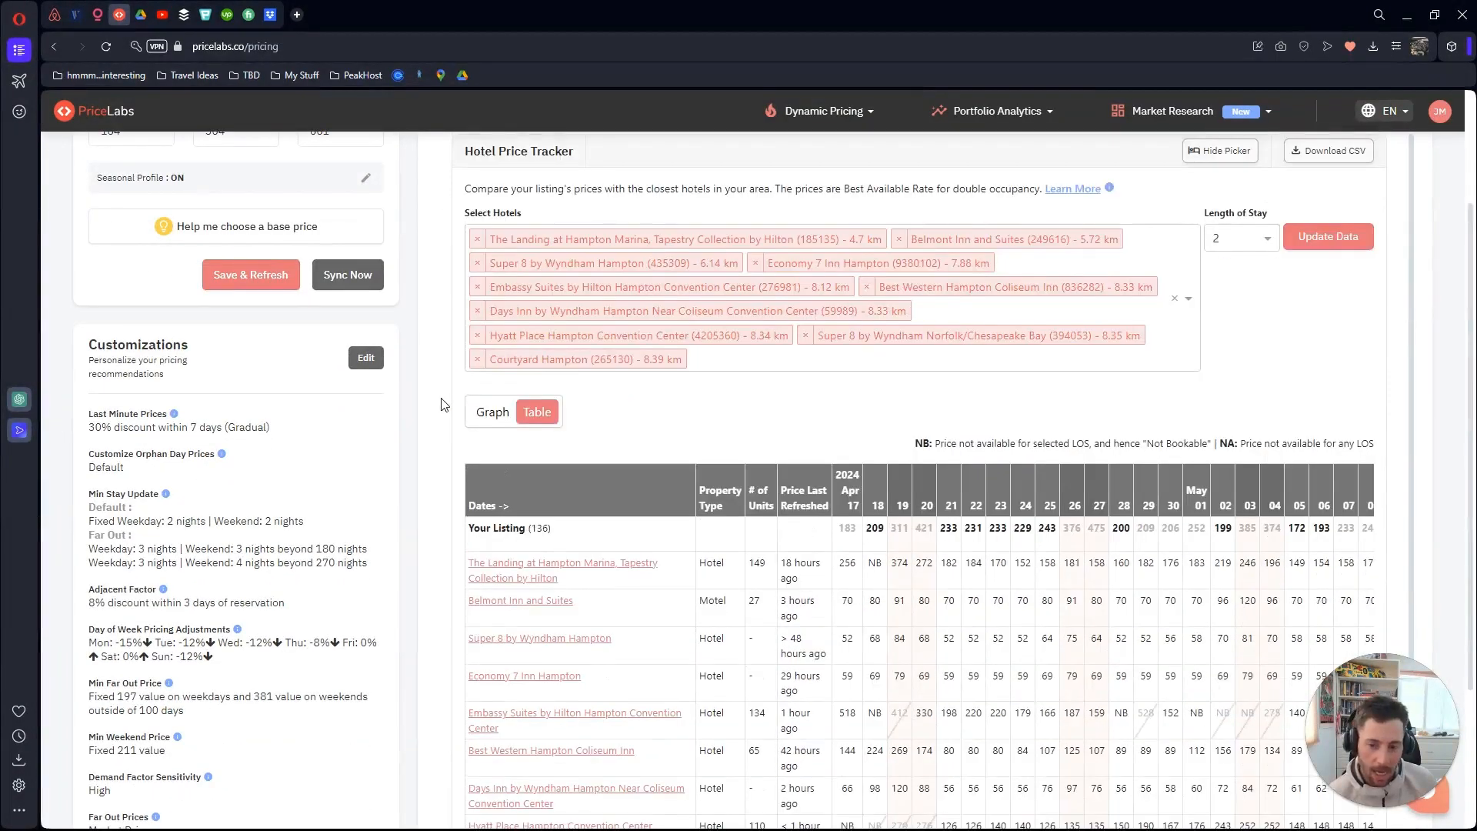
pyautogui.scroll(2, 442, 403)
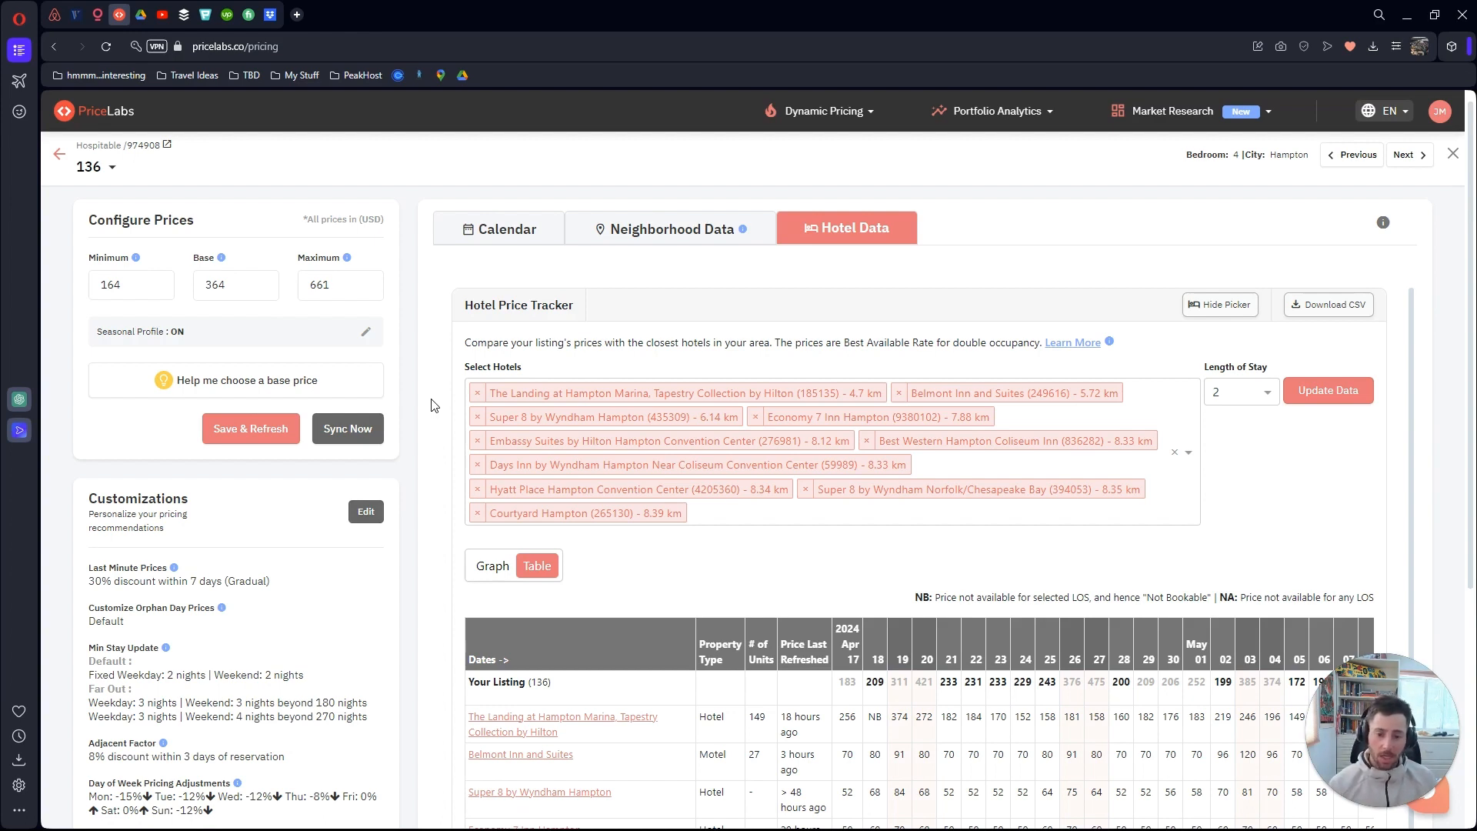
pyautogui.scroll(-4, 433, 405)
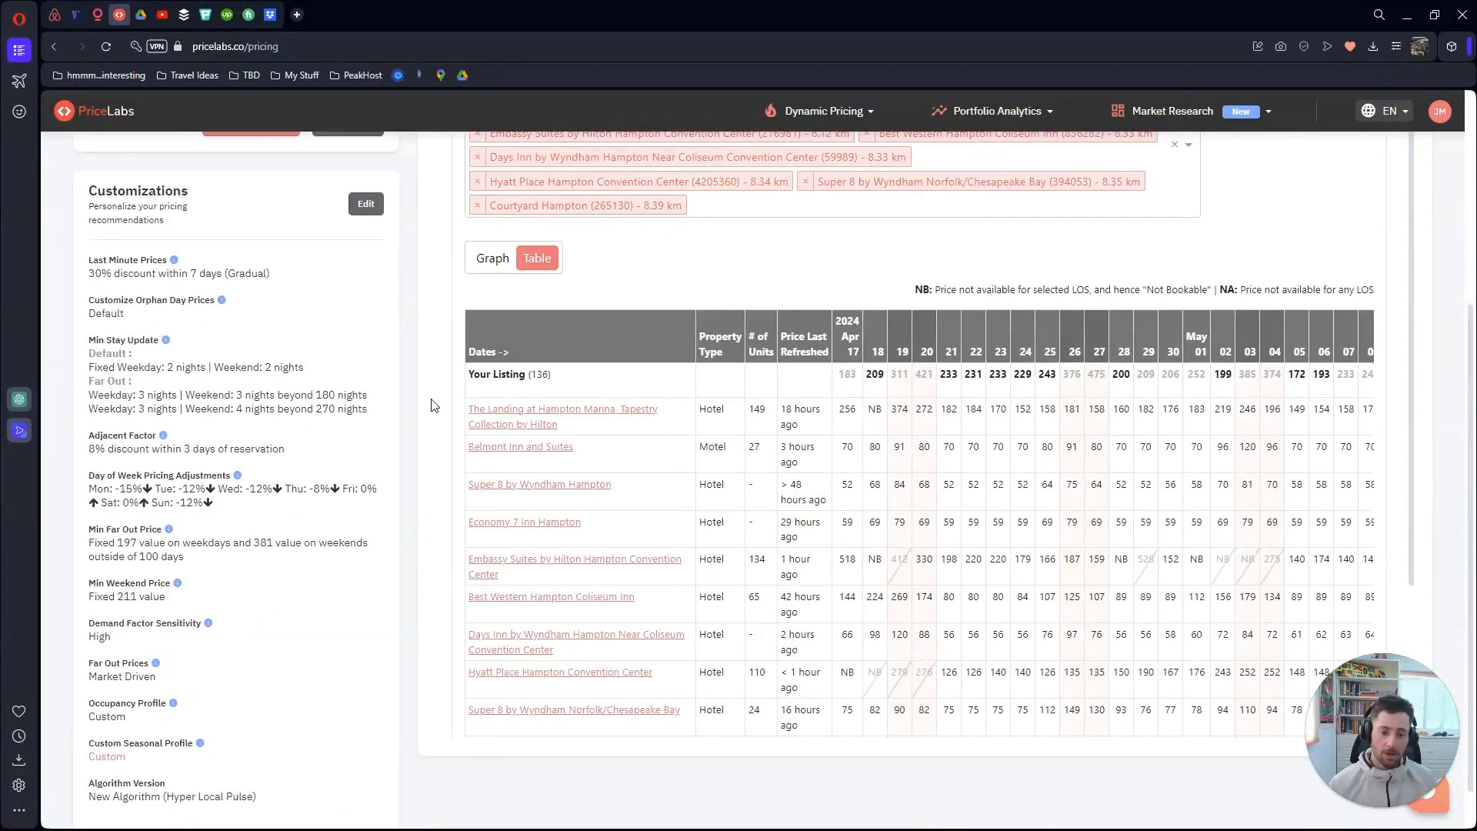
pyautogui.scroll(4, 431, 406)
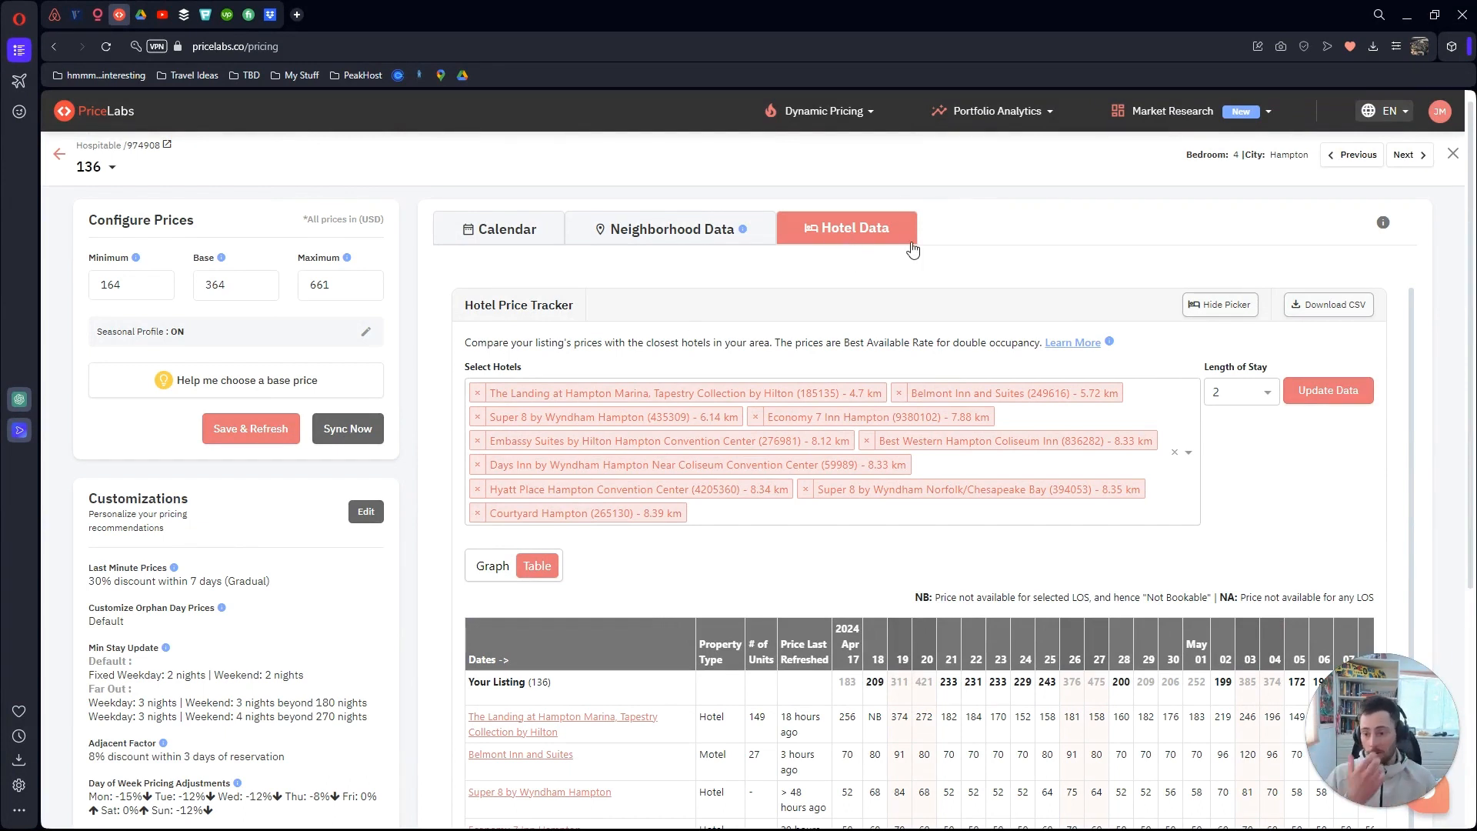
# Return to the listing's May 2024 calendar and compare its 30-, 60- and 90-day total occupancy with the market
pyautogui.click(477, 235)
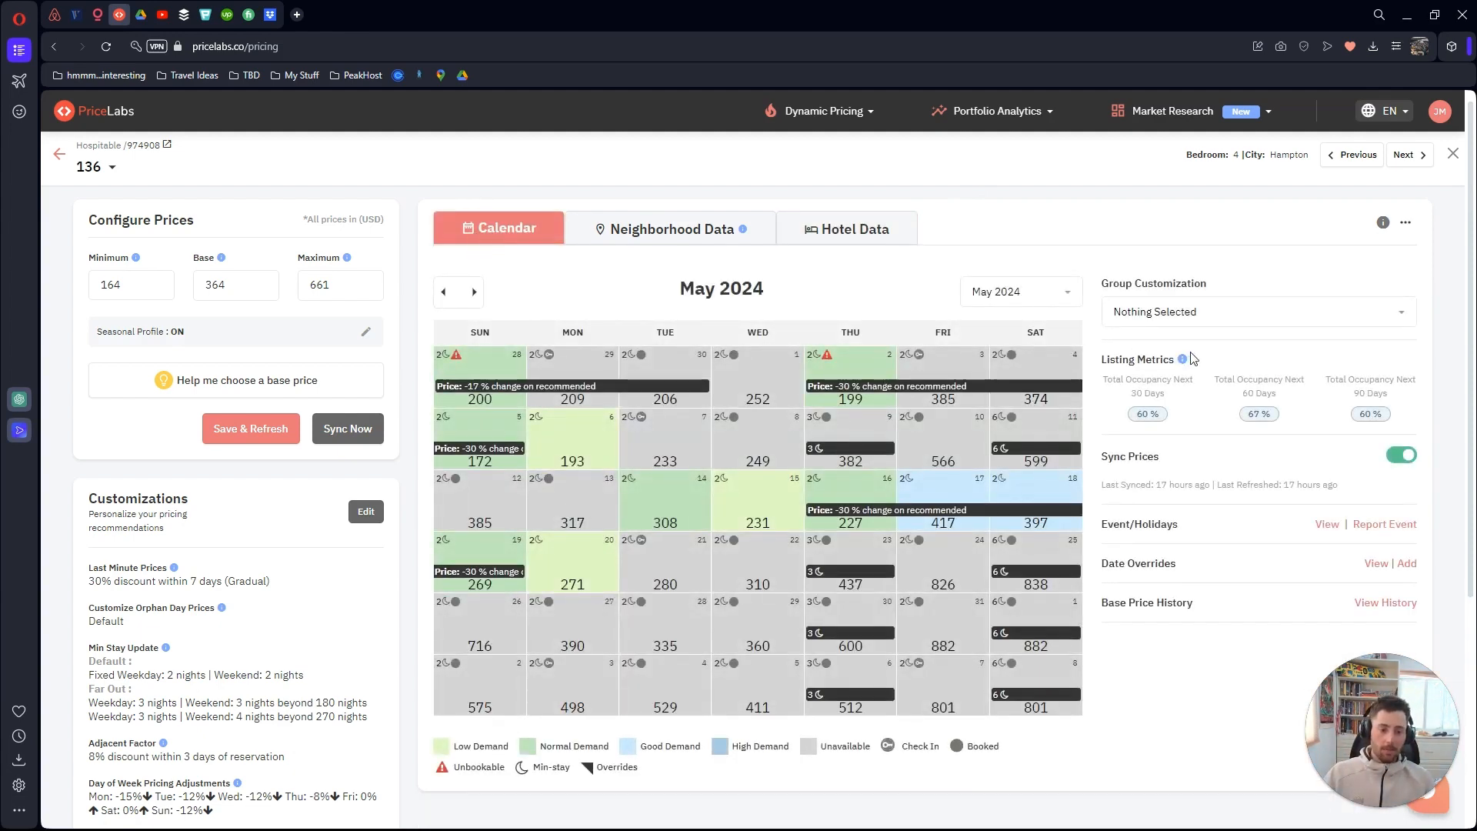
pyautogui.moveTo(1156, 419)
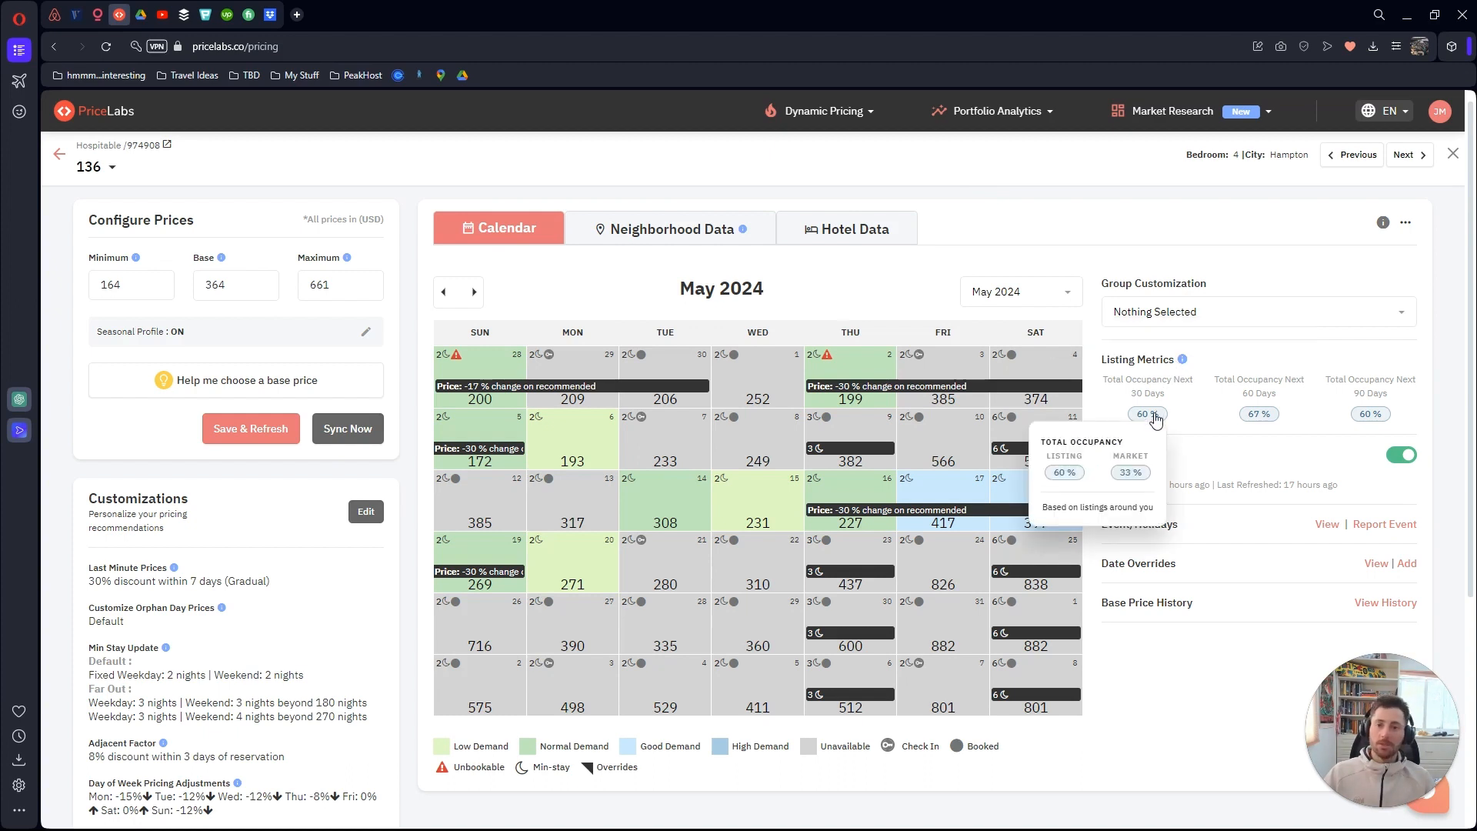
pyautogui.moveTo(1274, 419)
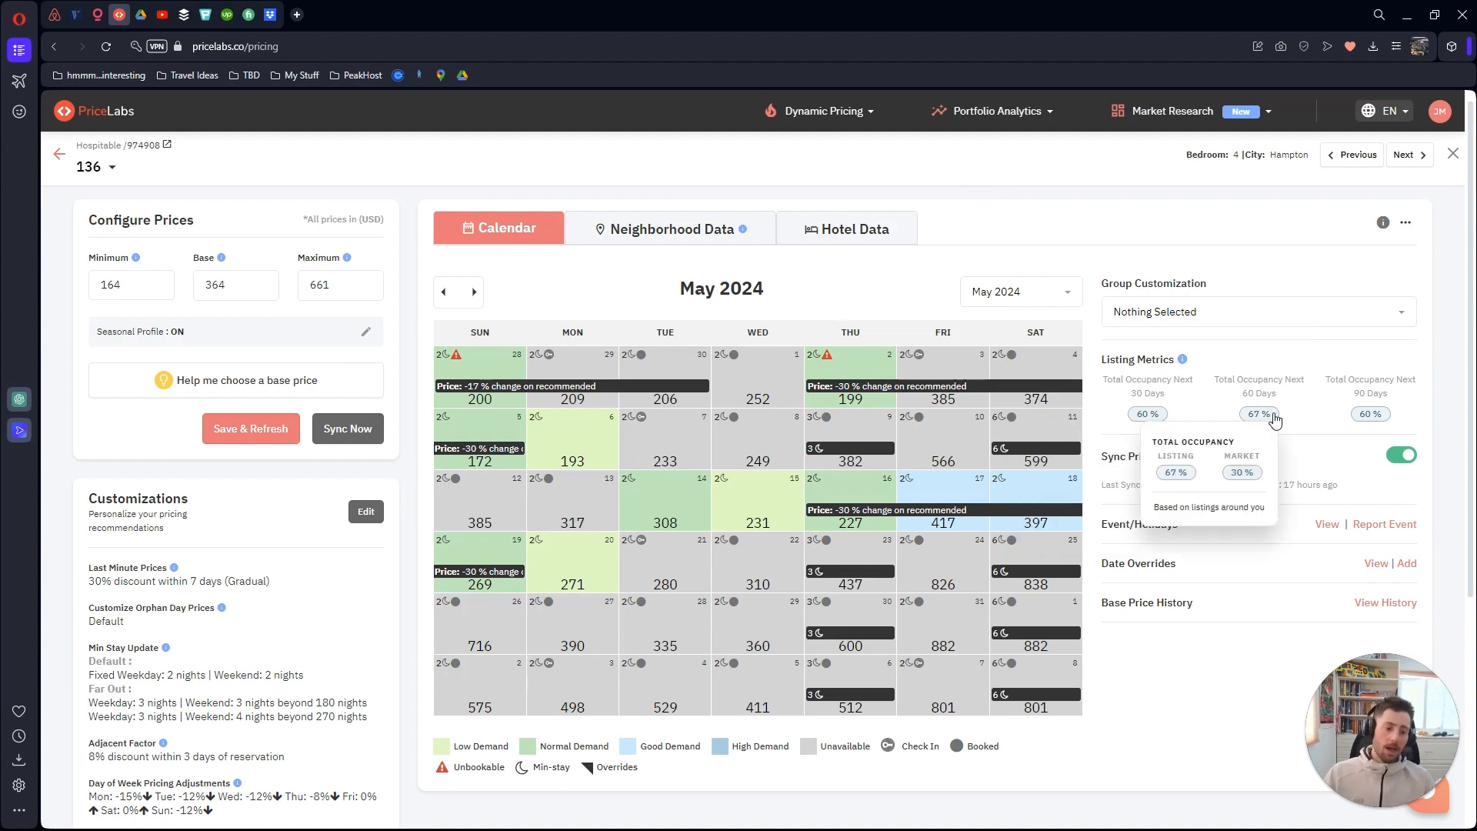
pyautogui.moveTo(1367, 424)
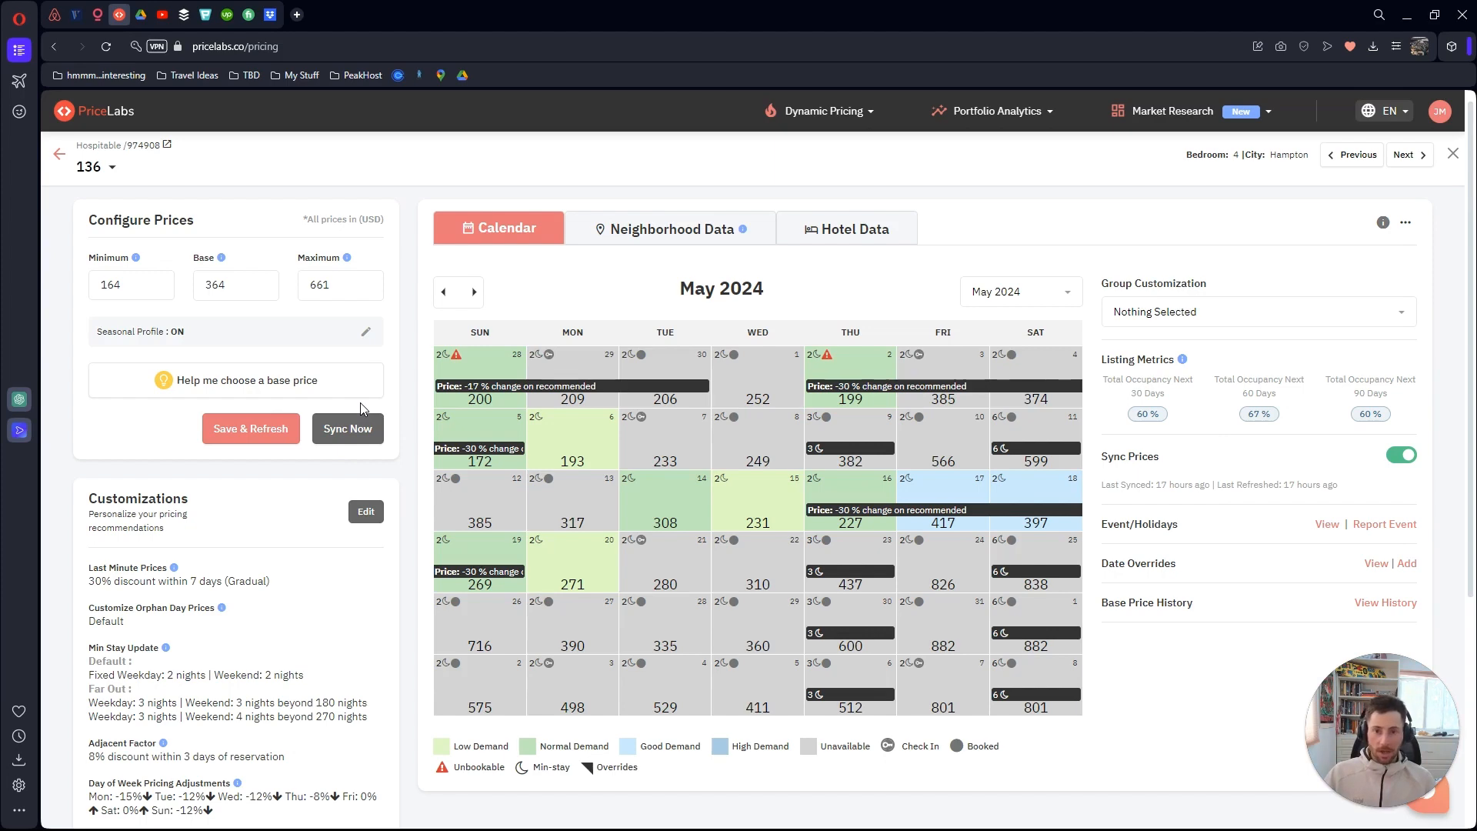
# Review the listing's customizations summary and inspect its minimum stay settings, closing them without changes
pyautogui.scroll(-3, 362, 409)
pyautogui.scroll(-1, 362, 410)
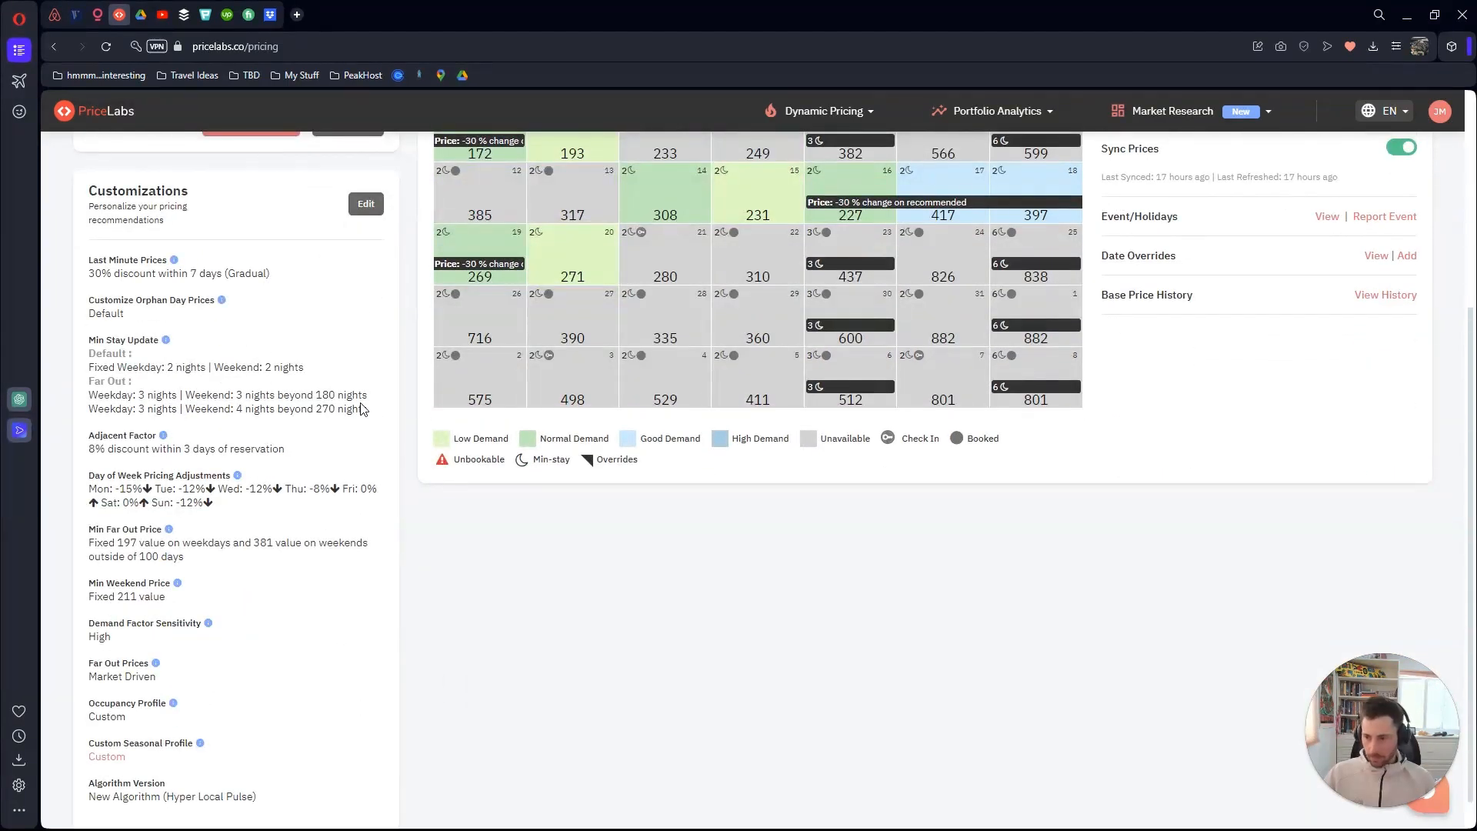
pyautogui.scroll(-1, 363, 409)
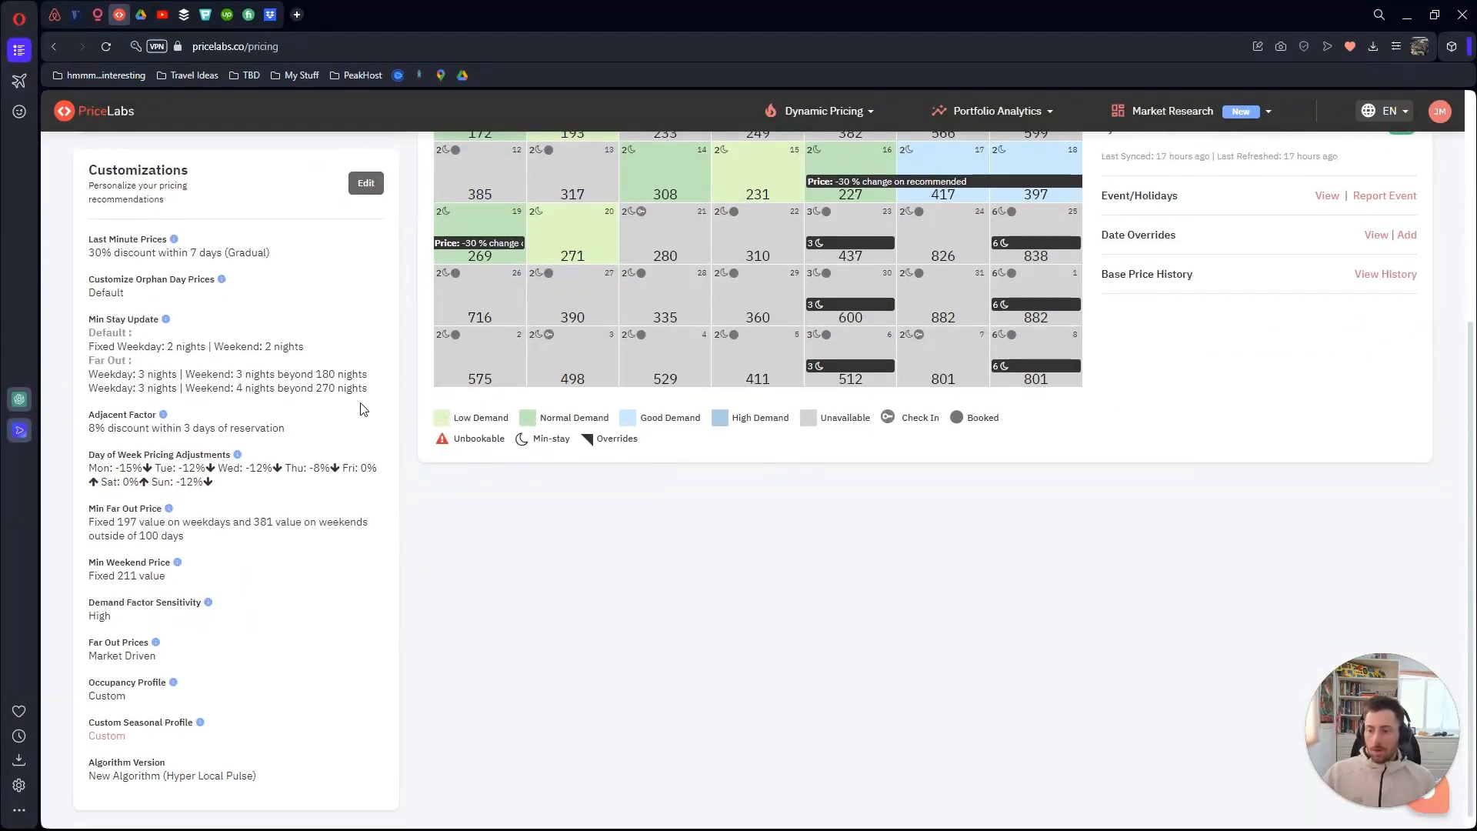
pyautogui.click(366, 189)
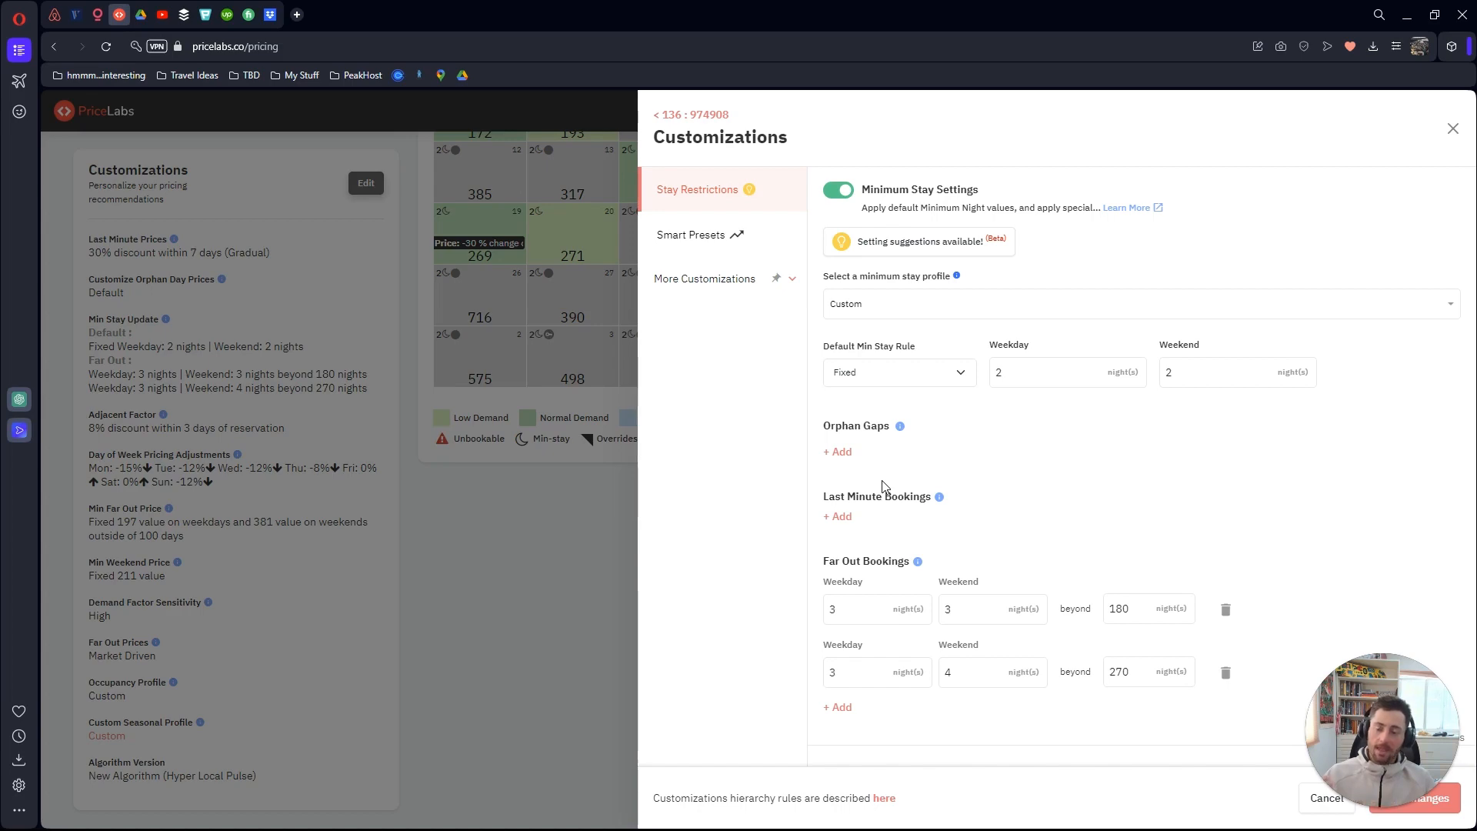
pyautogui.click(496, 377)
pyautogui.scroll(4, 538, 461)
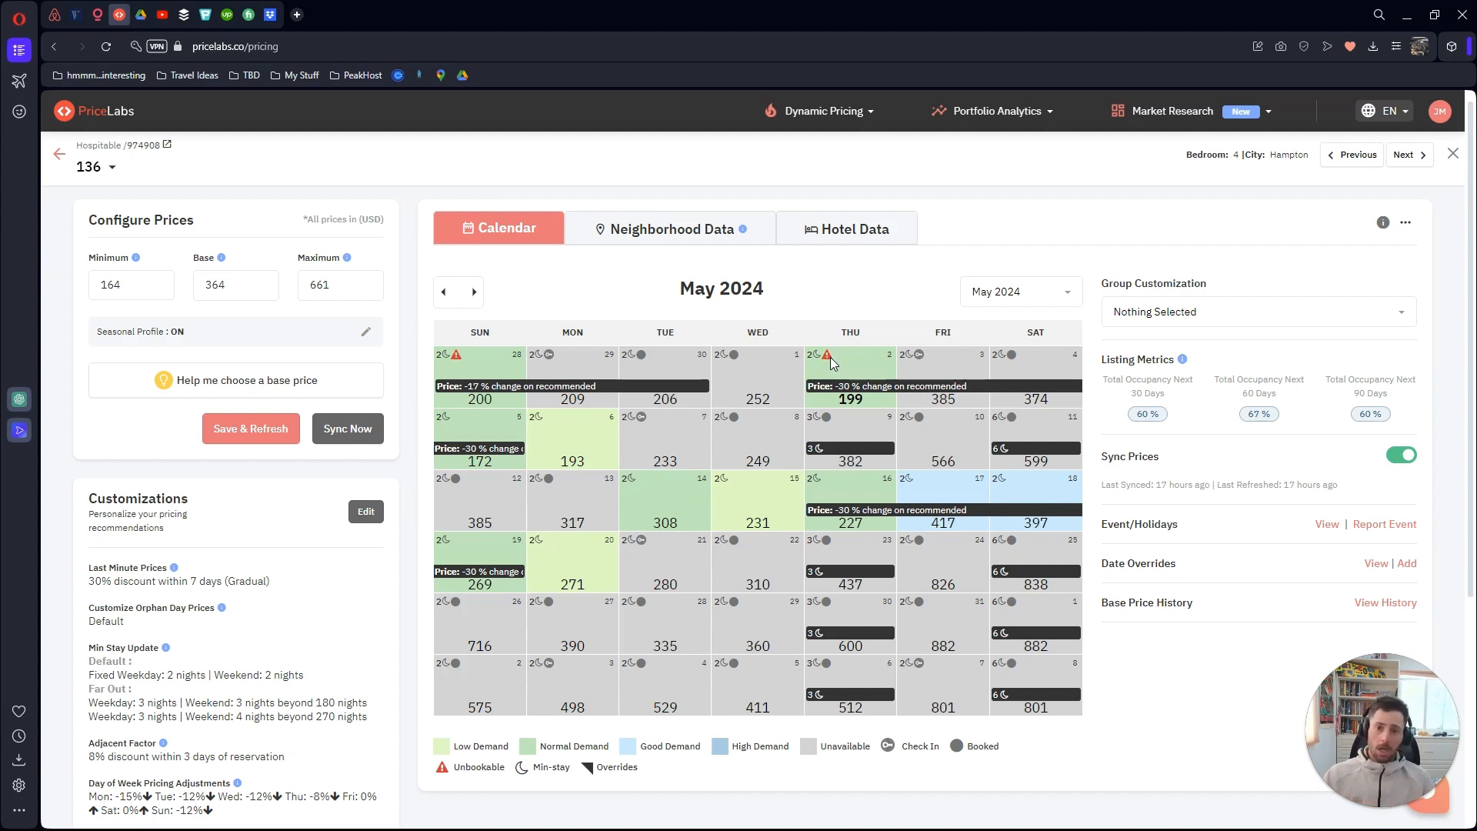
# Open the listing's customizations and add a trial orphan gap rule to inspect its weekday, weekend and gap-length options, removing it again
pyautogui.click(365, 515)
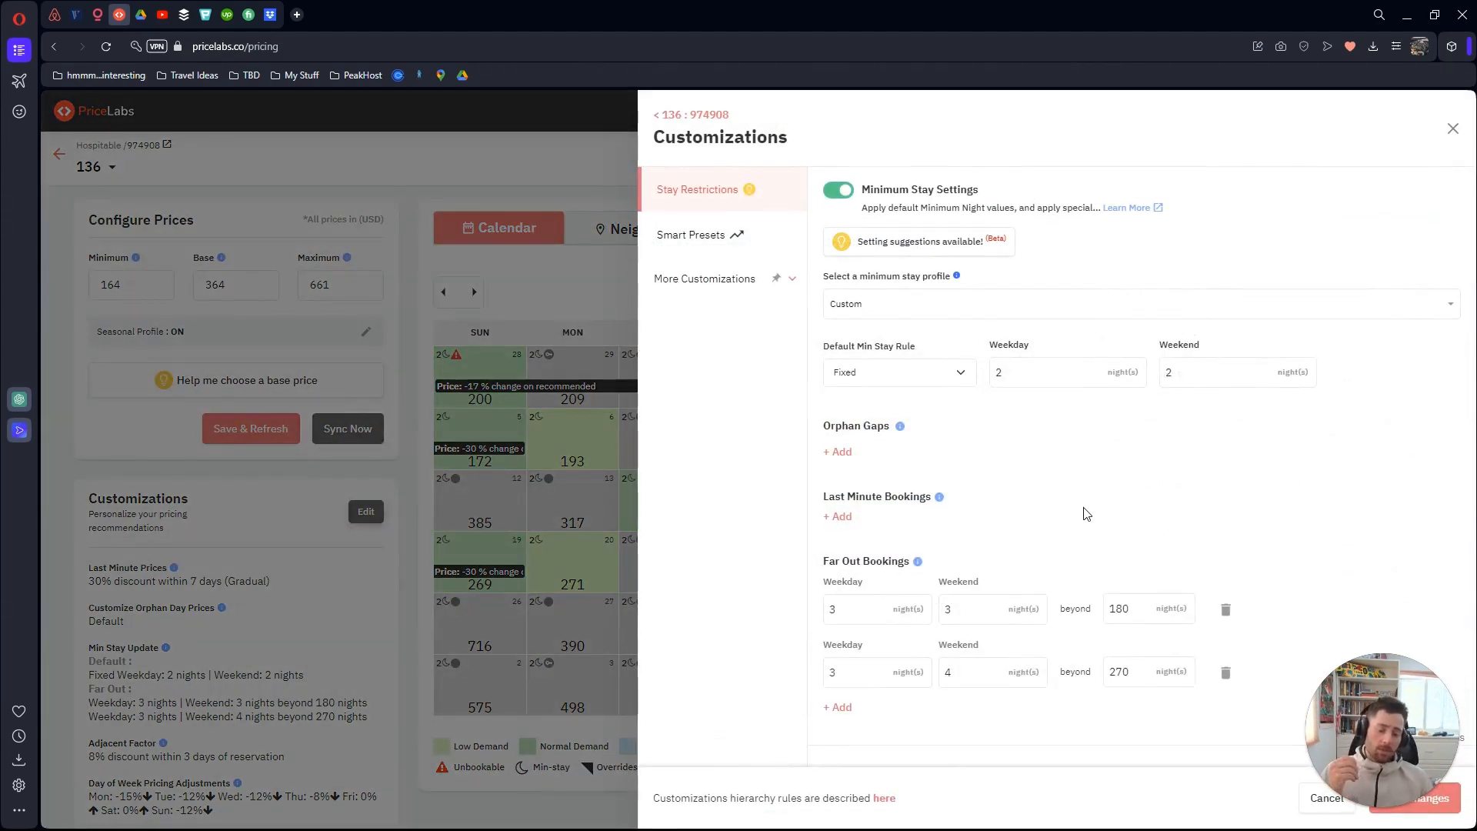
pyautogui.click(837, 454)
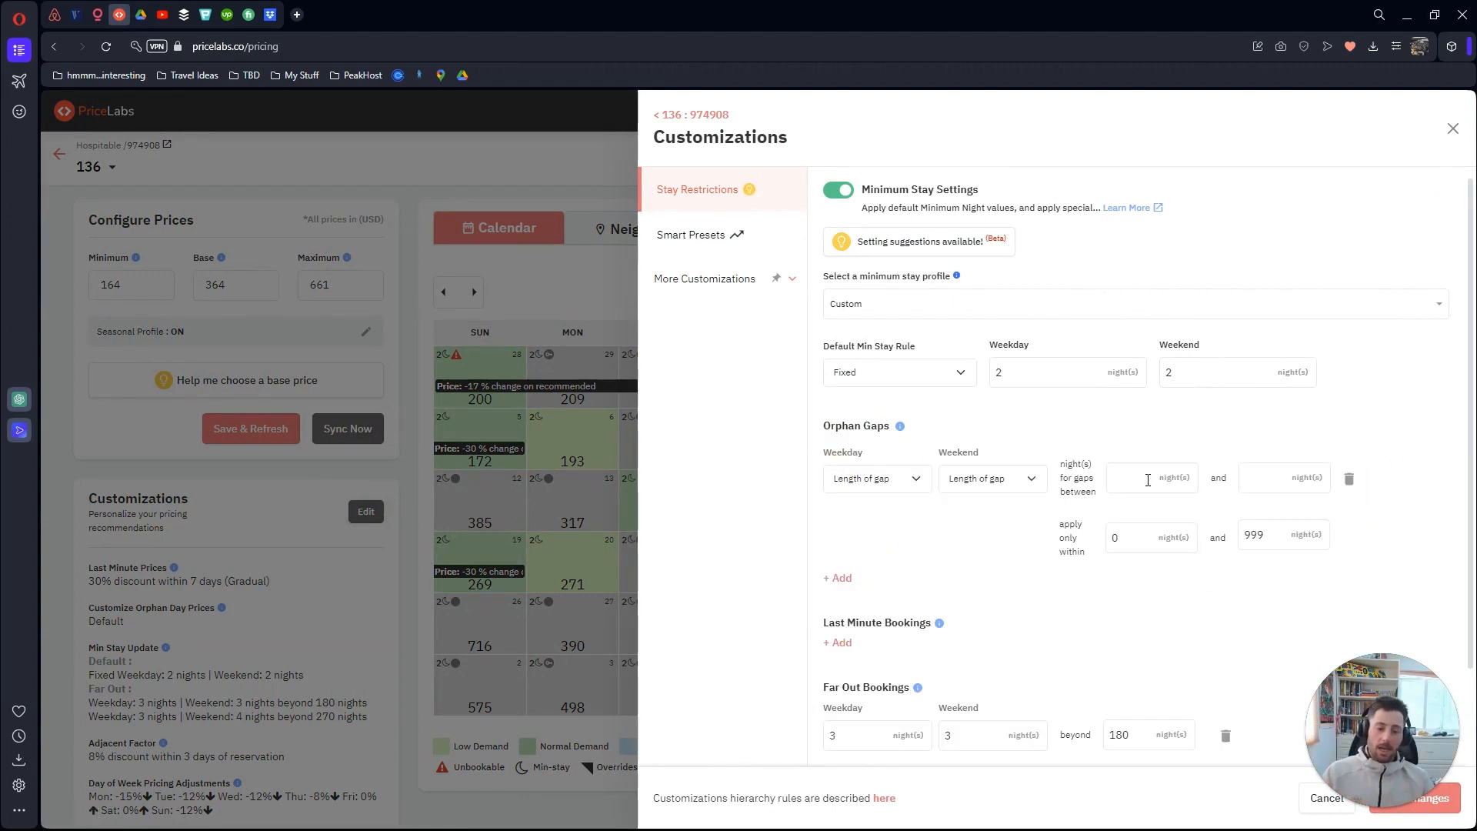
pyautogui.click(923, 485)
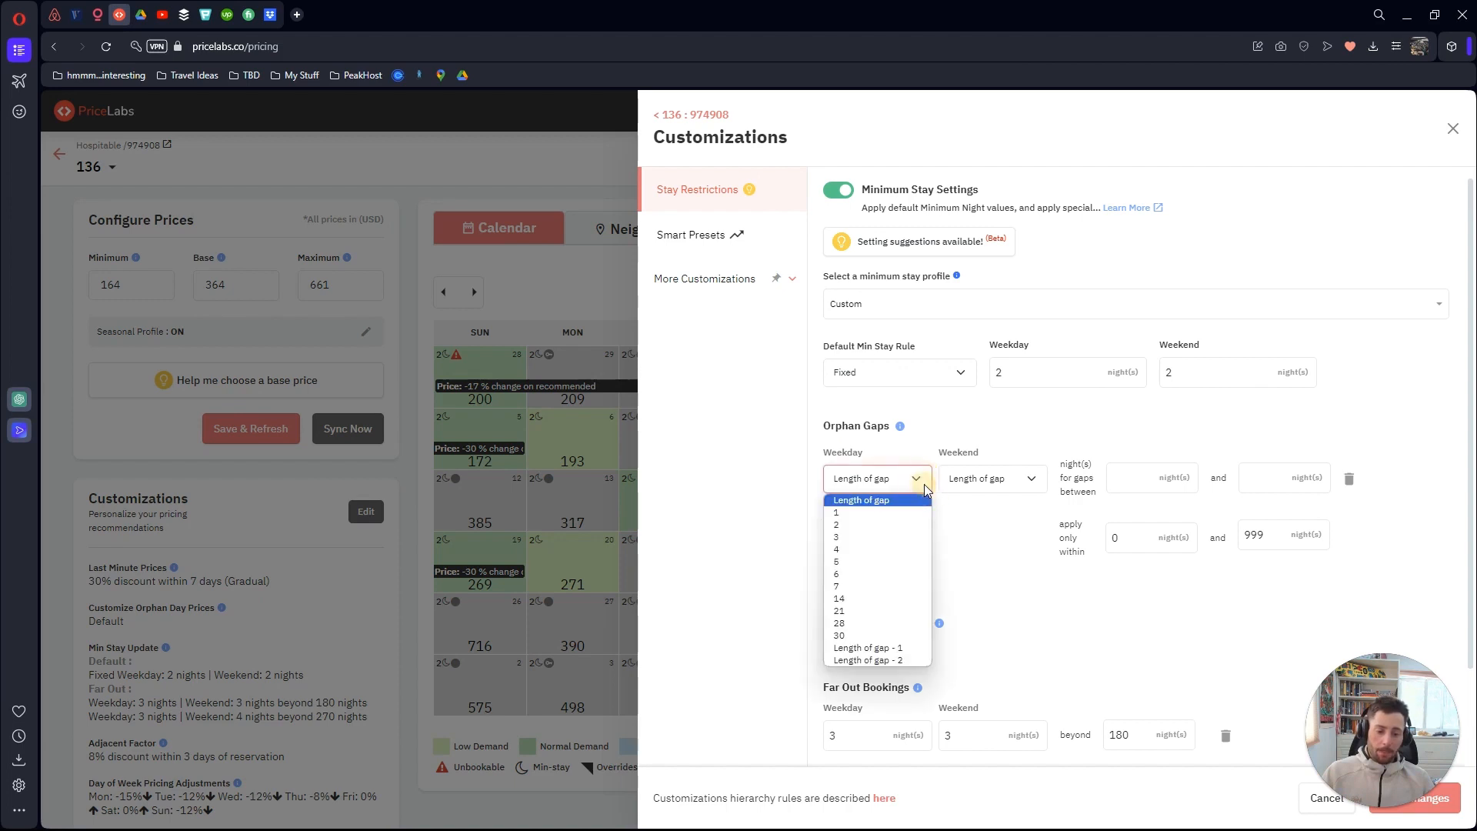
pyautogui.click(925, 483)
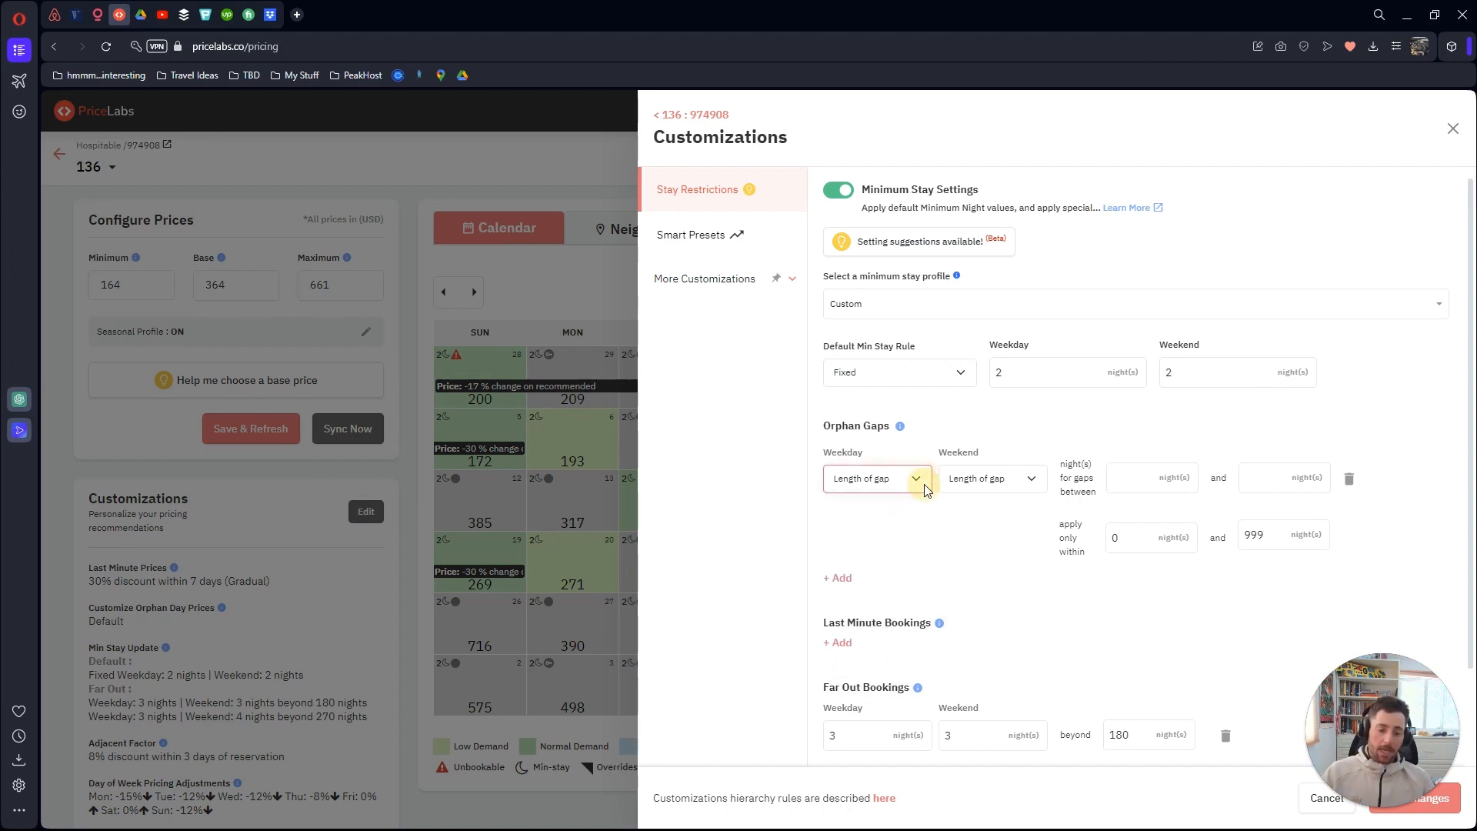
pyautogui.click(968, 507)
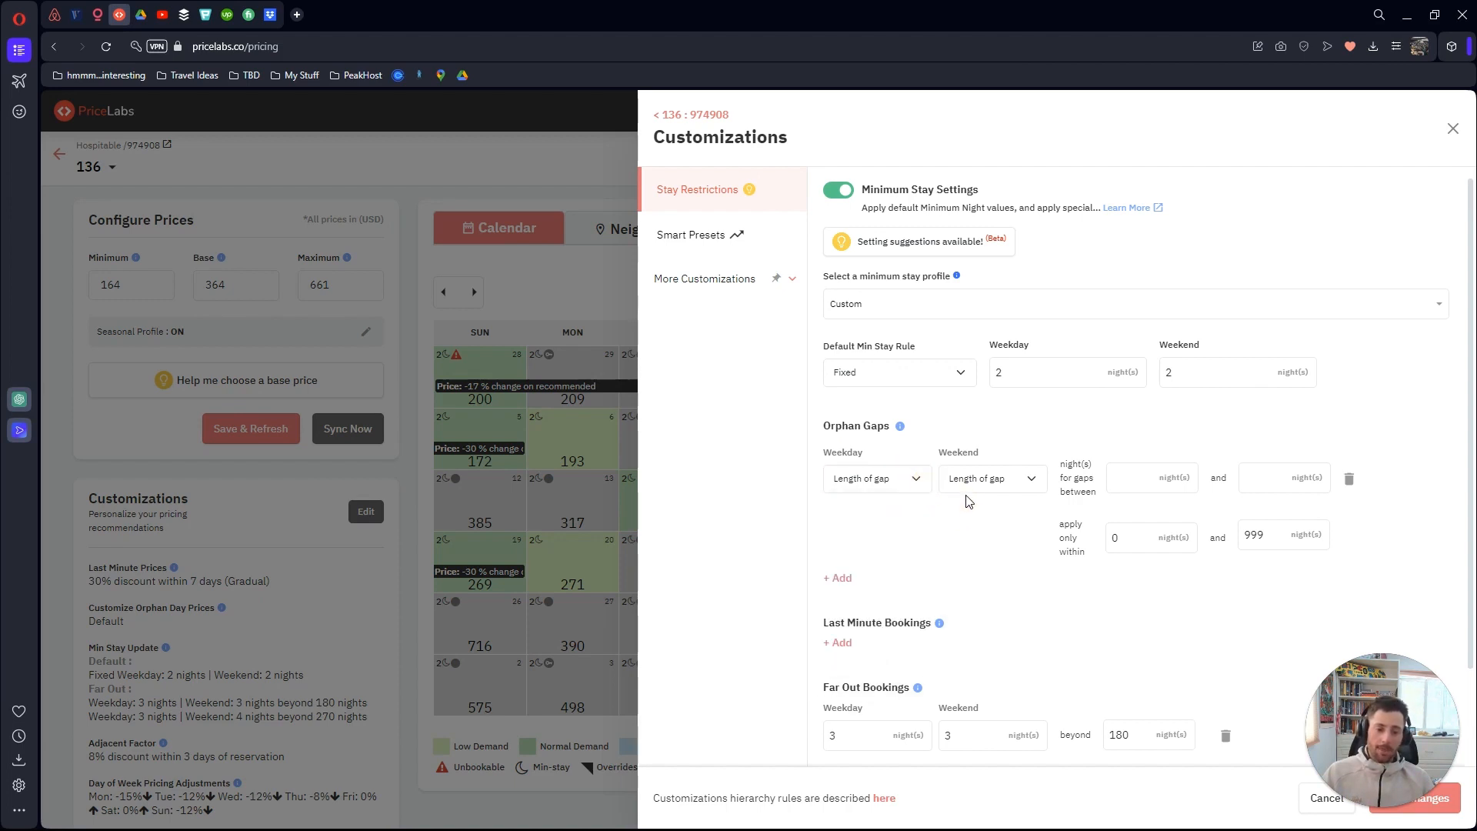
pyautogui.click(1129, 476)
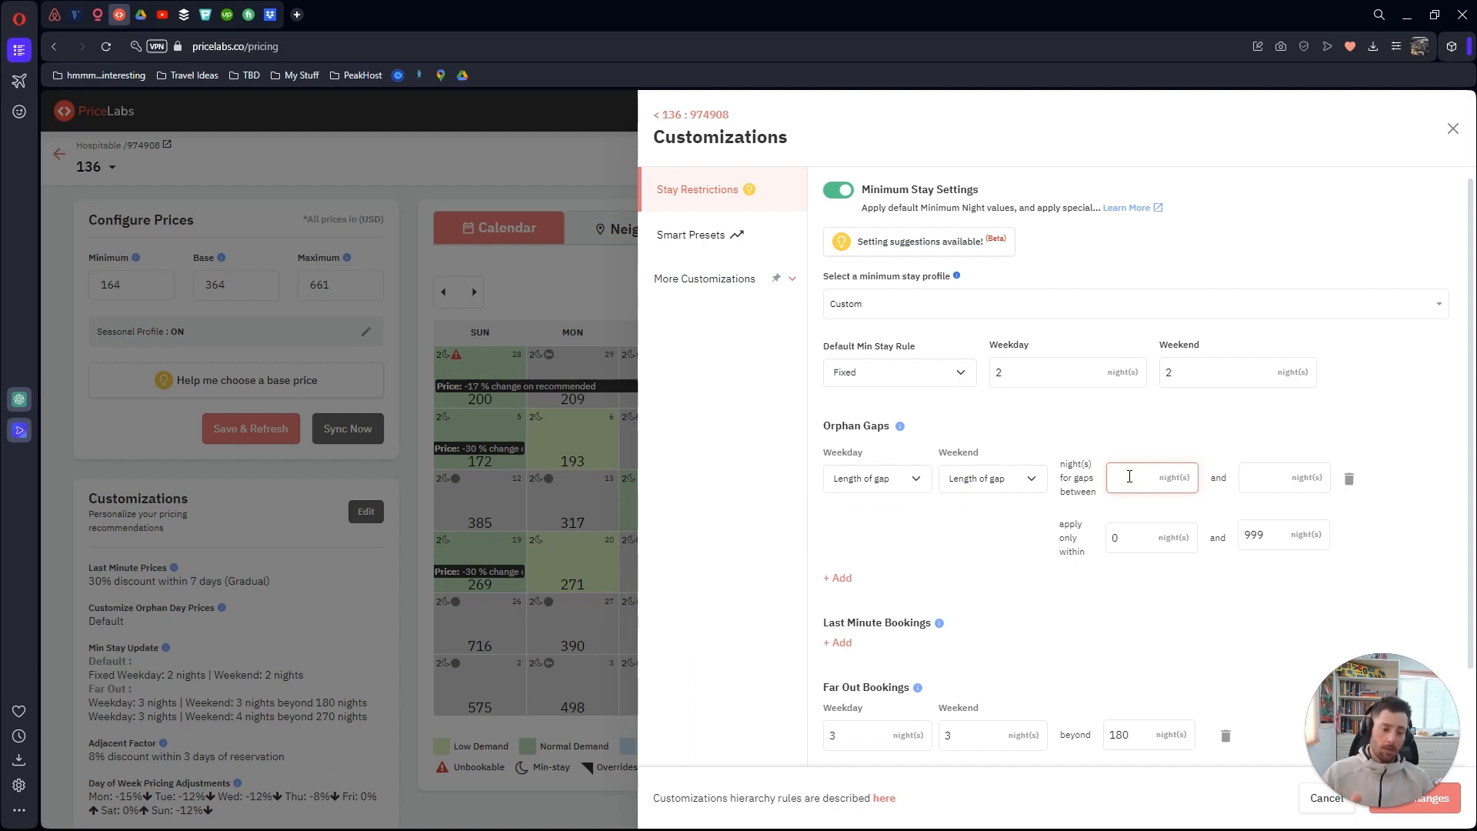
pyautogui.click(1397, 597)
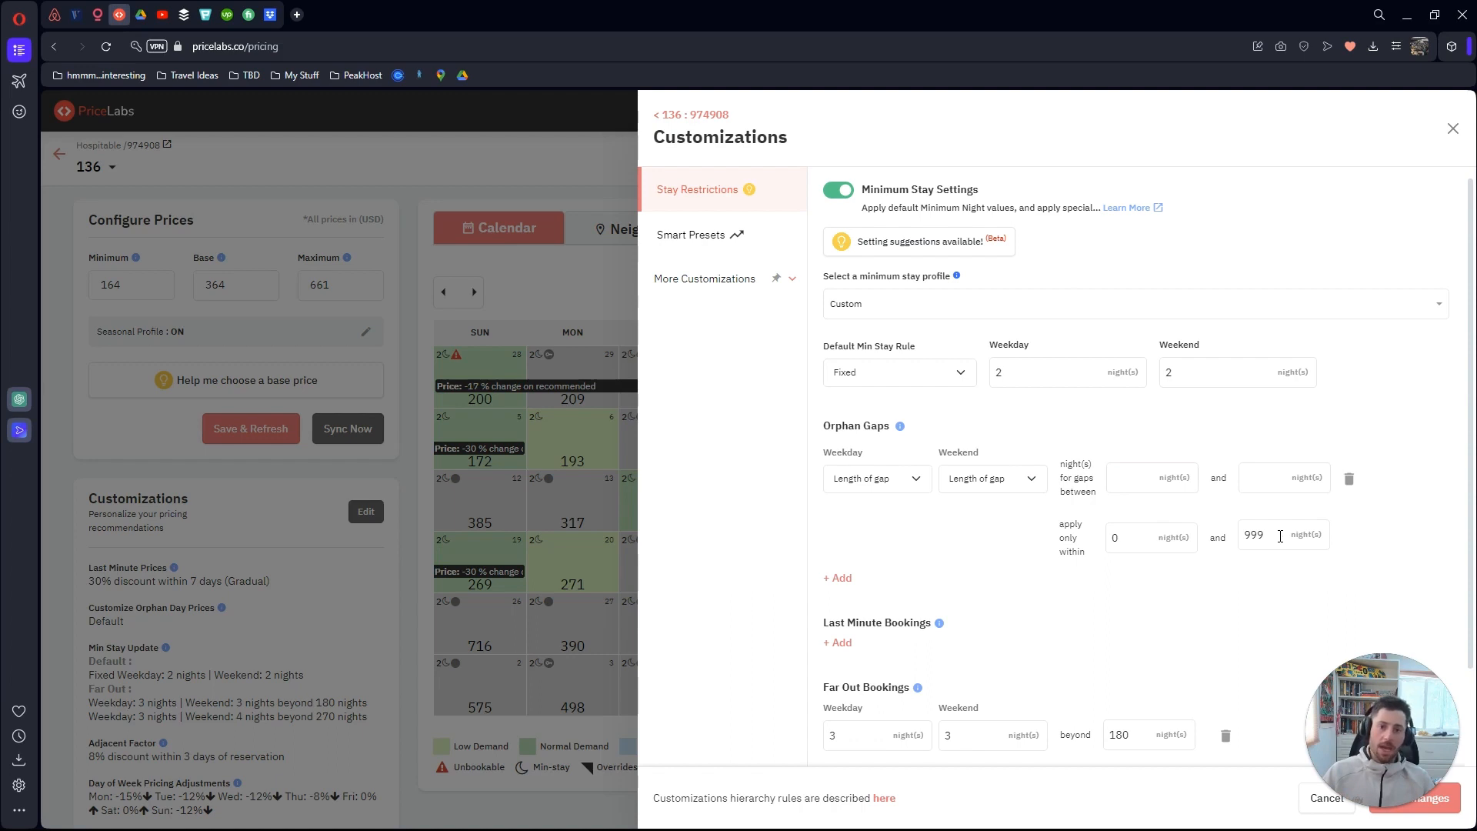
pyautogui.click(1349, 479)
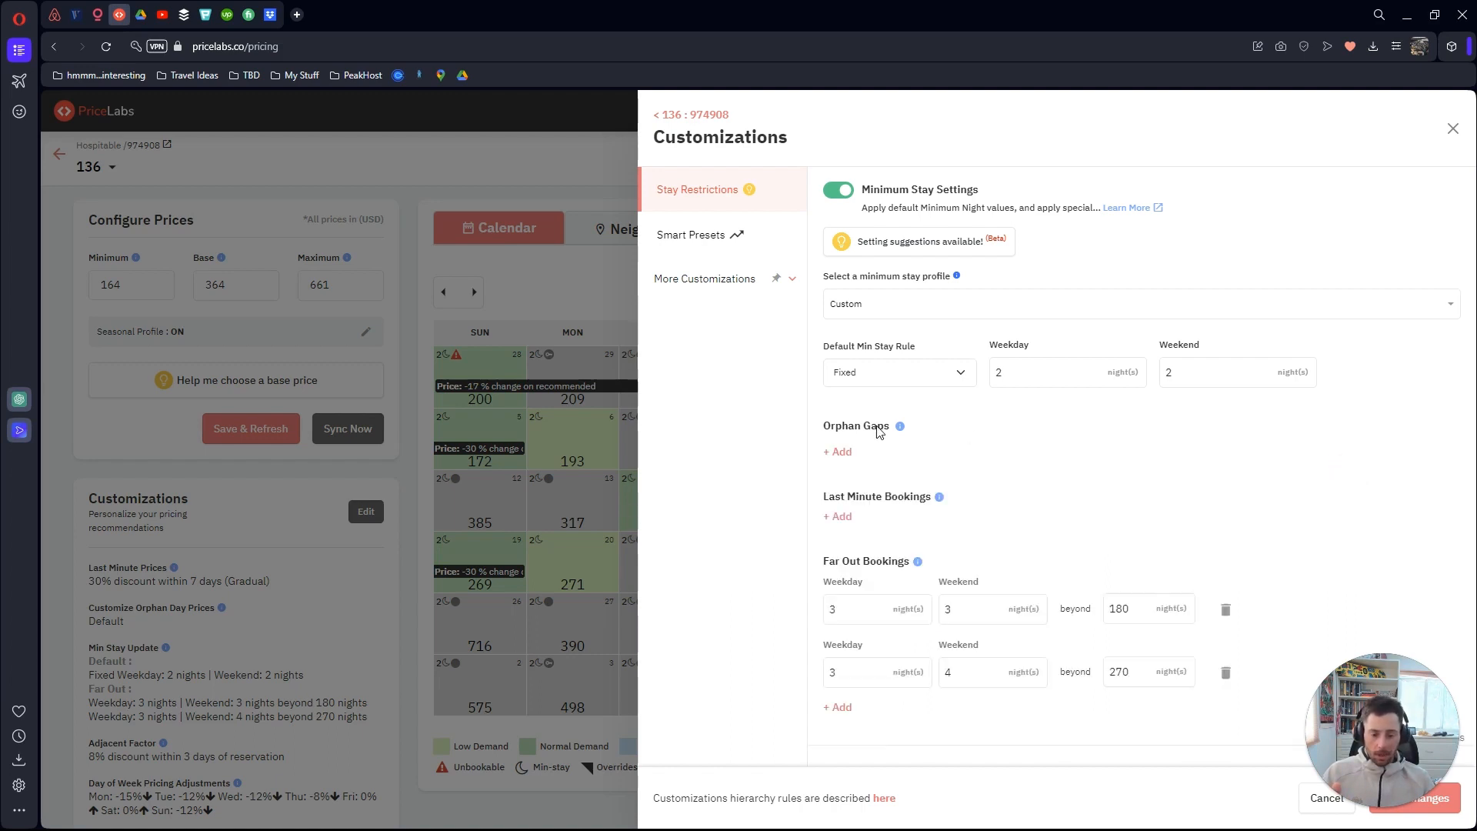
pyautogui.click(901, 427)
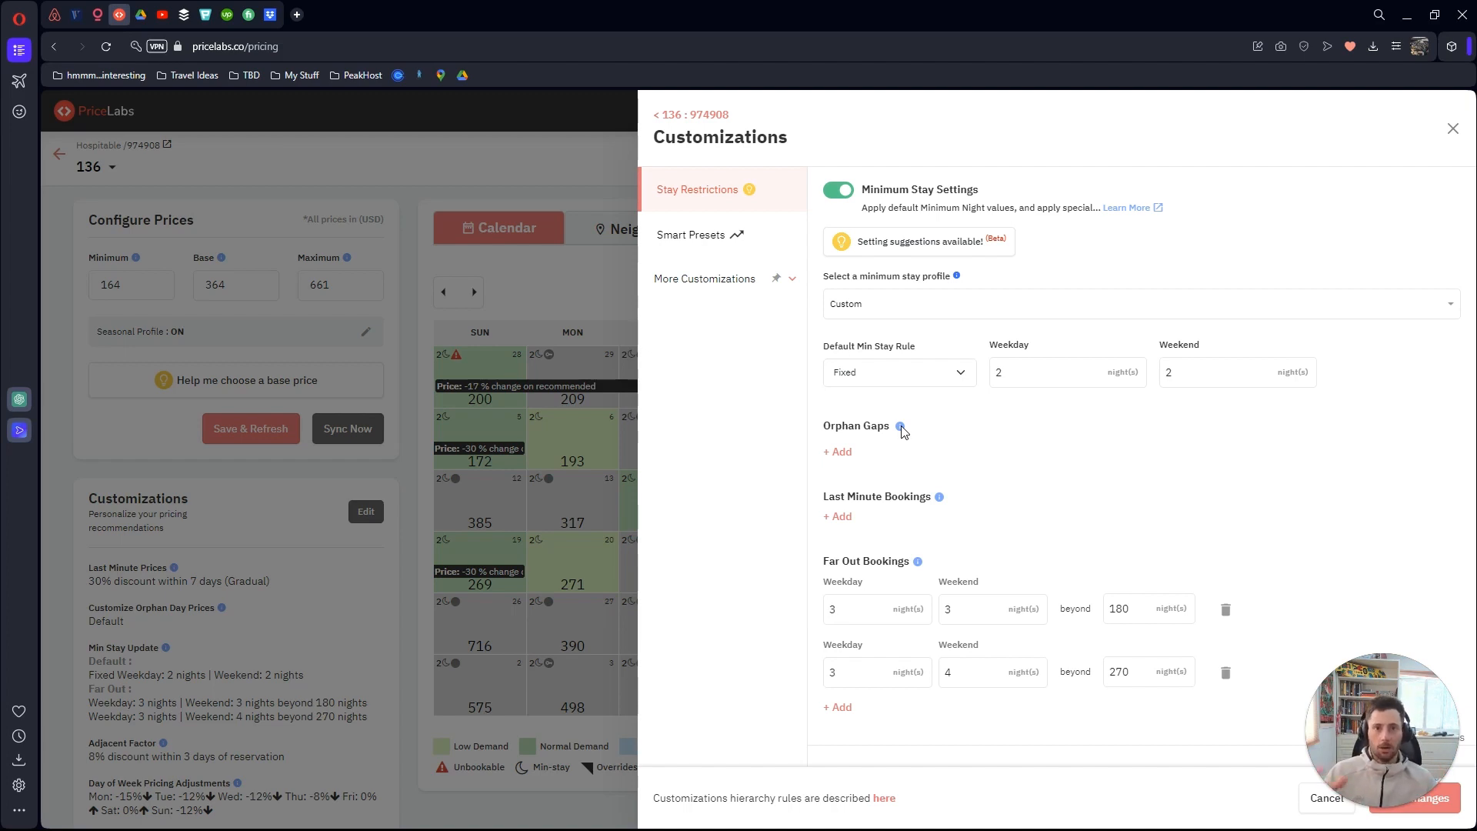
# Review the Smart Presets for last minute, orphan day and far out prices, including the tip on orphan day pricing
pyautogui.click(692, 236)
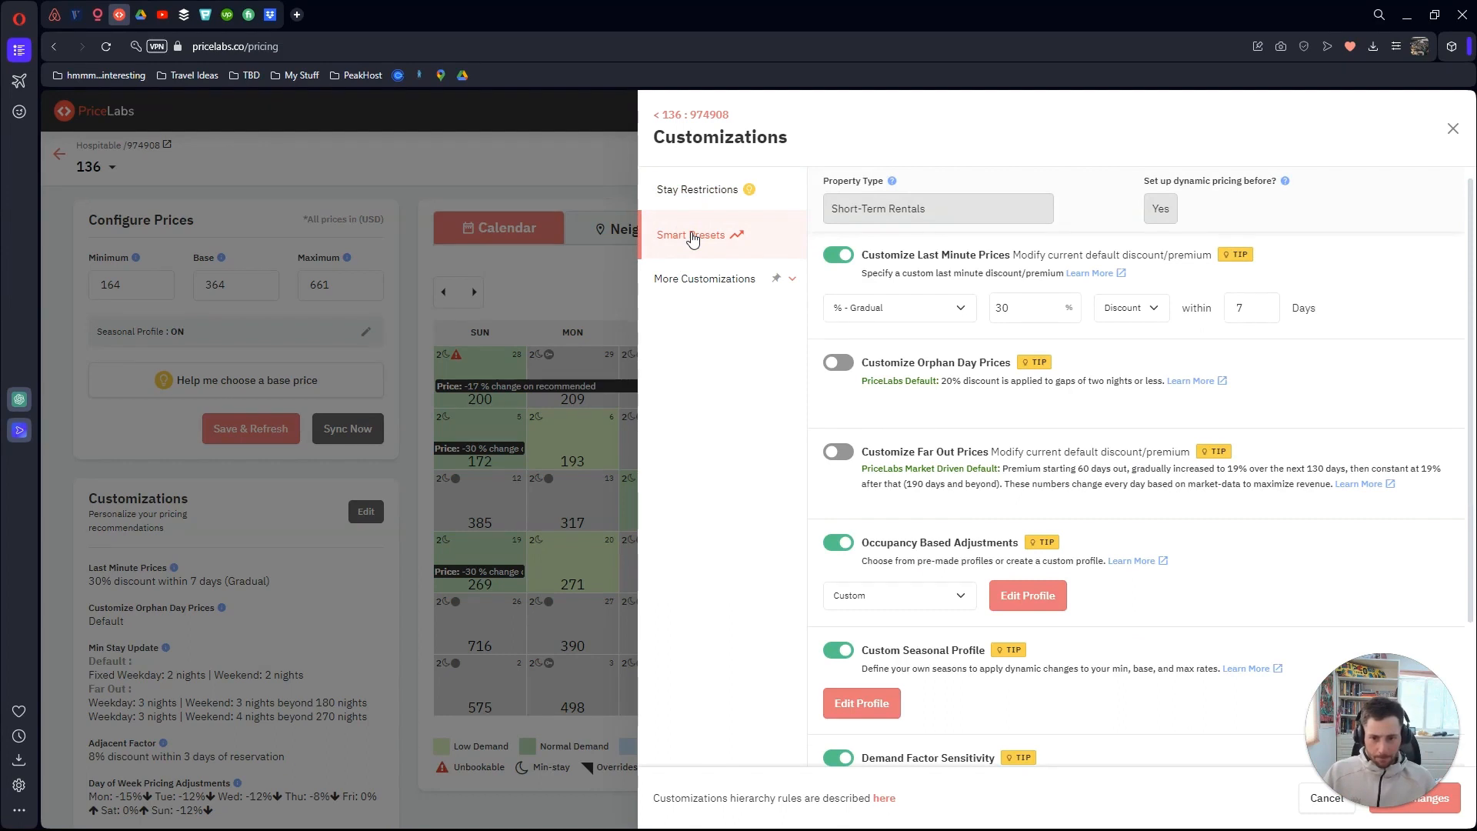
pyautogui.scroll(-3, 1363, 294)
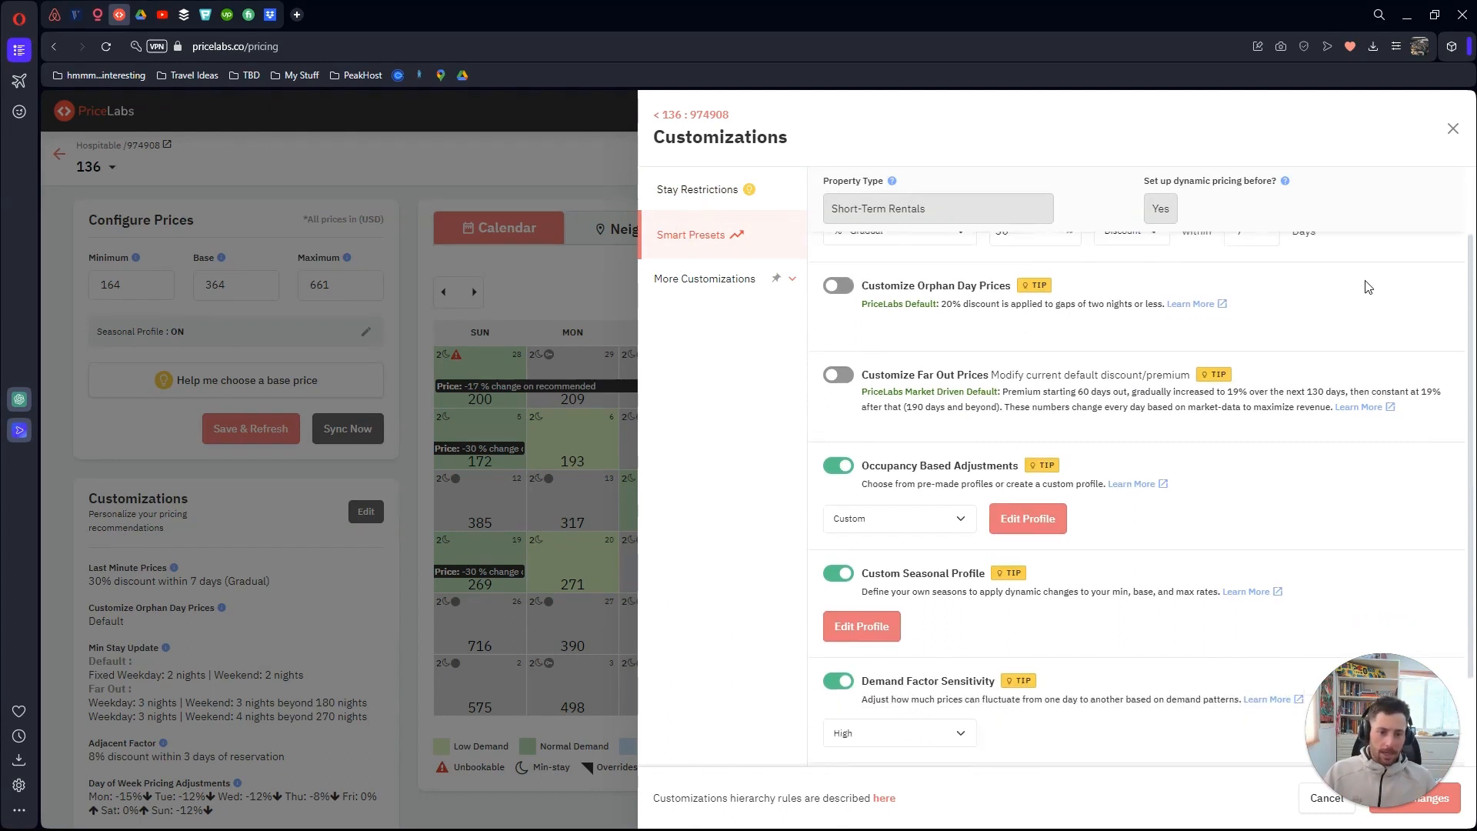
pyautogui.scroll(3, 1381, 397)
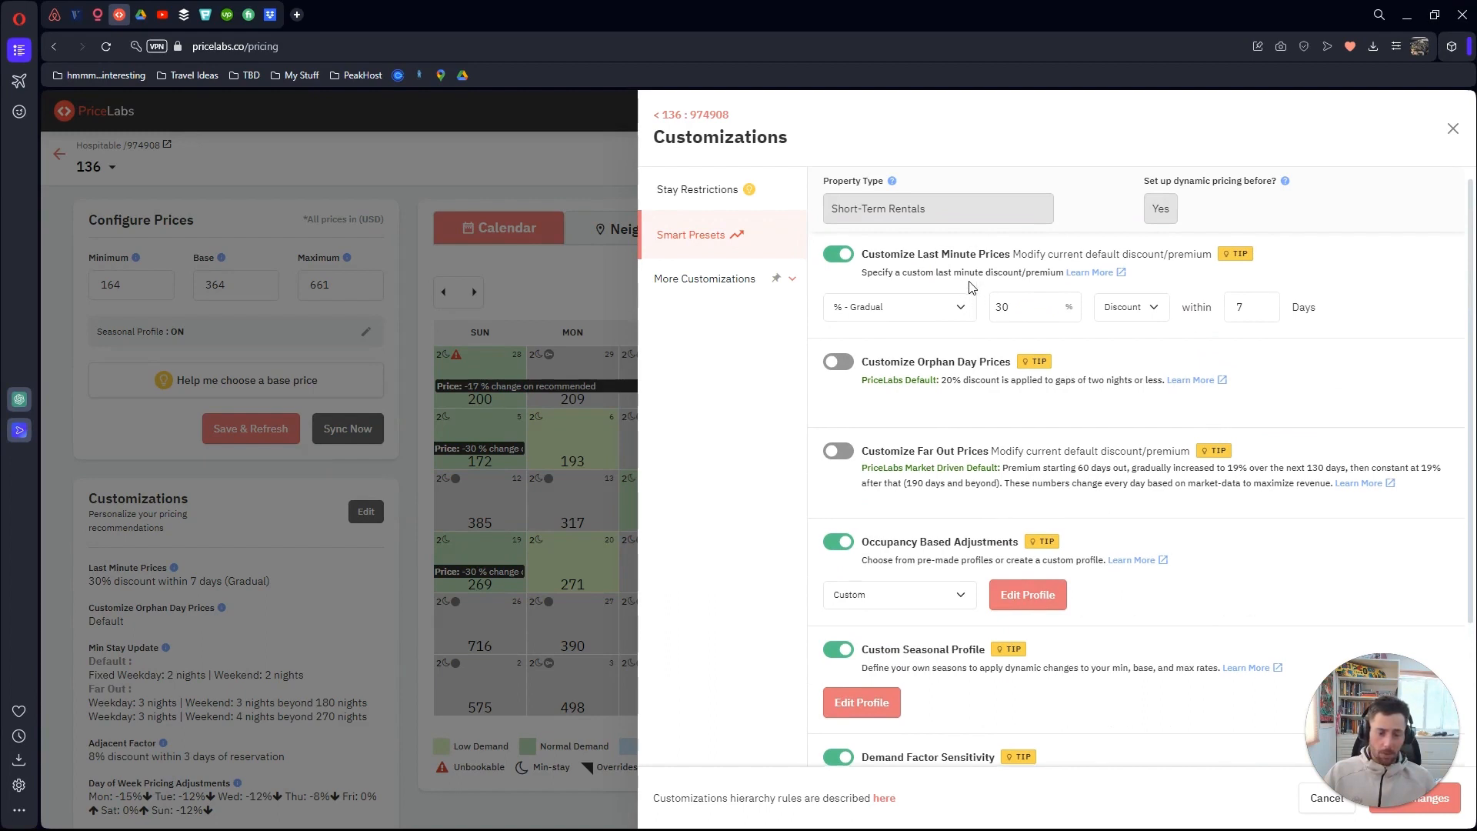
pyautogui.scroll(-3, 996, 288)
pyautogui.scroll(3, 1023, 323)
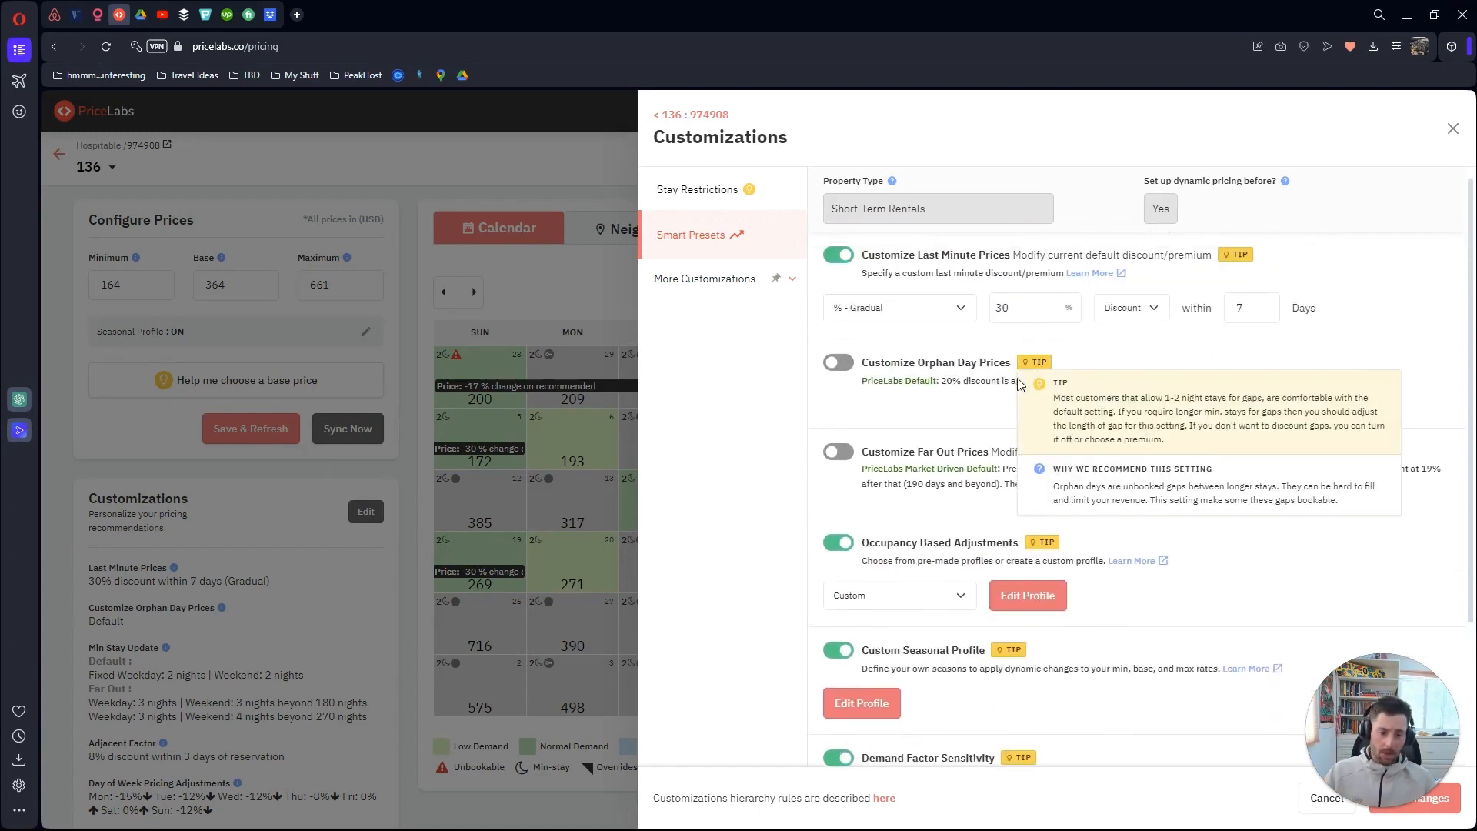
pyautogui.scroll(-2, 1031, 344)
pyautogui.scroll(-2, 1031, 344)
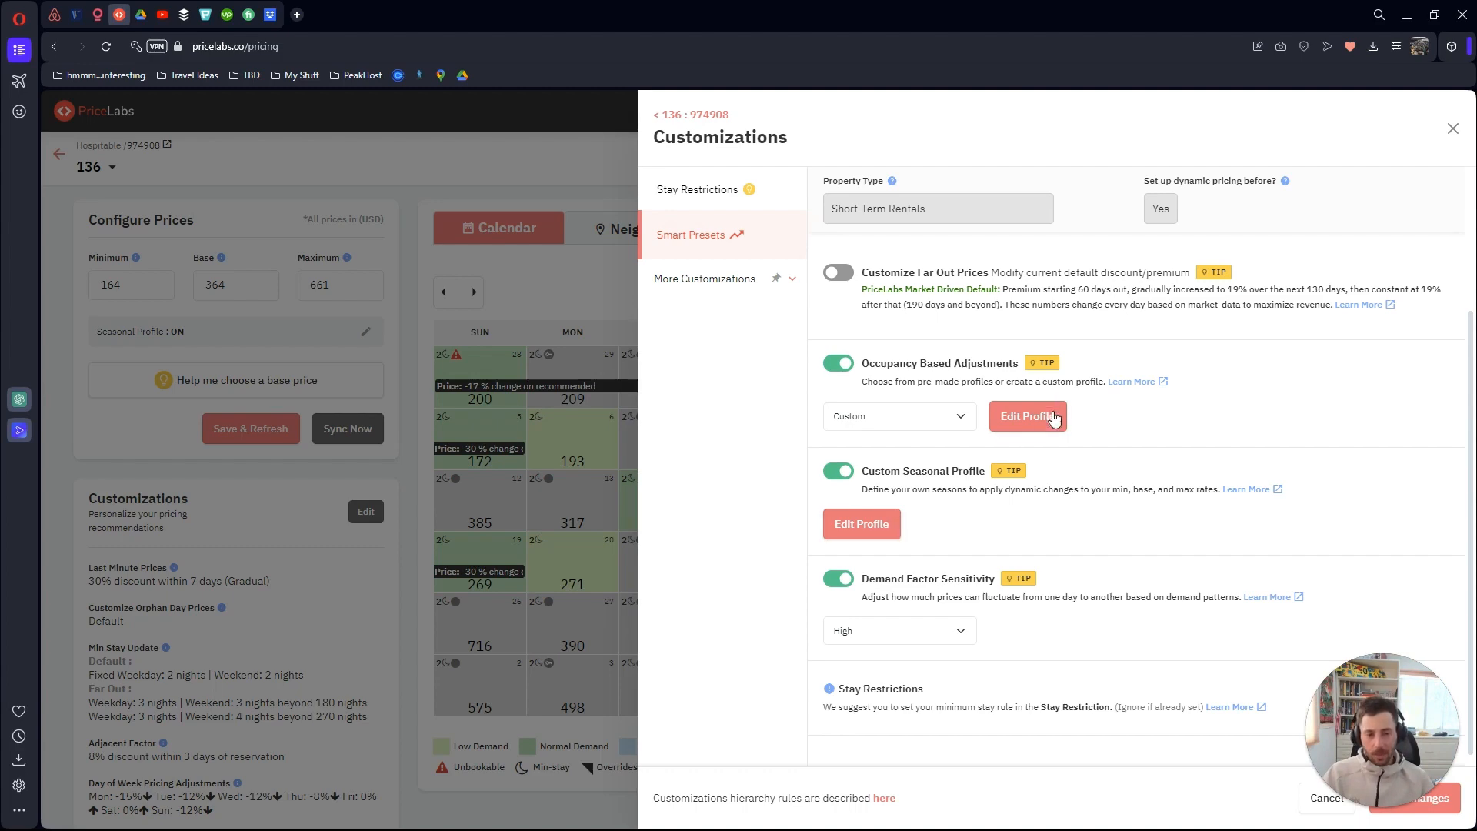
# Inspect the custom occupancy-based adjustments profile and the demand factor sensitivity options, choosing High for the sensitivity
pyautogui.click(1027, 416)
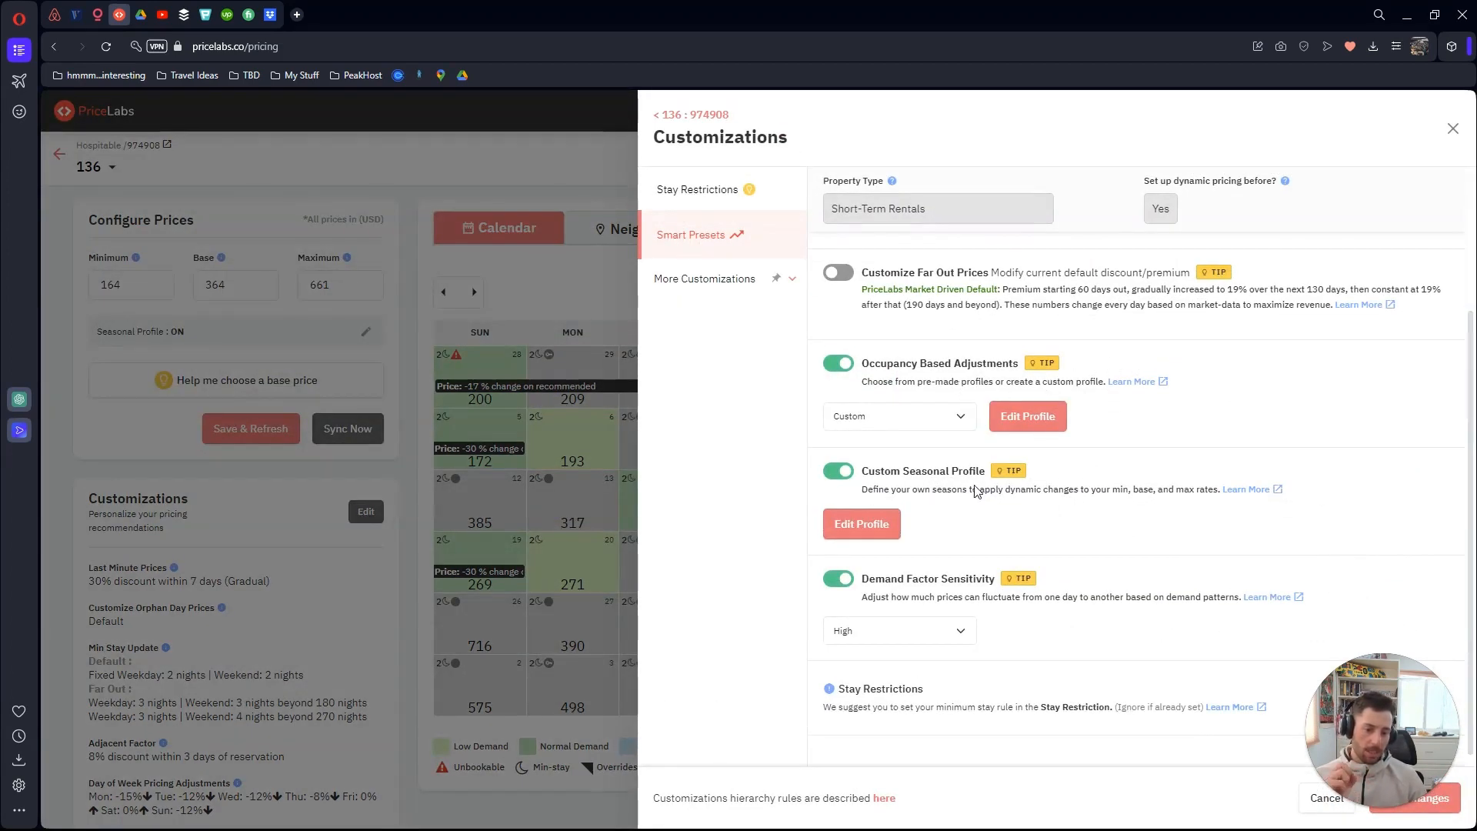
pyautogui.click(970, 636)
pyautogui.click(971, 636)
pyautogui.click(971, 636)
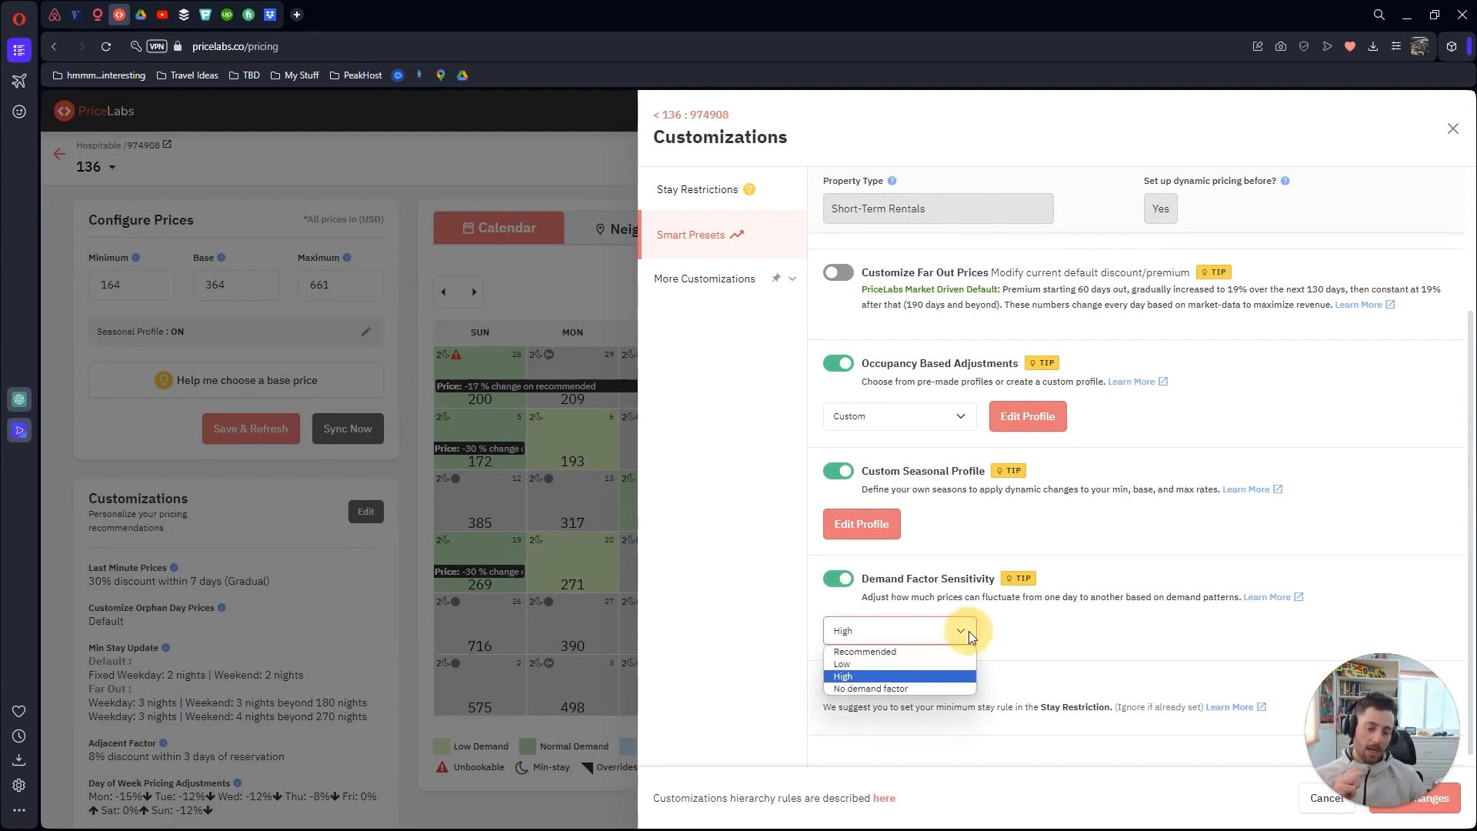
pyautogui.click(943, 678)
pyautogui.click(1051, 624)
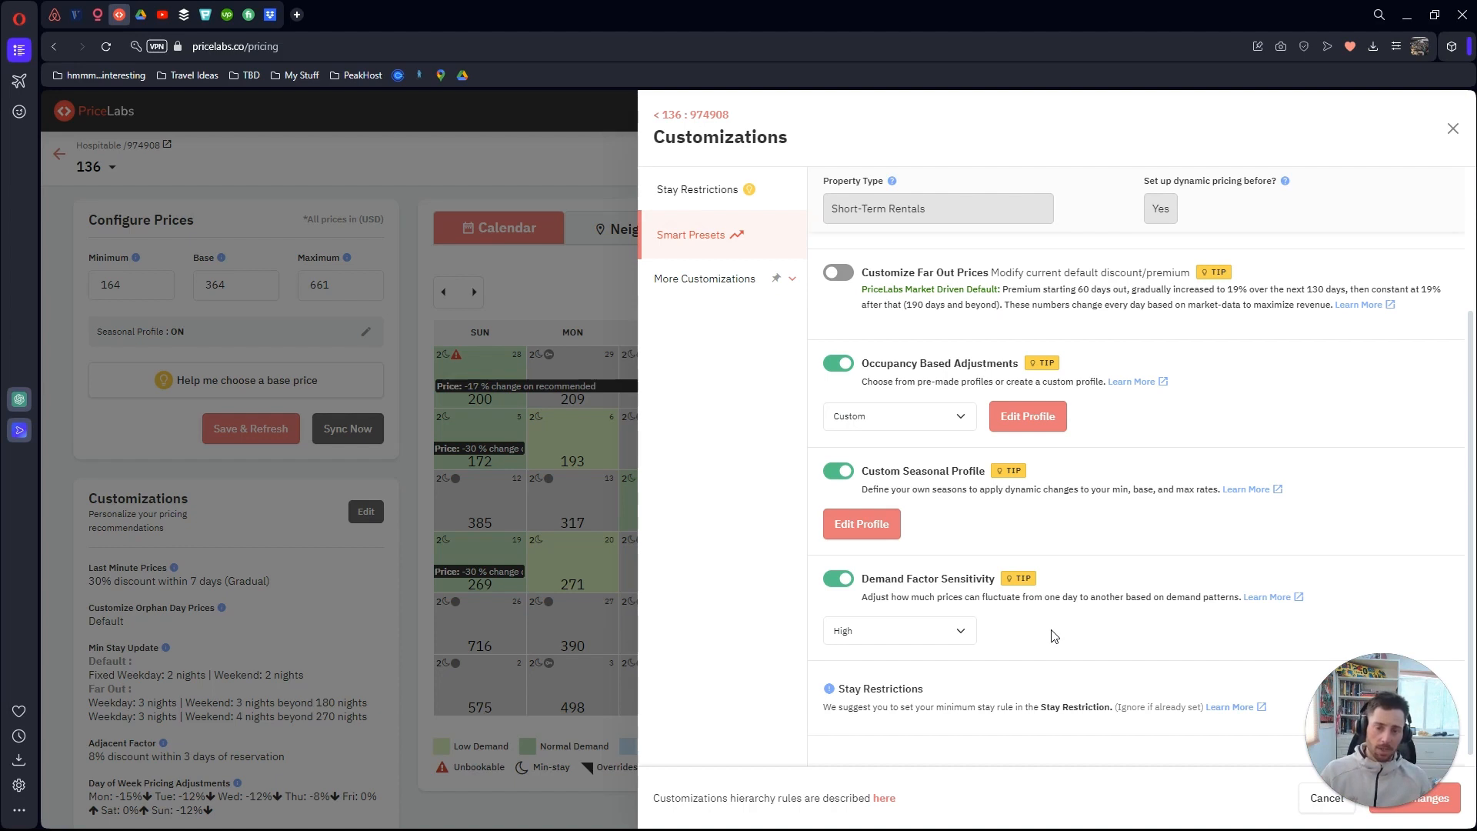
# Examine the general customizations with day-of-week adjustments, and the seasonal, minimum weekend and minimum far out pricing settings
pyautogui.click(728, 281)
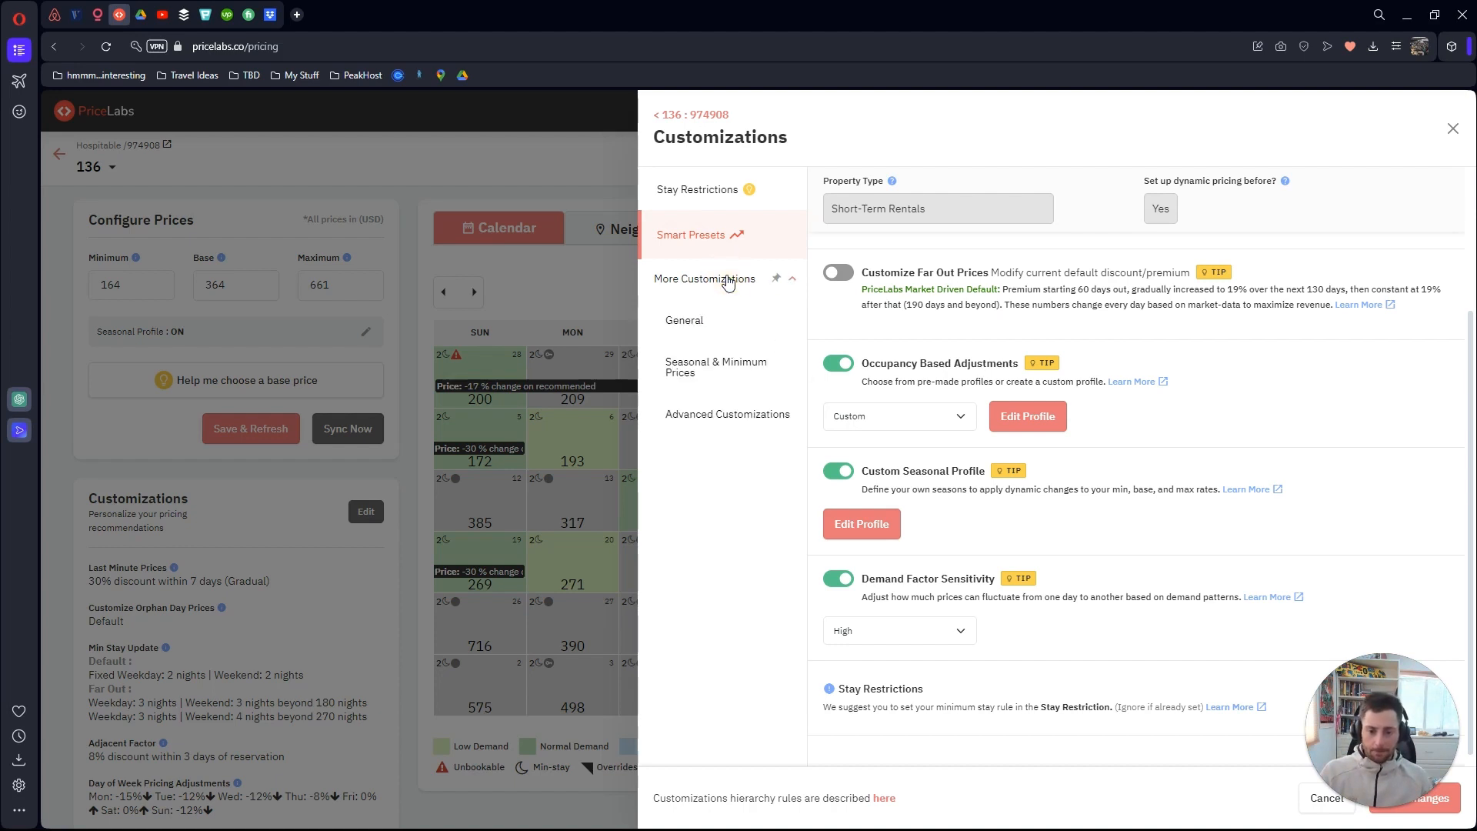
pyautogui.click(732, 322)
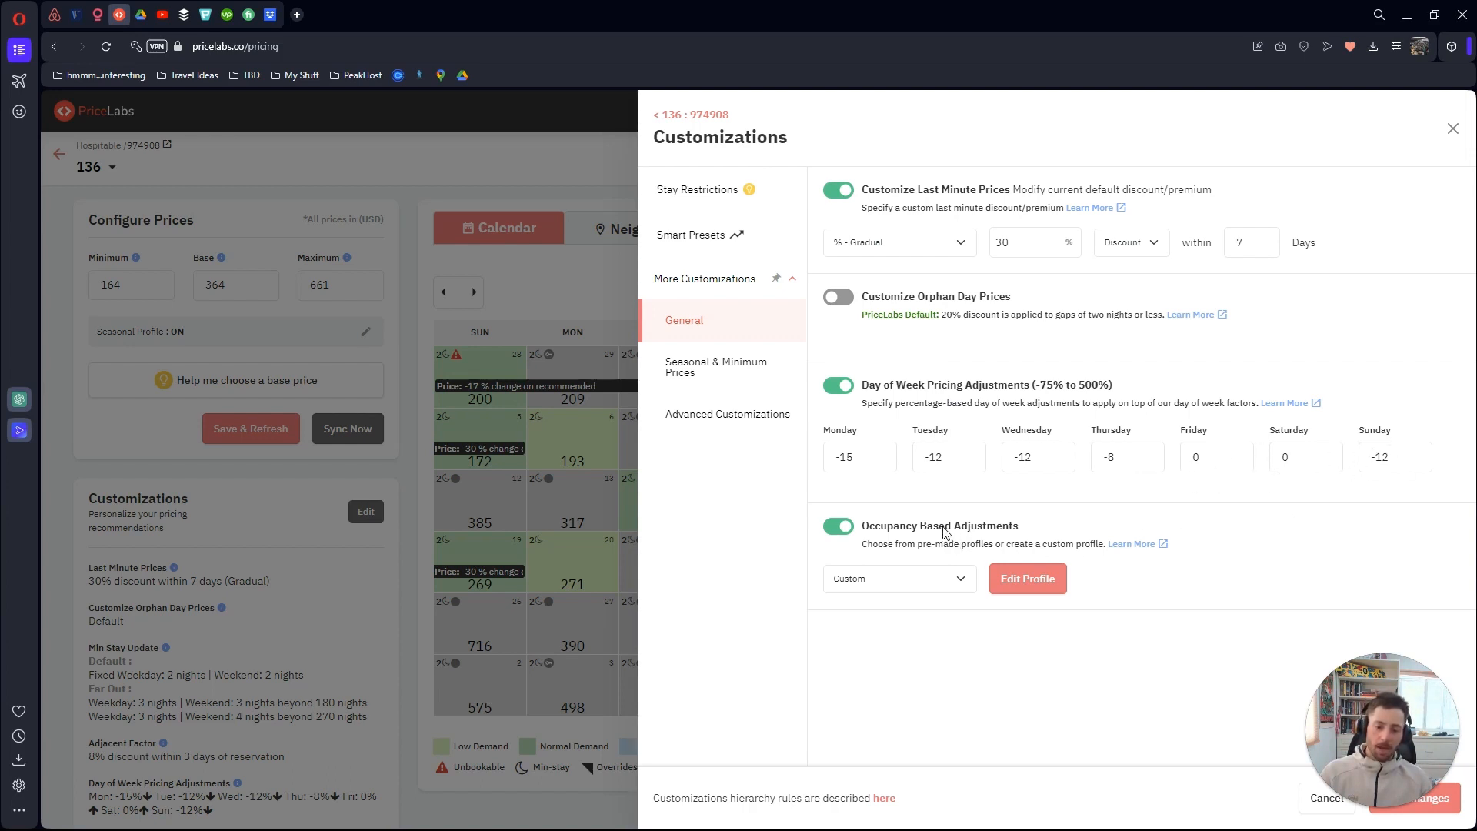
pyautogui.click(736, 372)
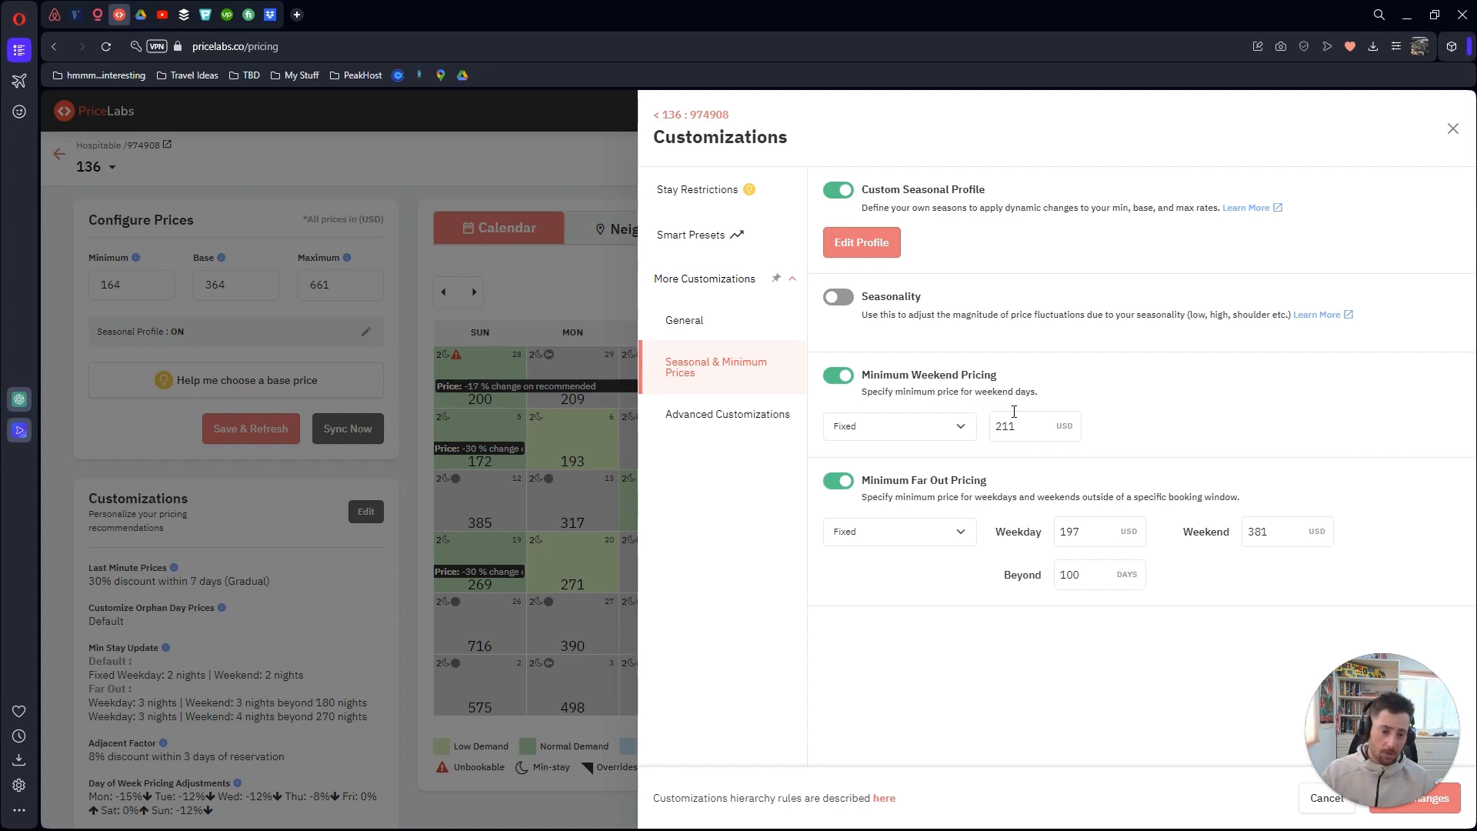
# Review the advanced customizations, including demand sensitivity, pricing offset, adjacent factor, rounding and smoothing, and close the customizations without saving
pyautogui.click(740, 416)
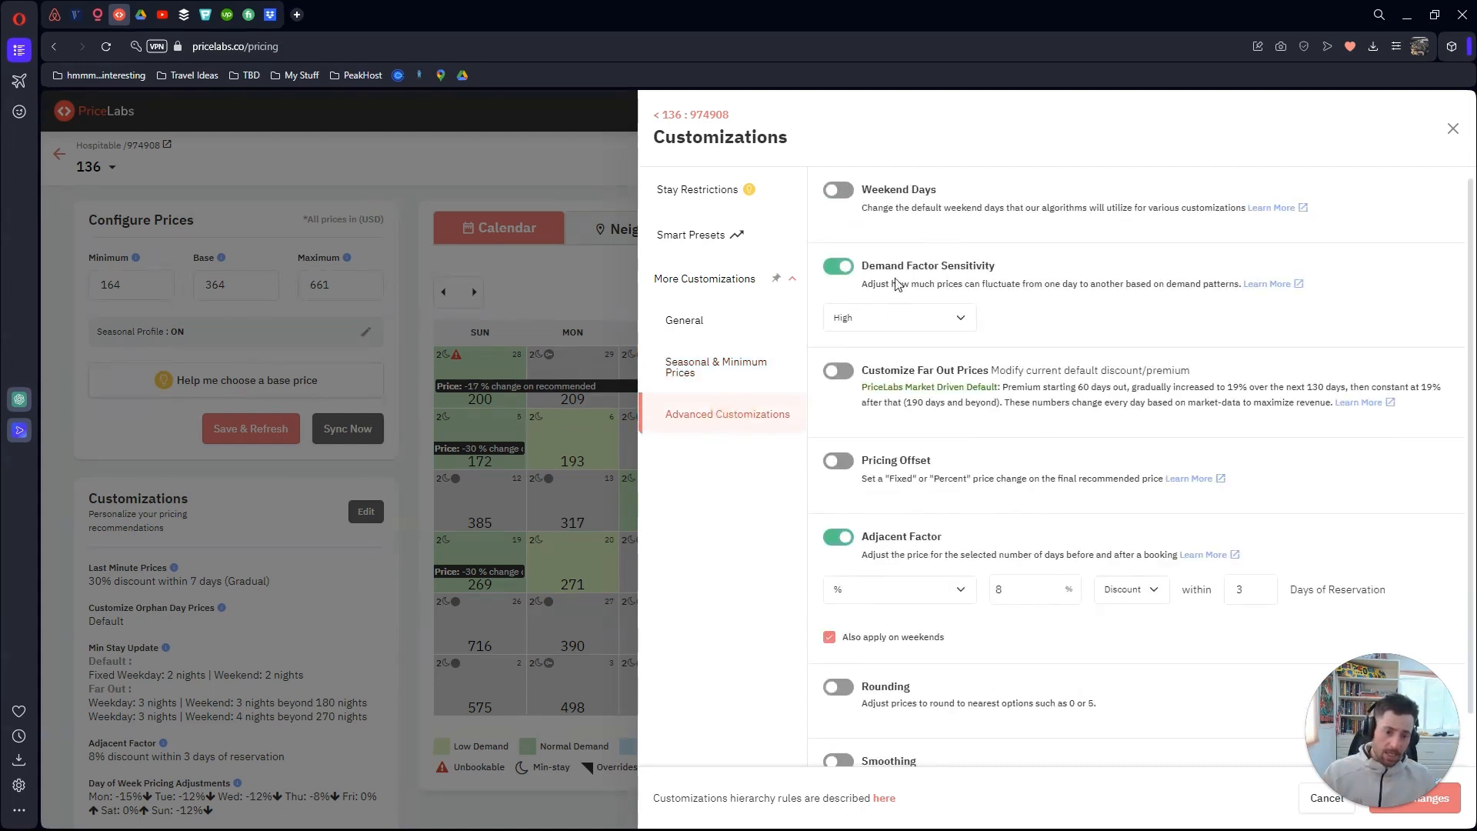
pyautogui.scroll(-1, 1013, 291)
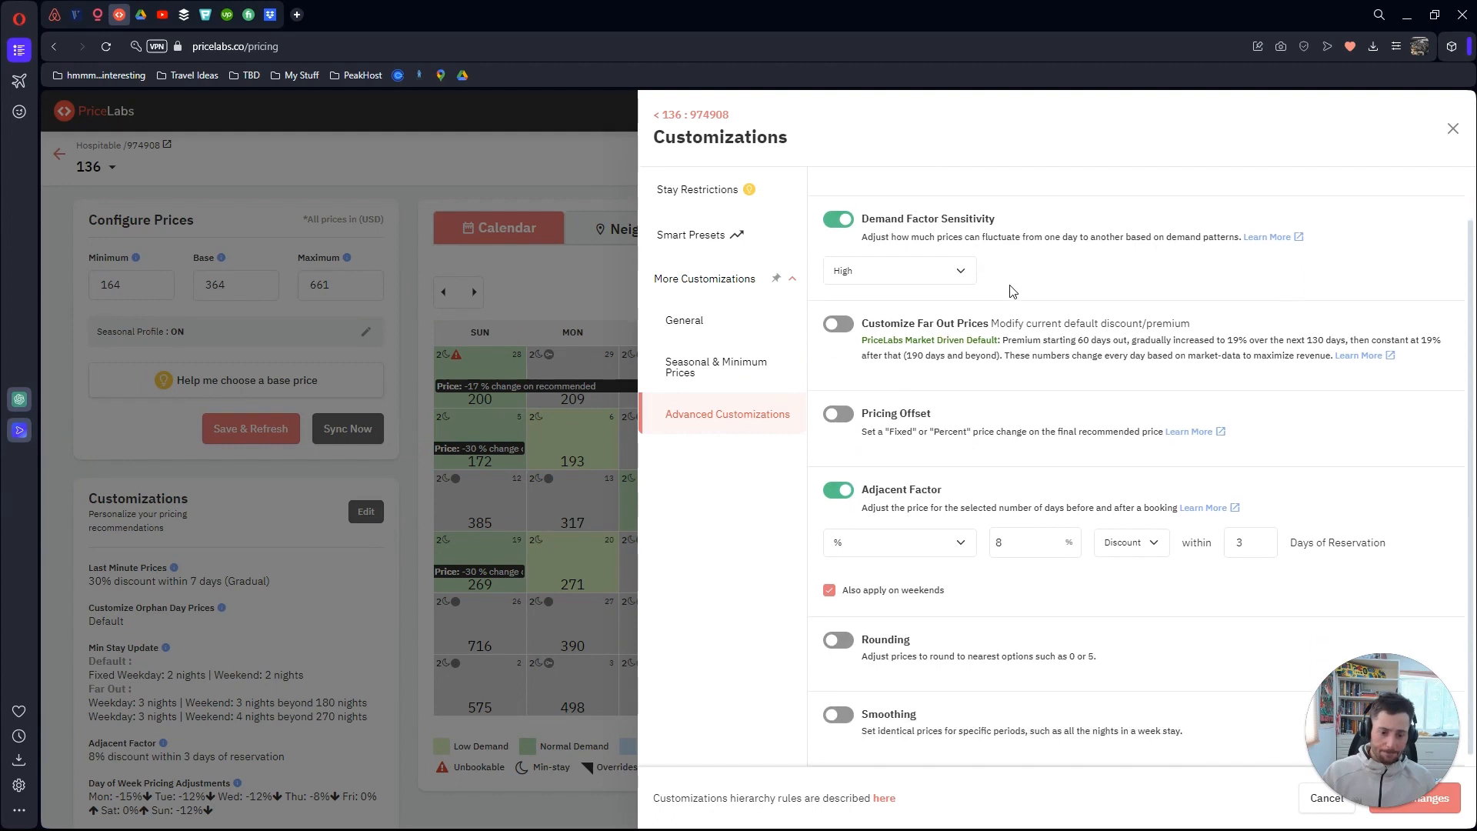
pyautogui.scroll(1, 1013, 291)
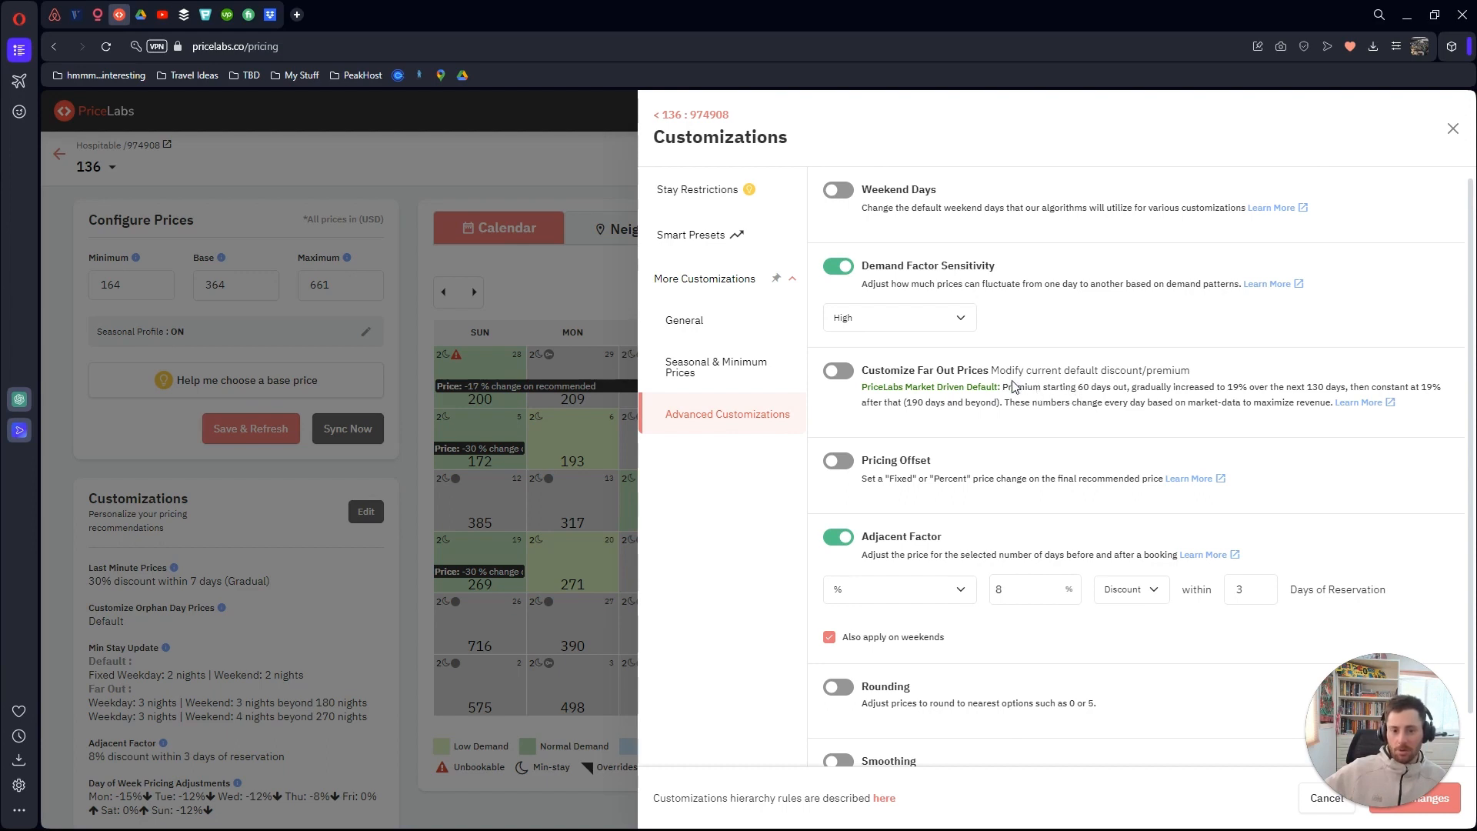
pyautogui.scroll(-1, 983, 386)
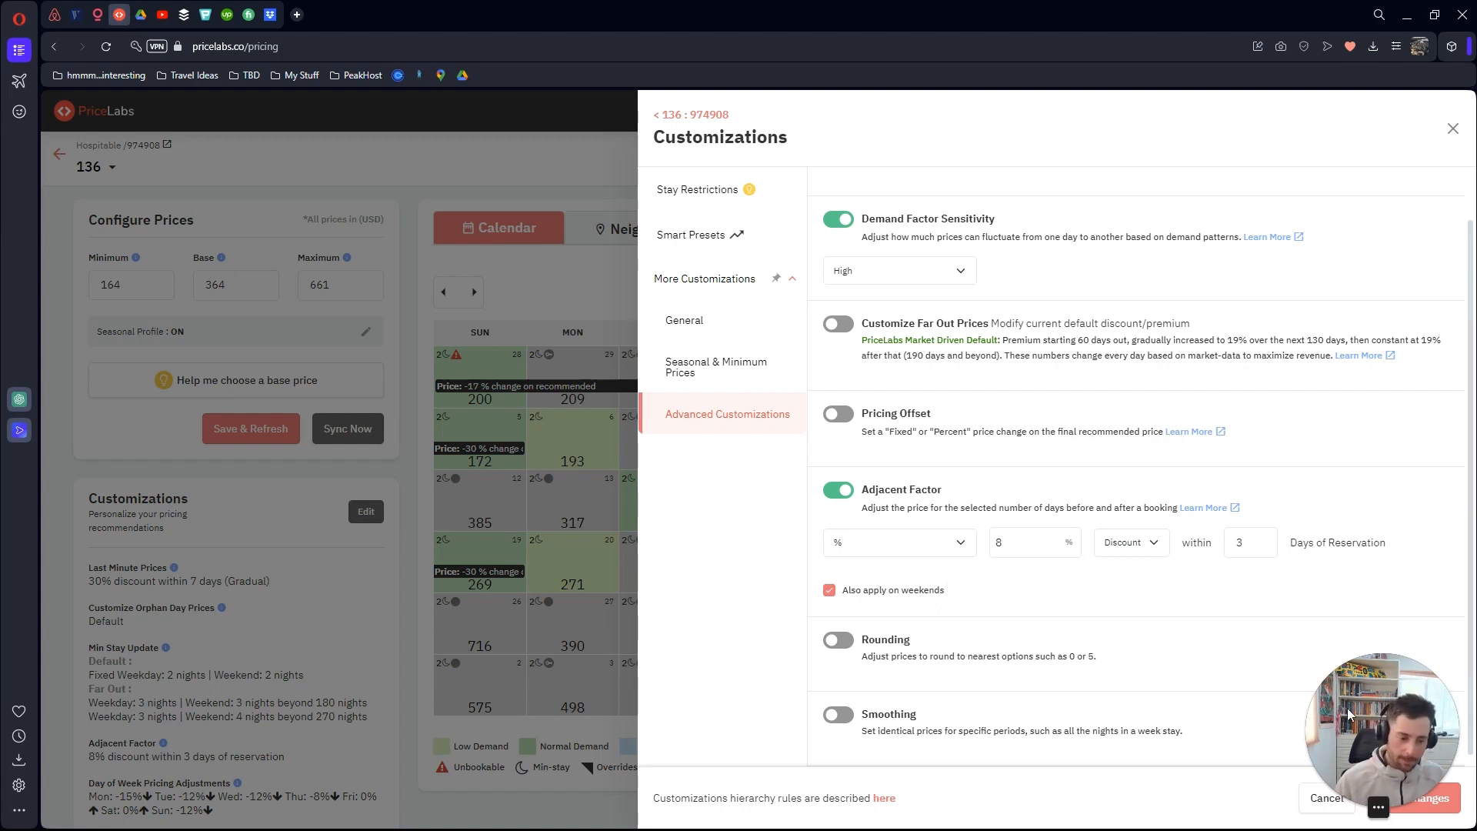
pyautogui.moveTo(1362, 716)
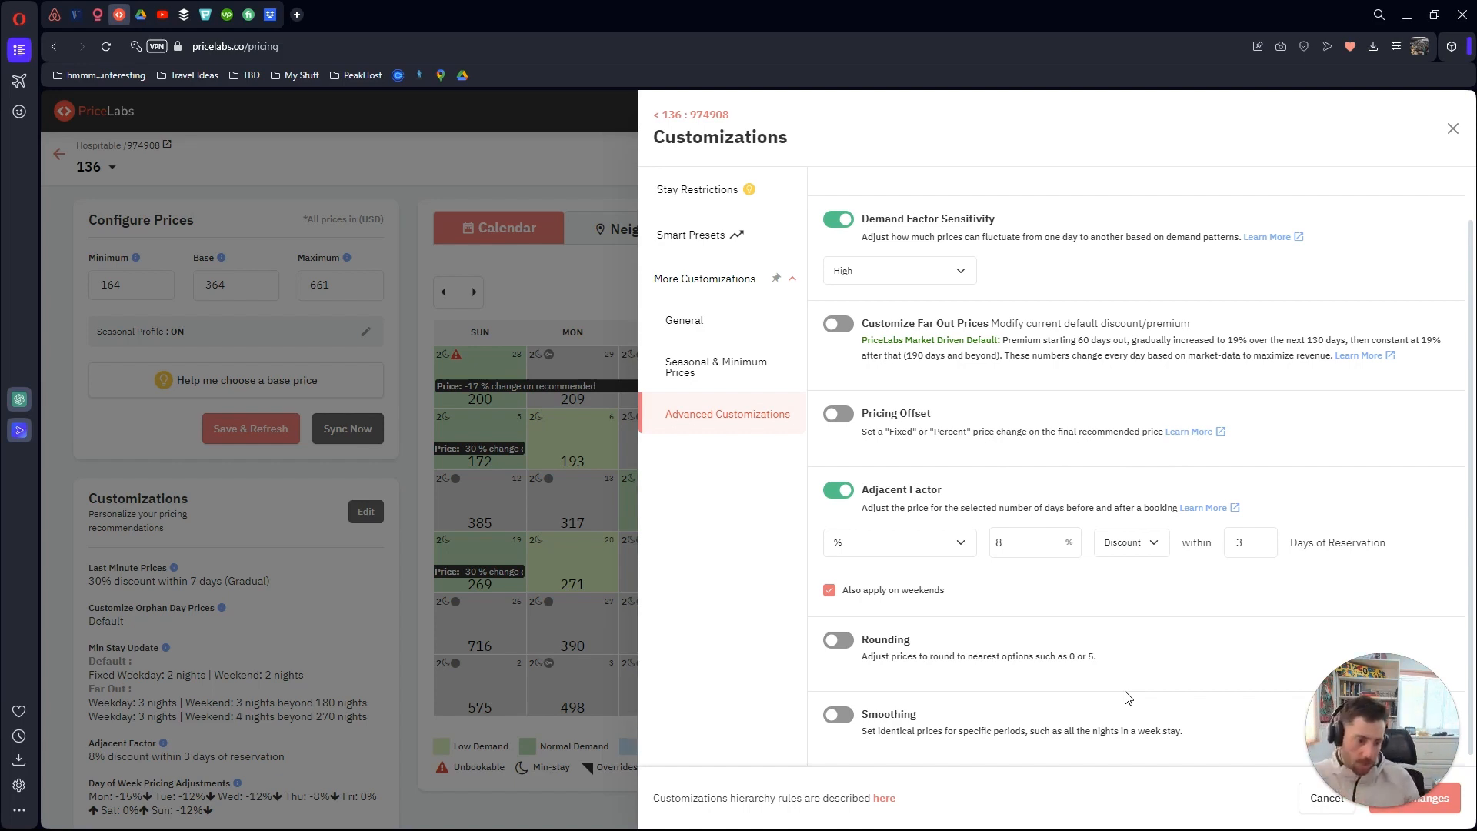
pyautogui.click(1453, 128)
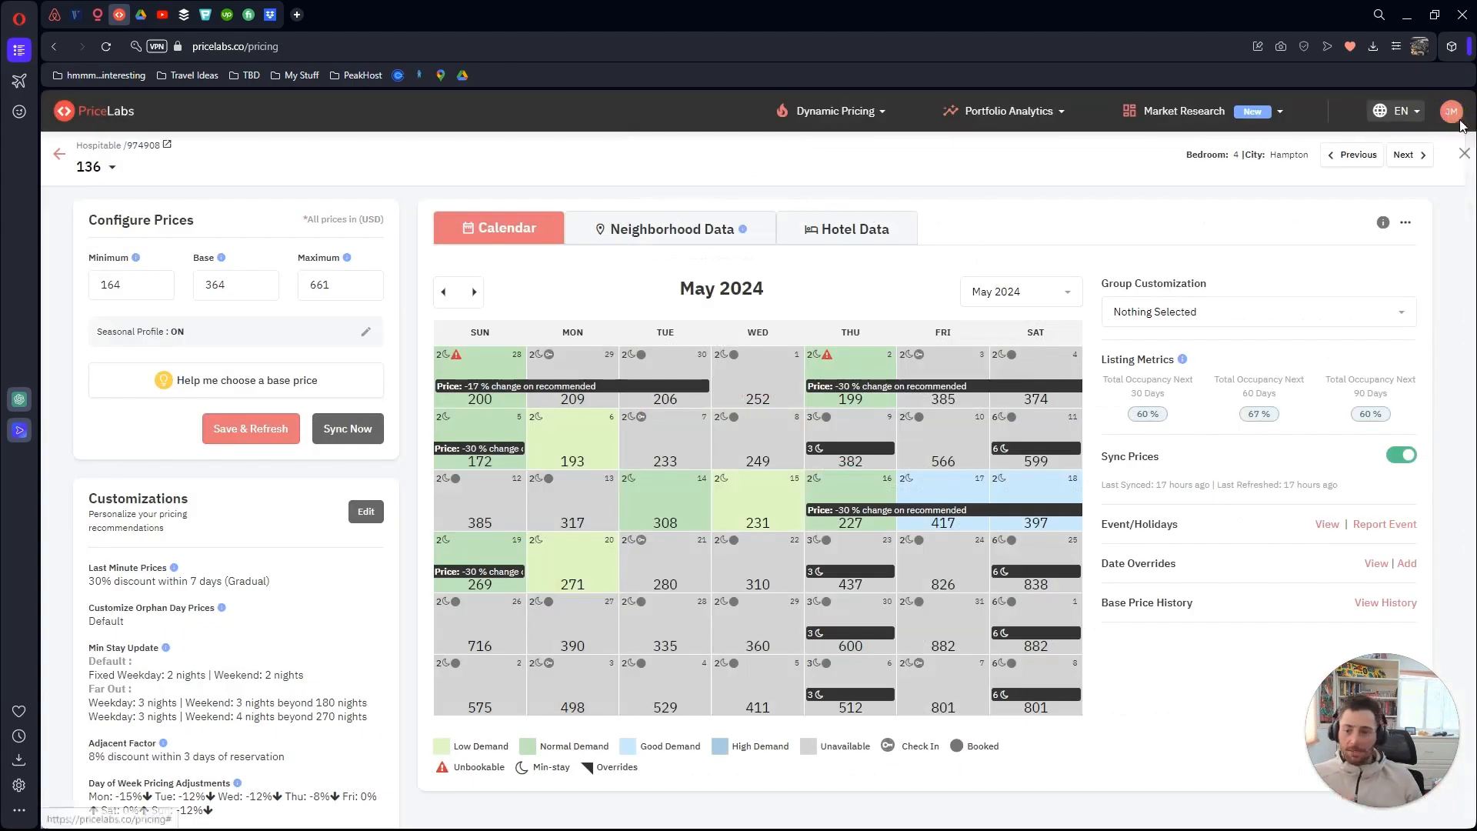
# Read through the listing's customizations summary alongside its configured prices and May 2024 calendar
pyautogui.scroll(-4, 223, 556)
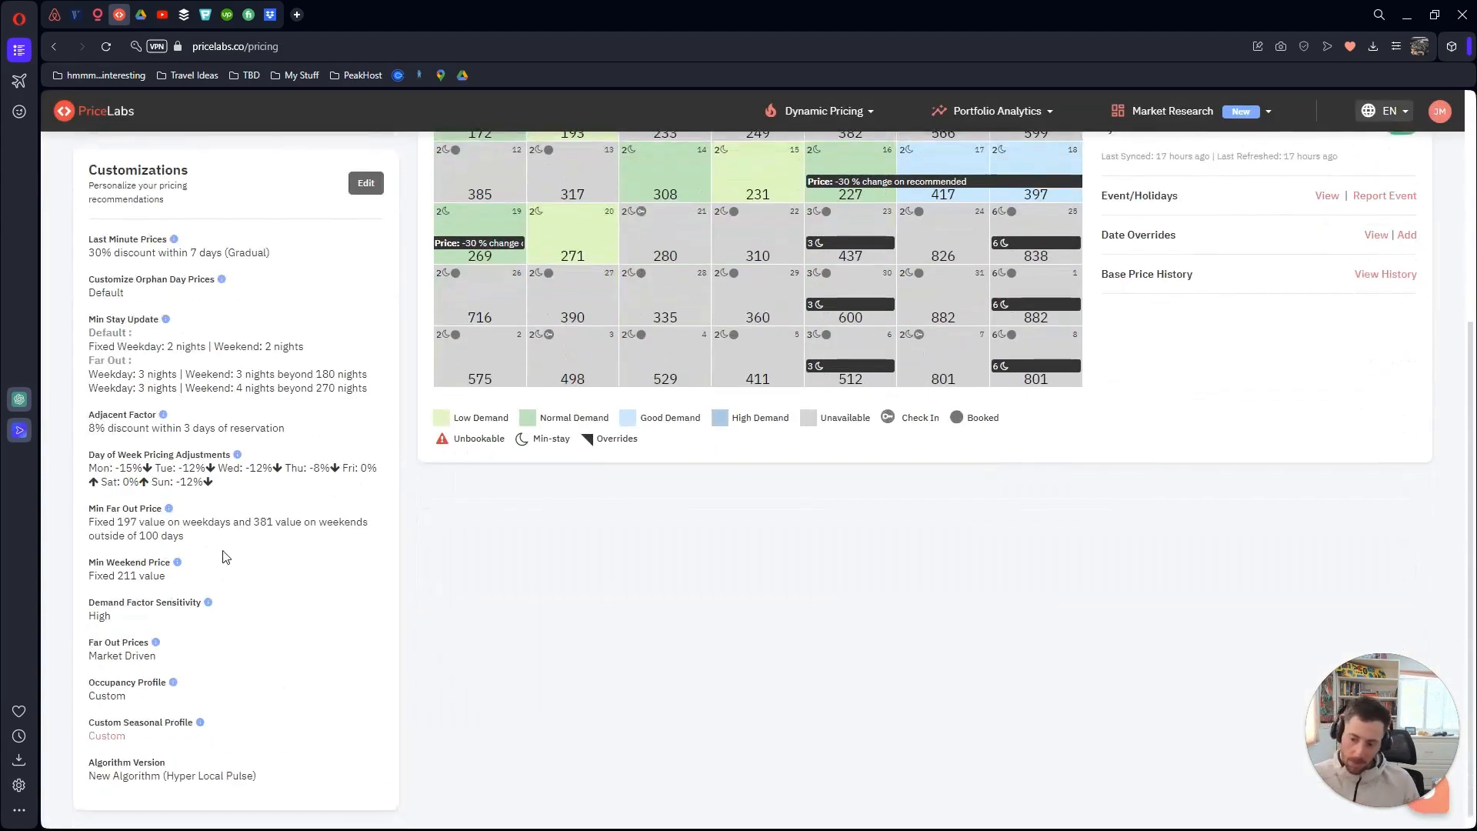
pyautogui.scroll(4, 290, 709)
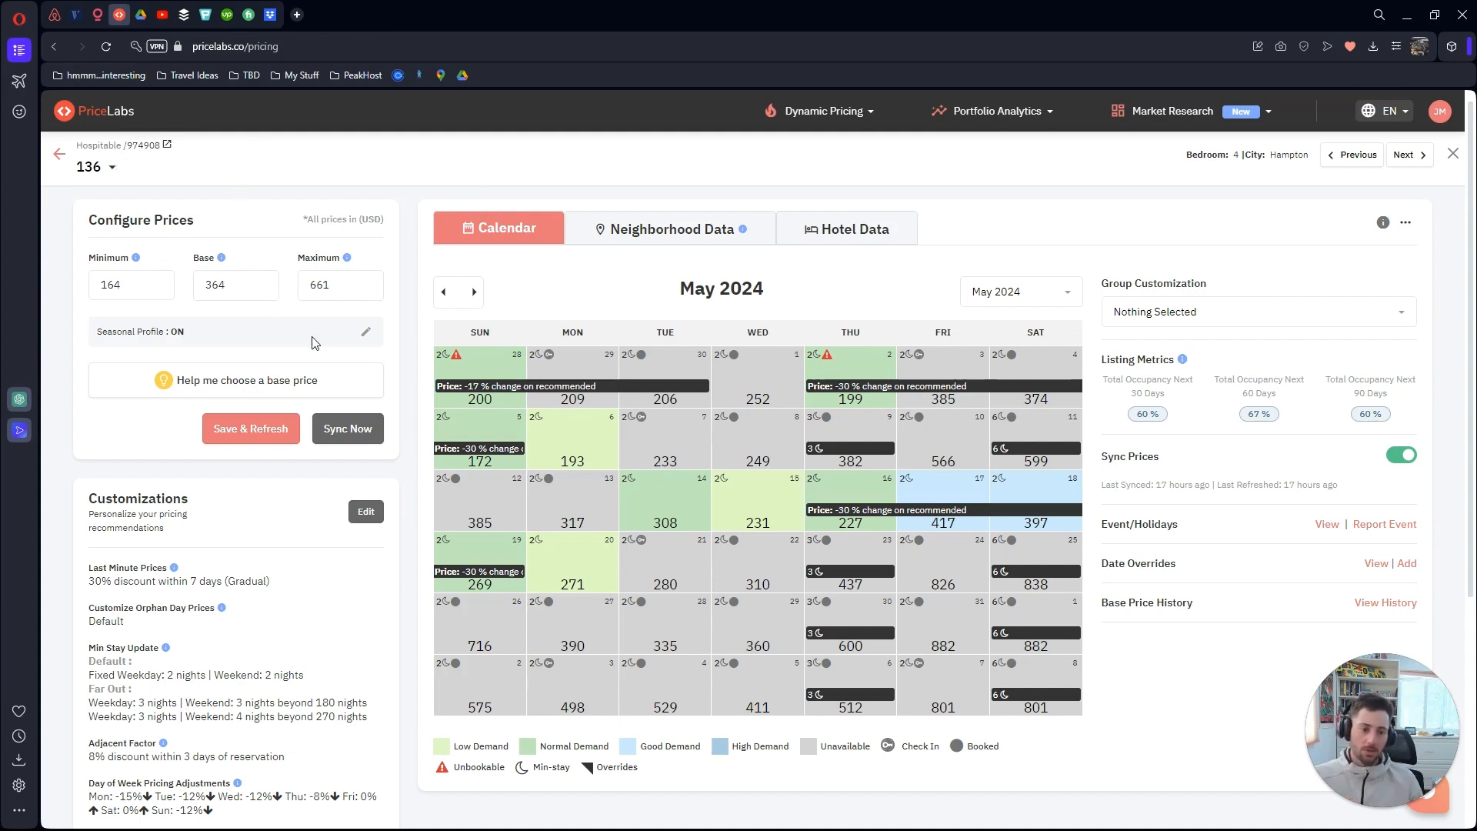
pyautogui.scroll(-1, 313, 341)
pyautogui.scroll(1, 313, 331)
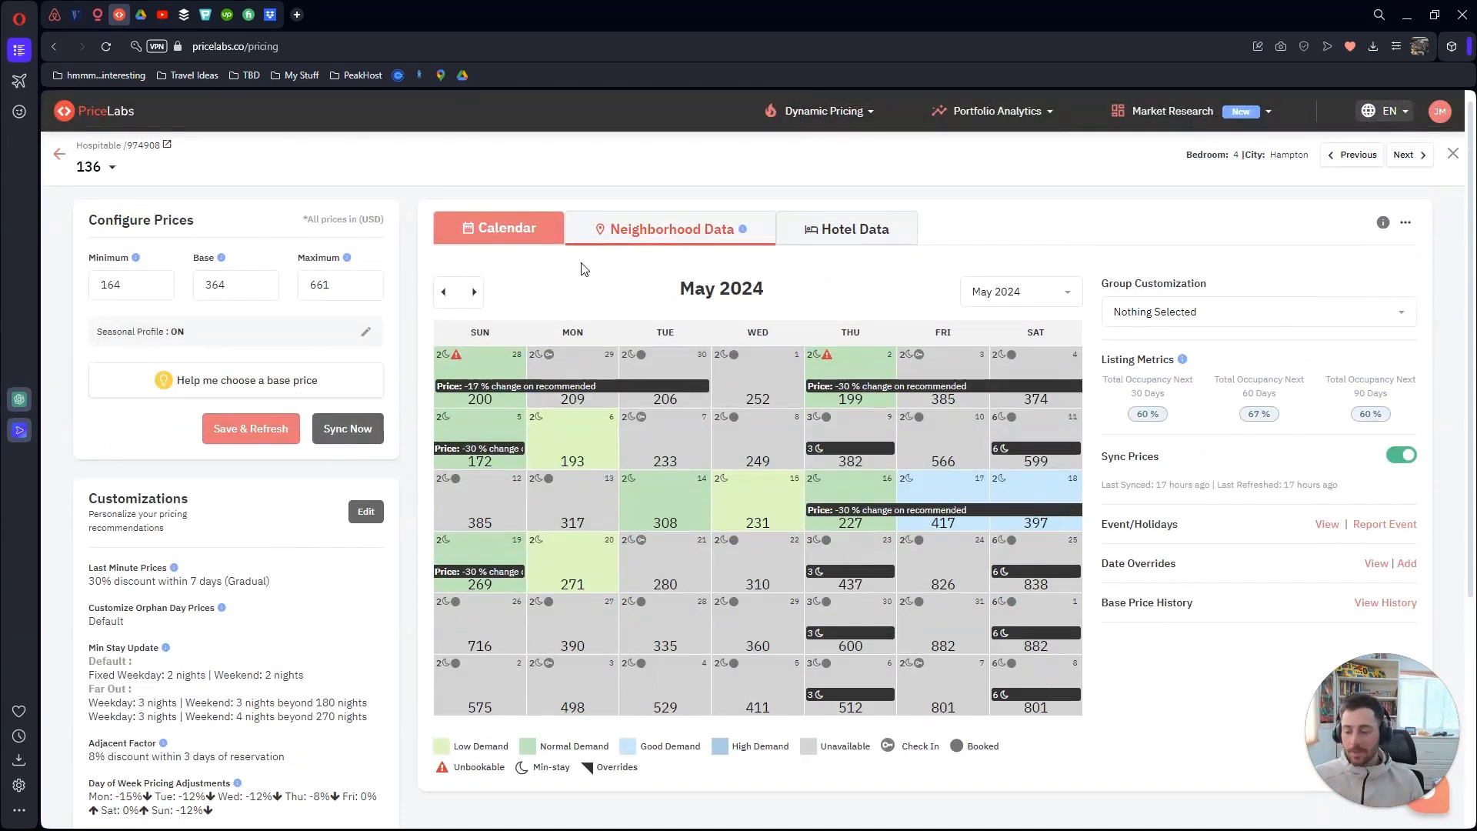
pyautogui.scroll(-3, 366, 289)
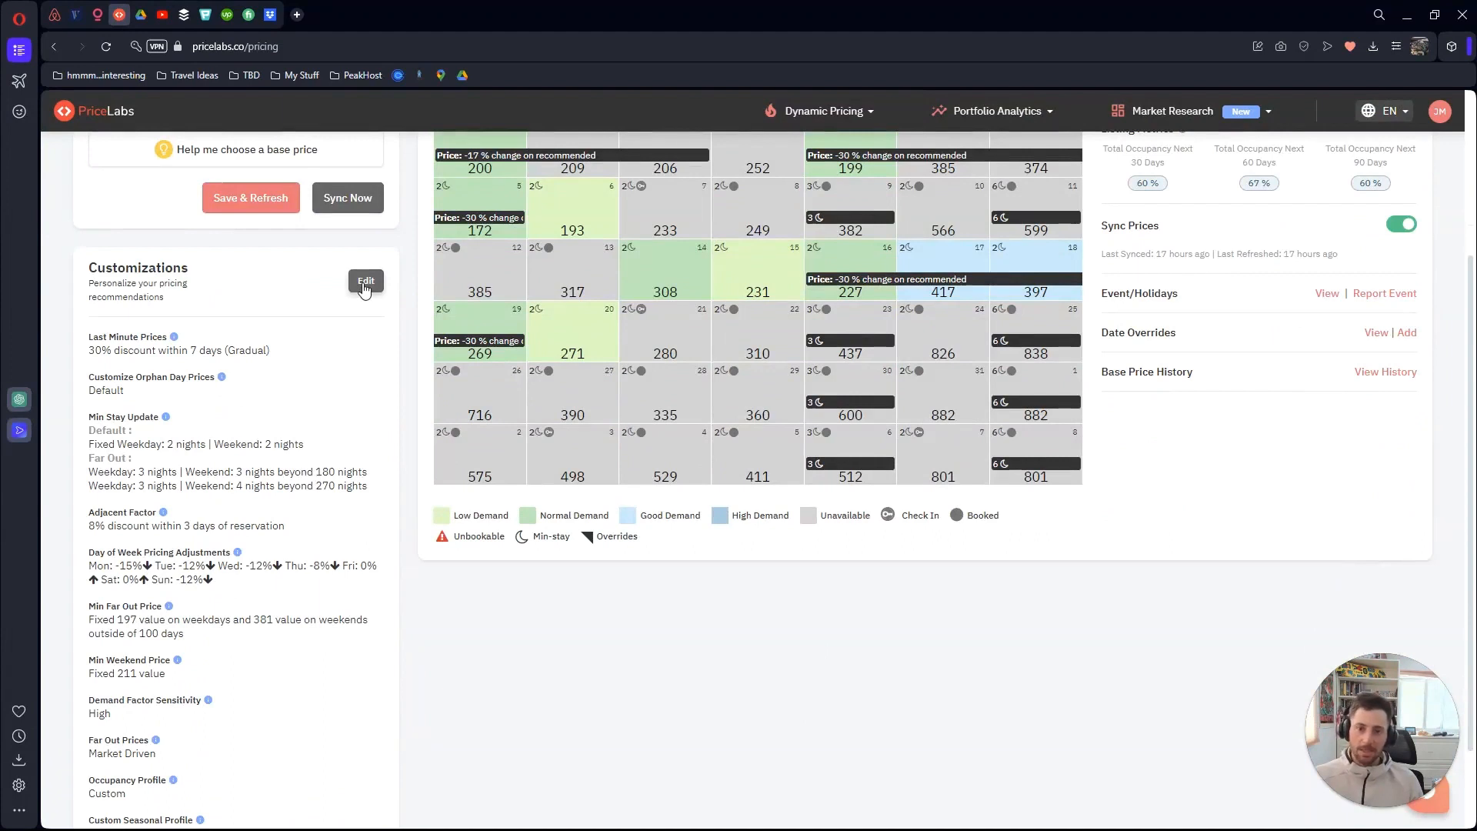
pyautogui.scroll(-1, 352, 348)
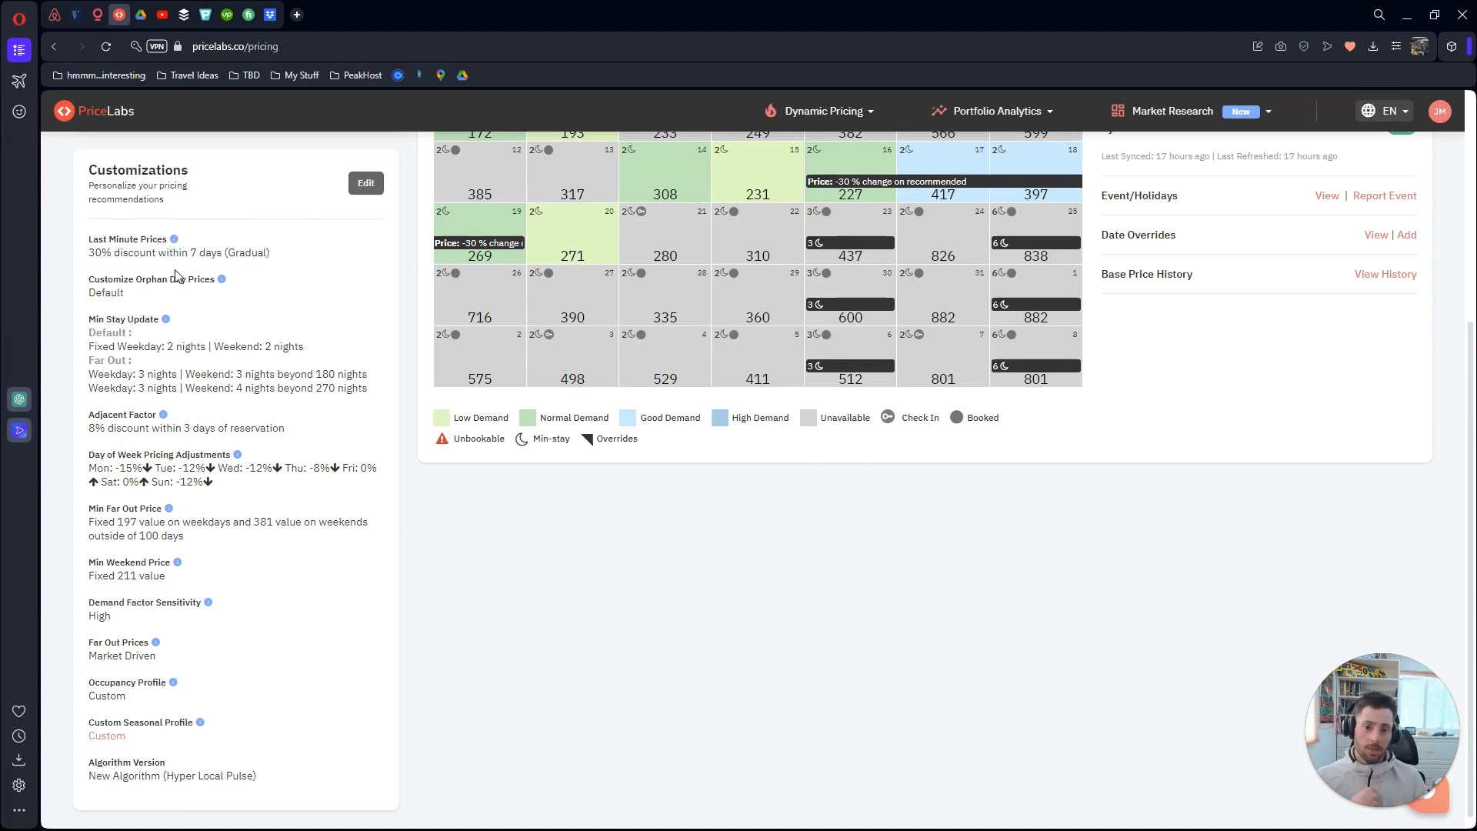
pyautogui.scroll(4, 241, 350)
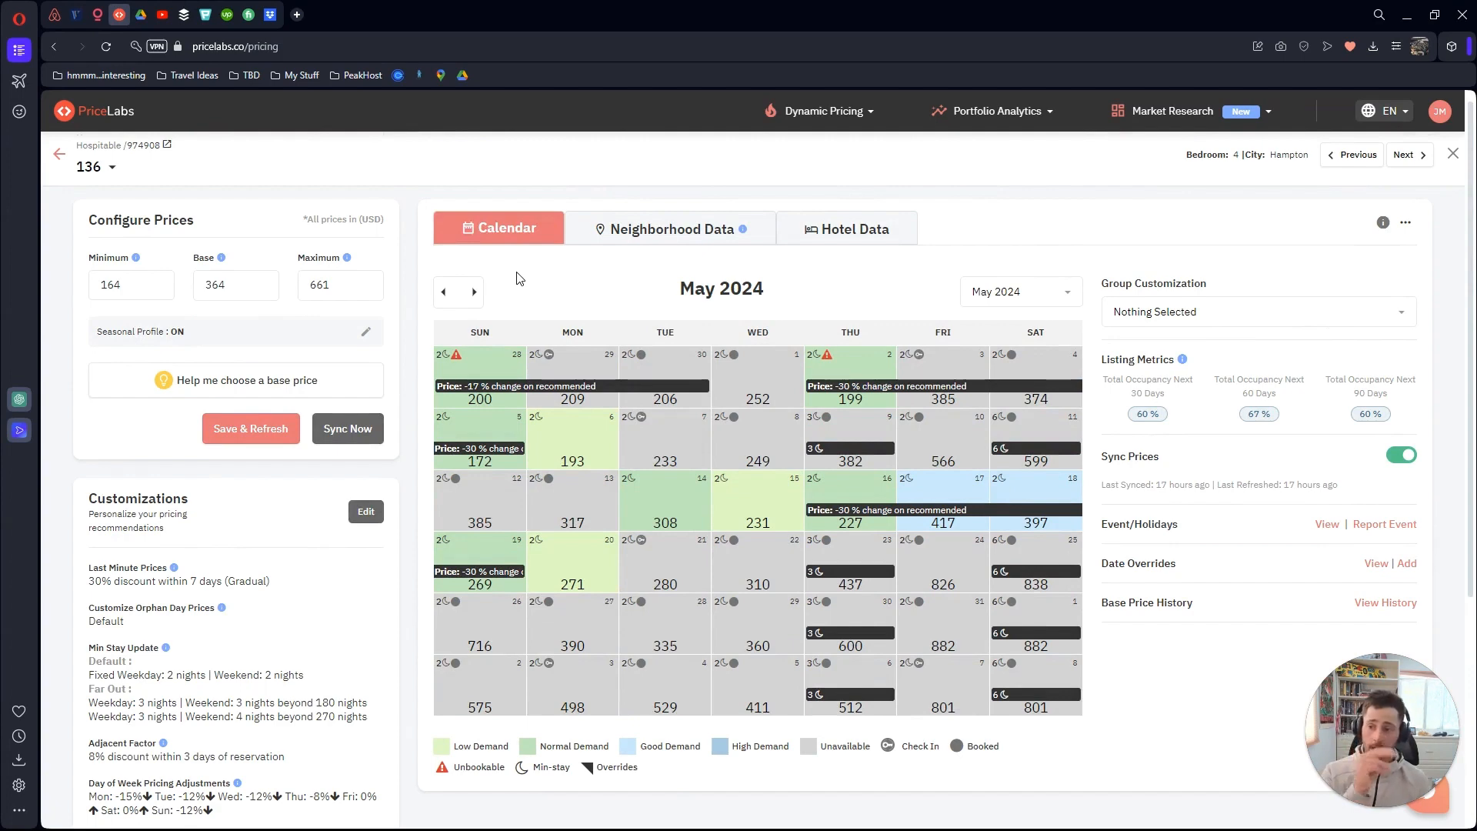
# Return to the Pricing Dashboard and look over the full list of listings with their prices, occupancy and revenue
pyautogui.click(60, 157)
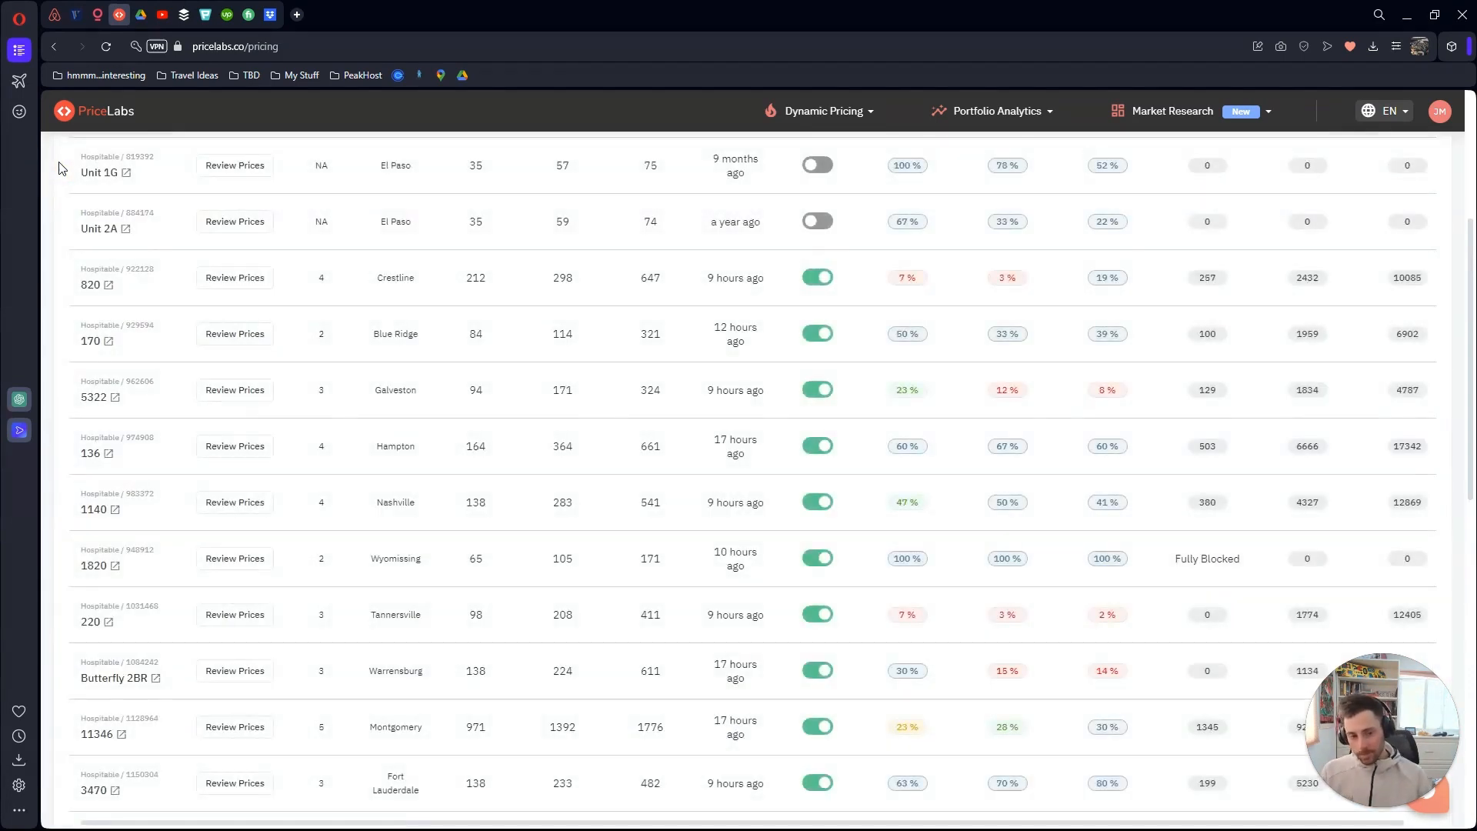
pyautogui.scroll(-10, 999, 603)
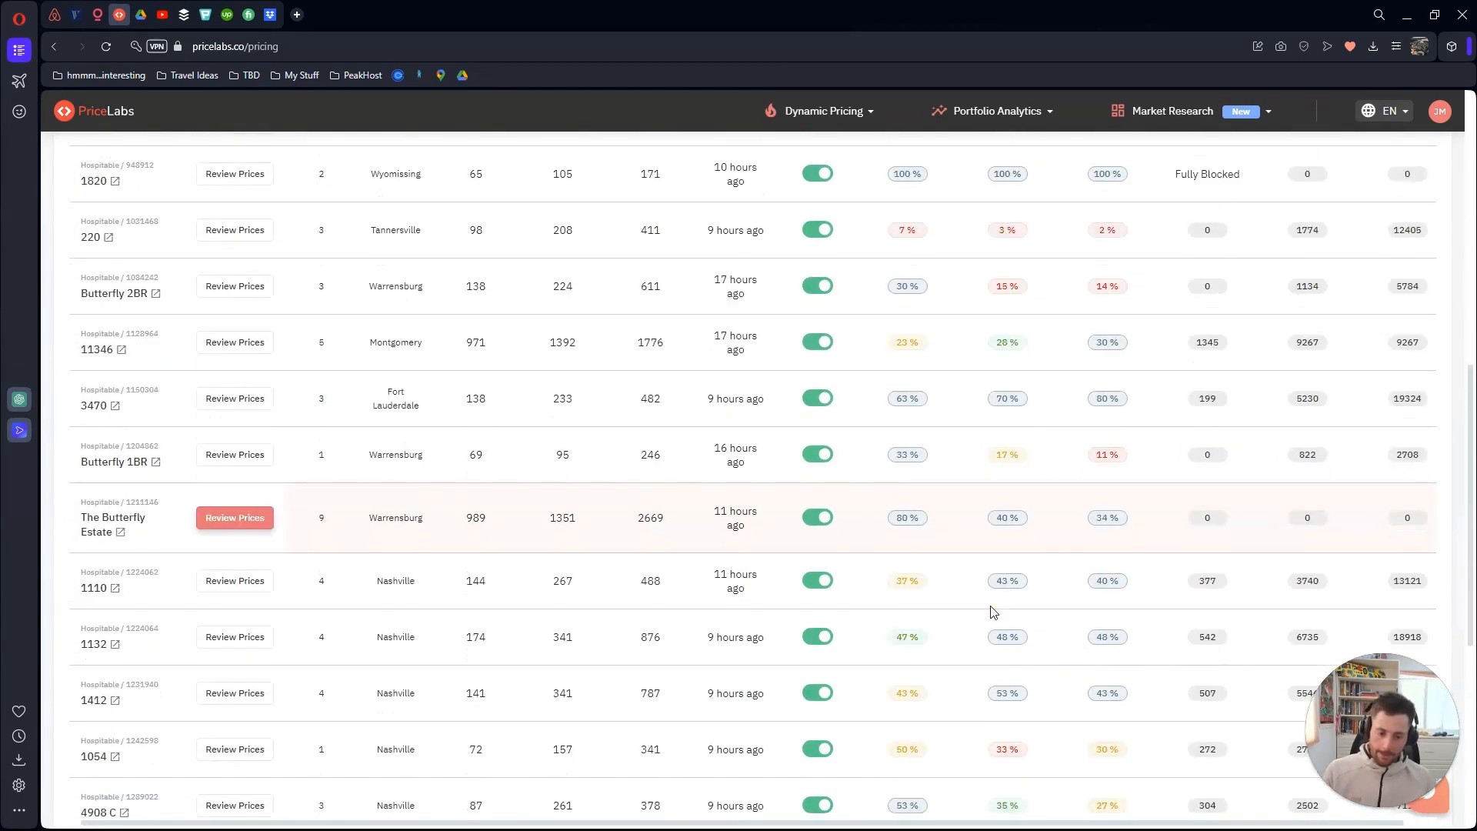
pyautogui.scroll(10, 992, 650)
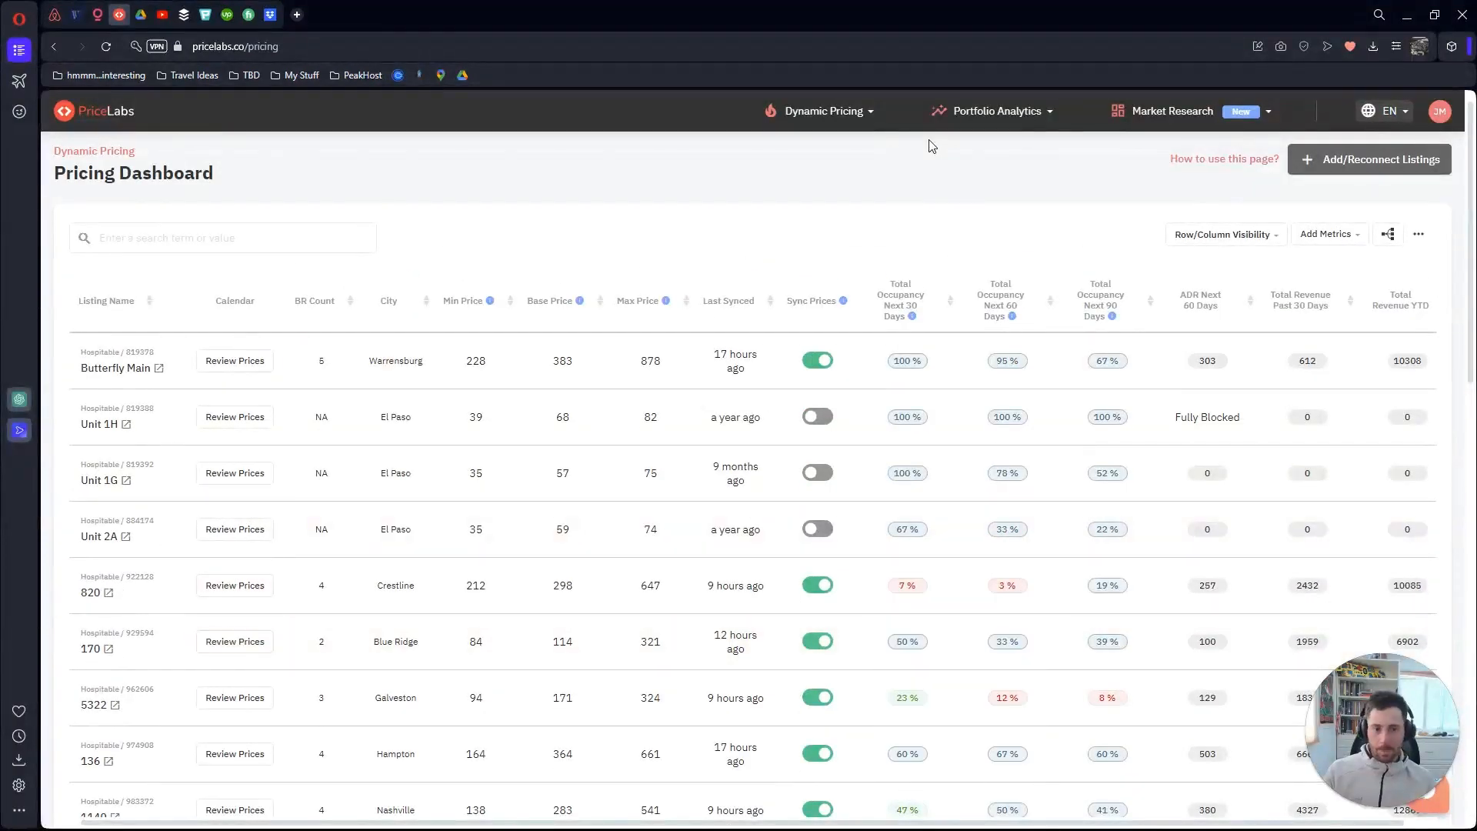
# Open the KPIs & Historic Reports for listings filtered by Sync ON and dismiss the KPI warning
pyautogui.click(1057, 125)
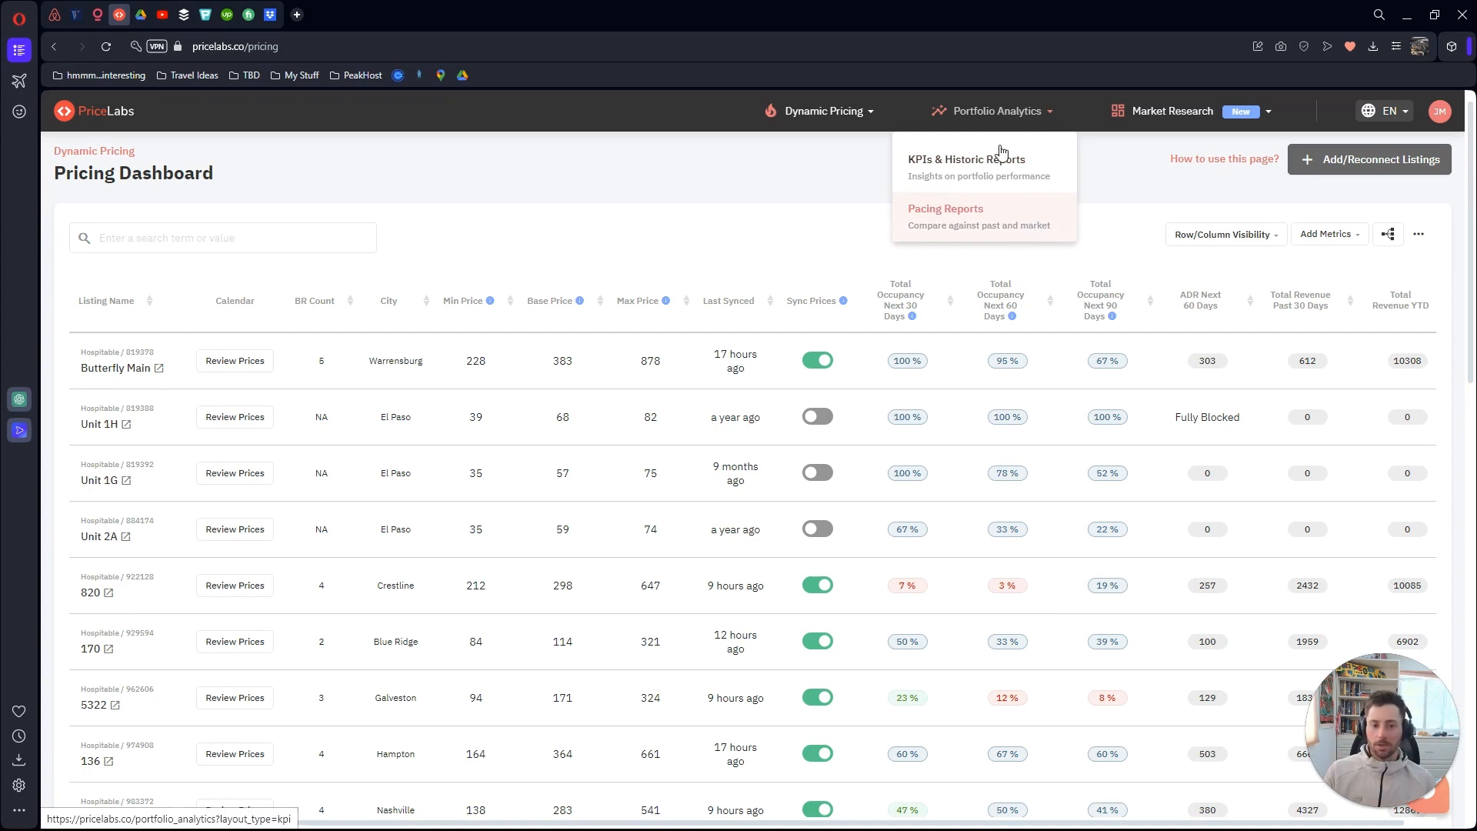
pyautogui.click(1009, 175)
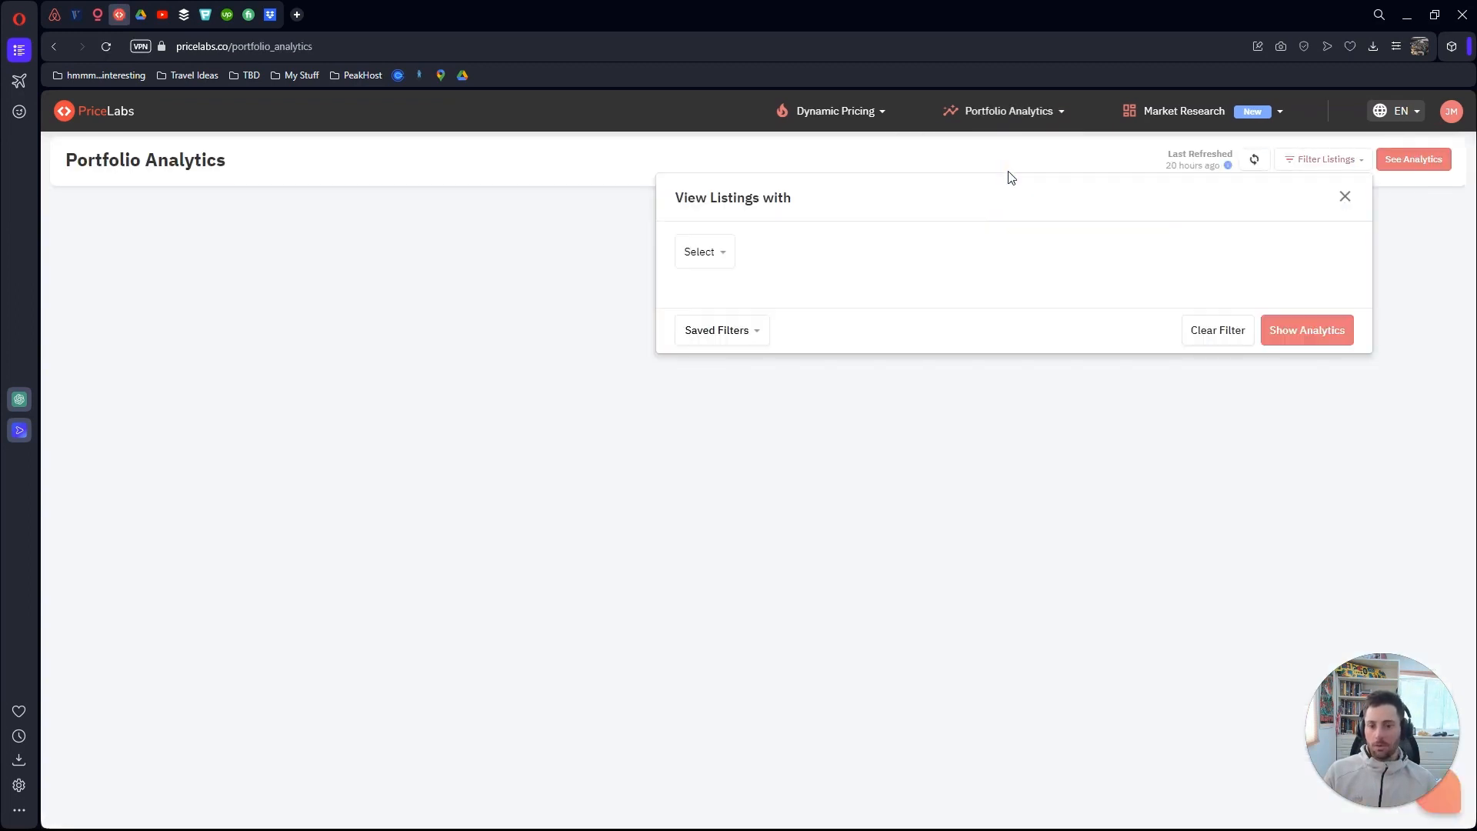
pyautogui.click(1345, 197)
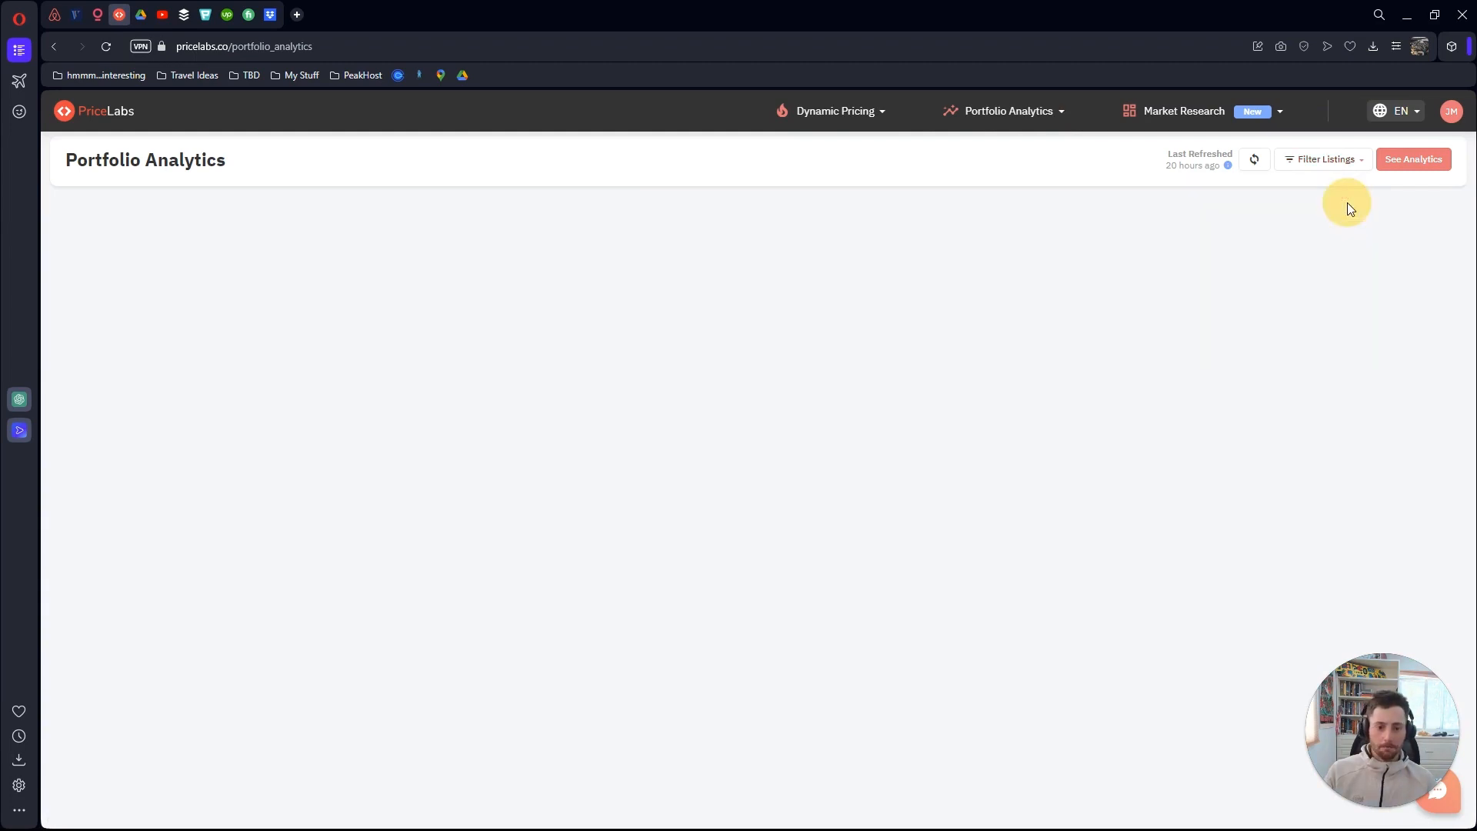
pyautogui.click(1337, 164)
pyautogui.click(699, 259)
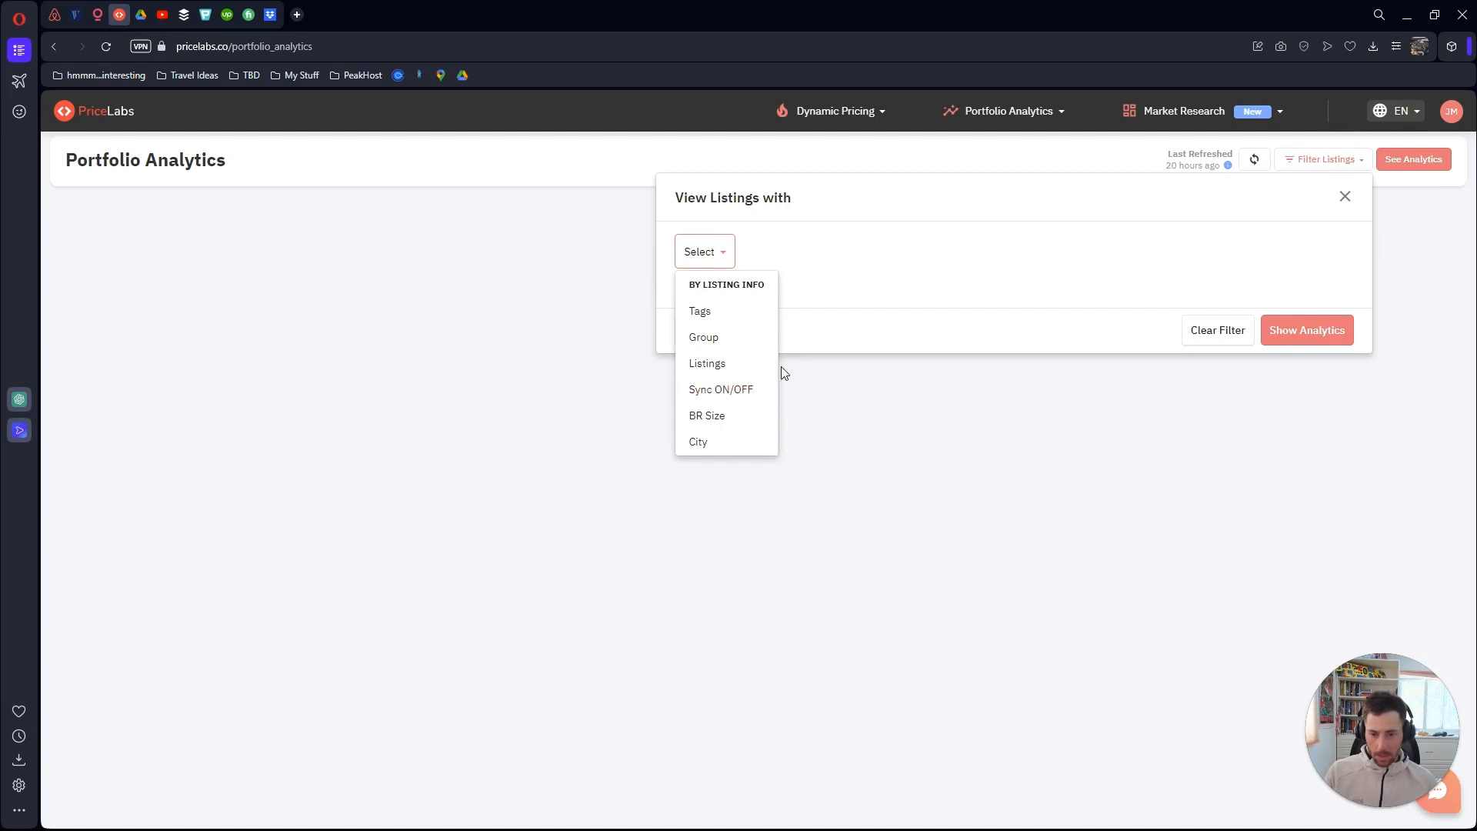
pyautogui.click(768, 385)
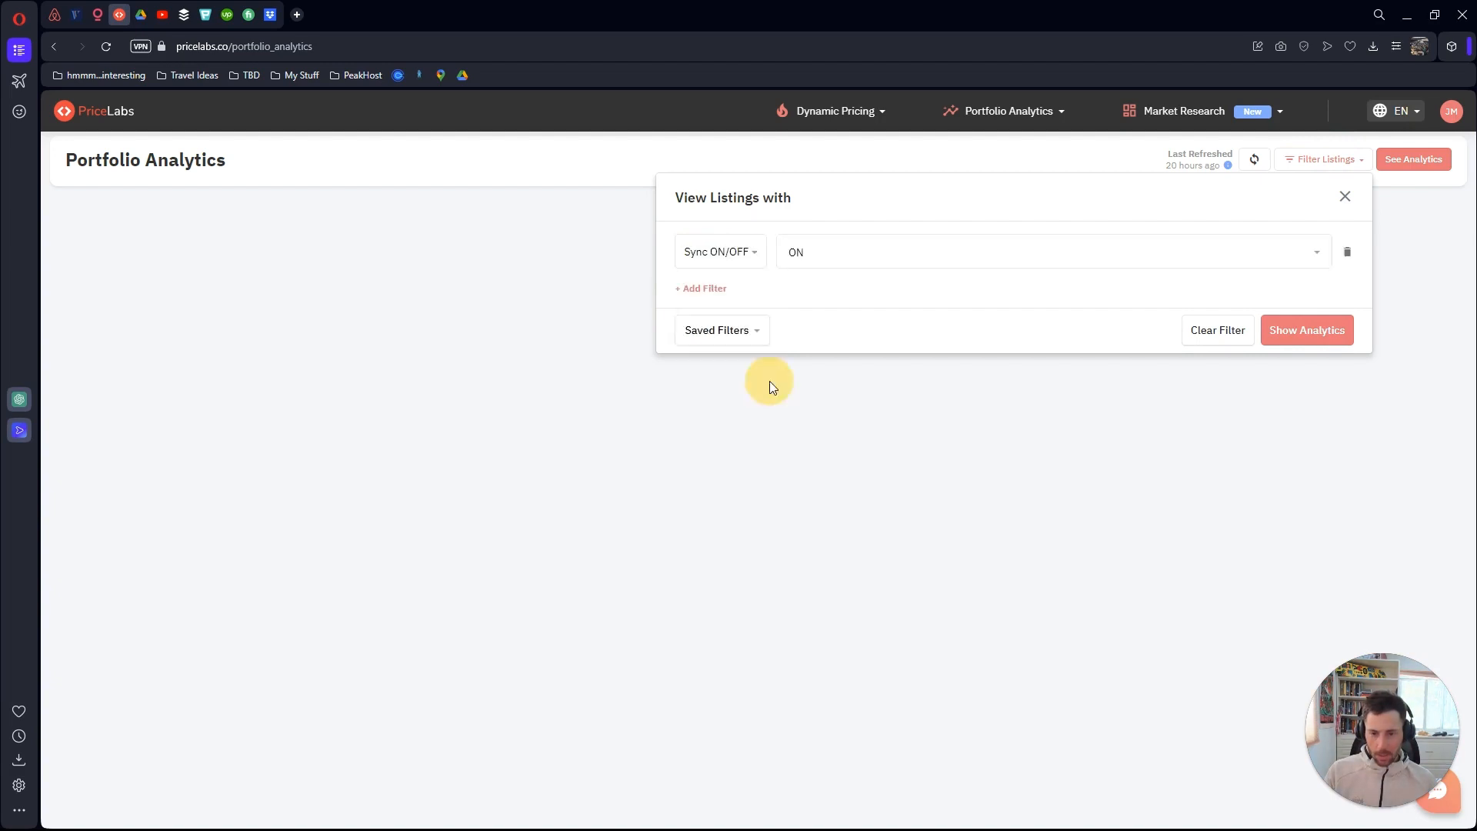
pyautogui.click(1299, 339)
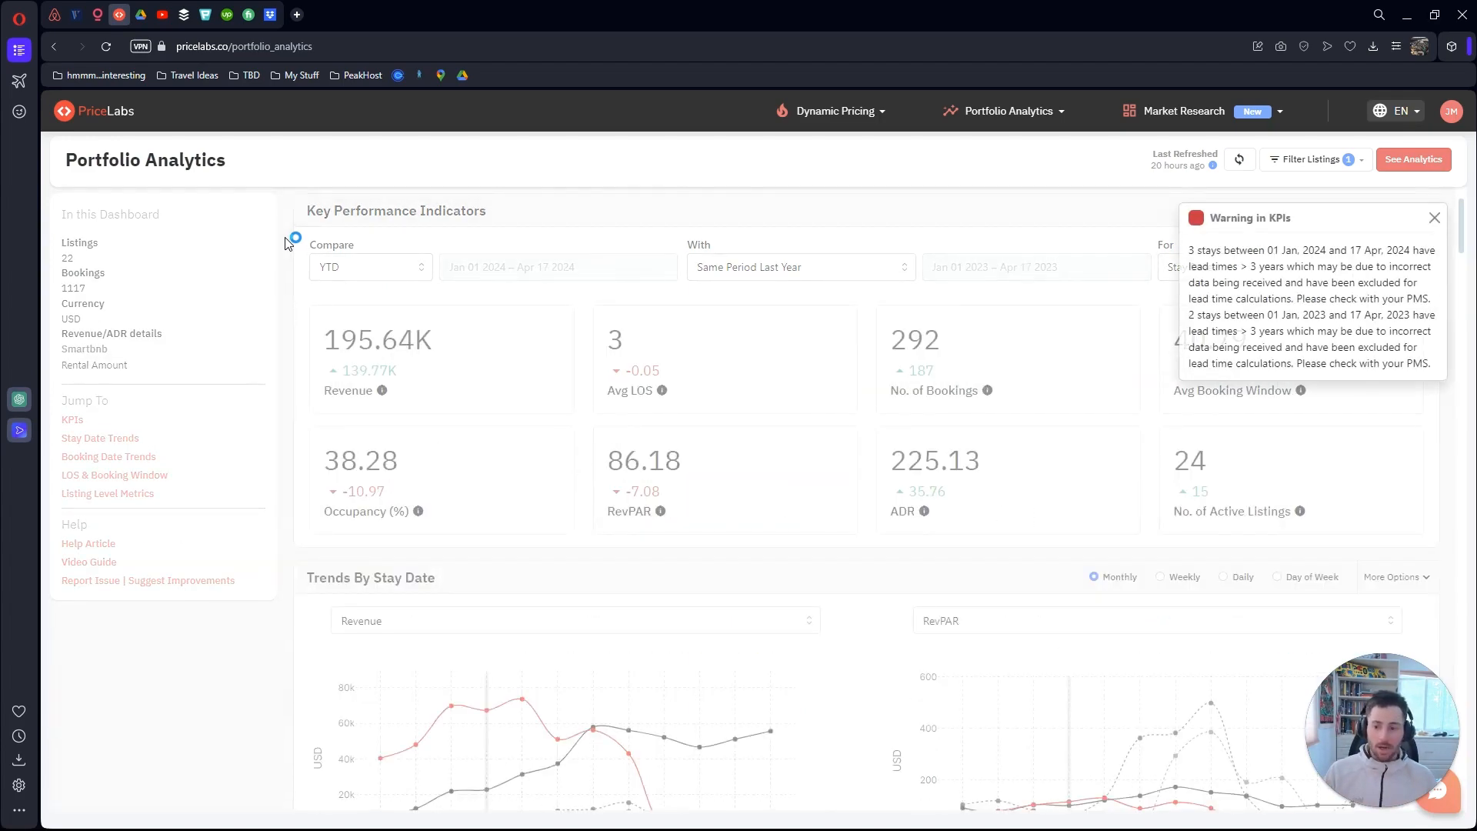
pyautogui.click(1434, 218)
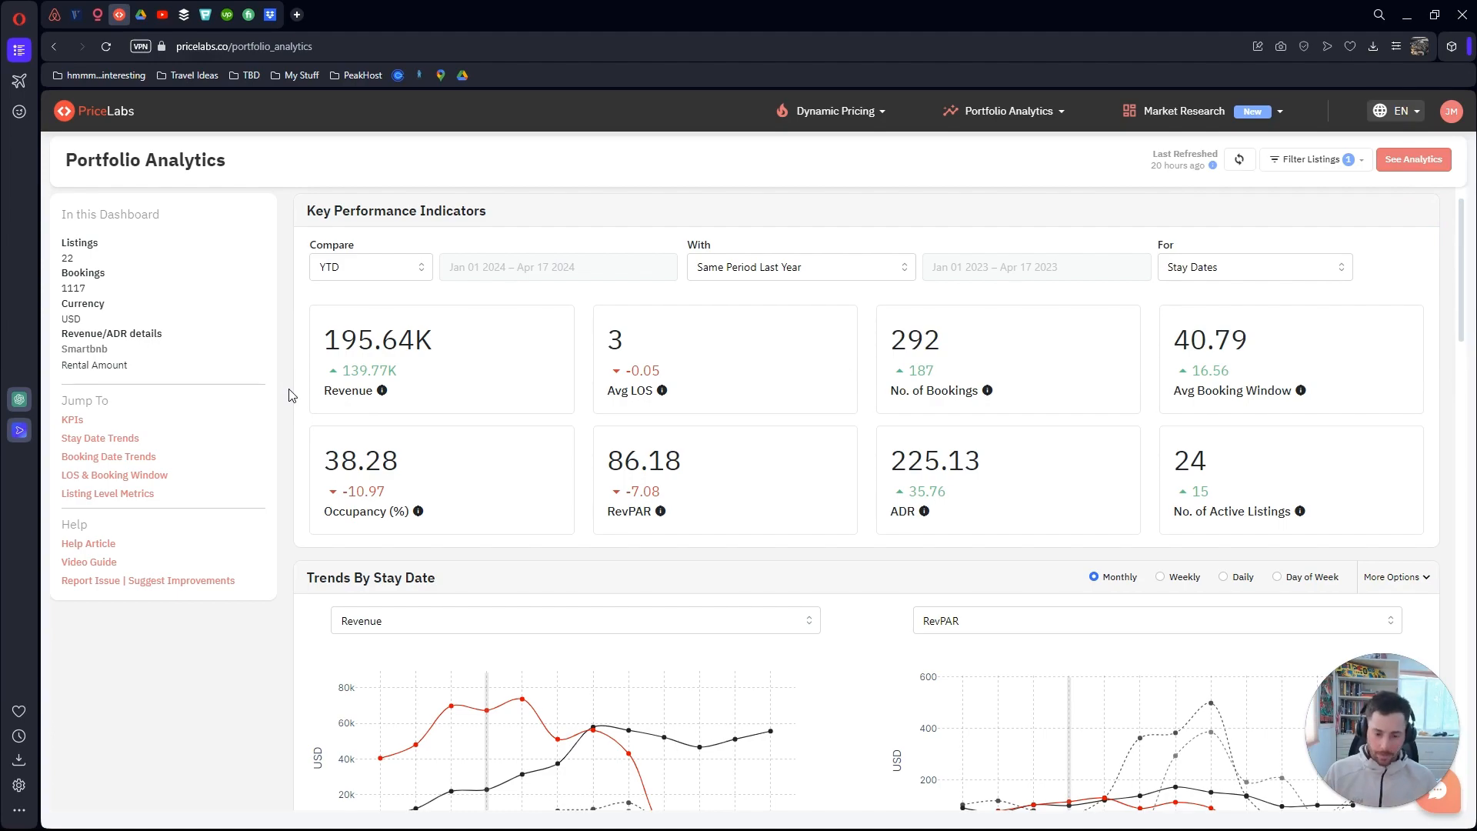
# Review the key performance indicators, stay date trends, length of stay and booking window charts, and listing level metrics
pyautogui.scroll(-10, 289, 395)
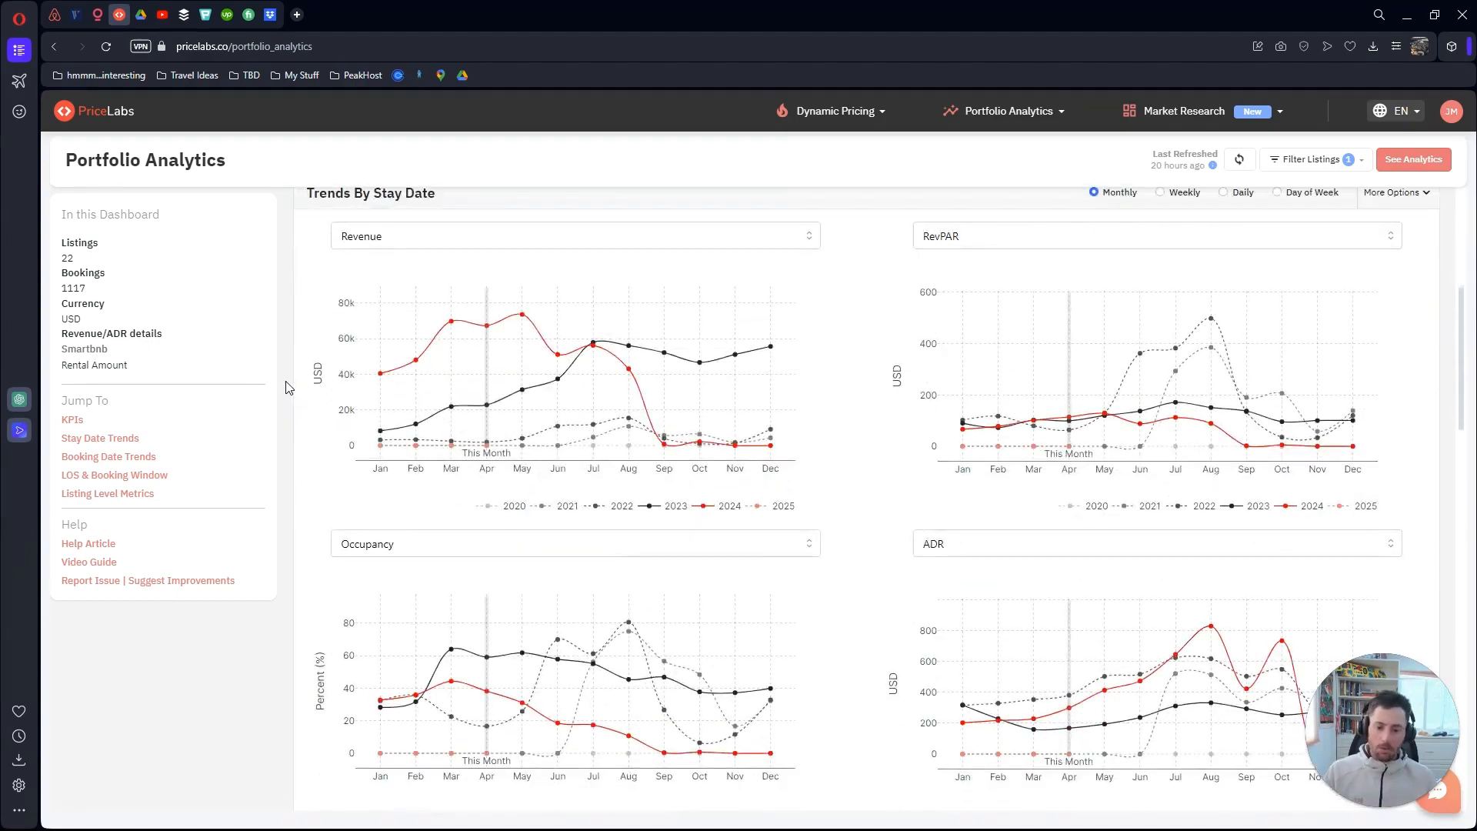
pyautogui.scroll(10, 289, 386)
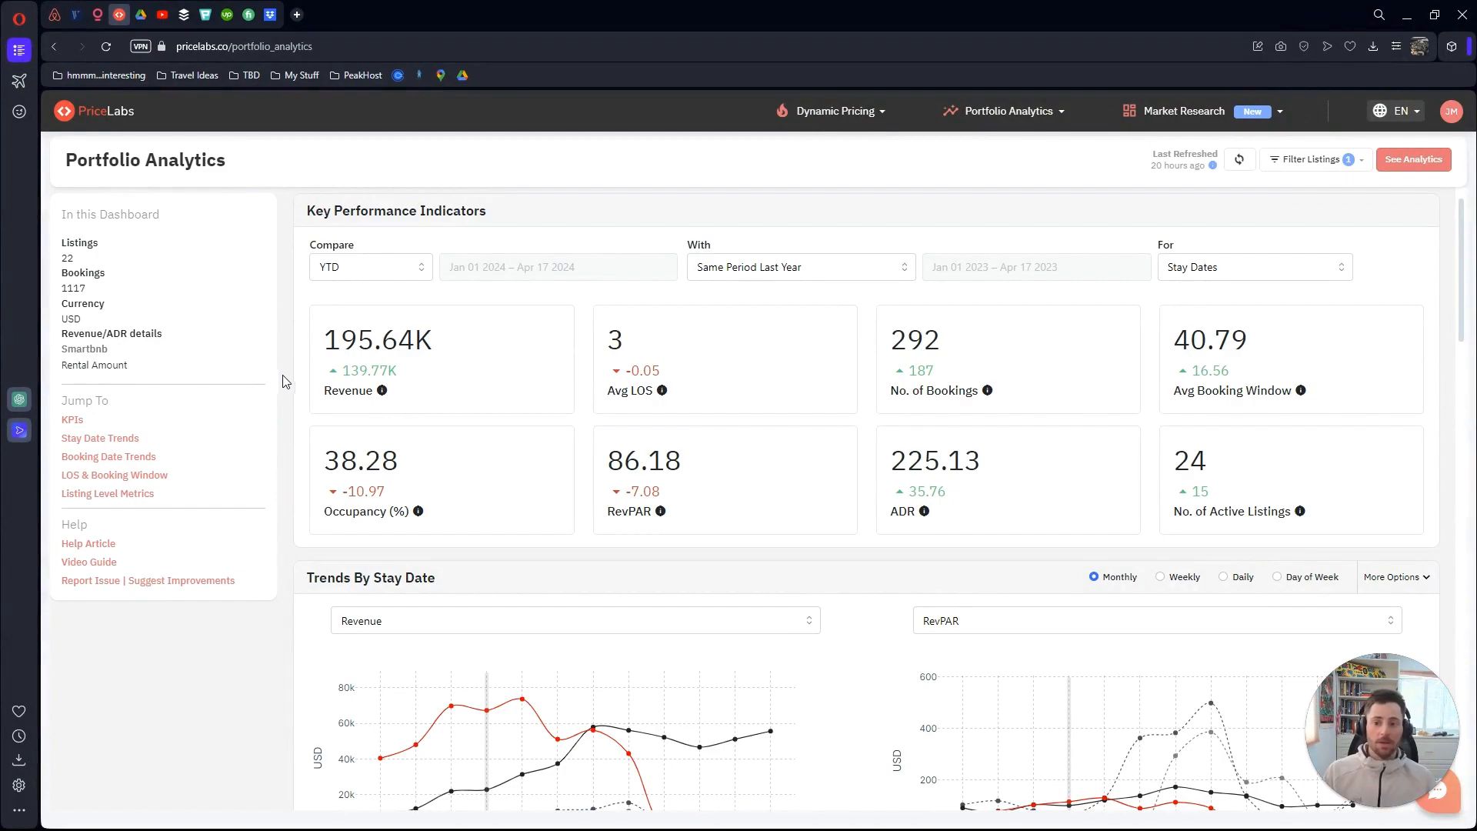
pyautogui.scroll(-1, 291, 390)
pyautogui.scroll(-10, 290, 387)
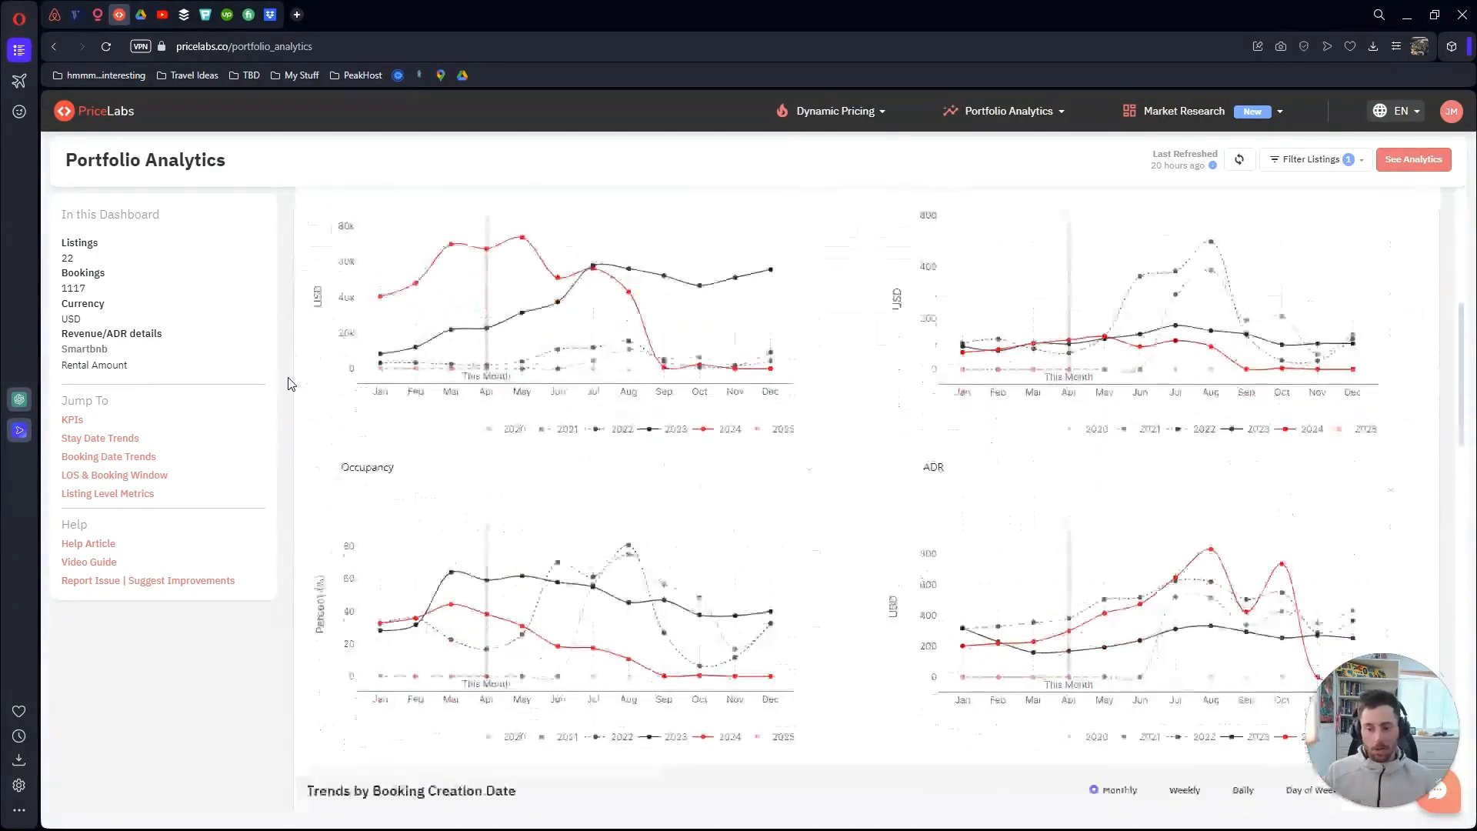
pyautogui.scroll(-5, 290, 383)
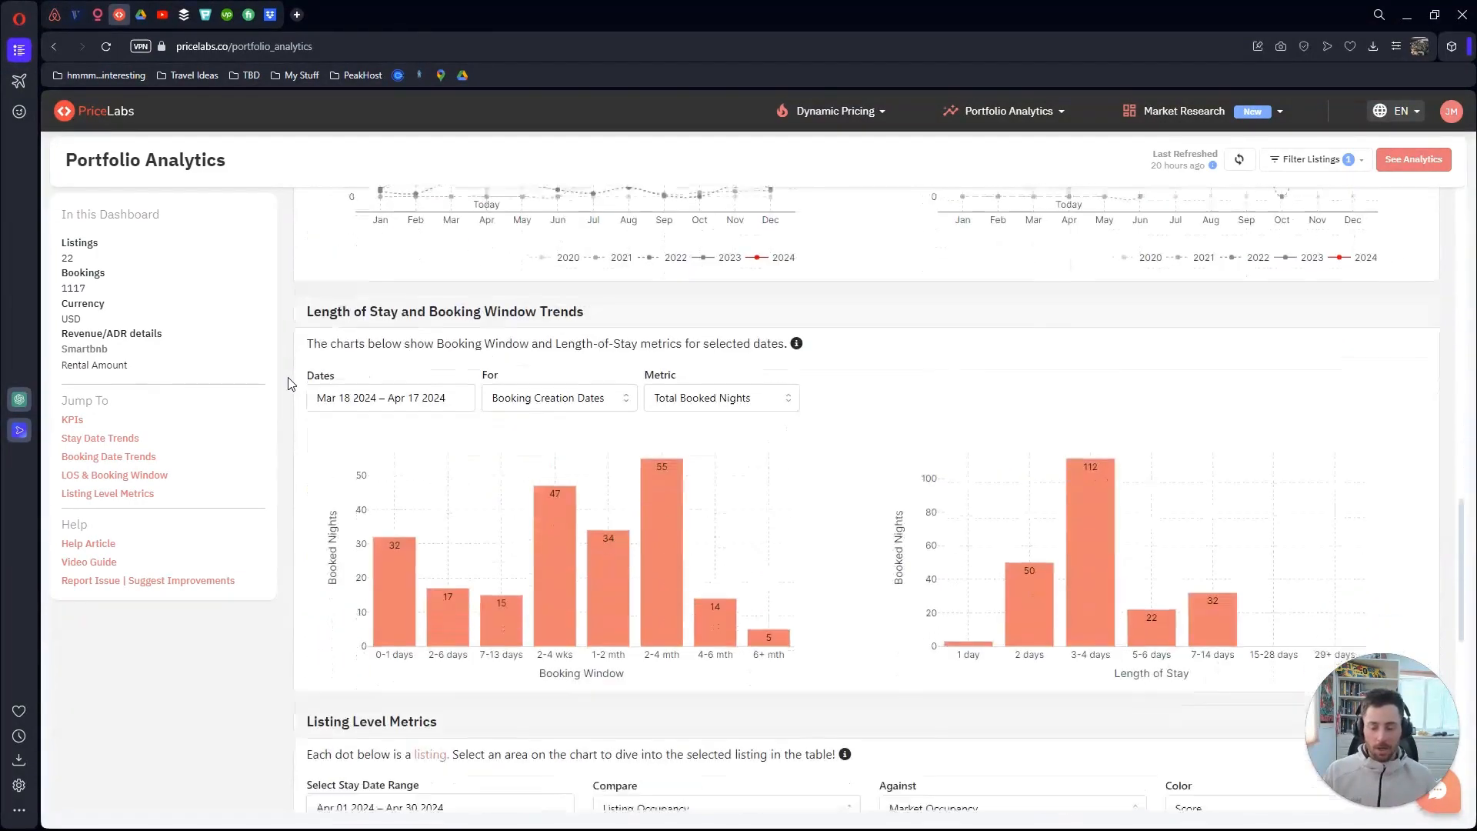
pyautogui.scroll(-6, 286, 369)
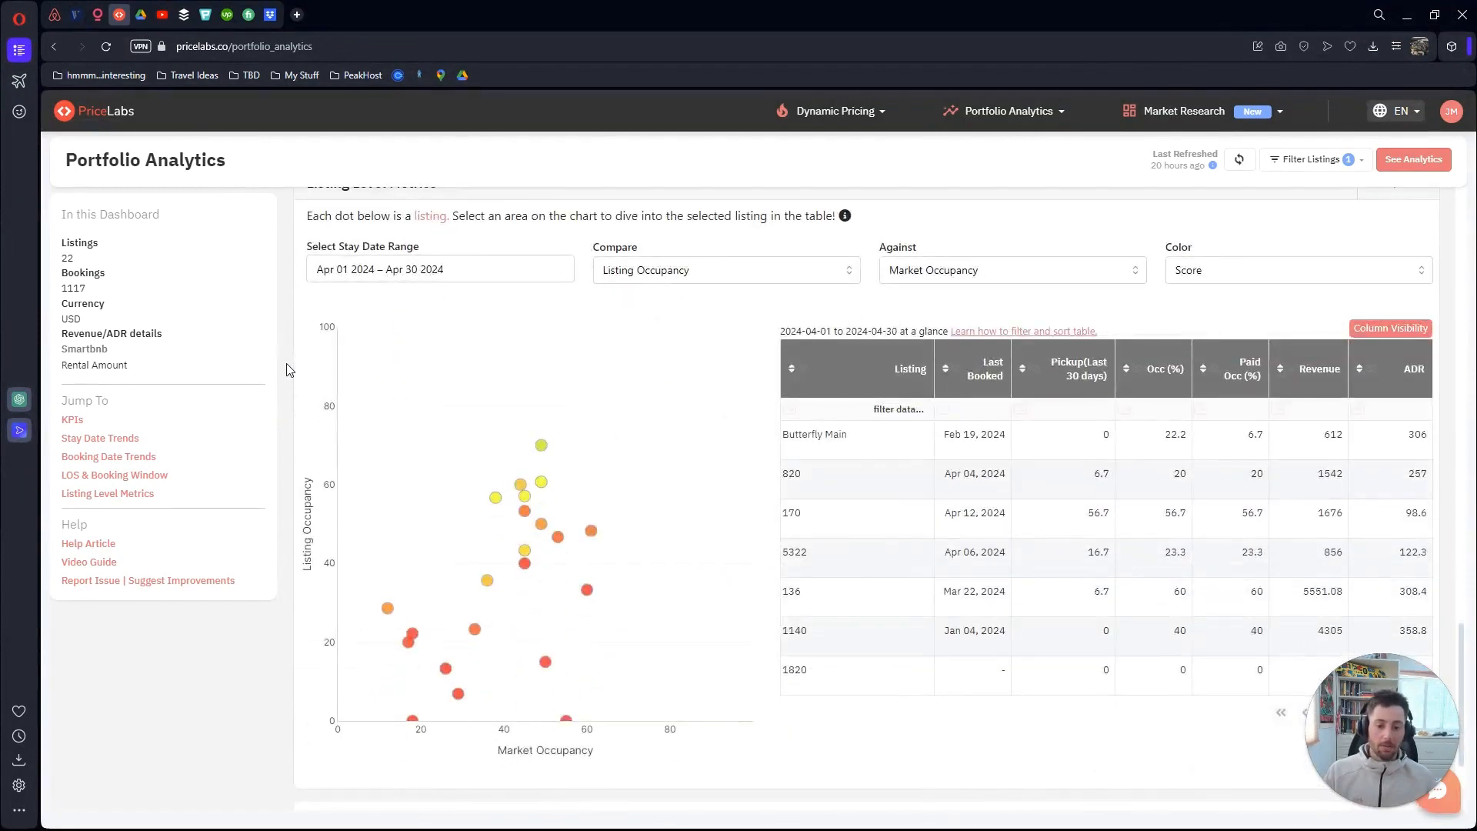
pyautogui.scroll(20, 289, 371)
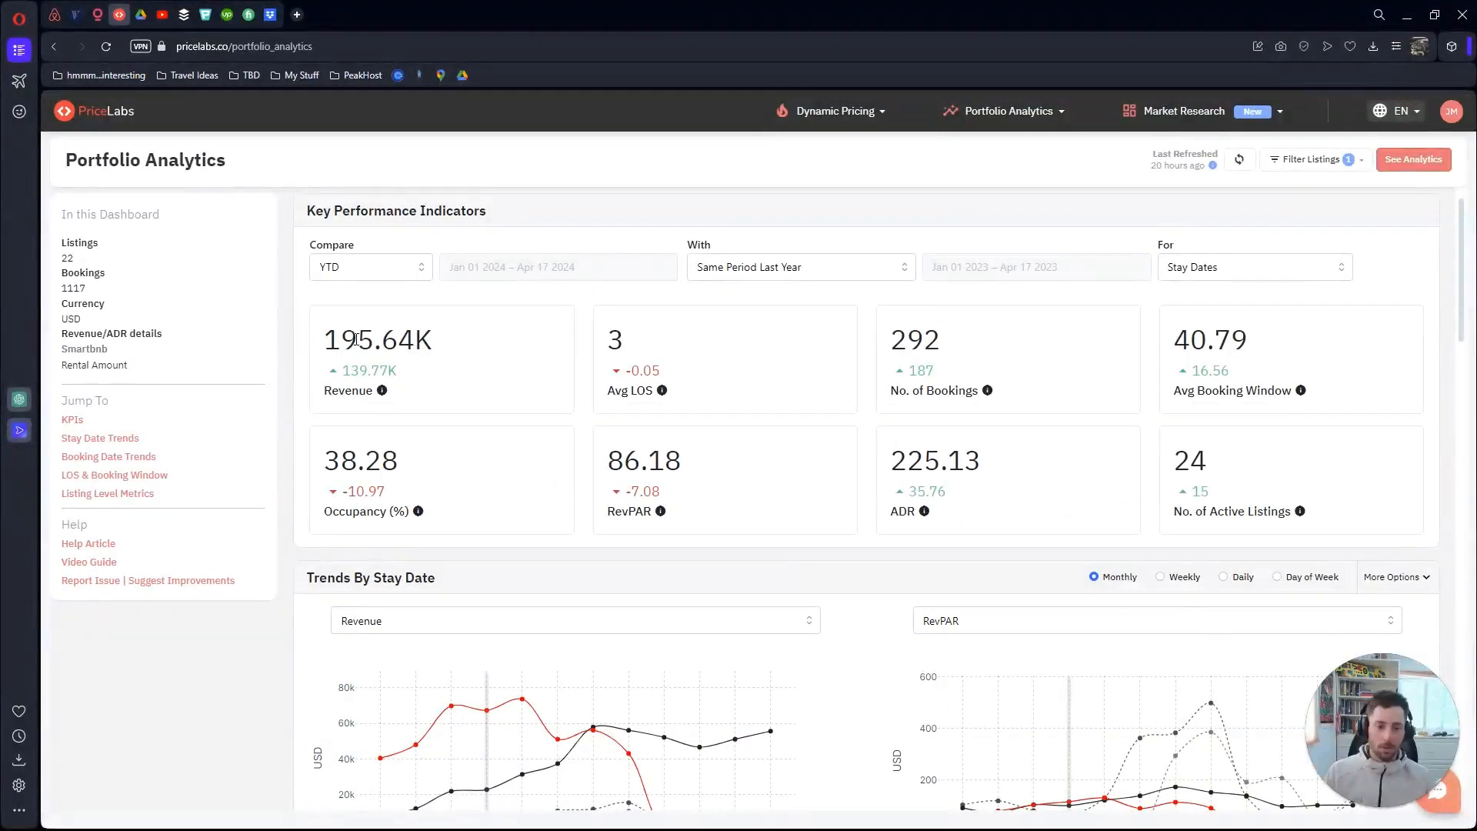
# Open the Pacing Reports for listings filtered by Sync ON and dismiss the KPI warning
pyautogui.click(1051, 110)
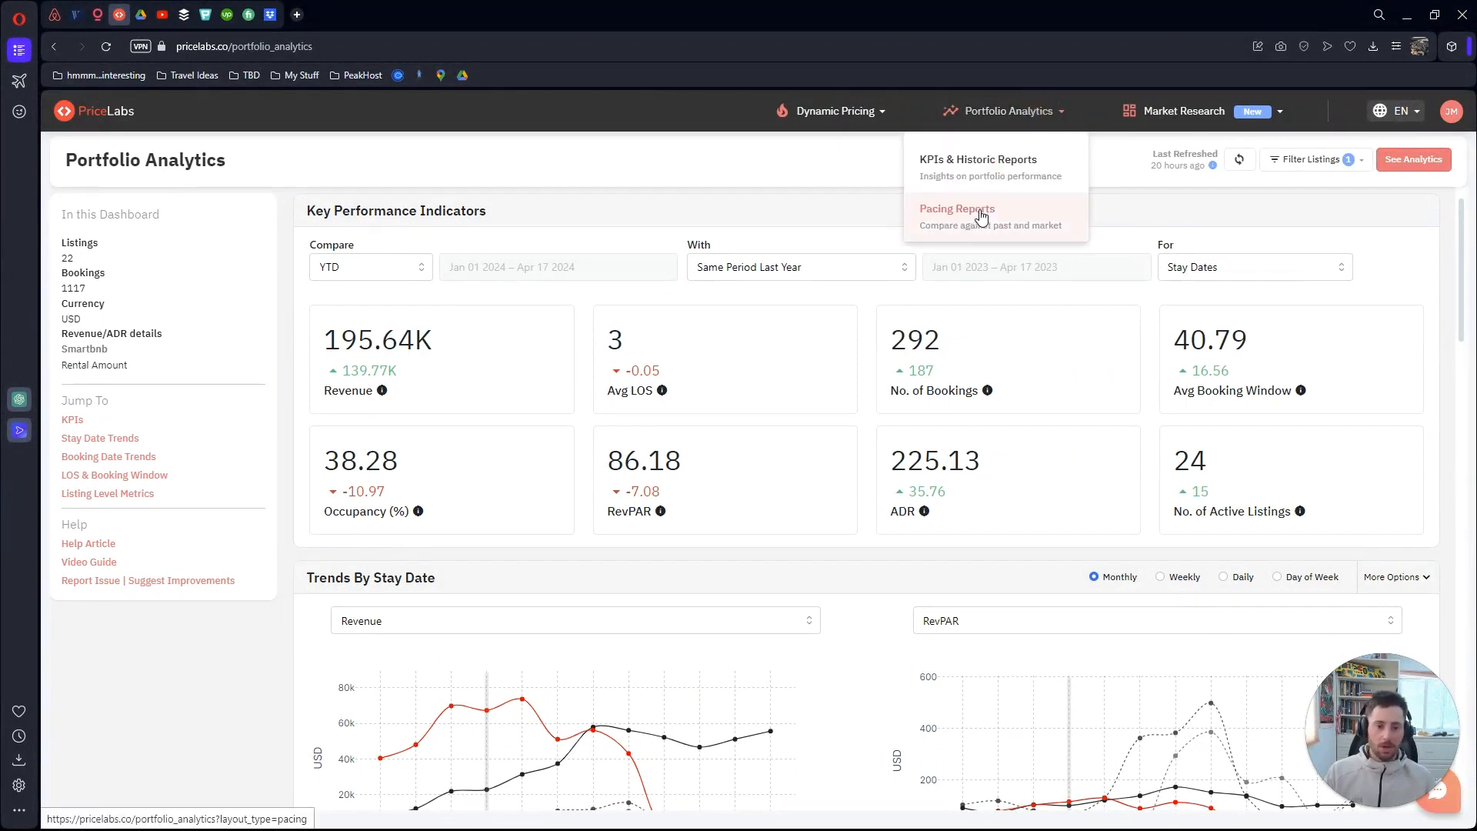
pyautogui.click(1055, 220)
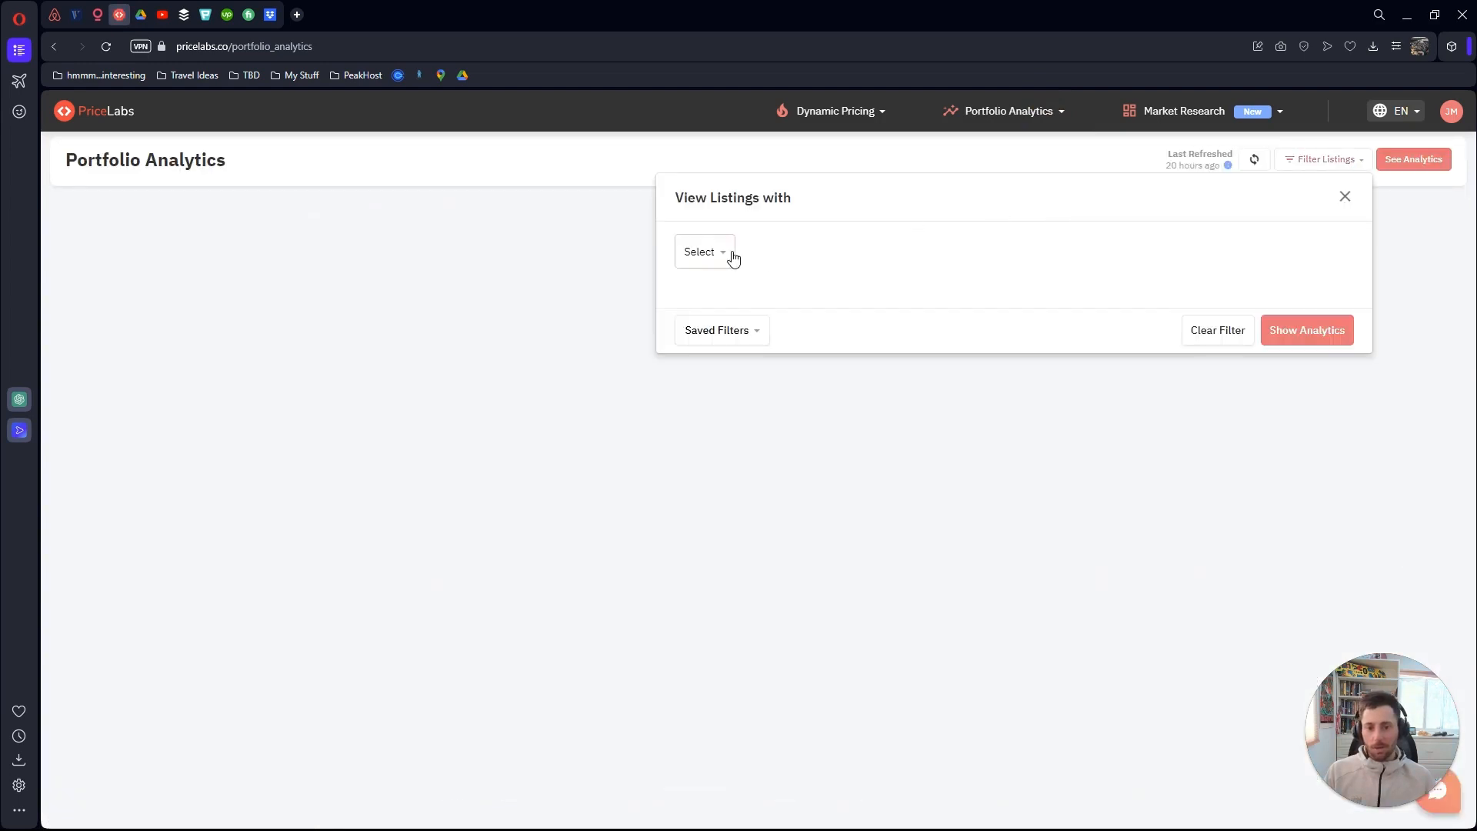
pyautogui.click(730, 254)
pyautogui.click(745, 389)
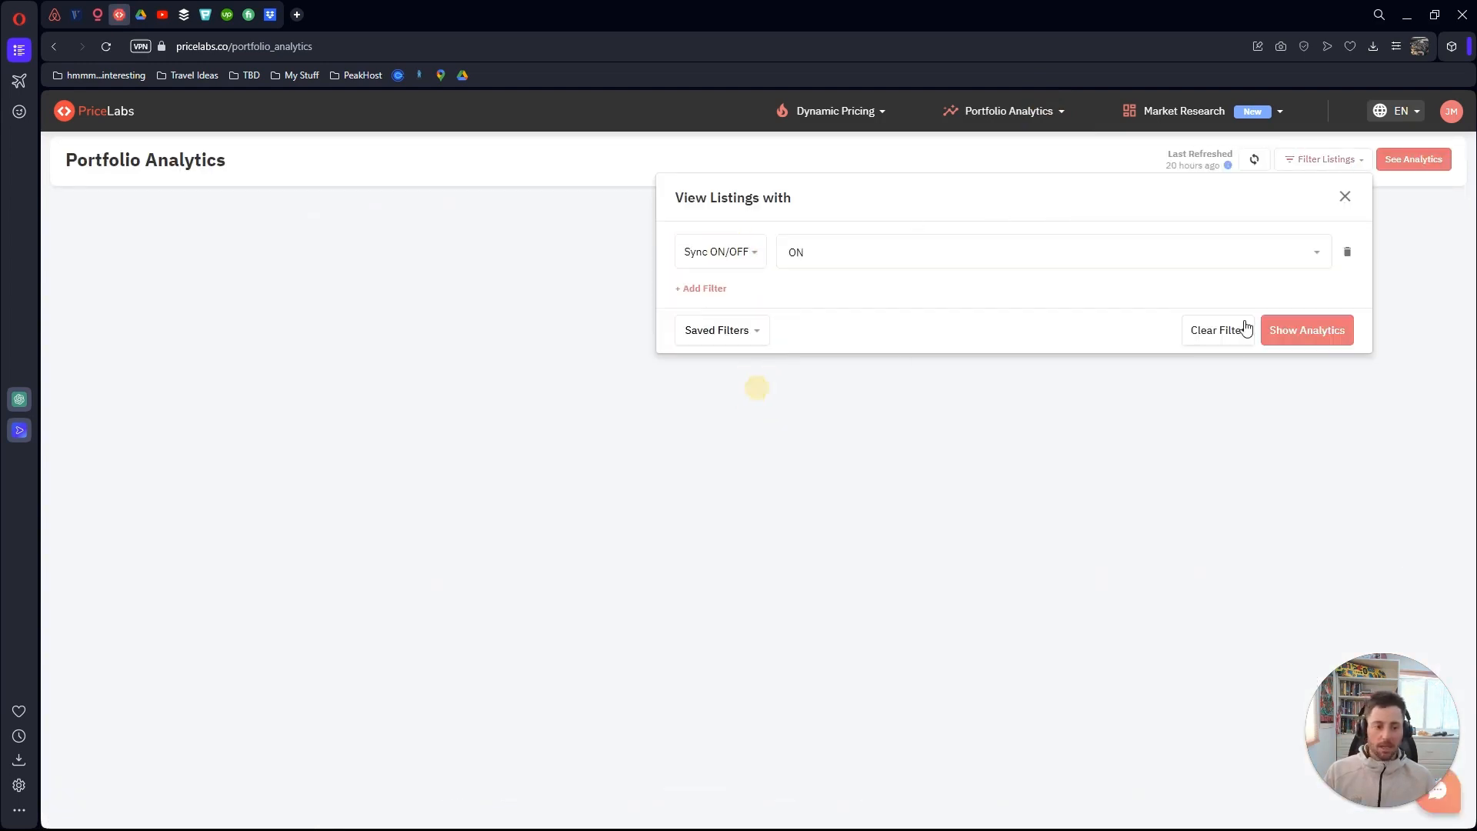
pyautogui.click(1303, 330)
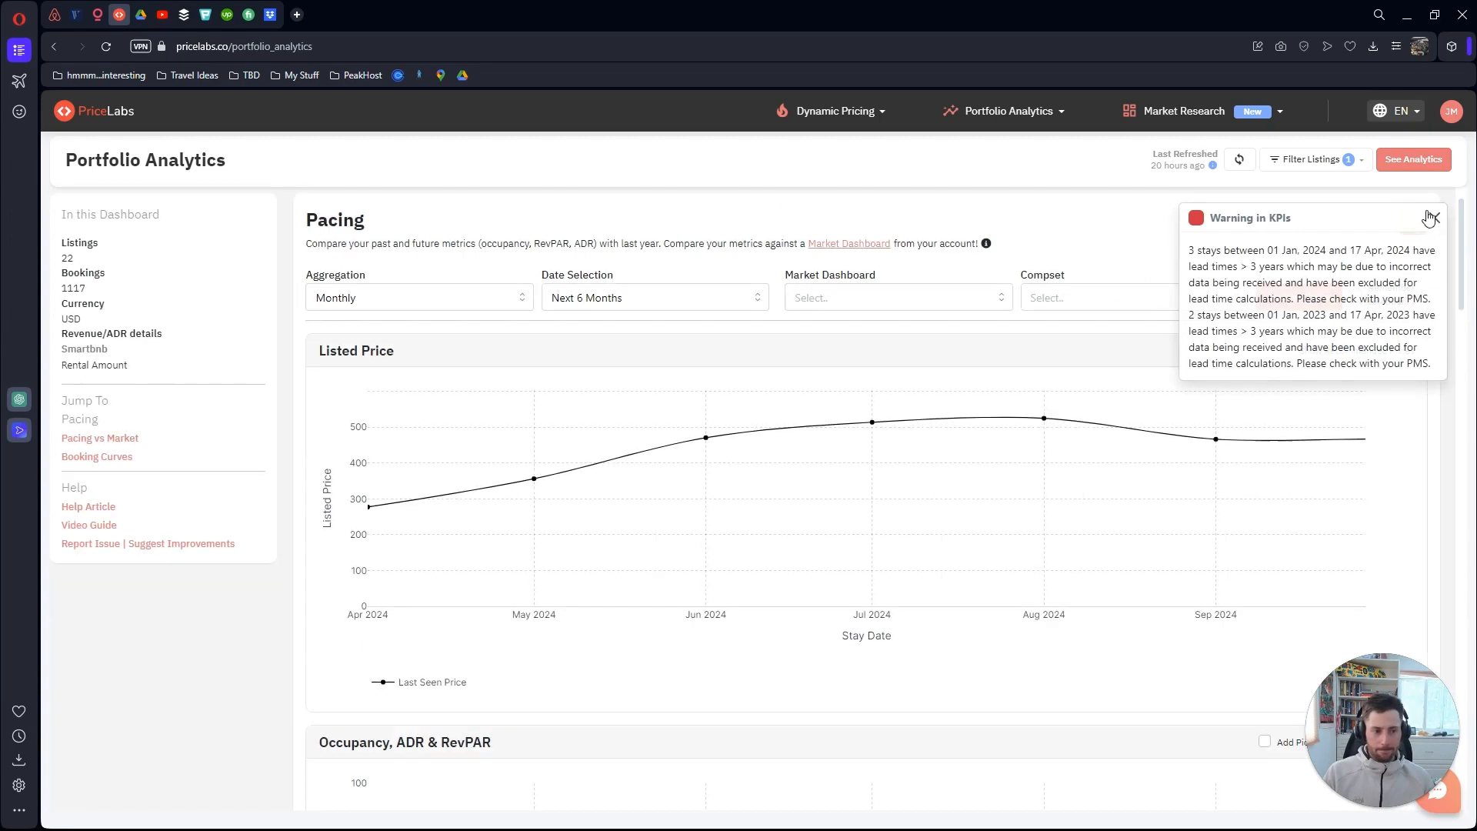
pyautogui.click(1434, 218)
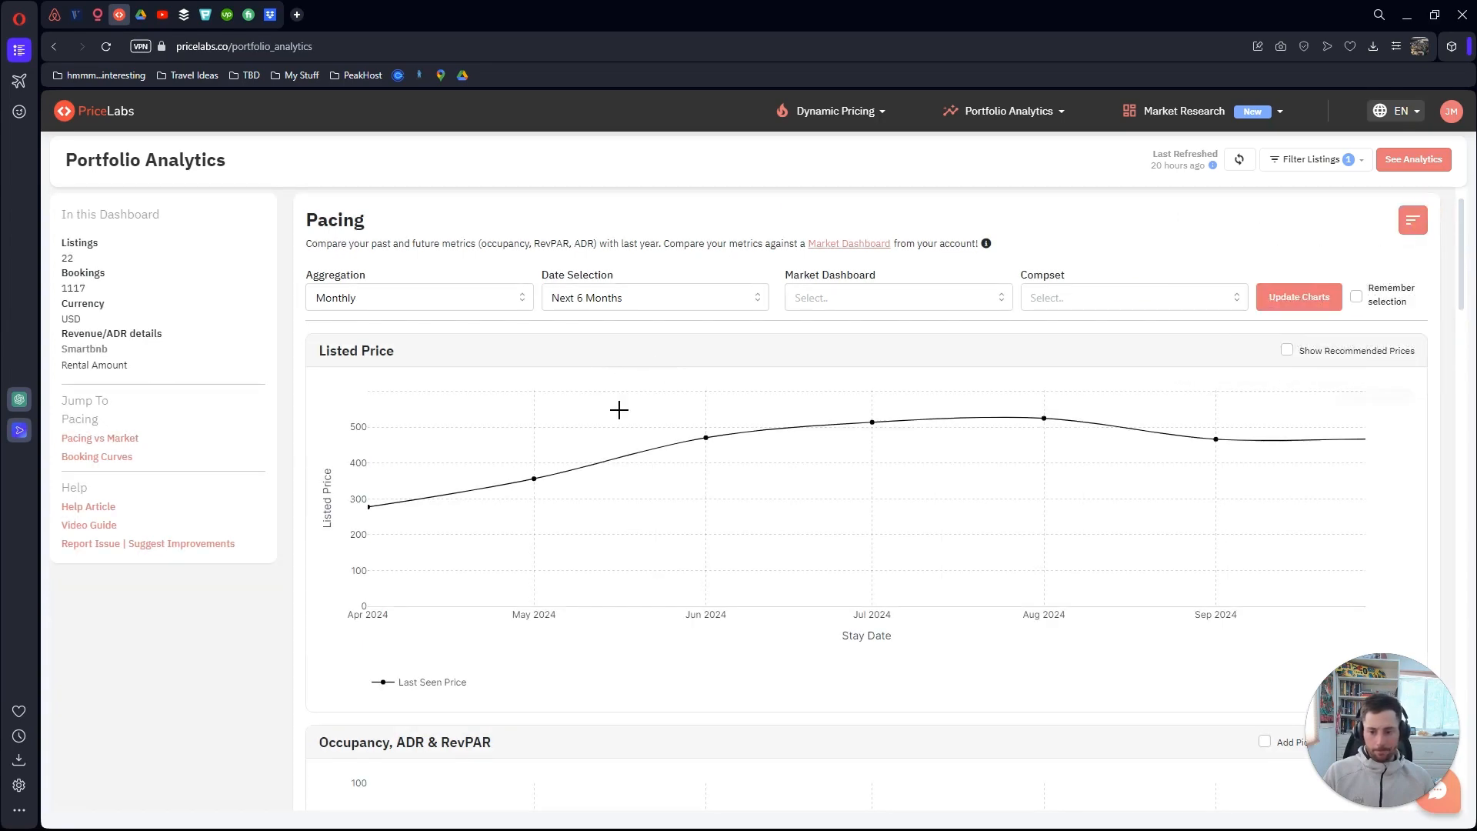
# Examine the pacing charts and the booking curves for revenue, occupancy and ADR
pyautogui.scroll(-4, 727, 428)
pyautogui.scroll(-15, 727, 428)
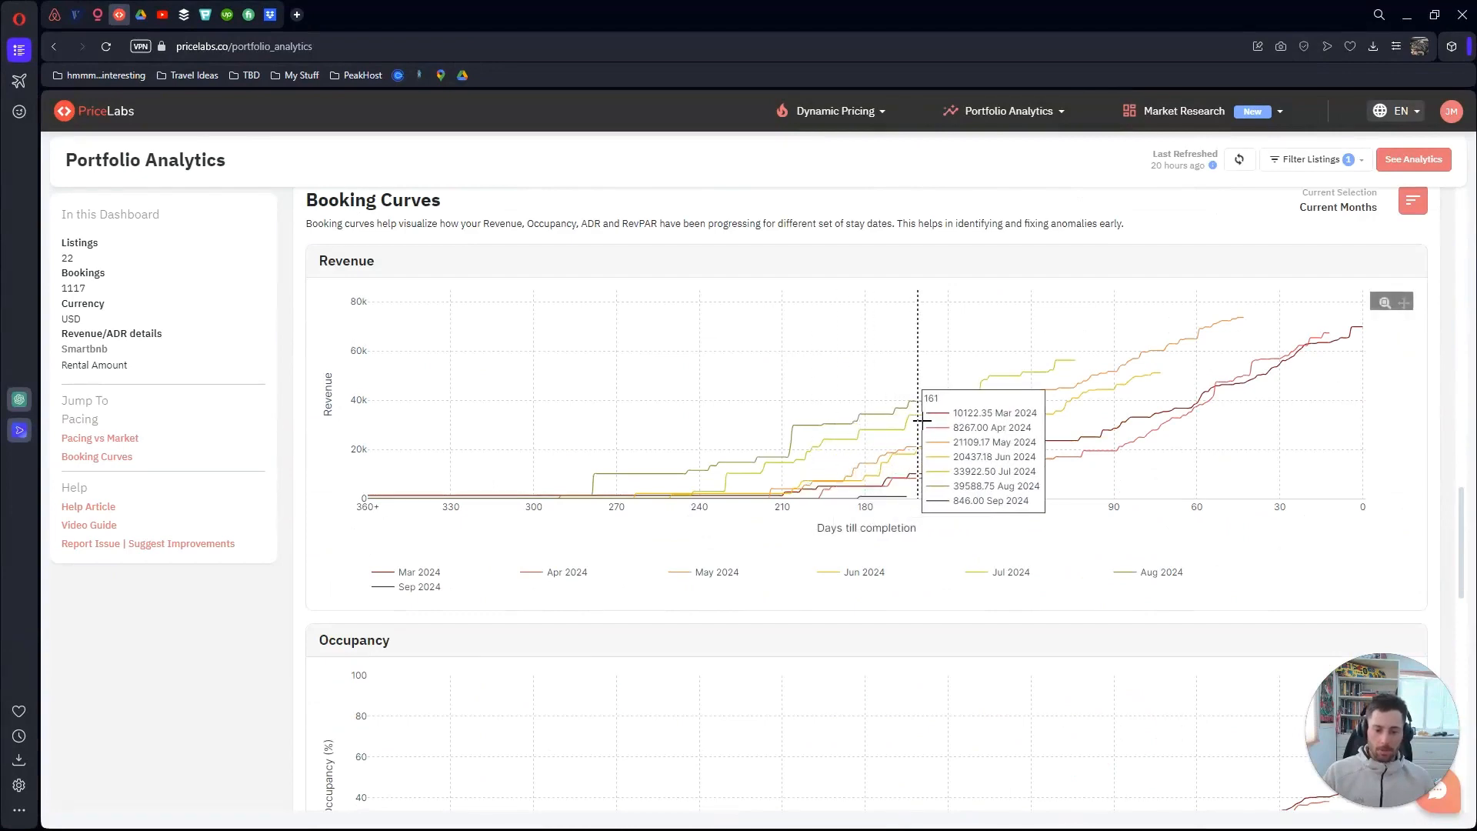
pyautogui.scroll(-10, 884, 431)
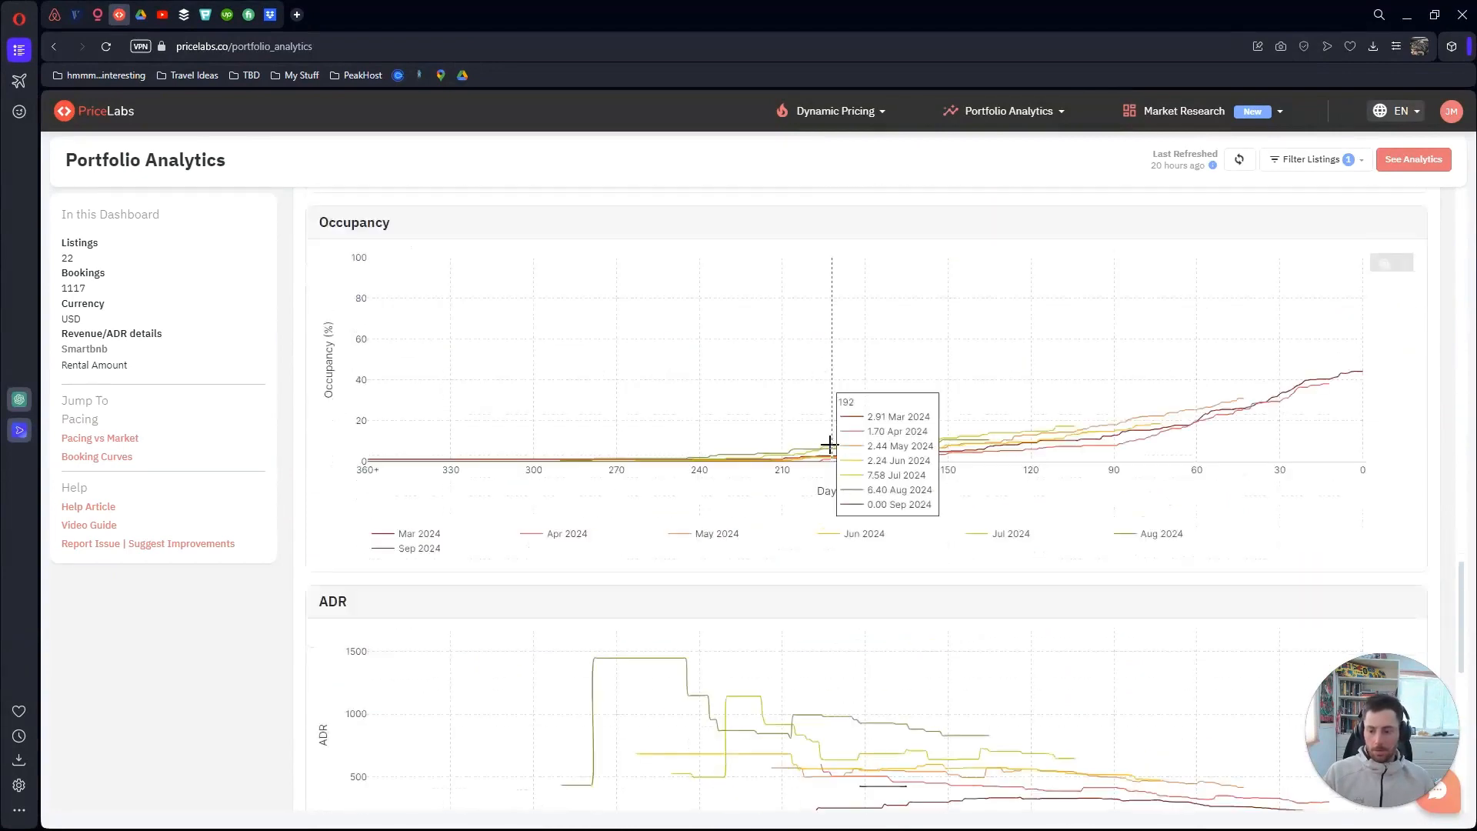
pyautogui.scroll(3, 849, 490)
pyautogui.scroll(20, 850, 490)
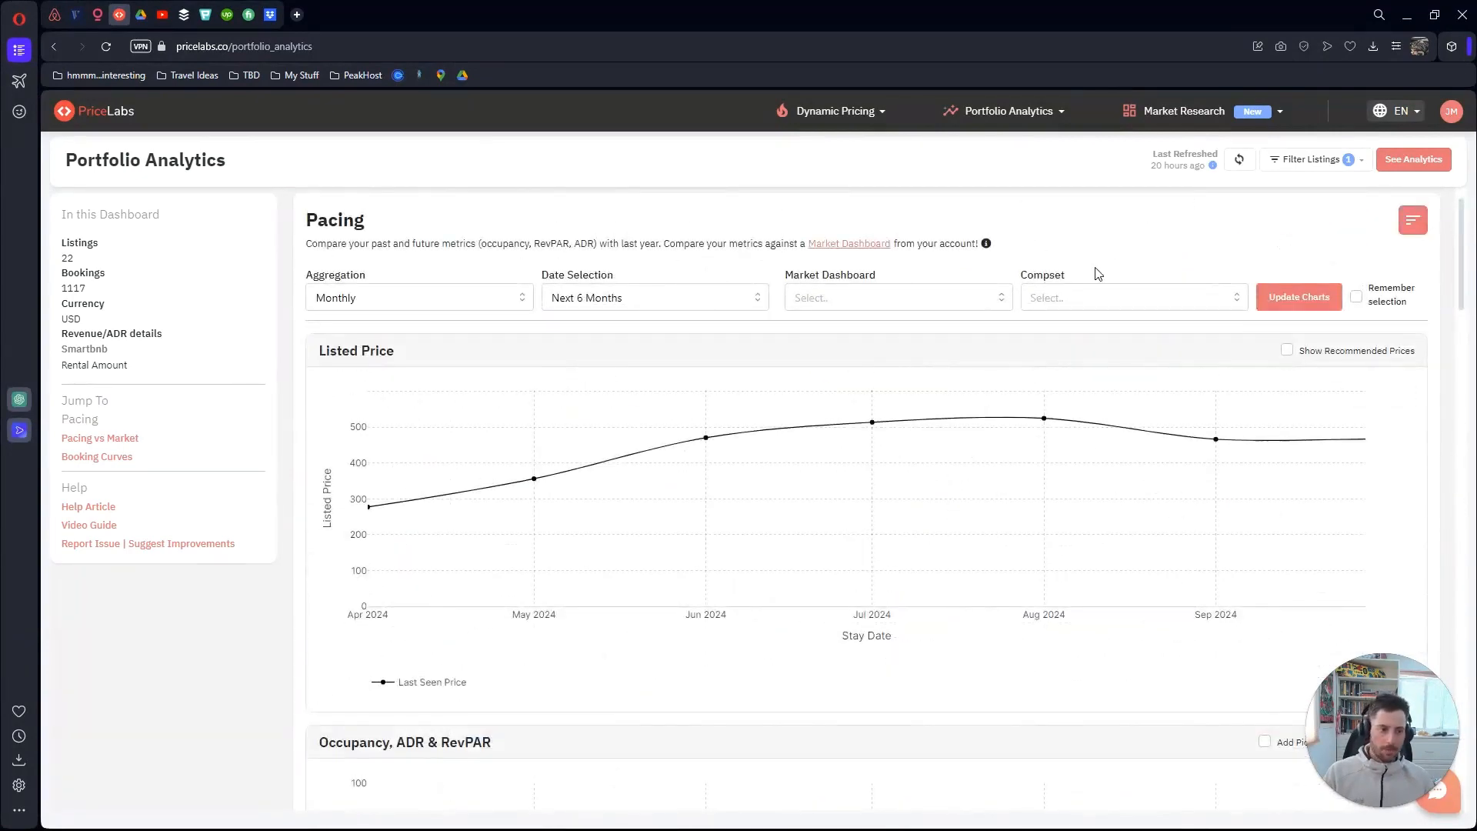
# Open the Market Dashboards and inspect the address and radius form for a new dashboard, closing it without creating one
pyautogui.click(1277, 116)
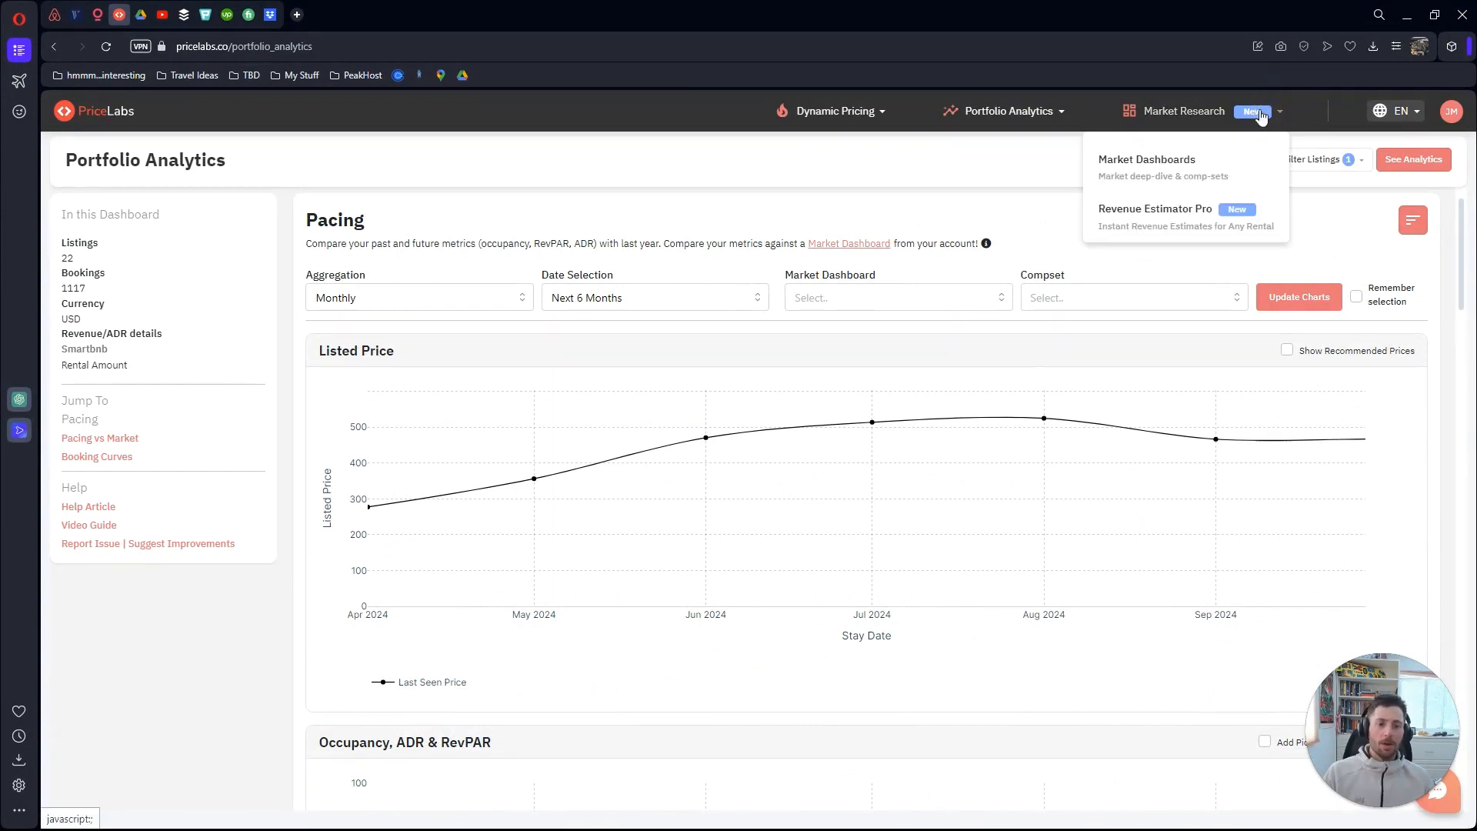
pyautogui.click(1204, 189)
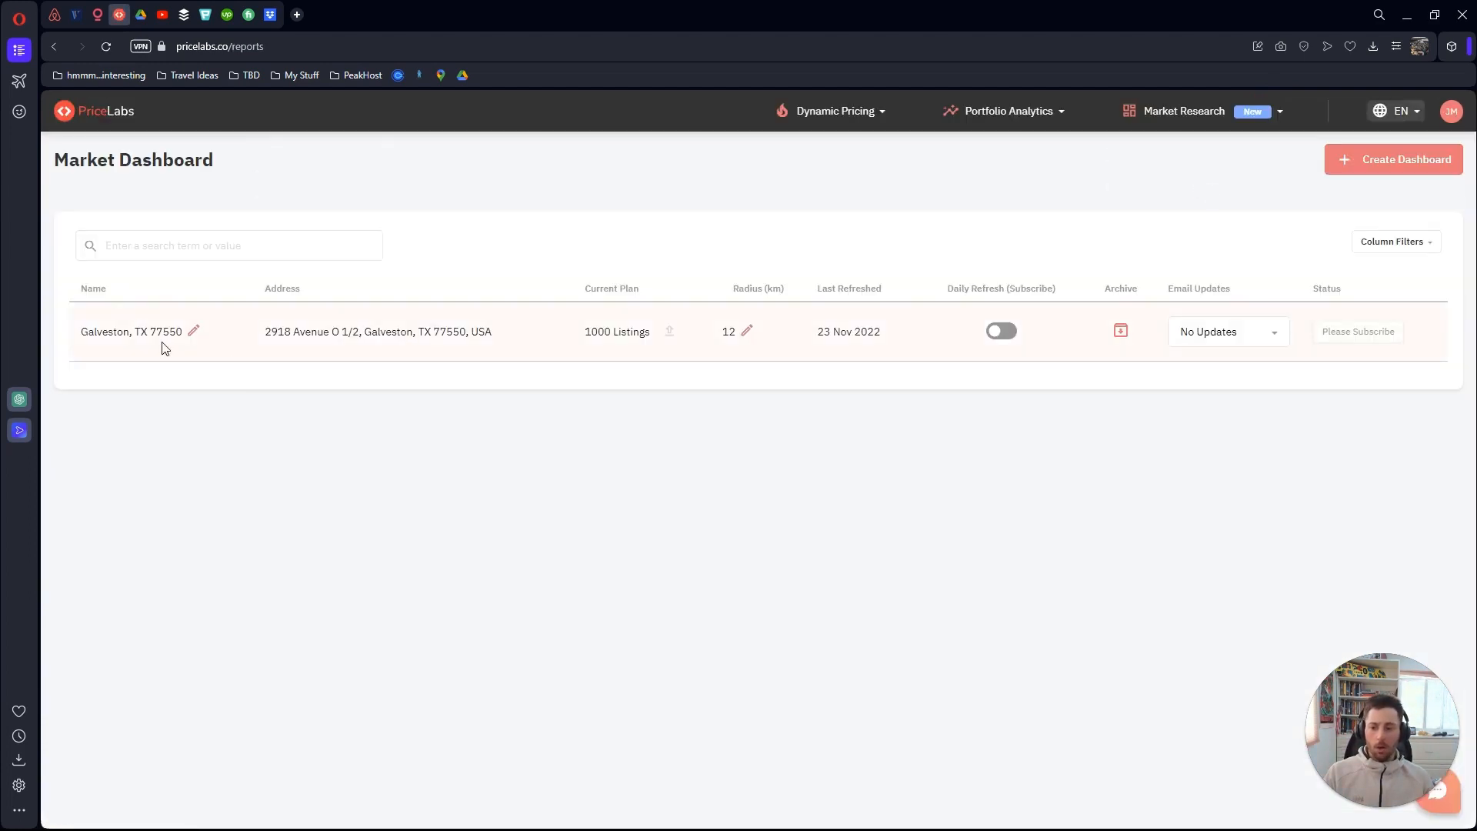
pyautogui.click(1374, 159)
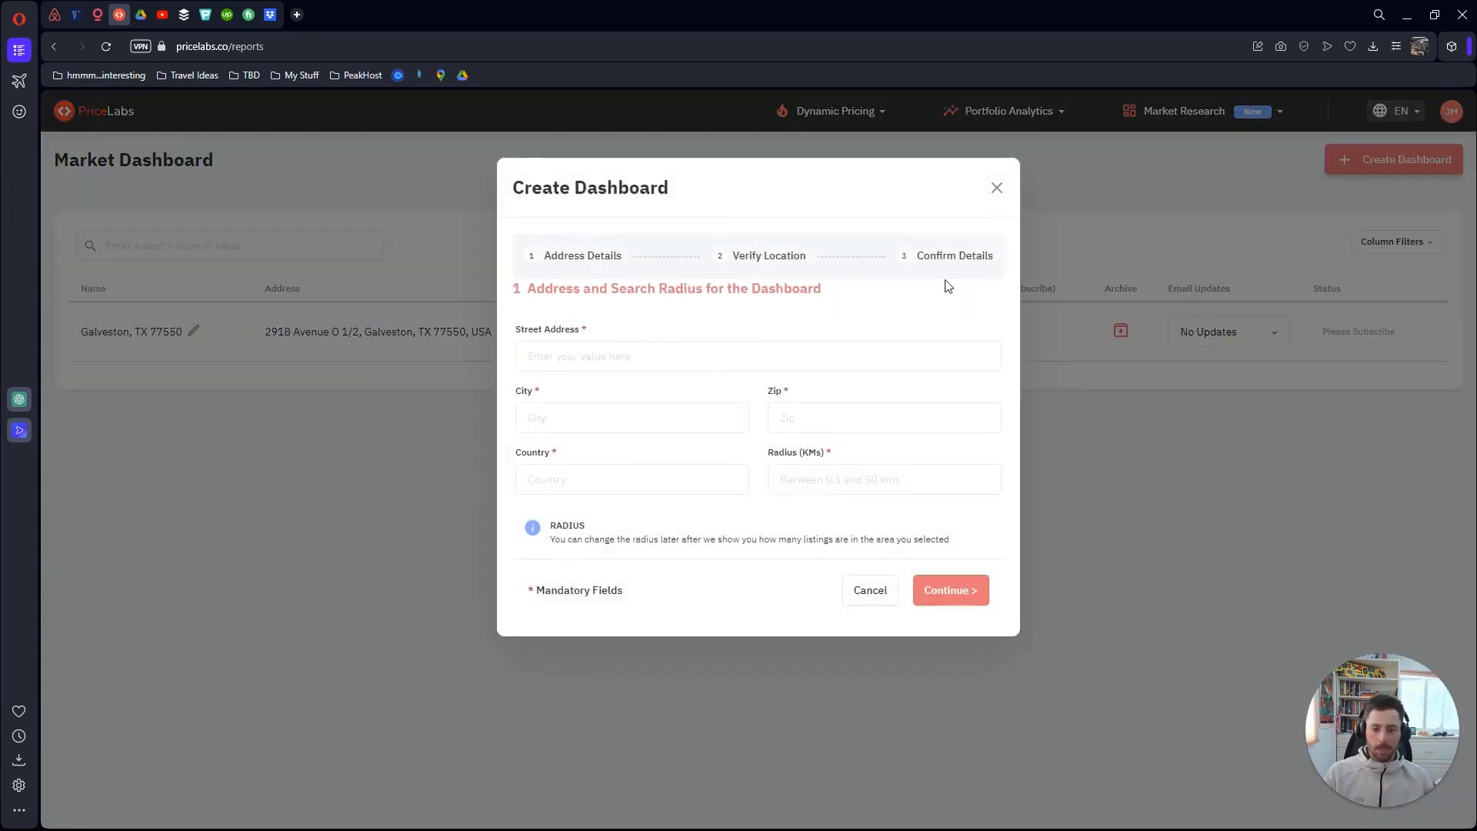
pyautogui.click(581, 356)
pyautogui.click(657, 329)
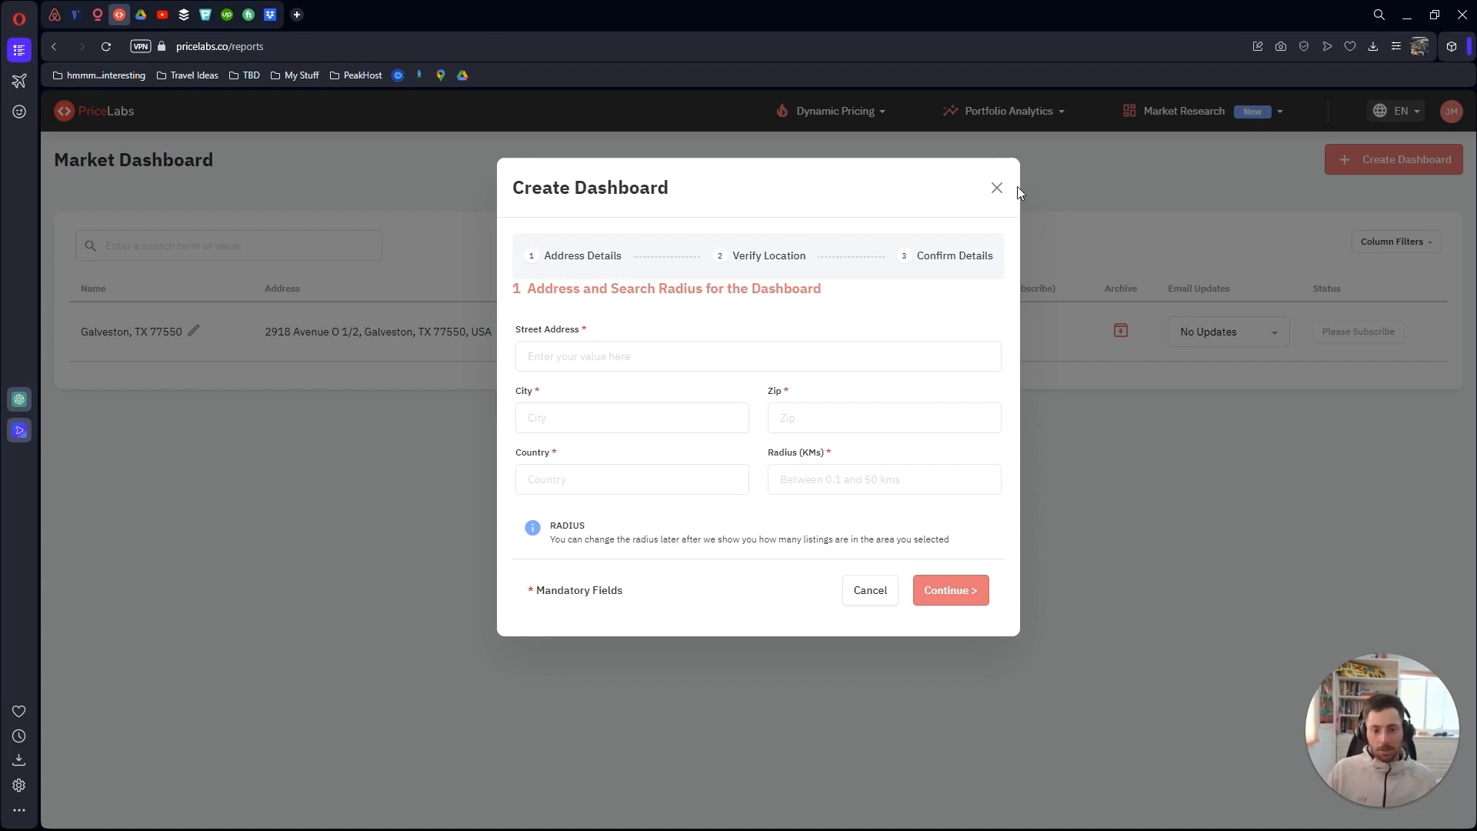
pyautogui.click(687, 350)
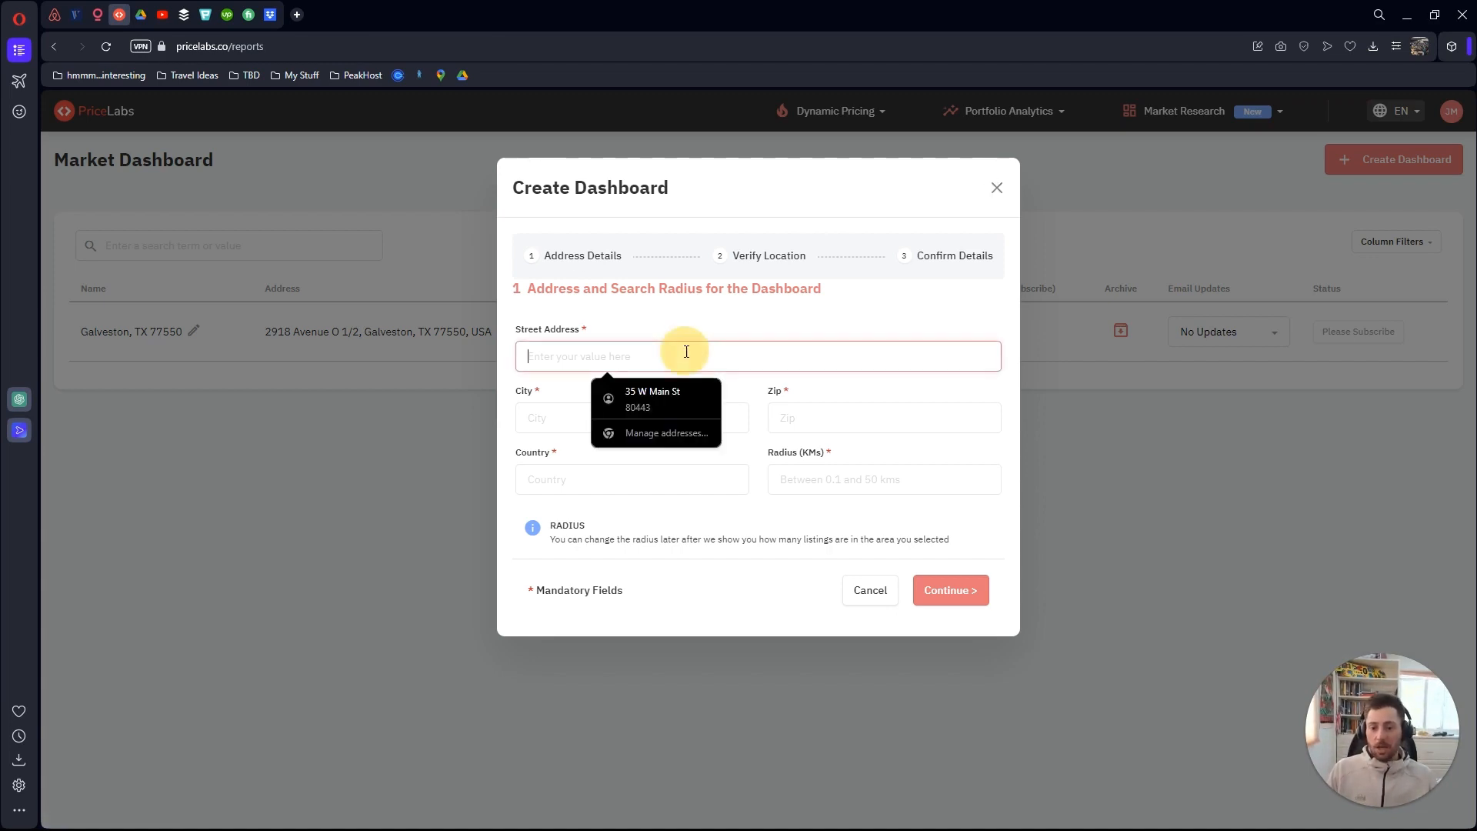
pyautogui.click(706, 310)
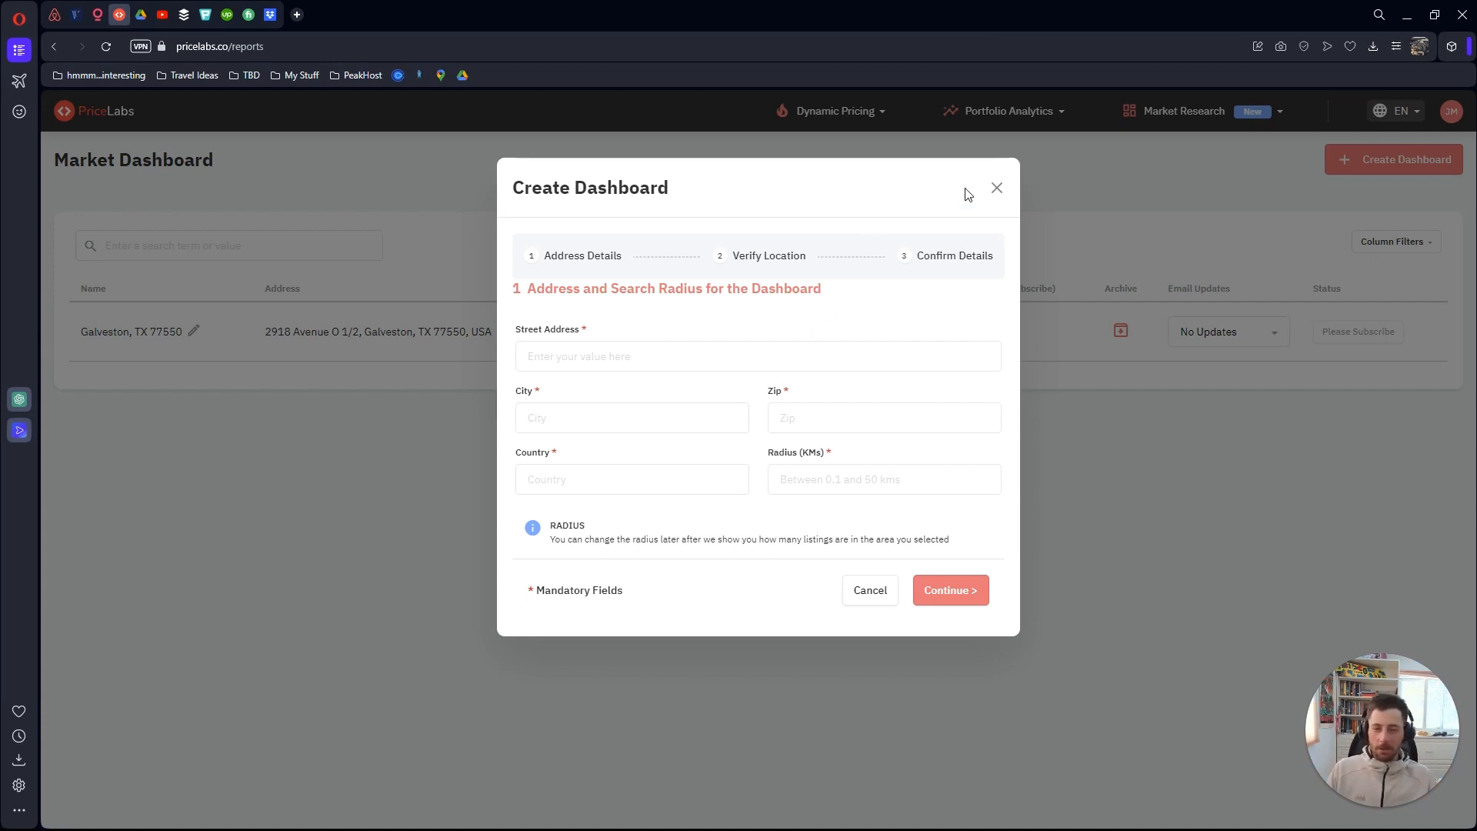
pyautogui.click(996, 189)
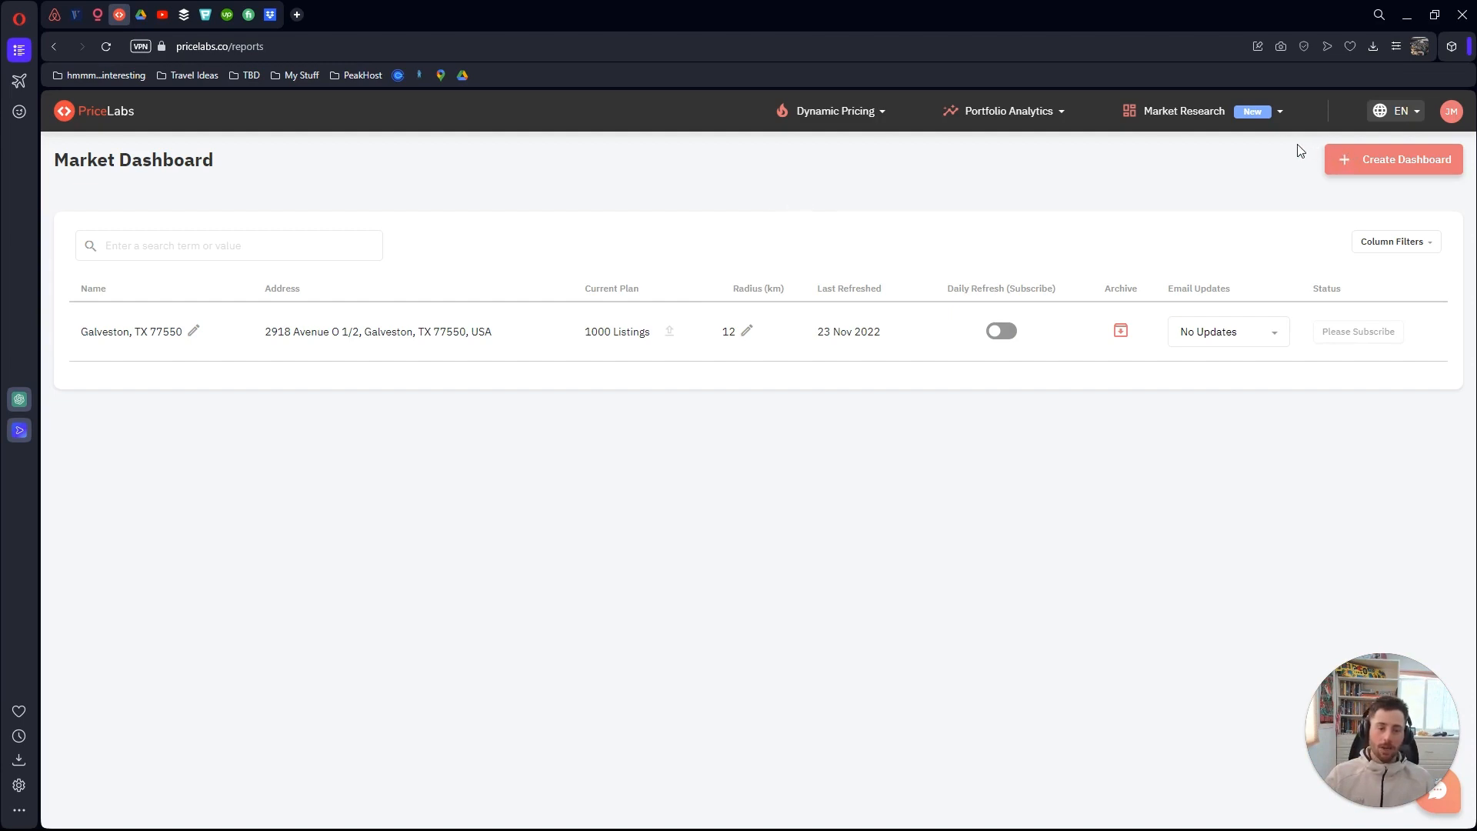
# Go back to the Pricing Dashboard and scan all listings' prices, sync status, occupancy and revenue
pyautogui.click(852, 111)
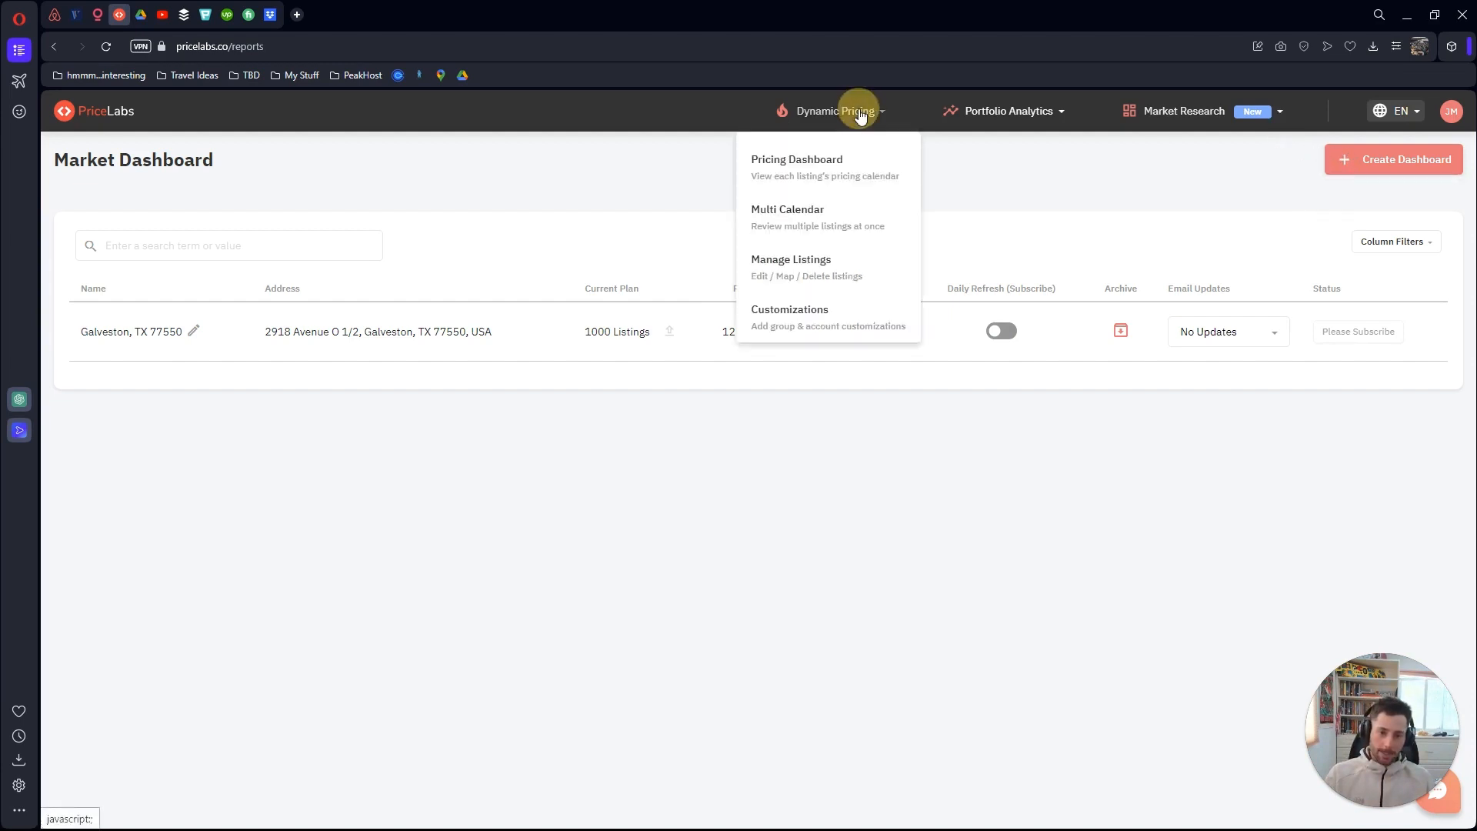
pyautogui.click(834, 163)
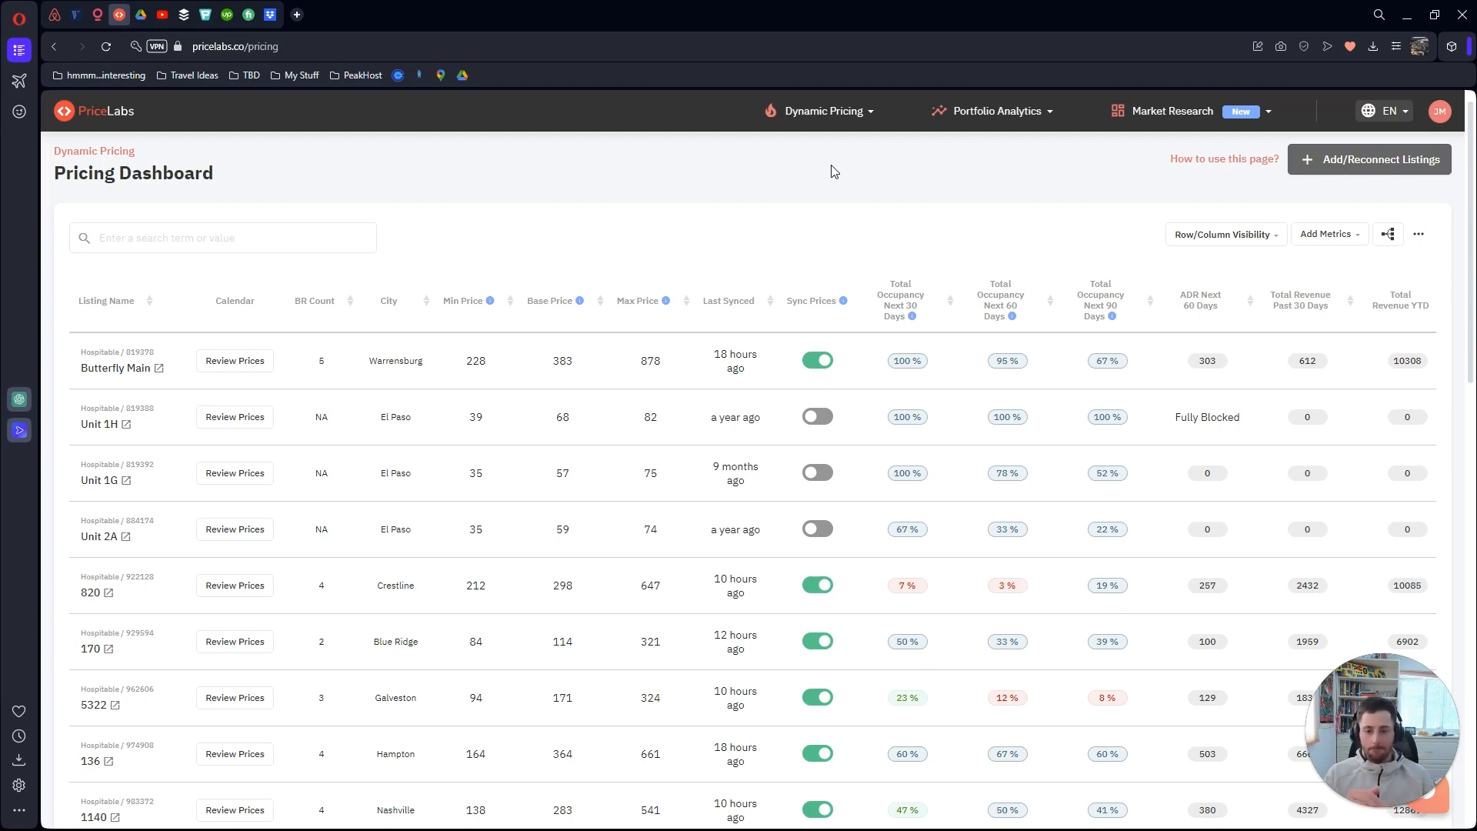
pyautogui.scroll(-8, 339, 331)
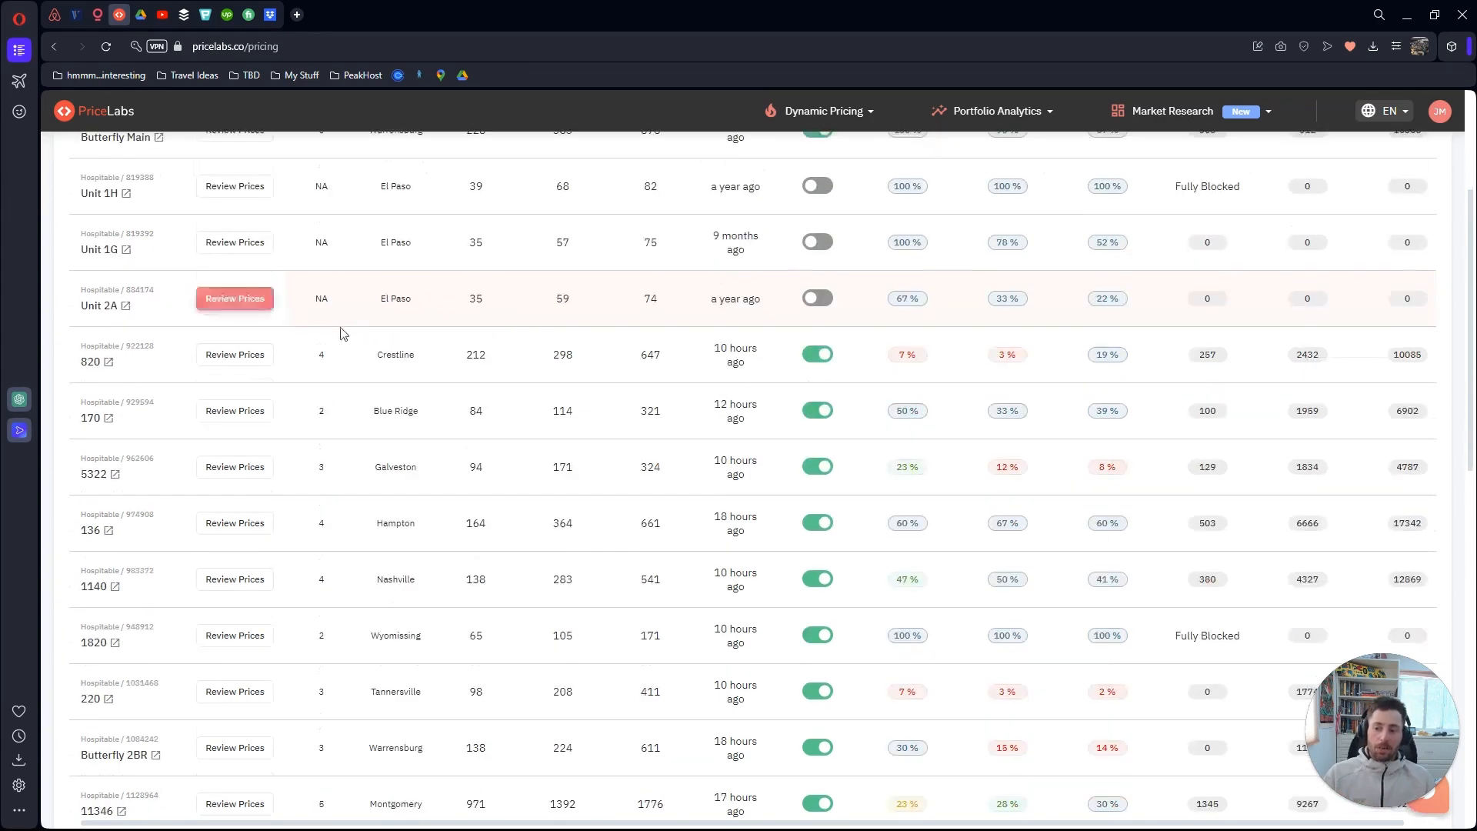
pyautogui.scroll(-4, 333, 341)
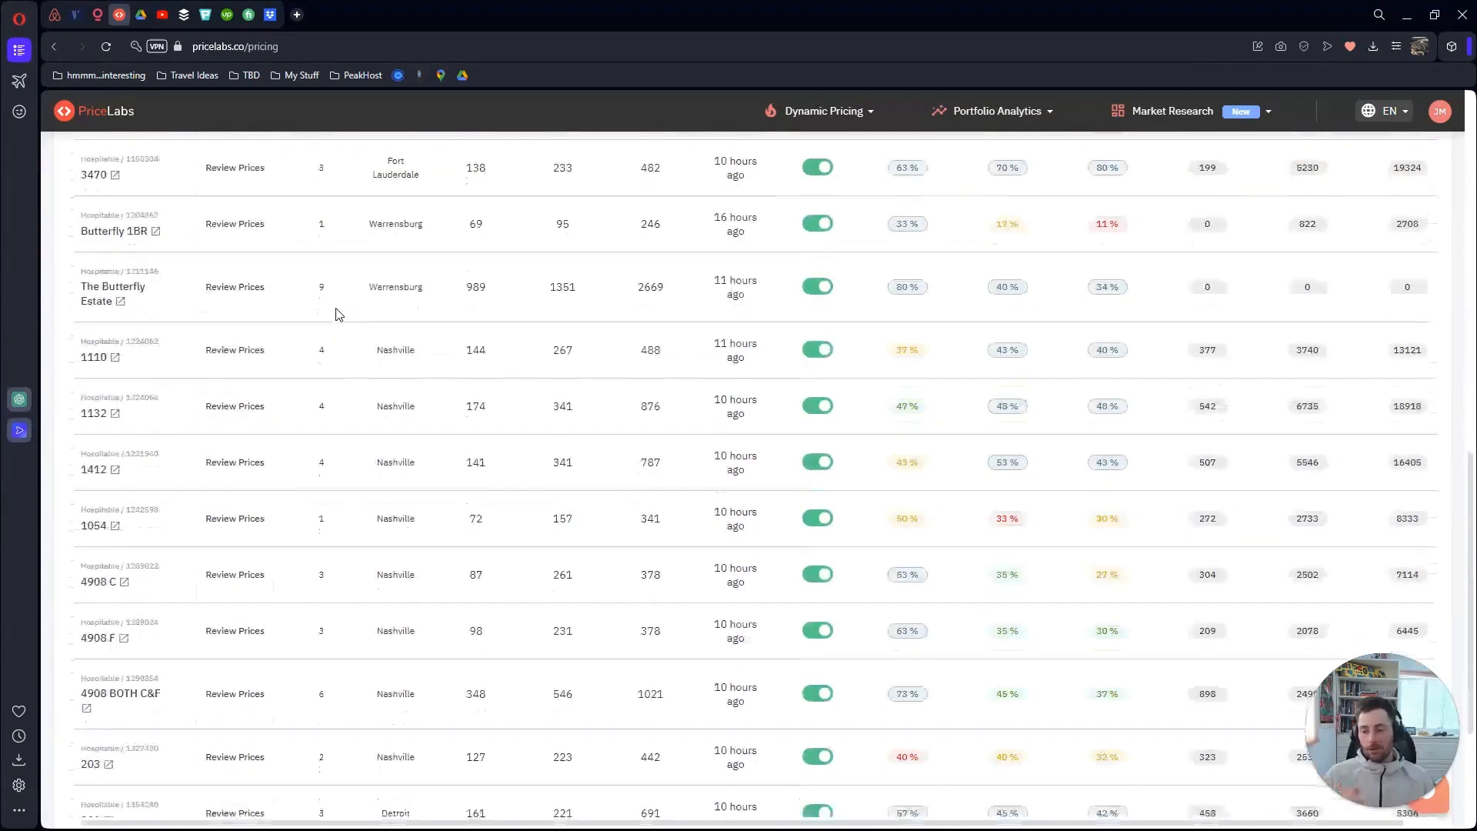
pyautogui.scroll(-1, 334, 317)
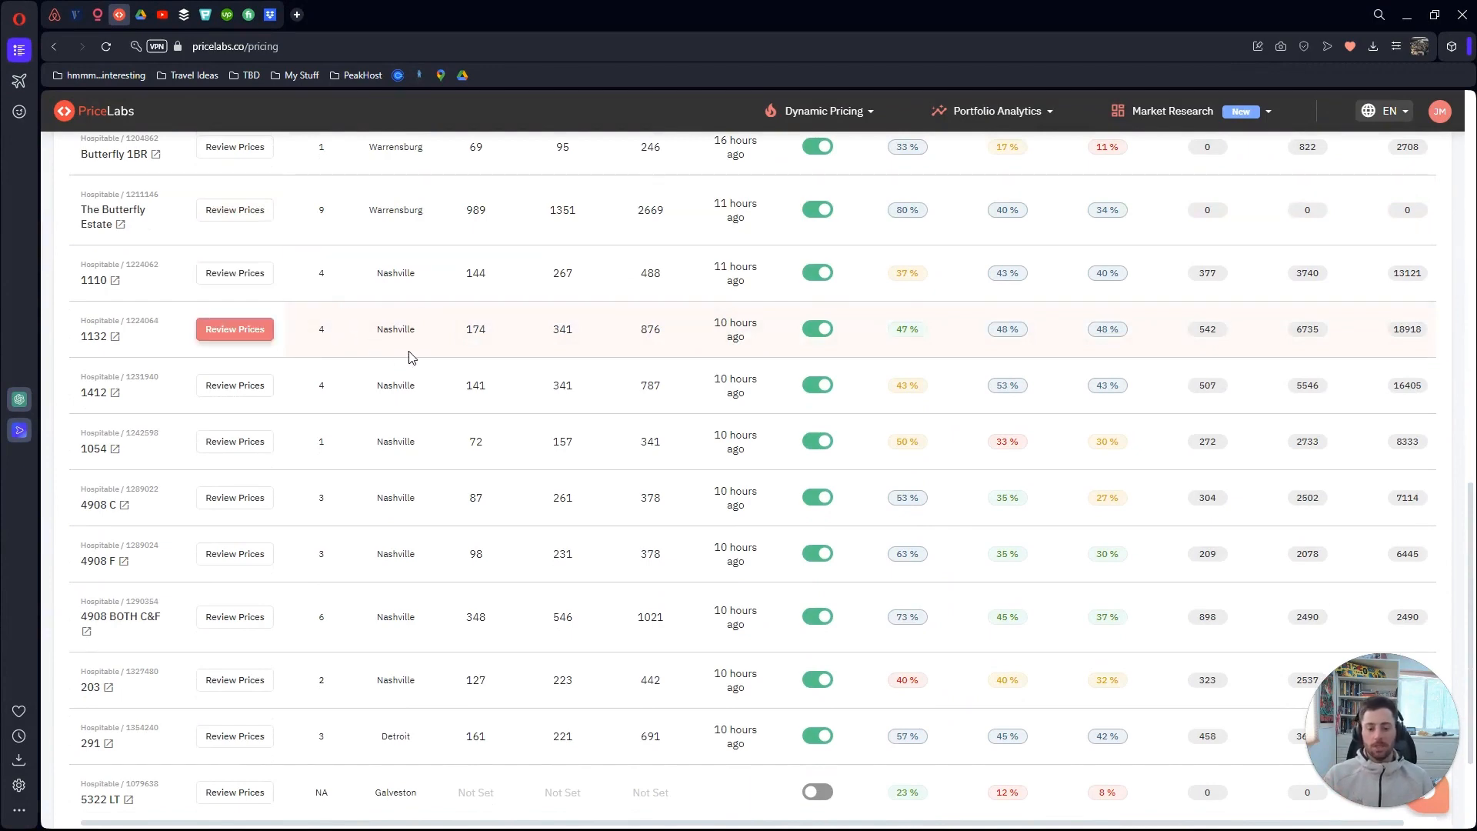
pyautogui.scroll(-2, 434, 360)
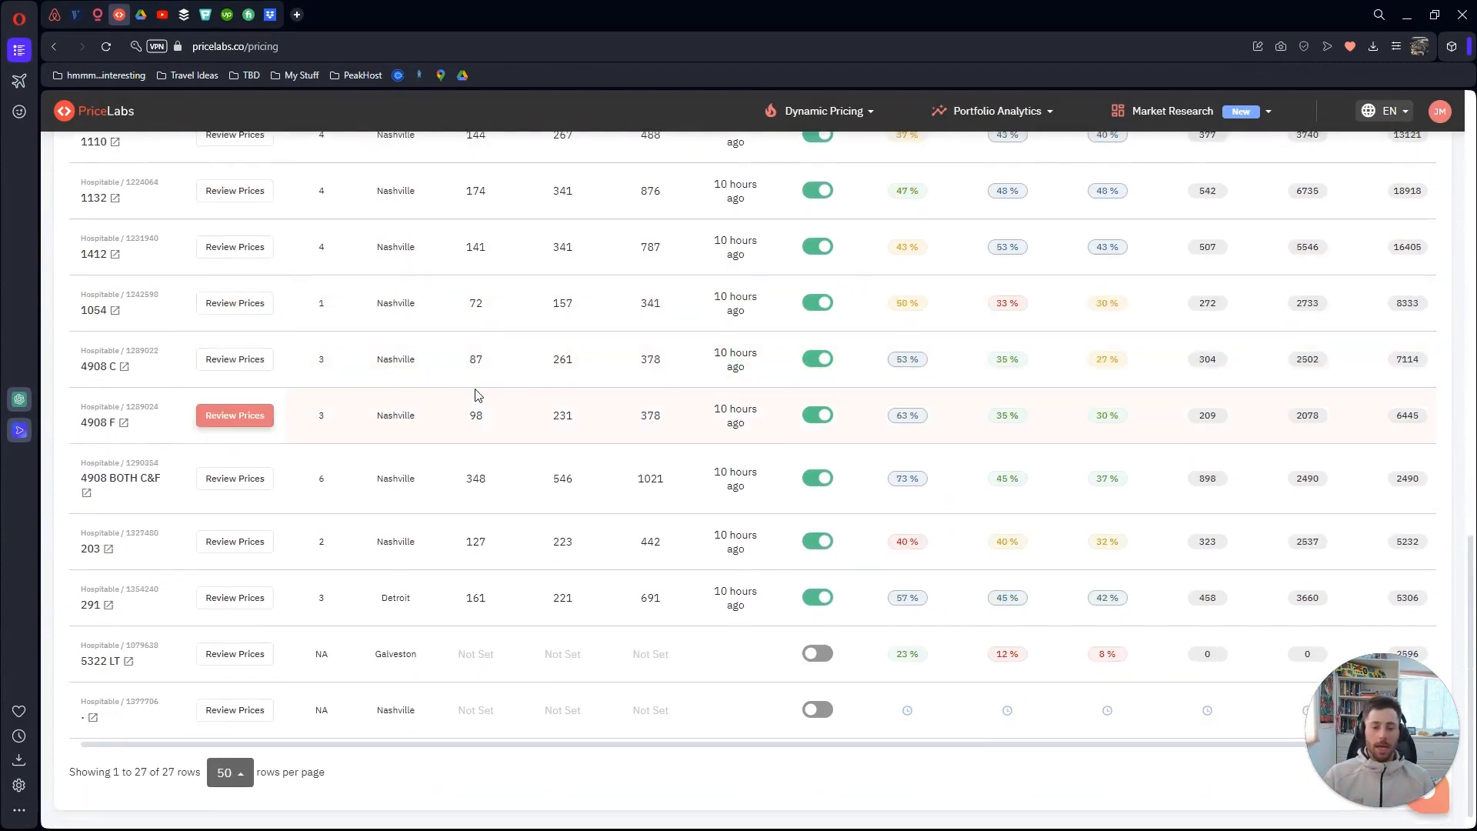
pyautogui.scroll(10, 486, 398)
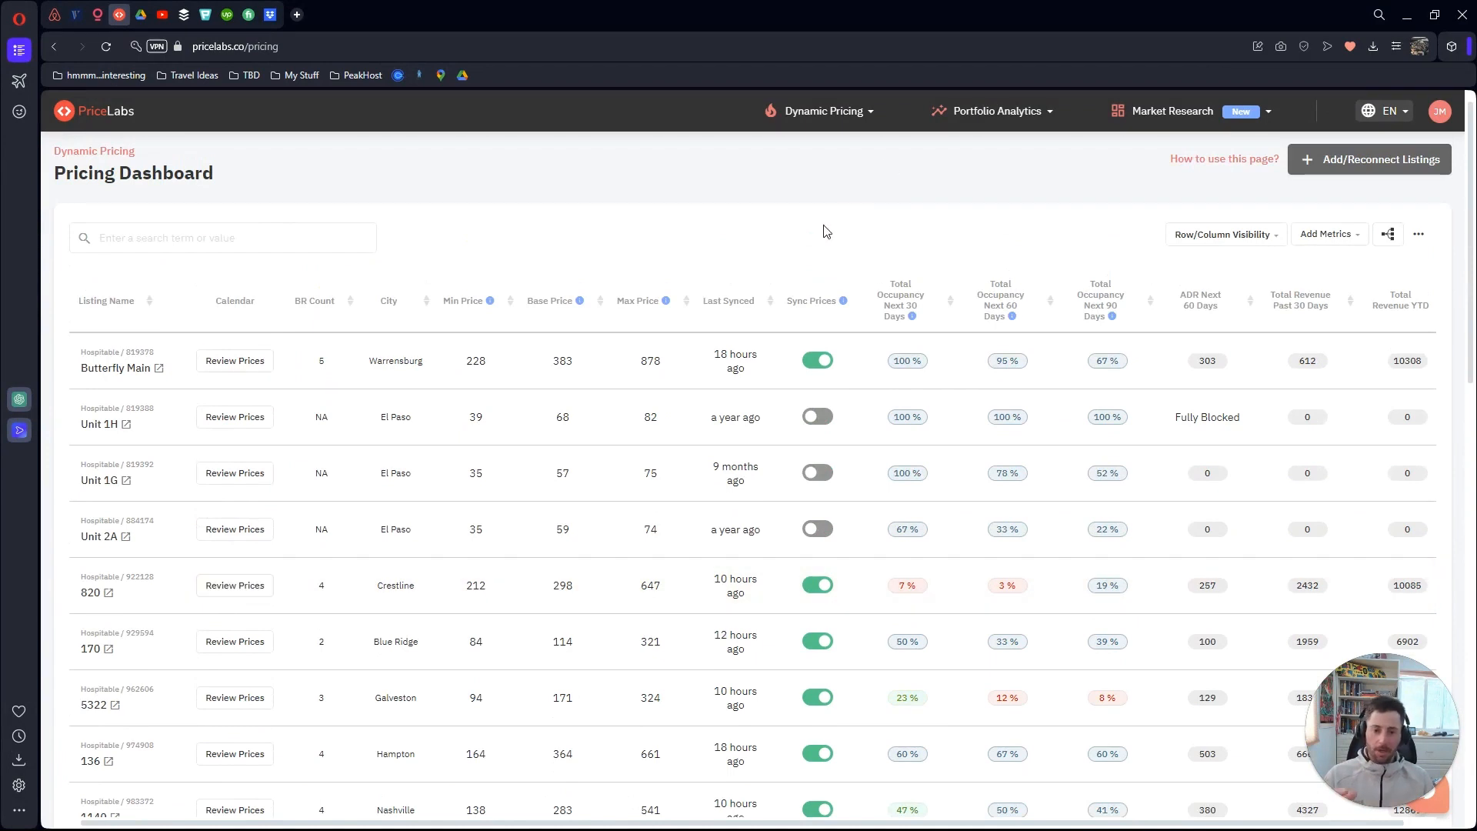